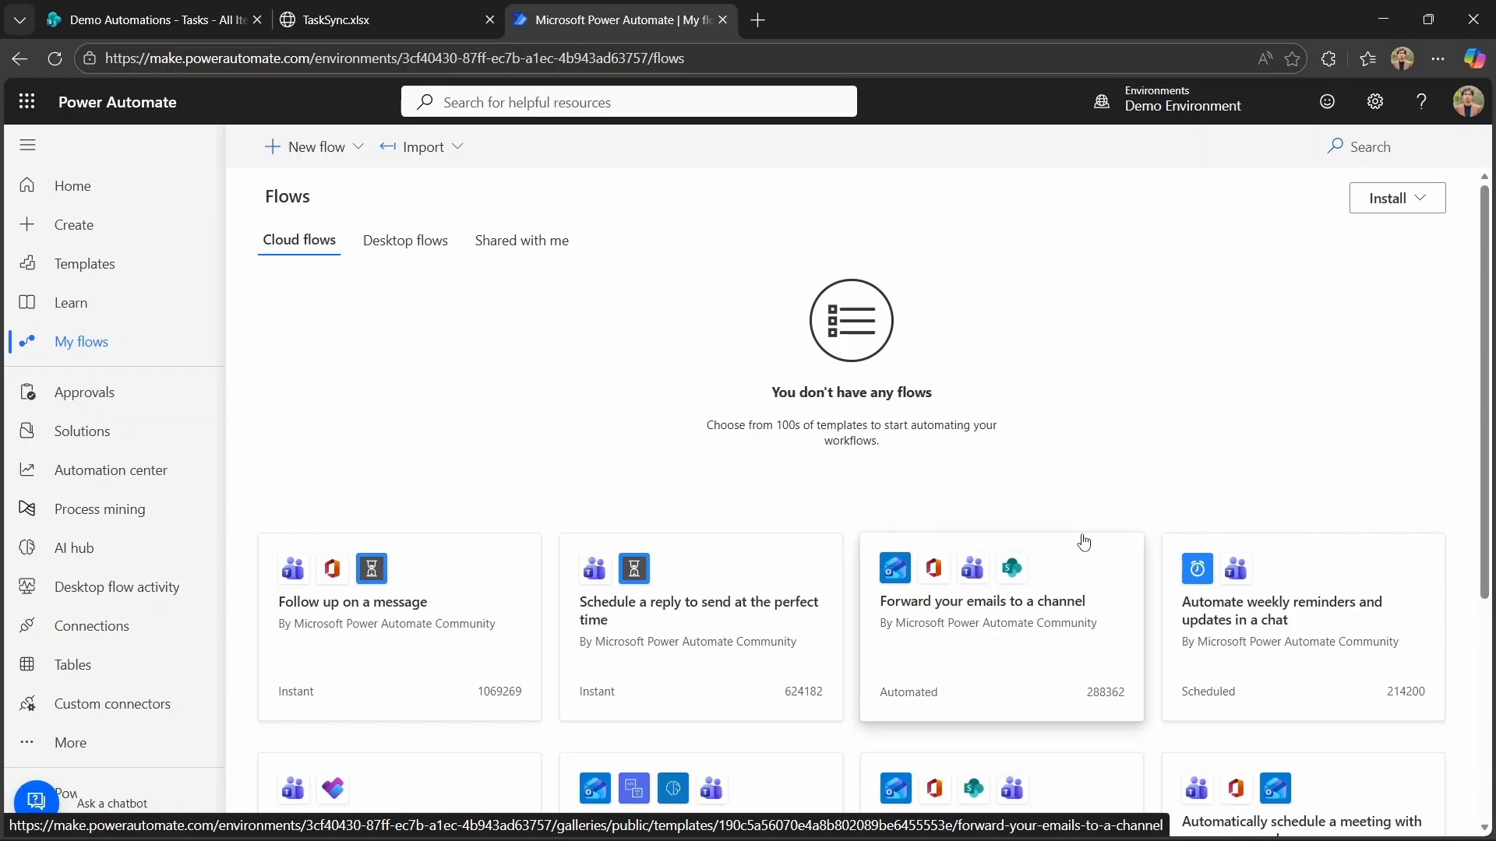
Look over the Demo Automations SharePoint site's Documents library and Tasks list, then return to Power Automate.
click(181, 17)
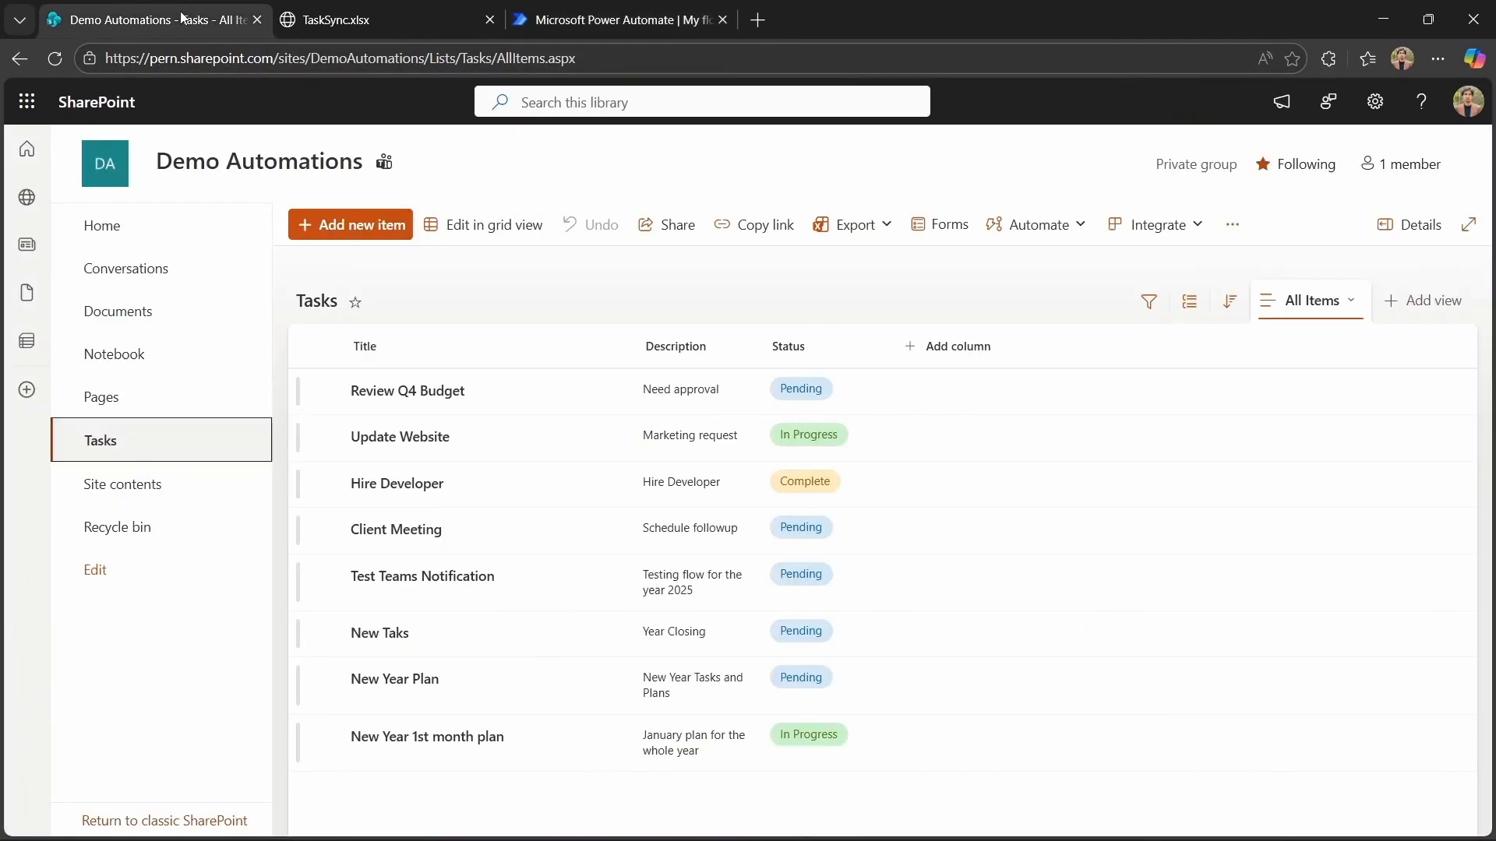
click(195, 316)
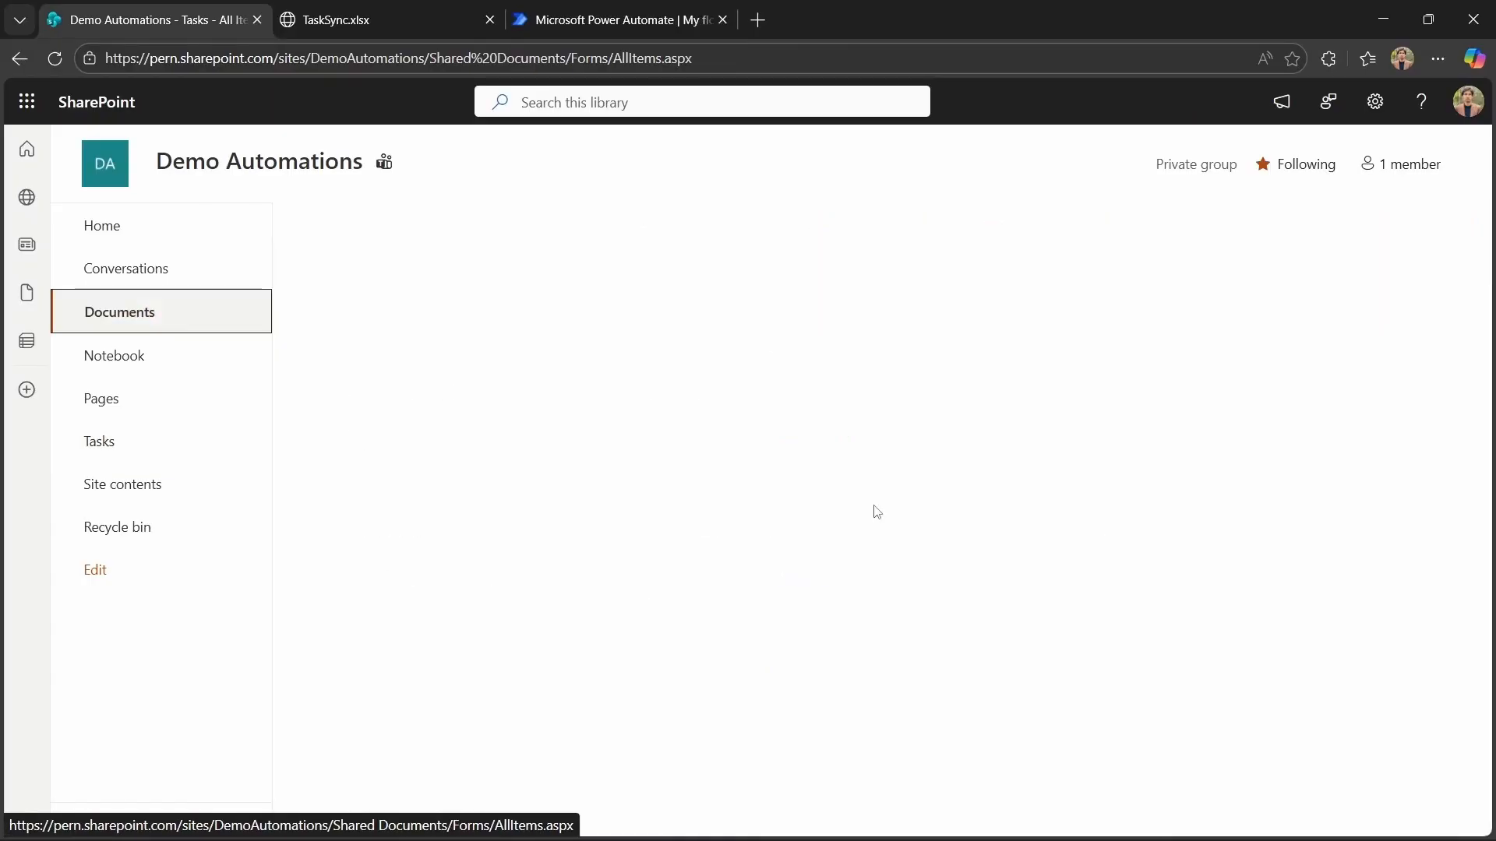
click(159, 442)
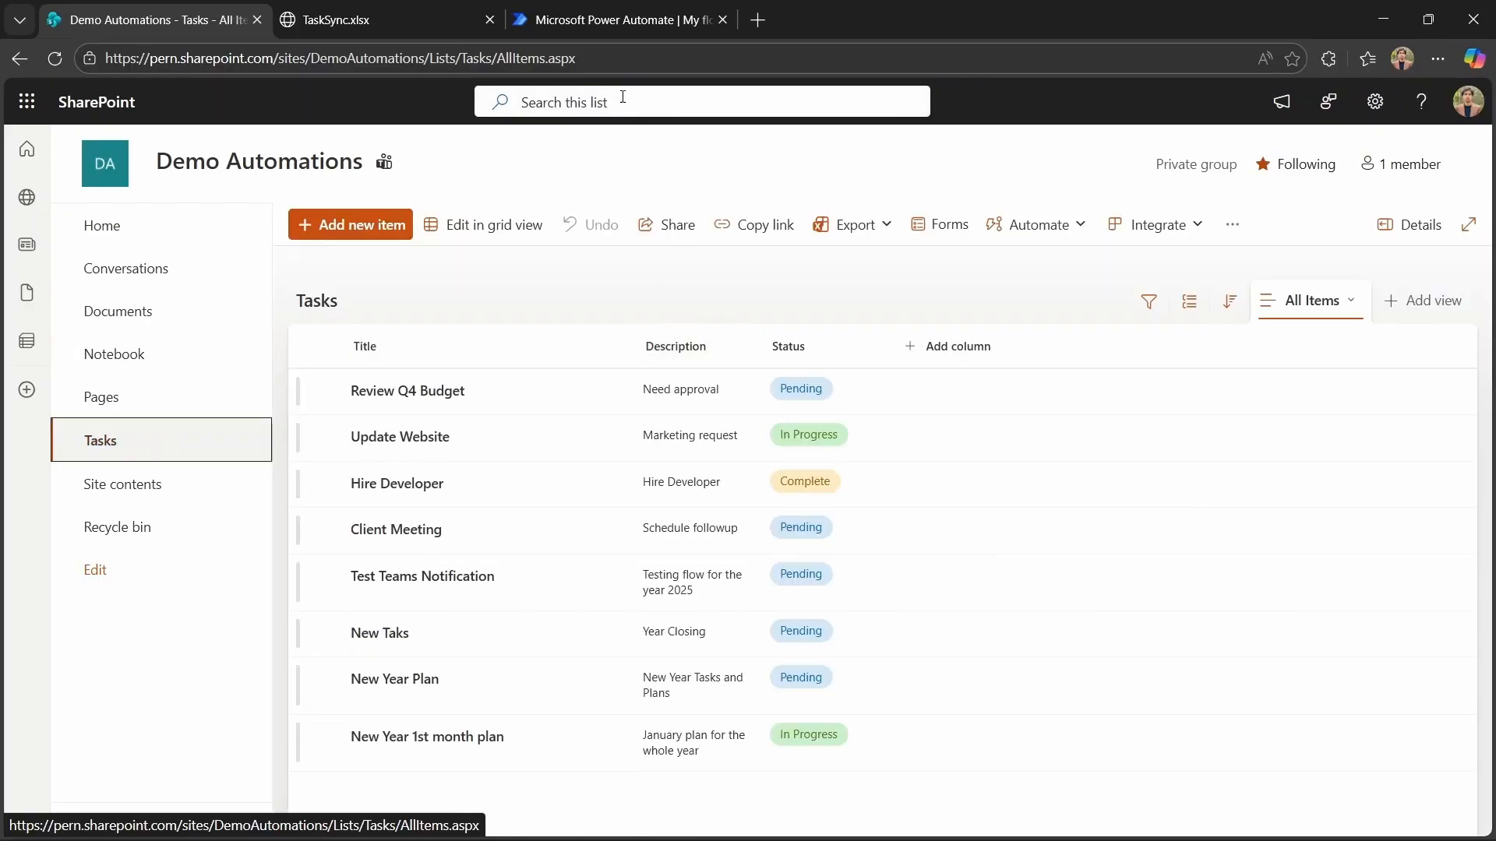
click(606, 18)
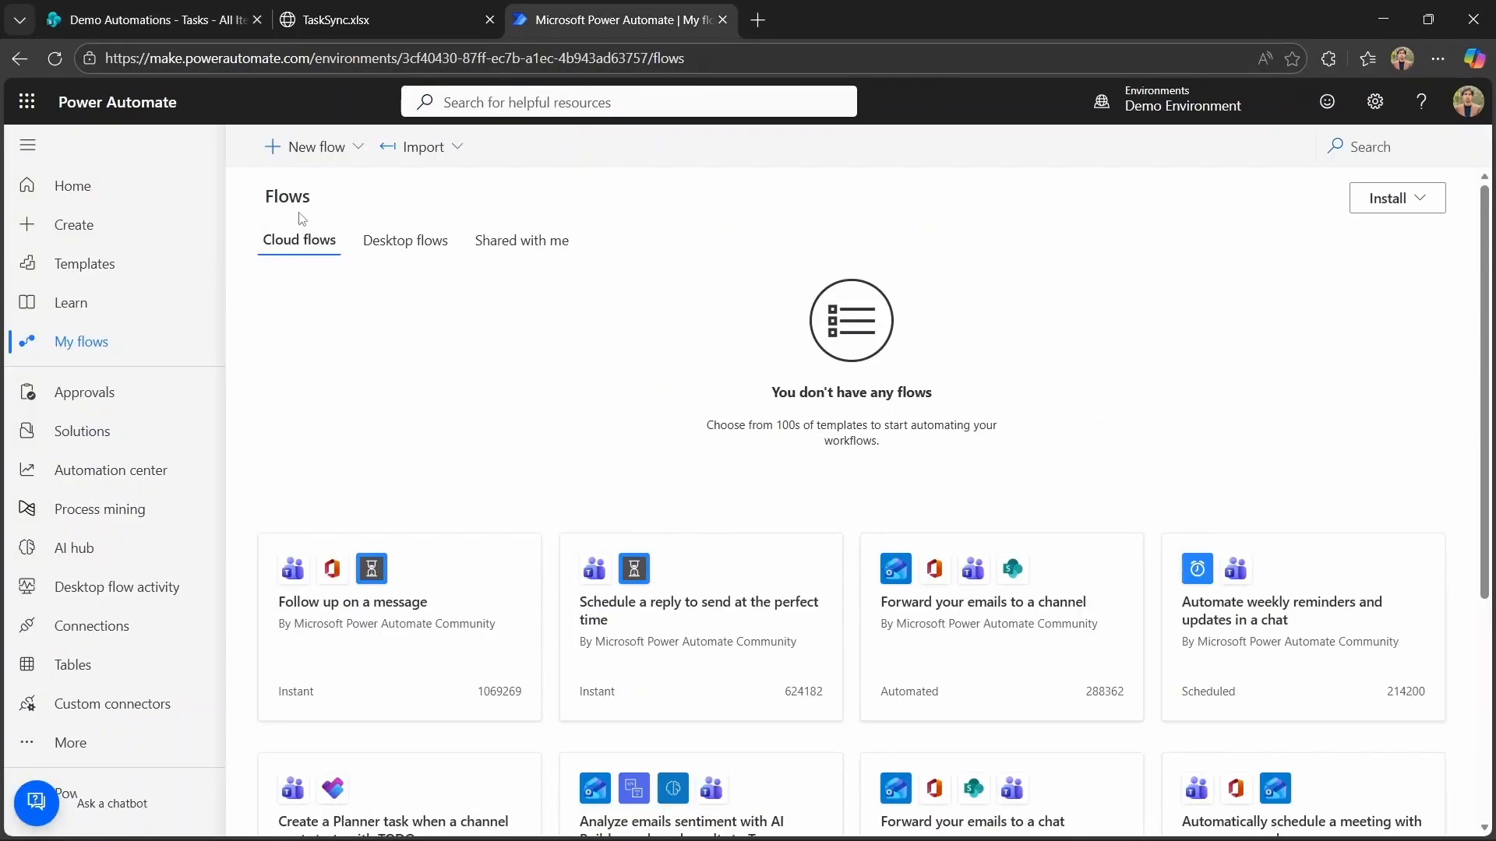
Start a new automated cloud flow and name it Document Approval Notification.
click(309, 146)
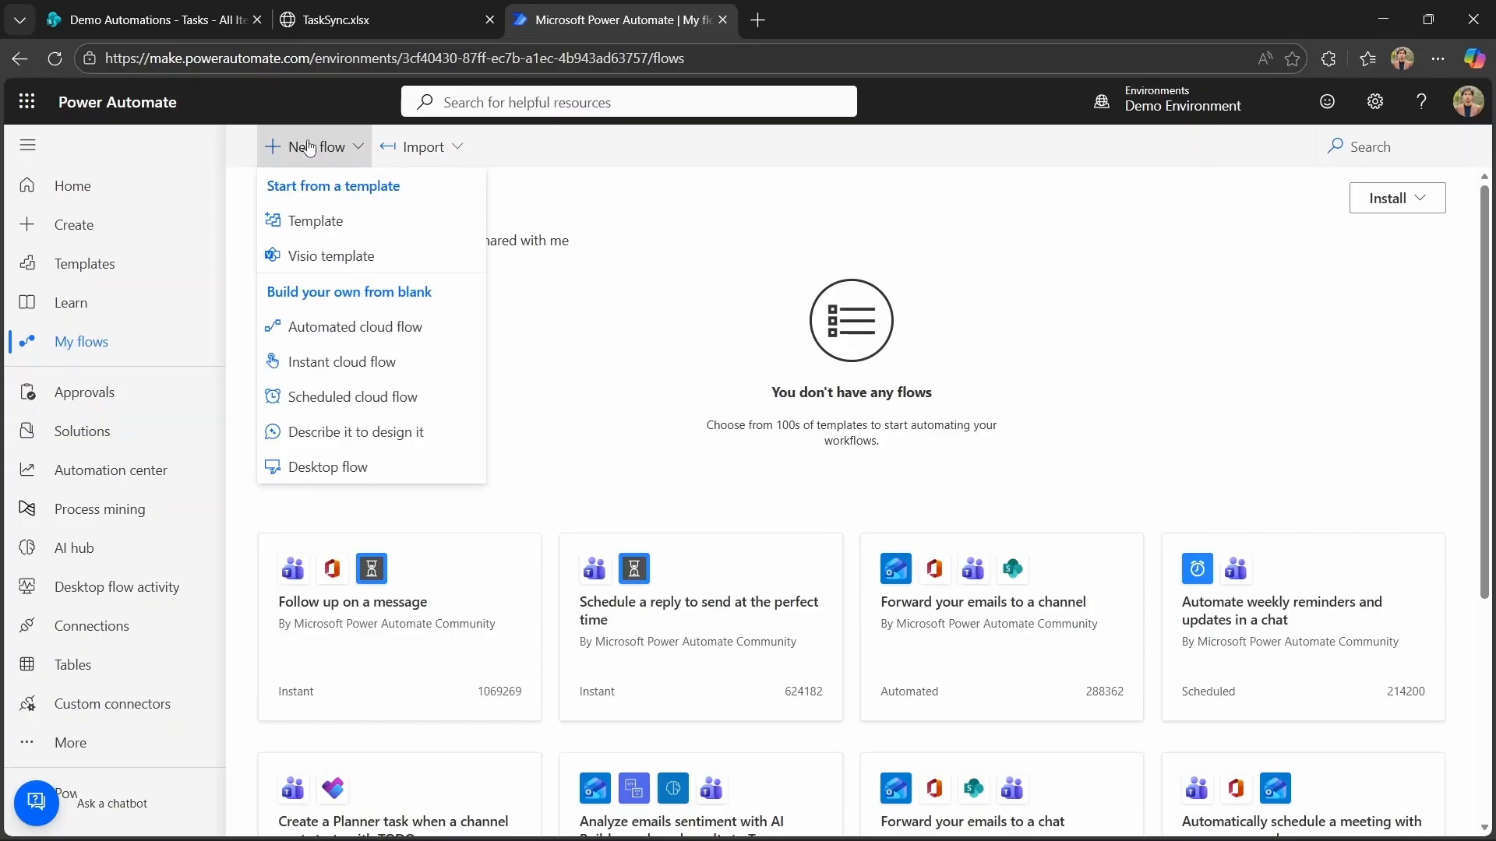
click(325, 328)
text(D)
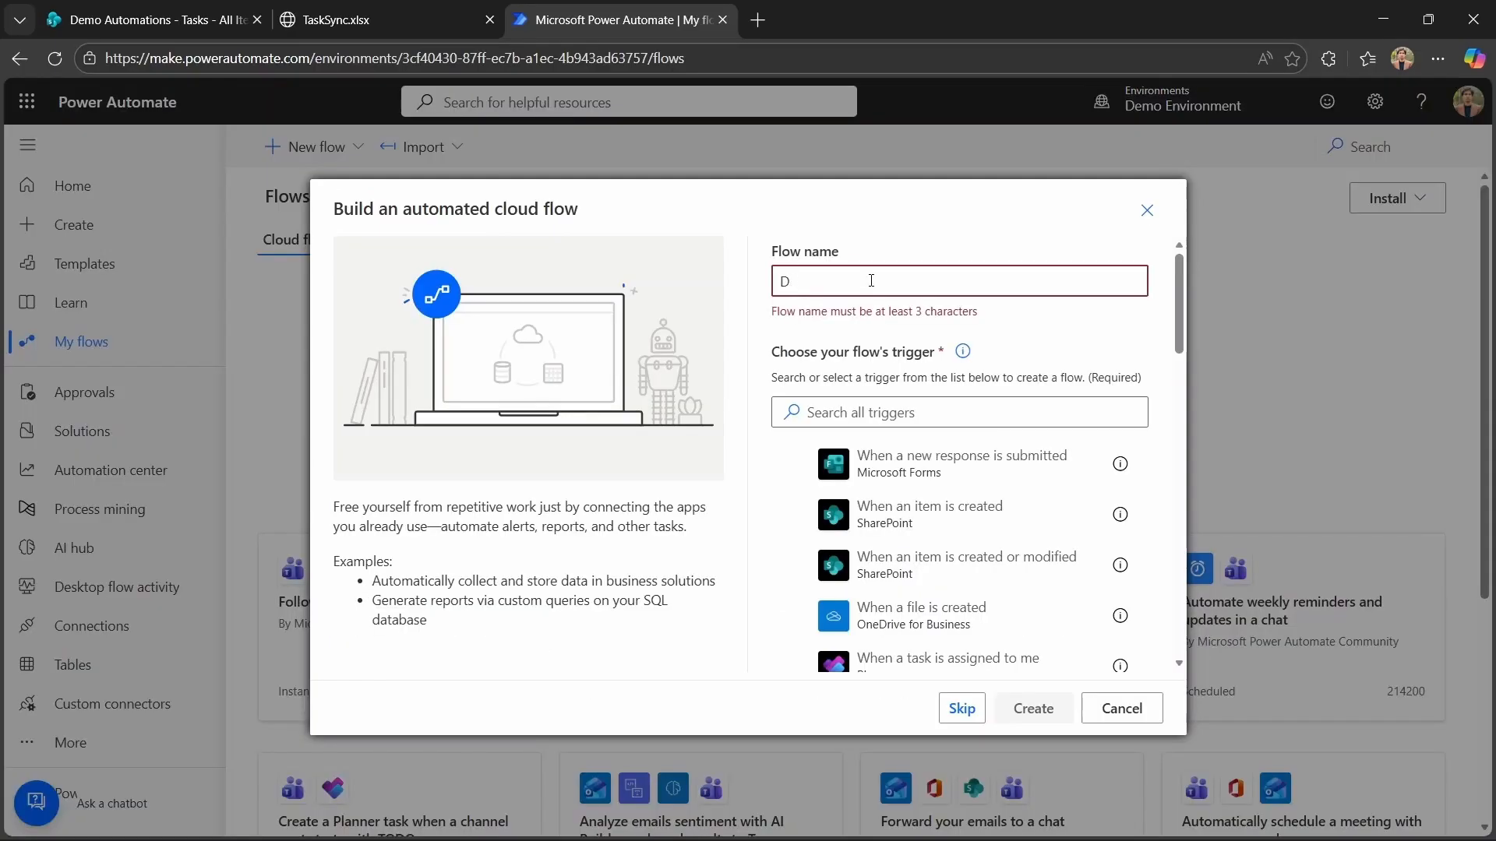
text(cocument Approval N)
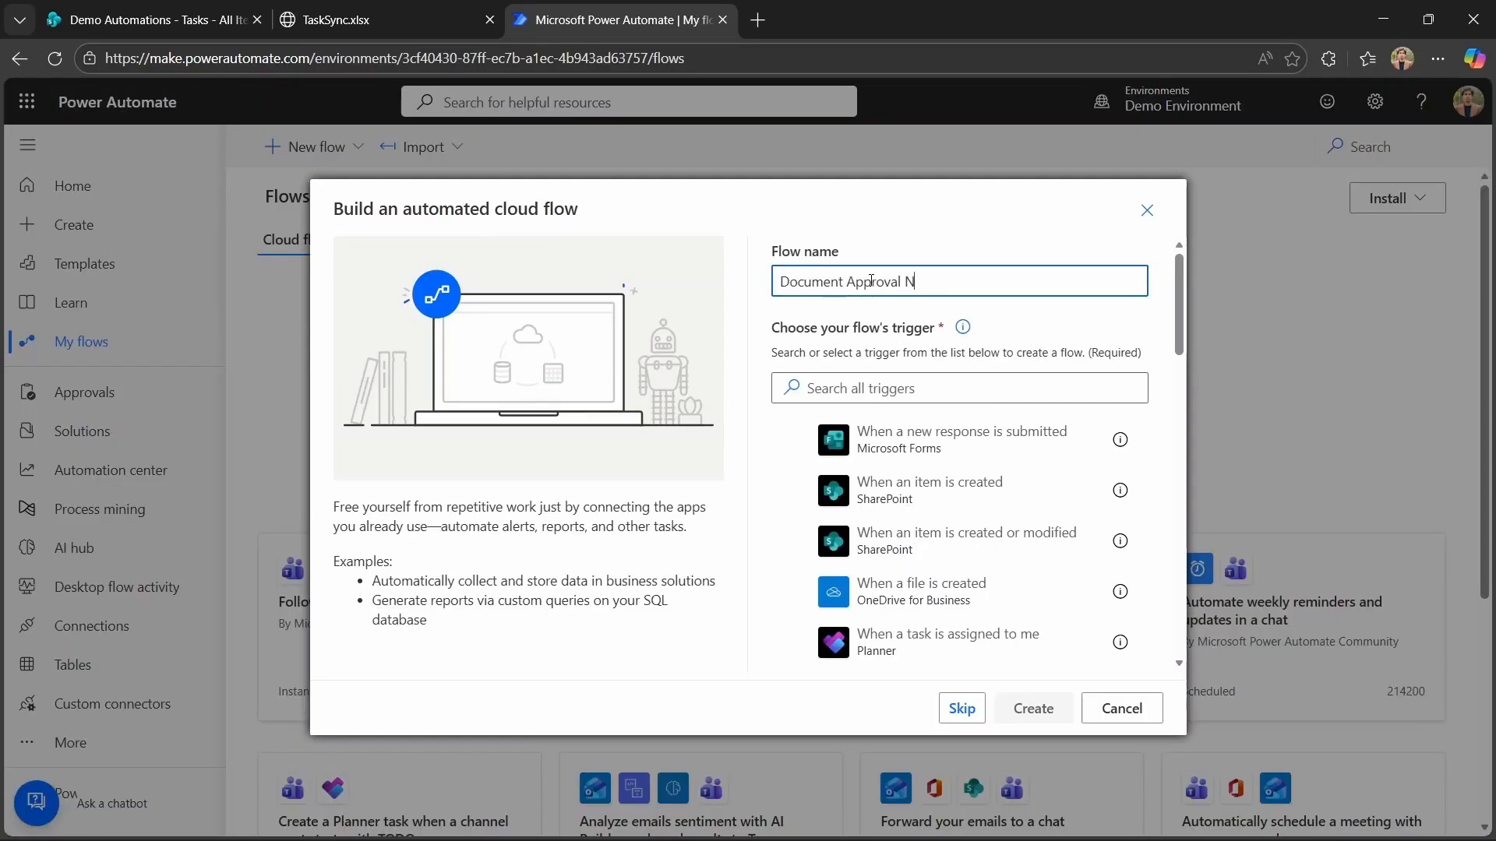
text(otification)
Choose the SharePoint trigger When a file is created (properties only) and create the flow.
click(907, 385)
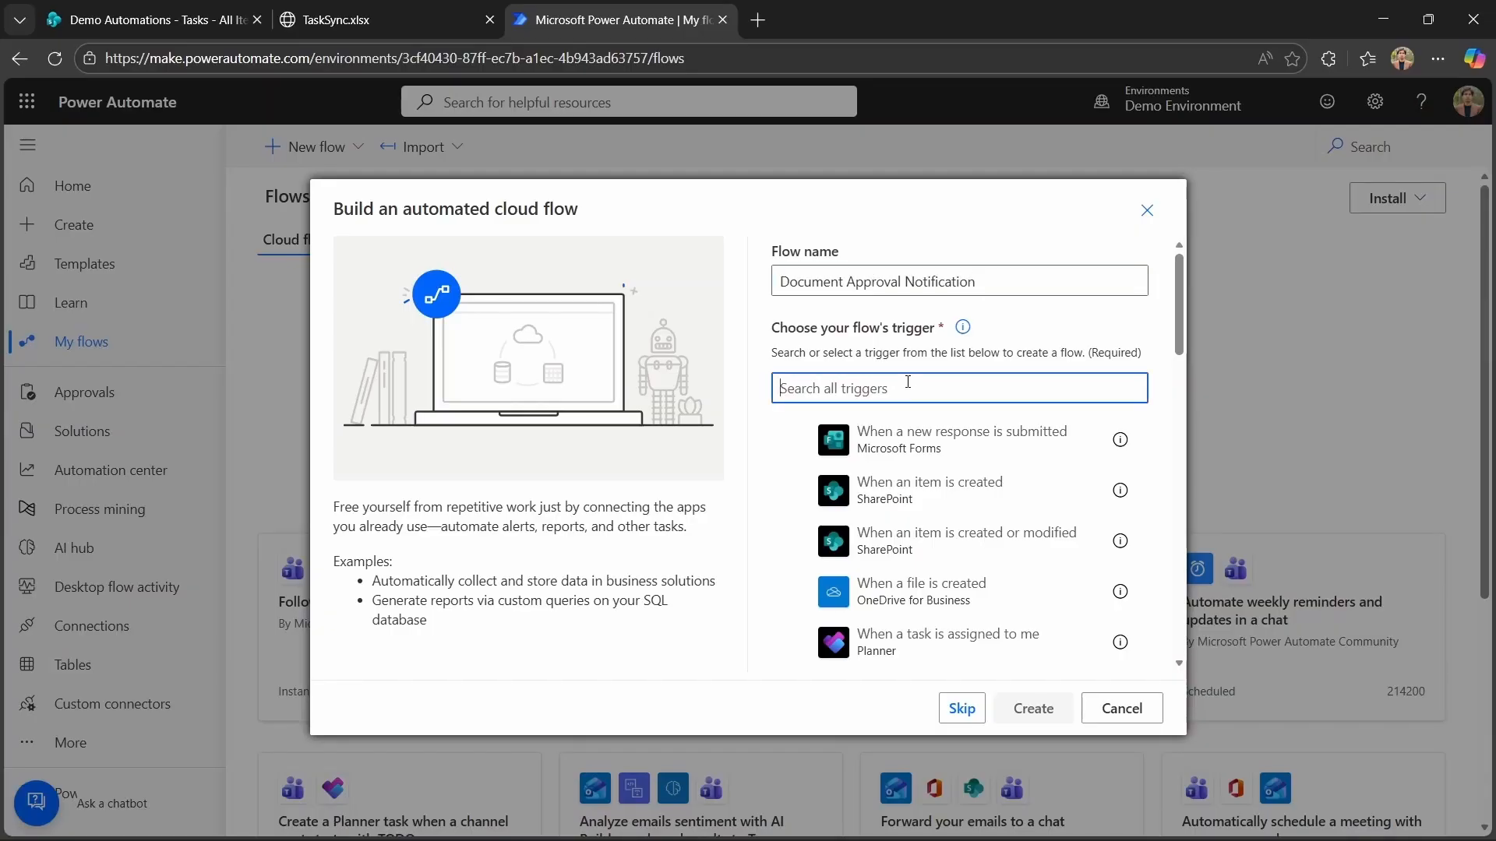
text(When a file is created)
scroll(959, 507, down, 3)
click(972, 563)
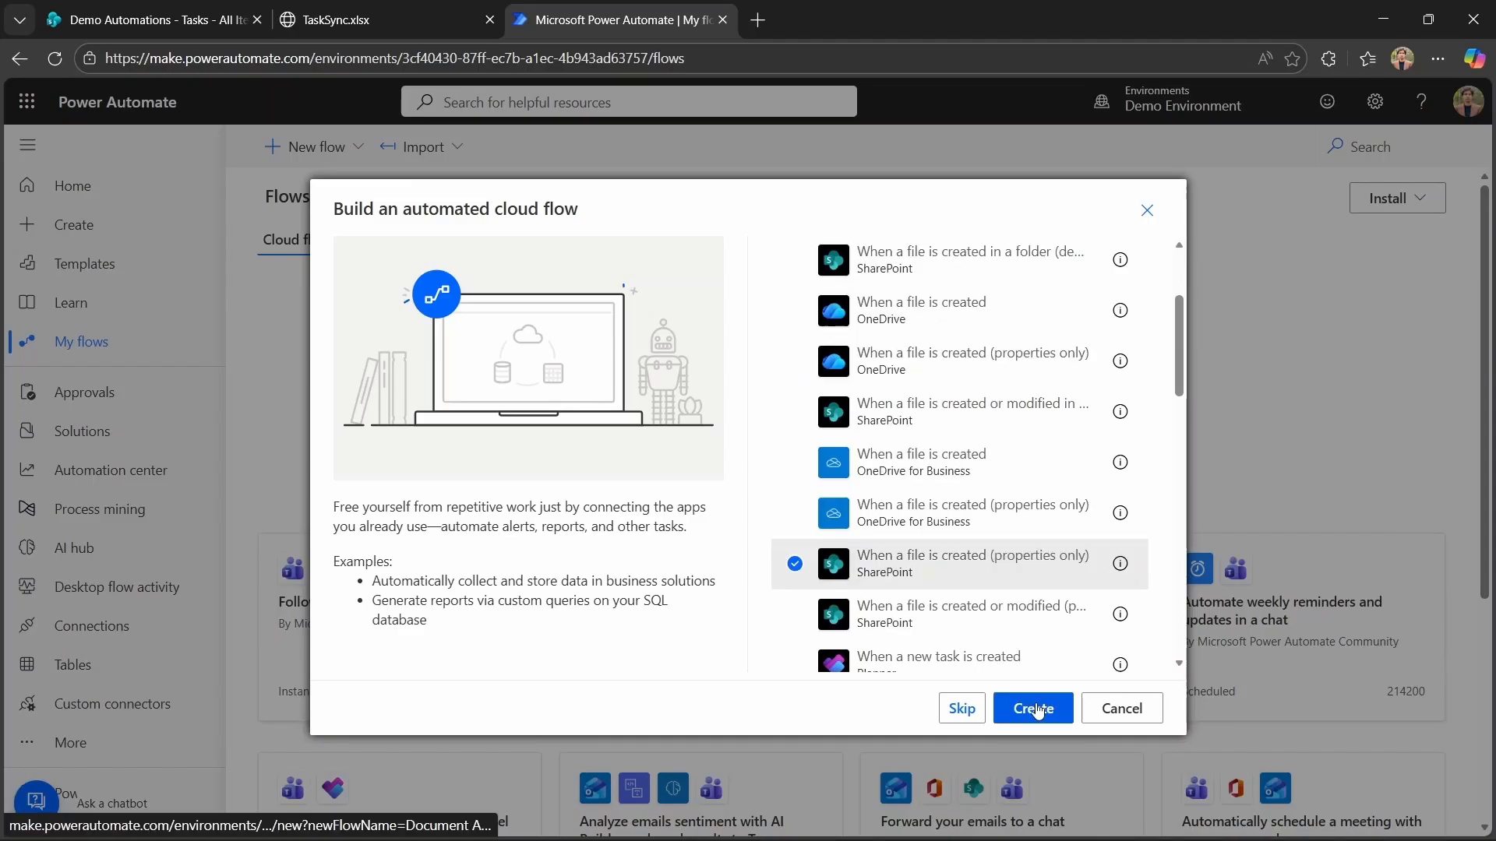
click(1034, 708)
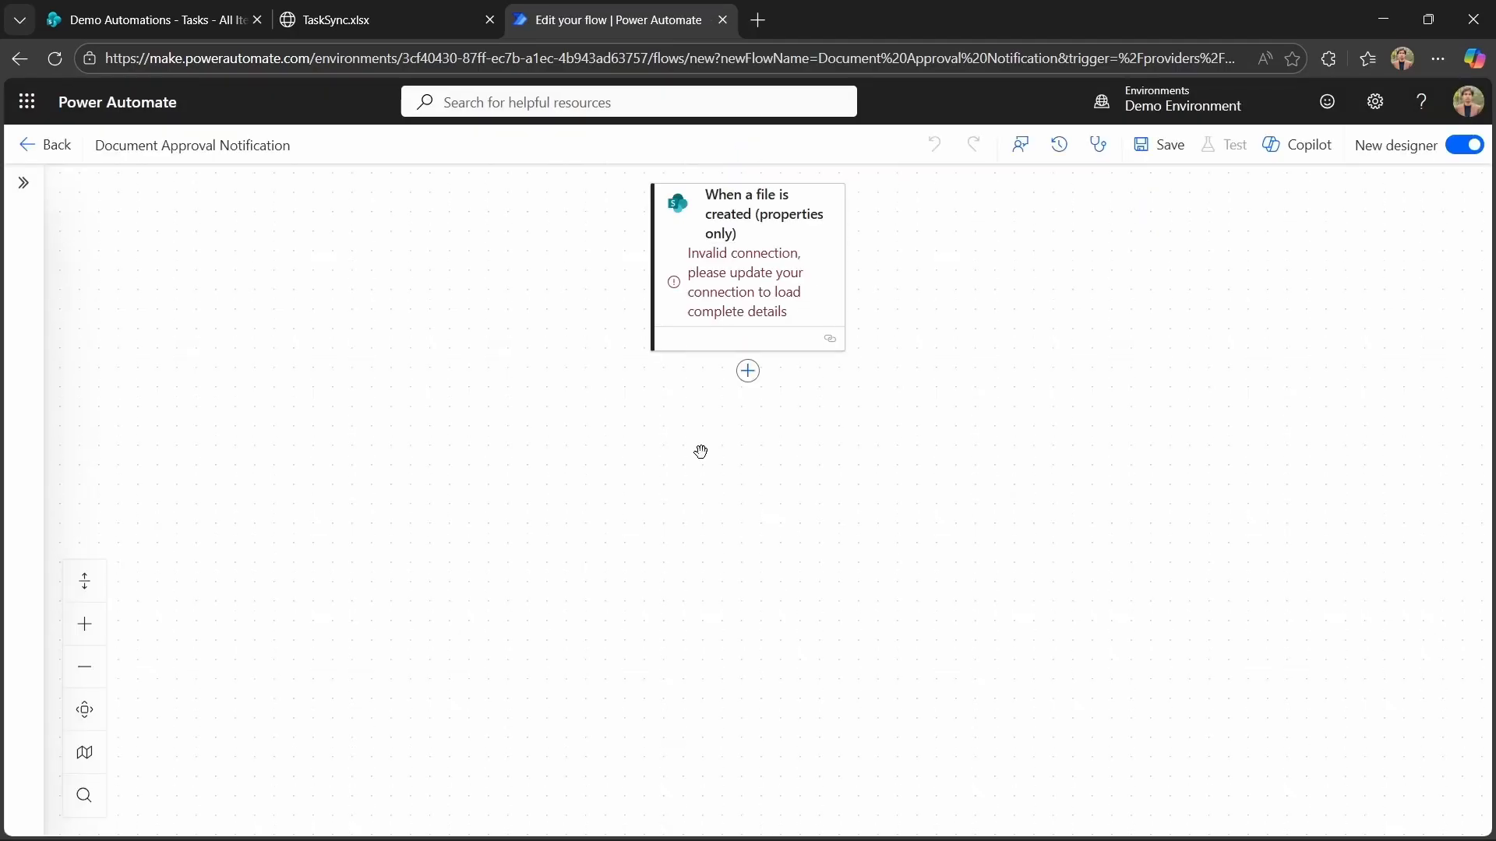
Set the trigger's site address to Demo Automations and library to Documents, and show all advanced parameters.
click(767, 310)
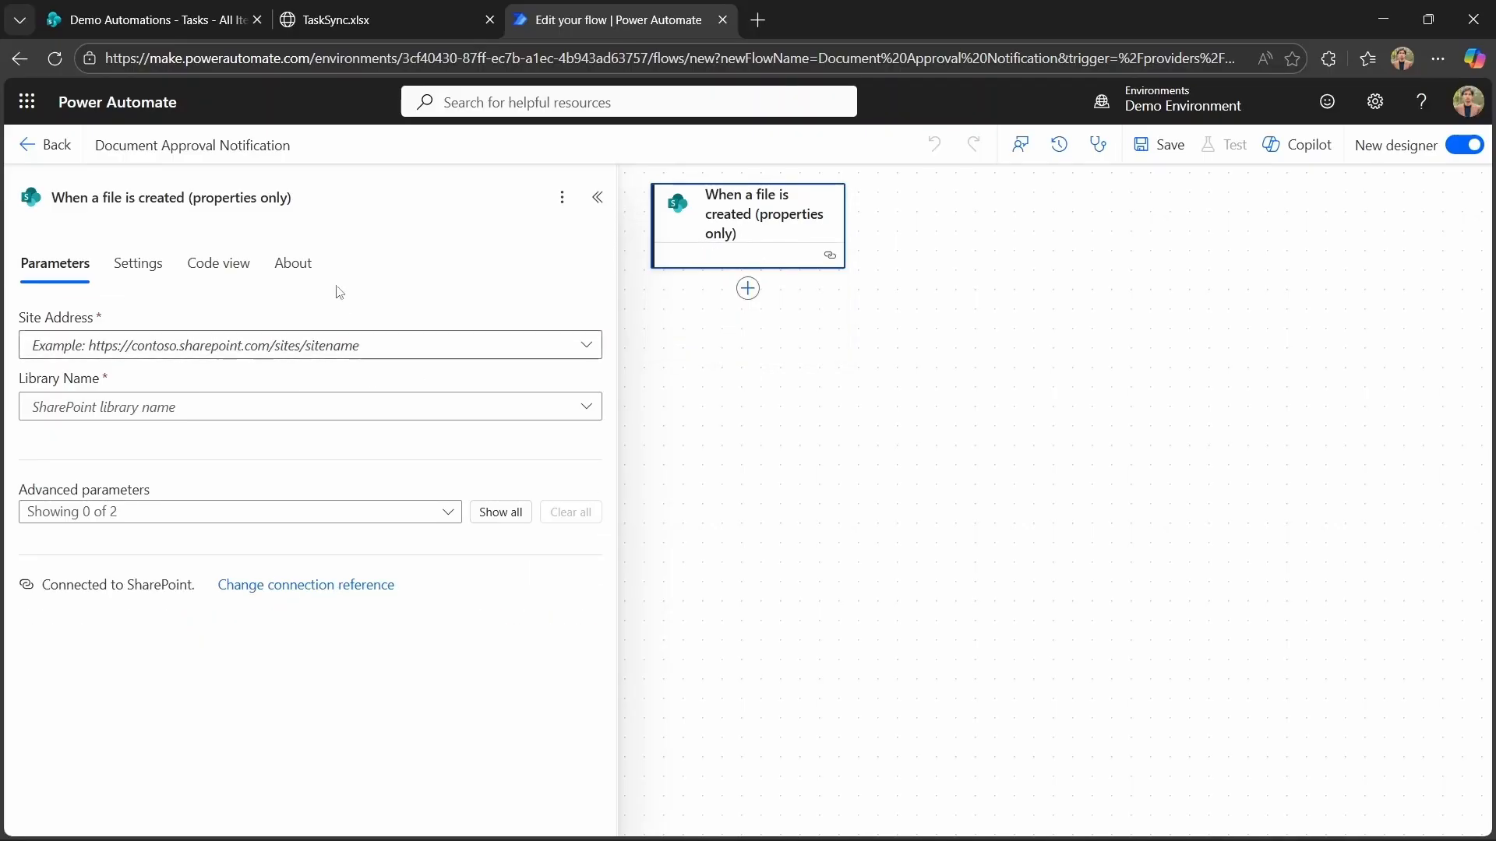
click(177, 26)
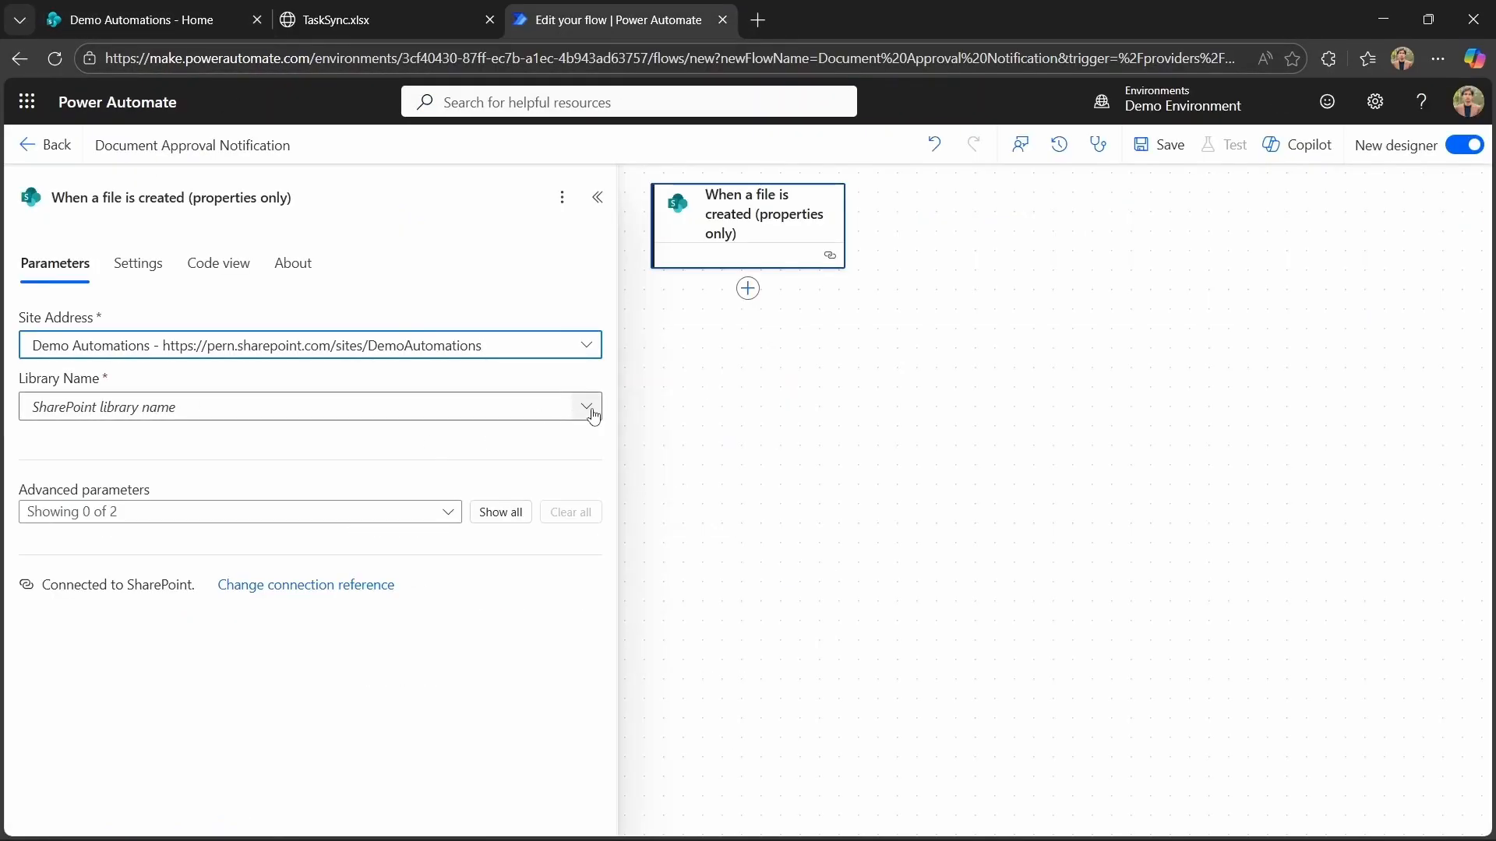
click(589, 407)
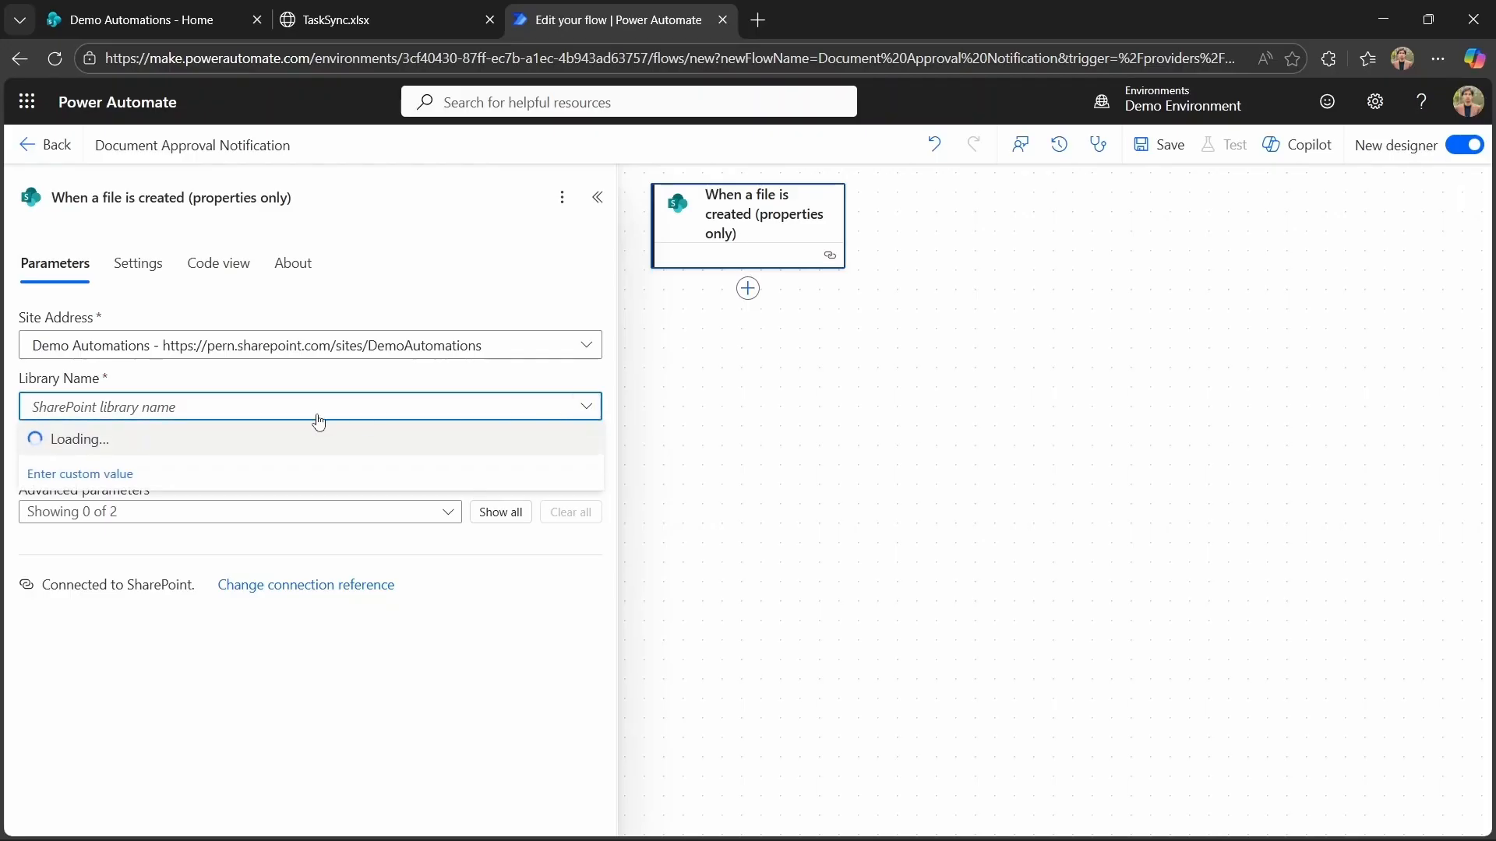
click(320, 436)
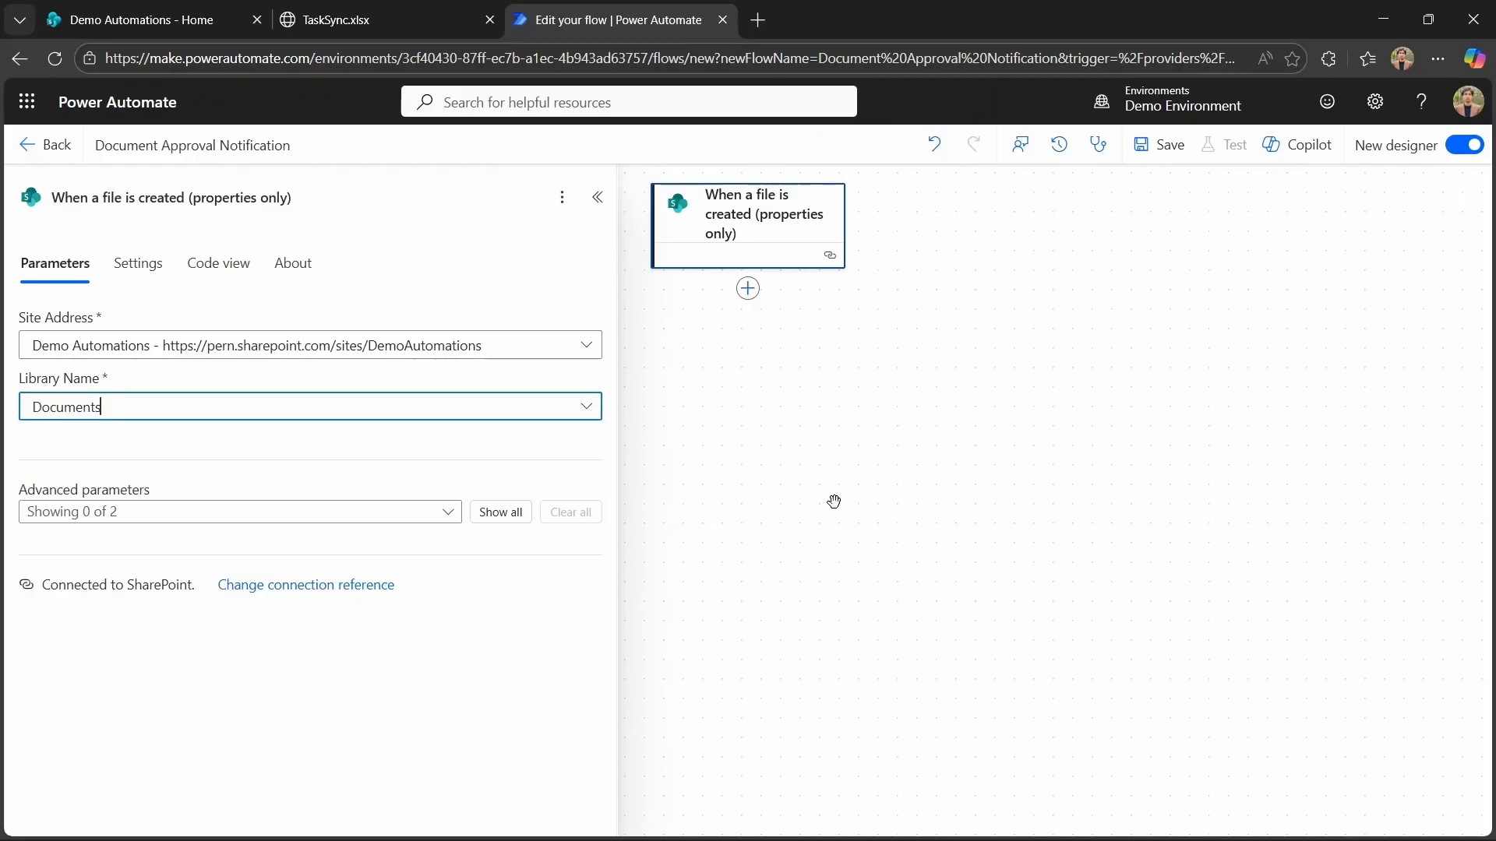
click(502, 512)
Add a Delay action after the trigger with a count of 10 and unit Minute.
click(751, 306)
click(748, 289)
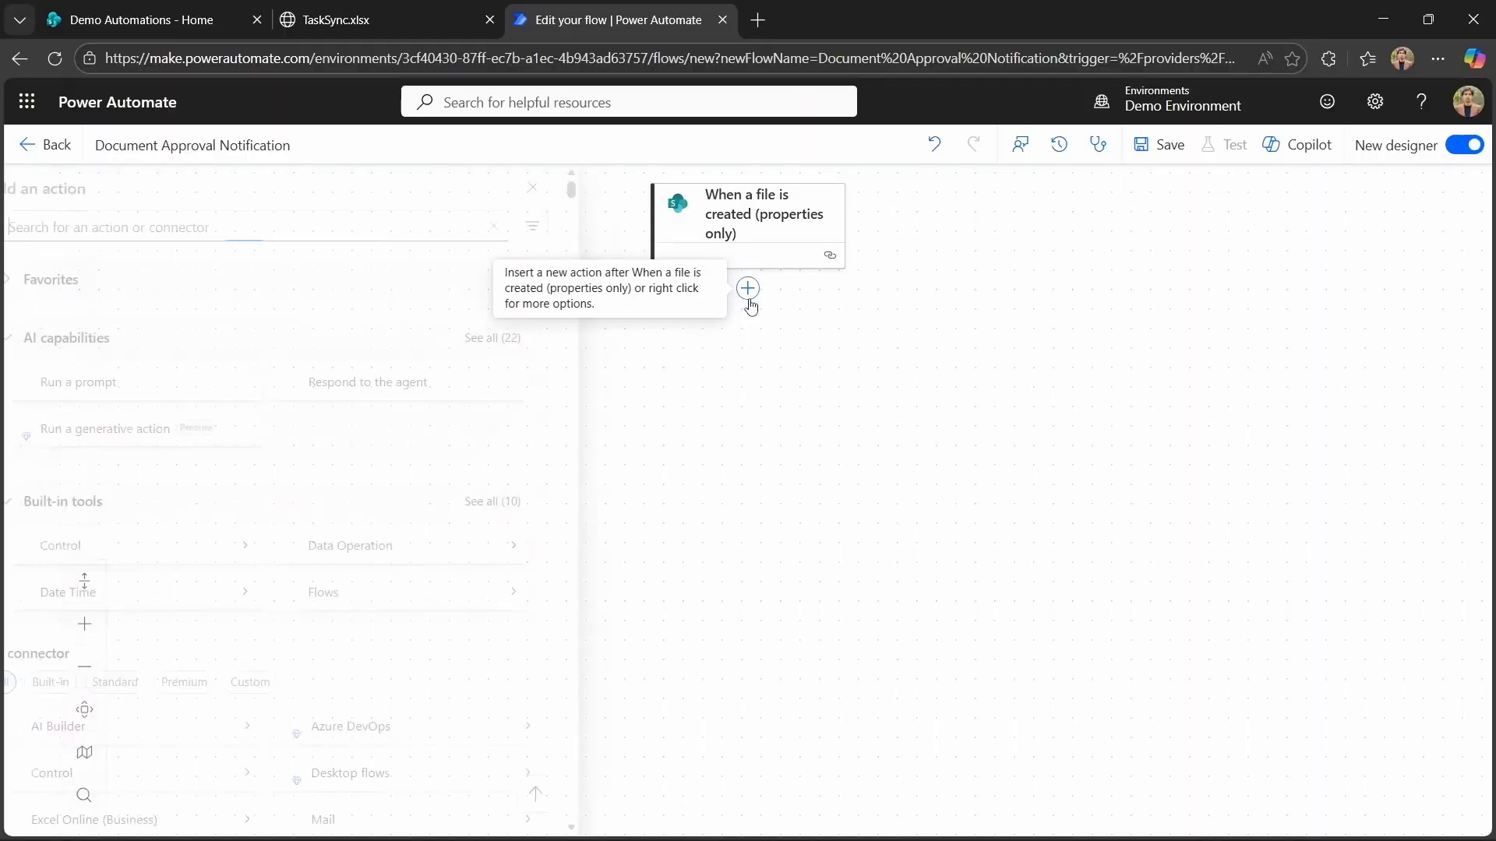
text(Delay)
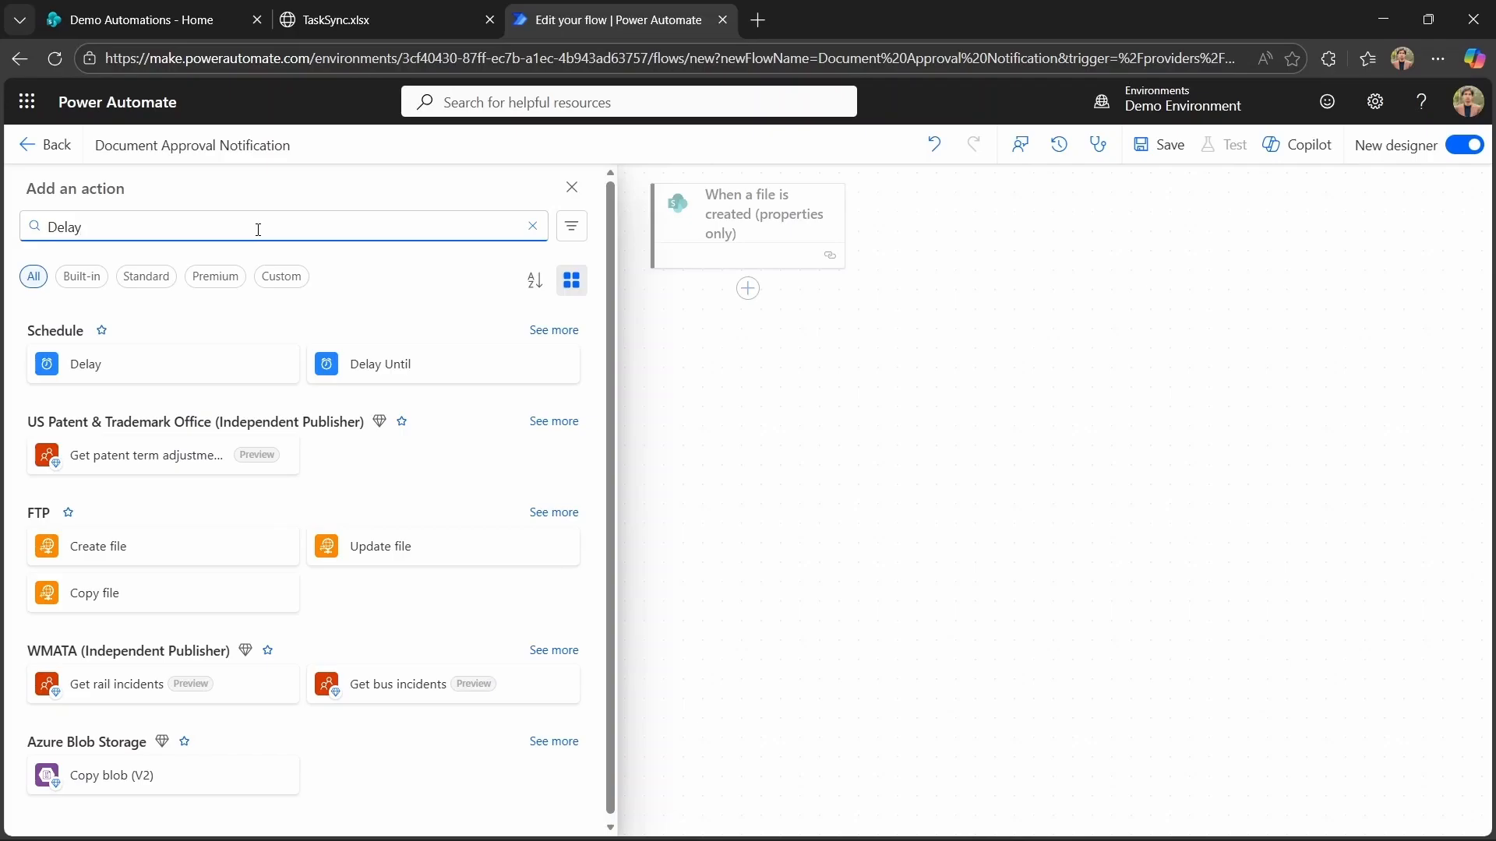
click(180, 379)
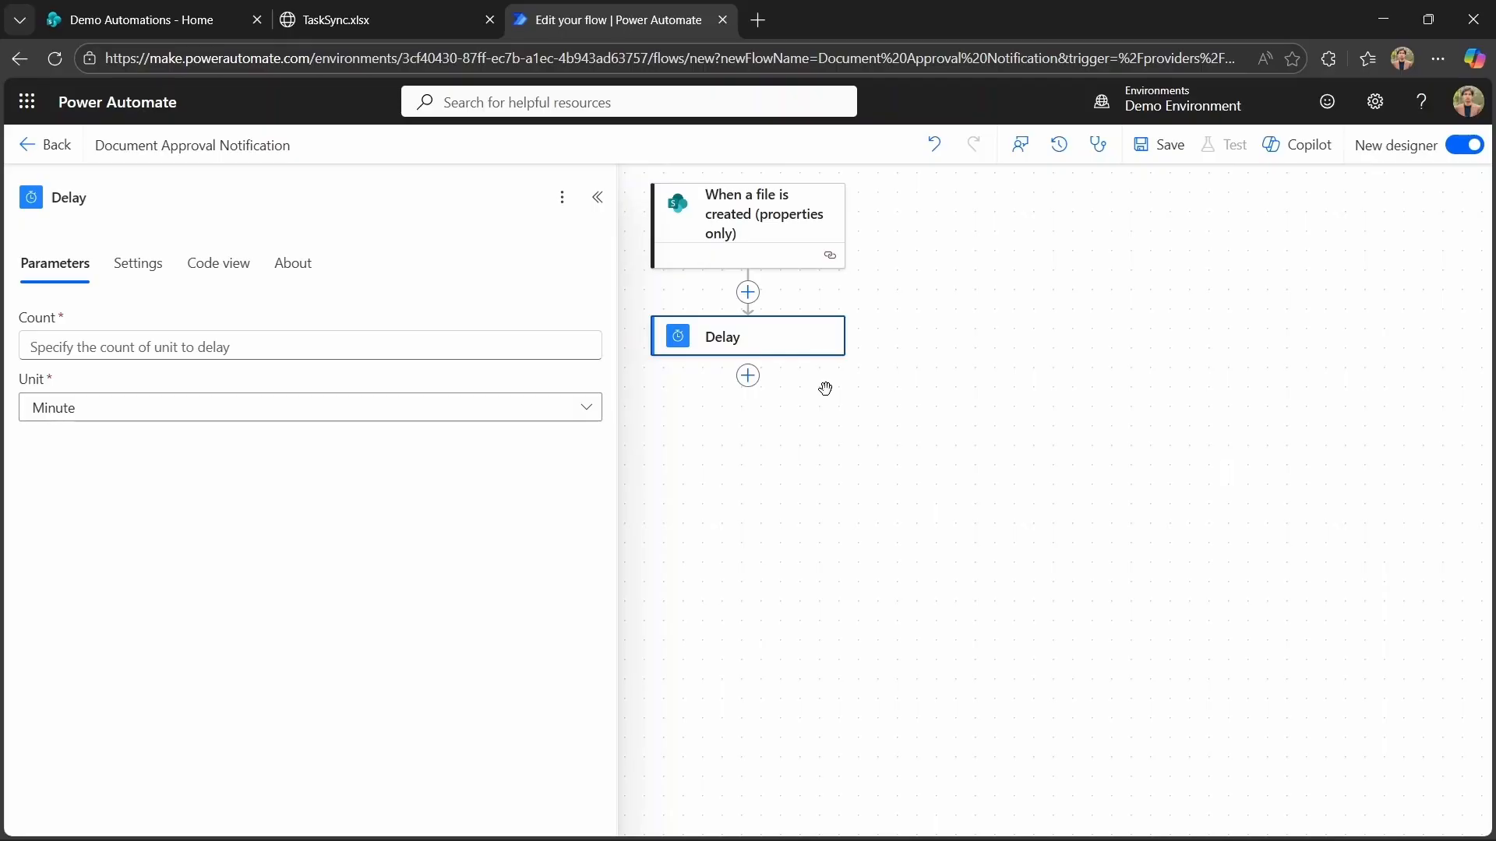
click(437, 335)
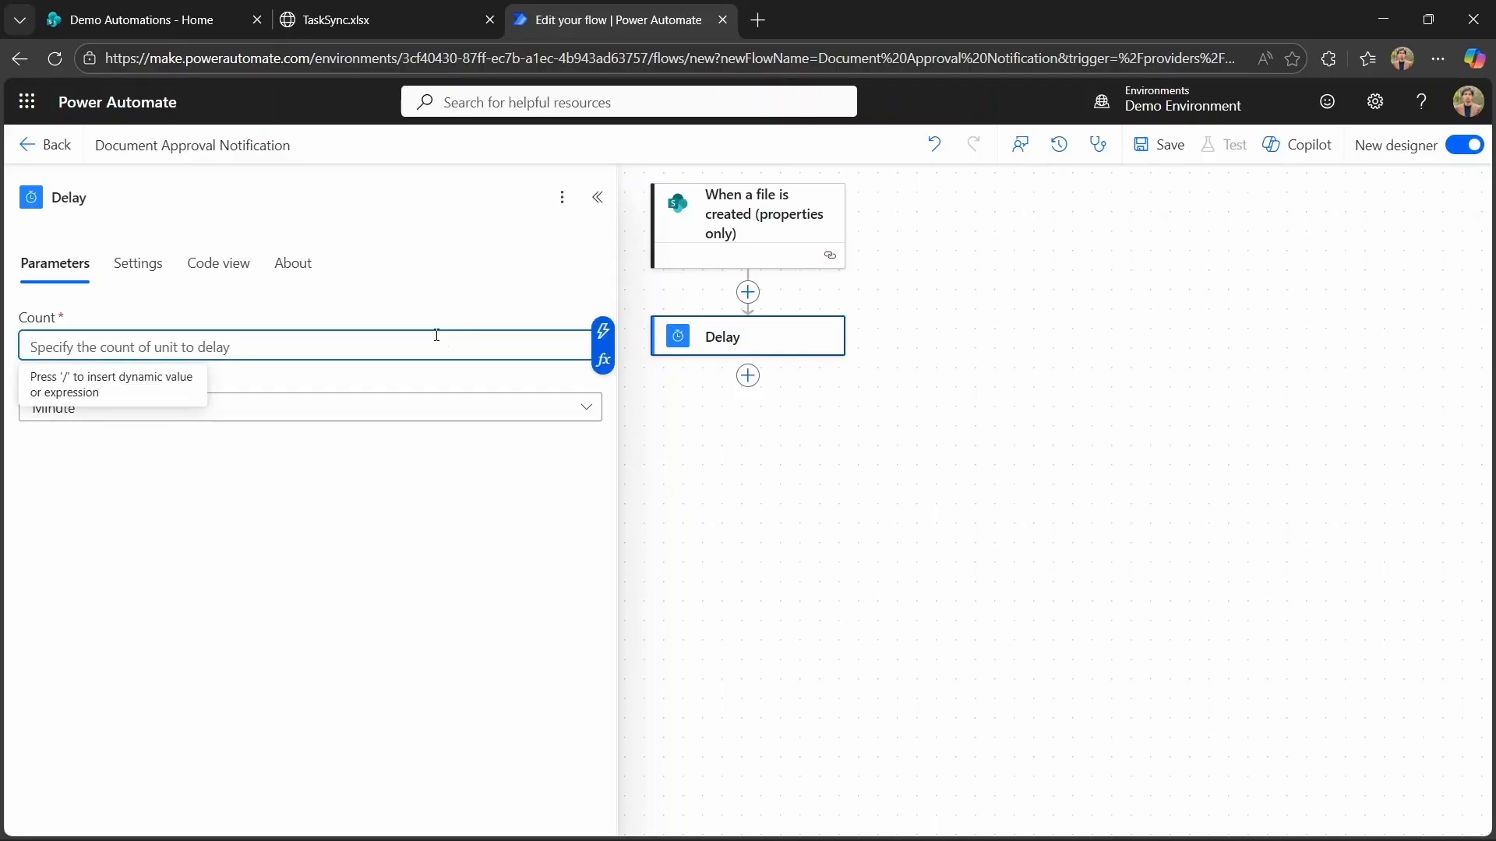
text(10)
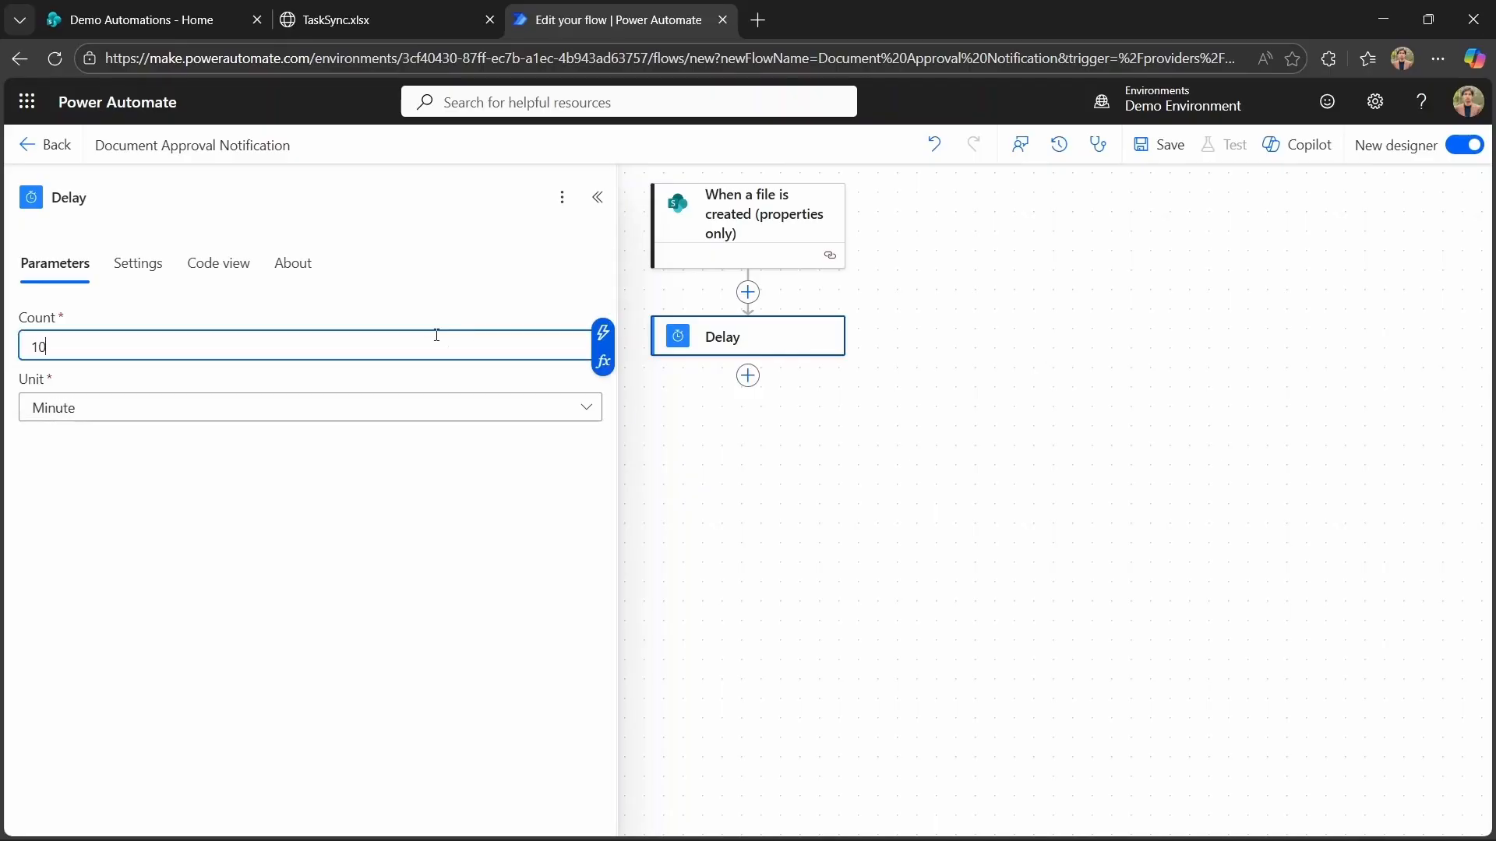
click(415, 407)
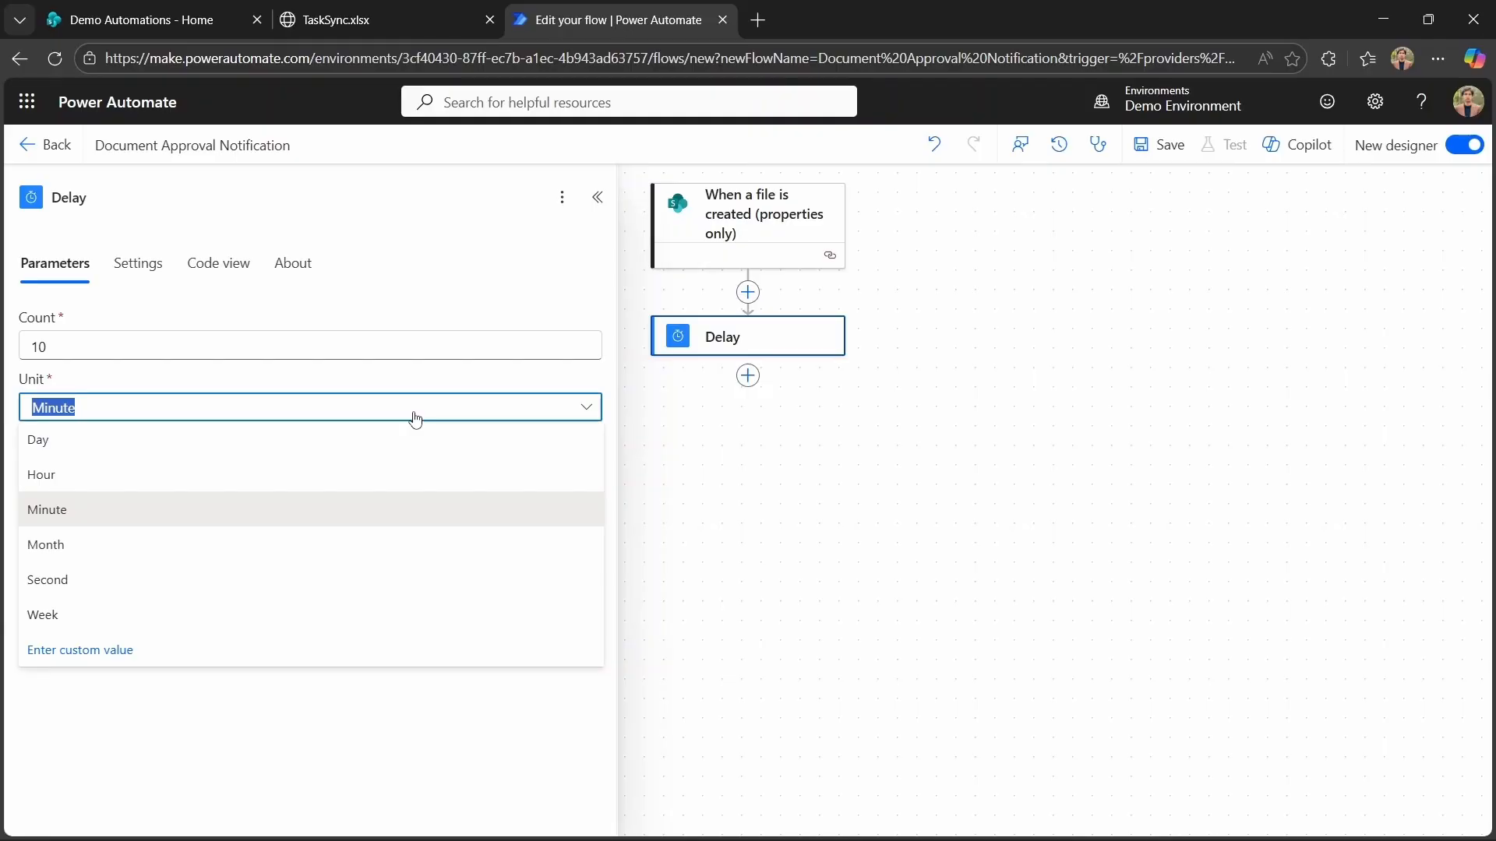
Add a SharePoint Get file properties action after the Delay.
click(748, 375)
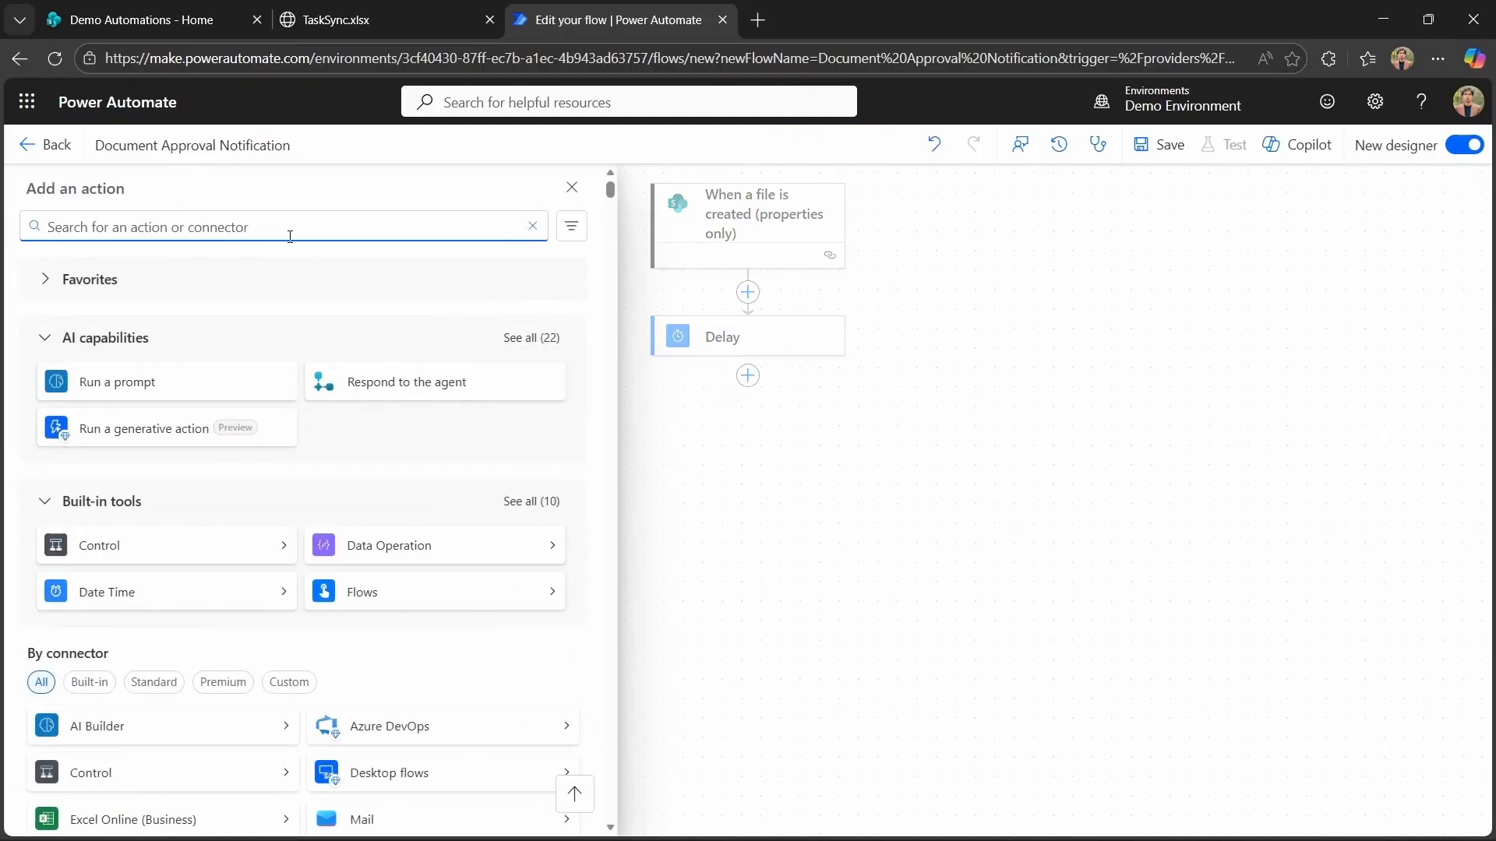
text(Get file)
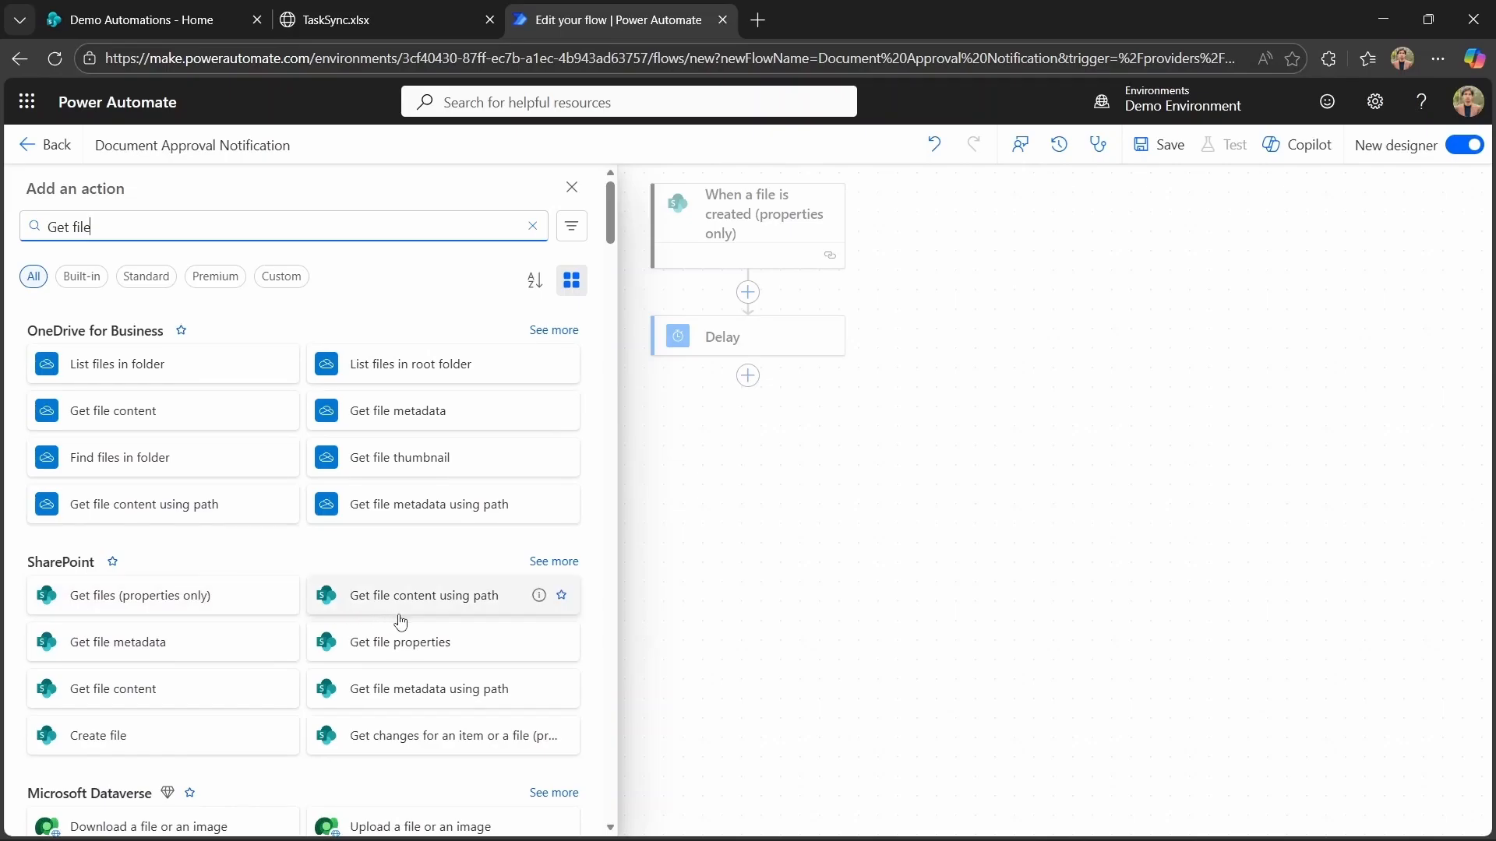
click(434, 641)
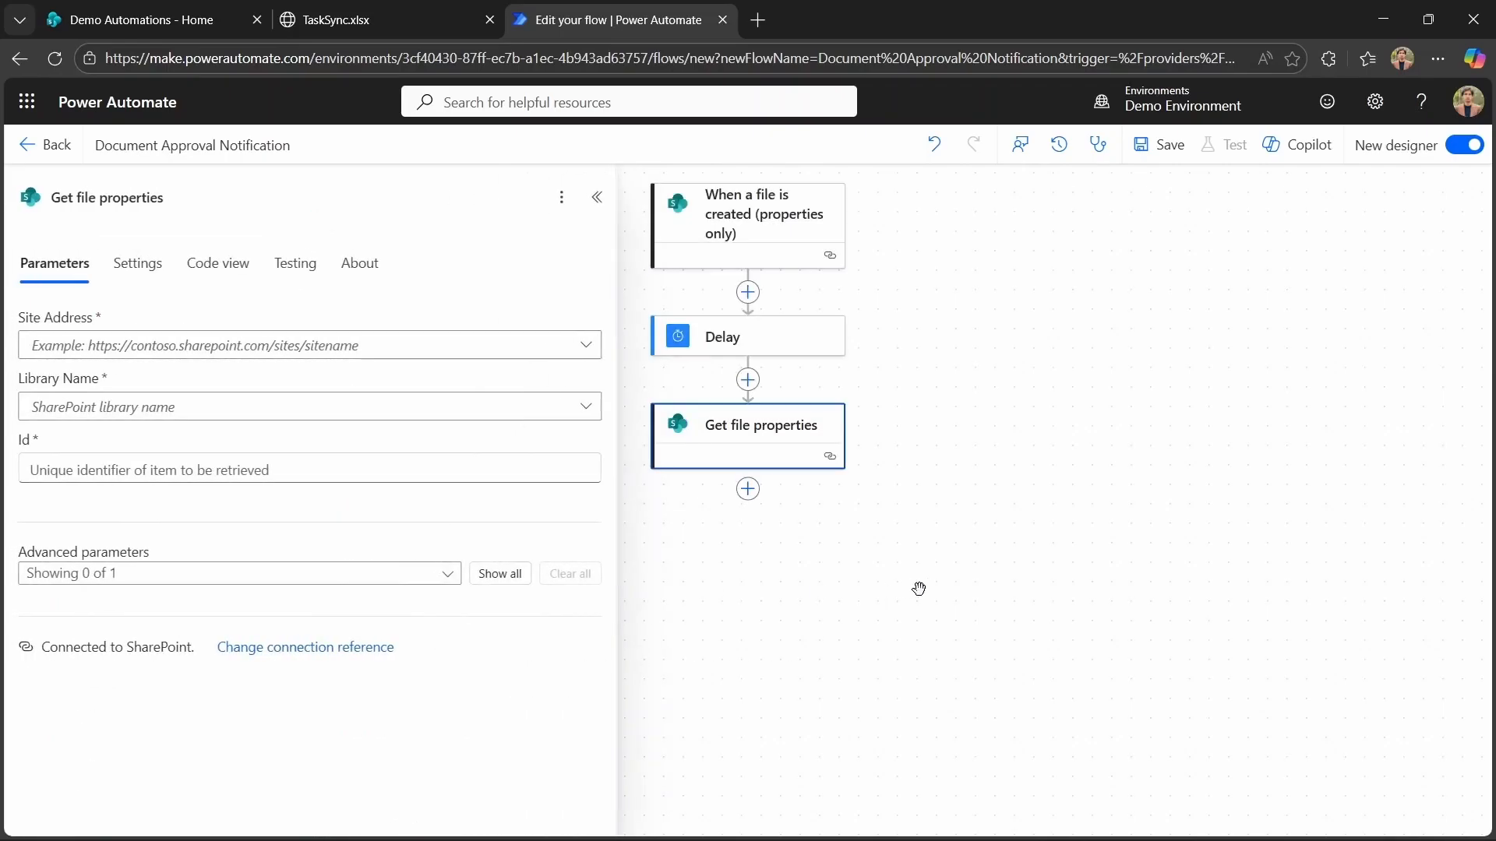
Set Get file properties to the Demo Automations site, Documents library, and the trigger's ID as Id.
click(584, 343)
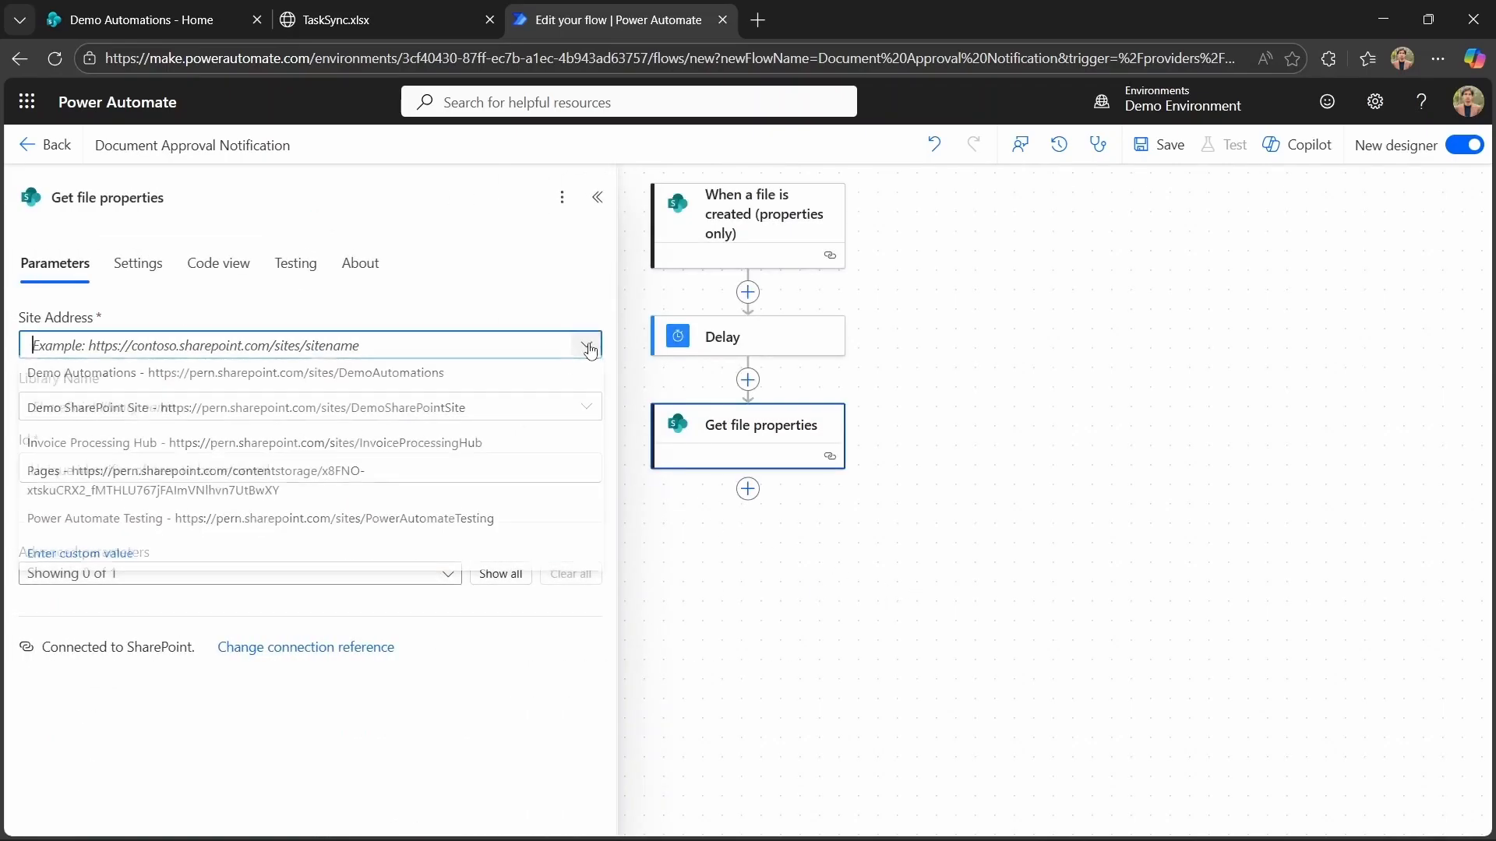
click(403, 379)
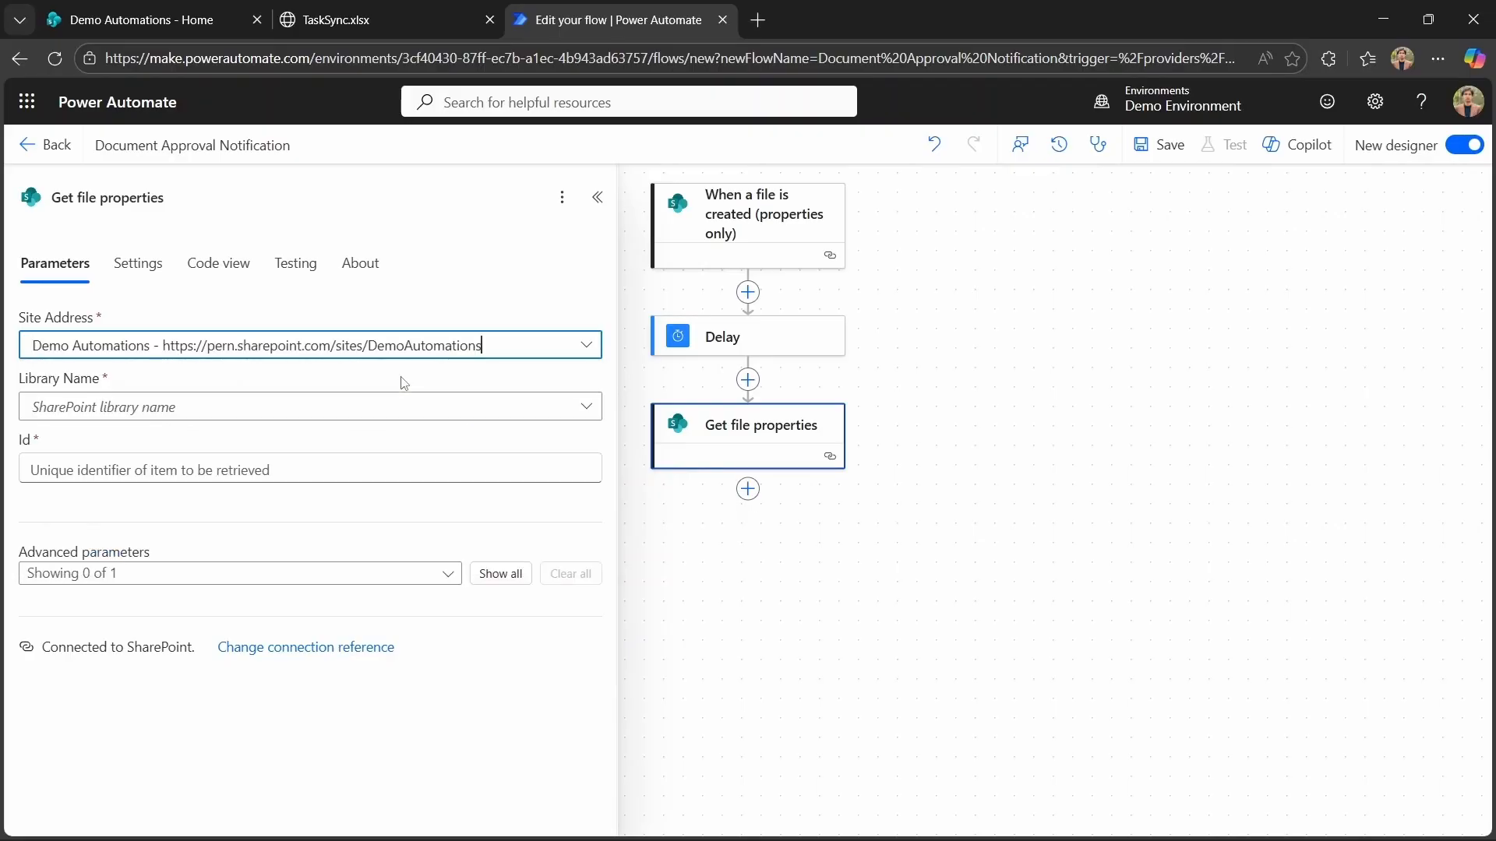
click(582, 408)
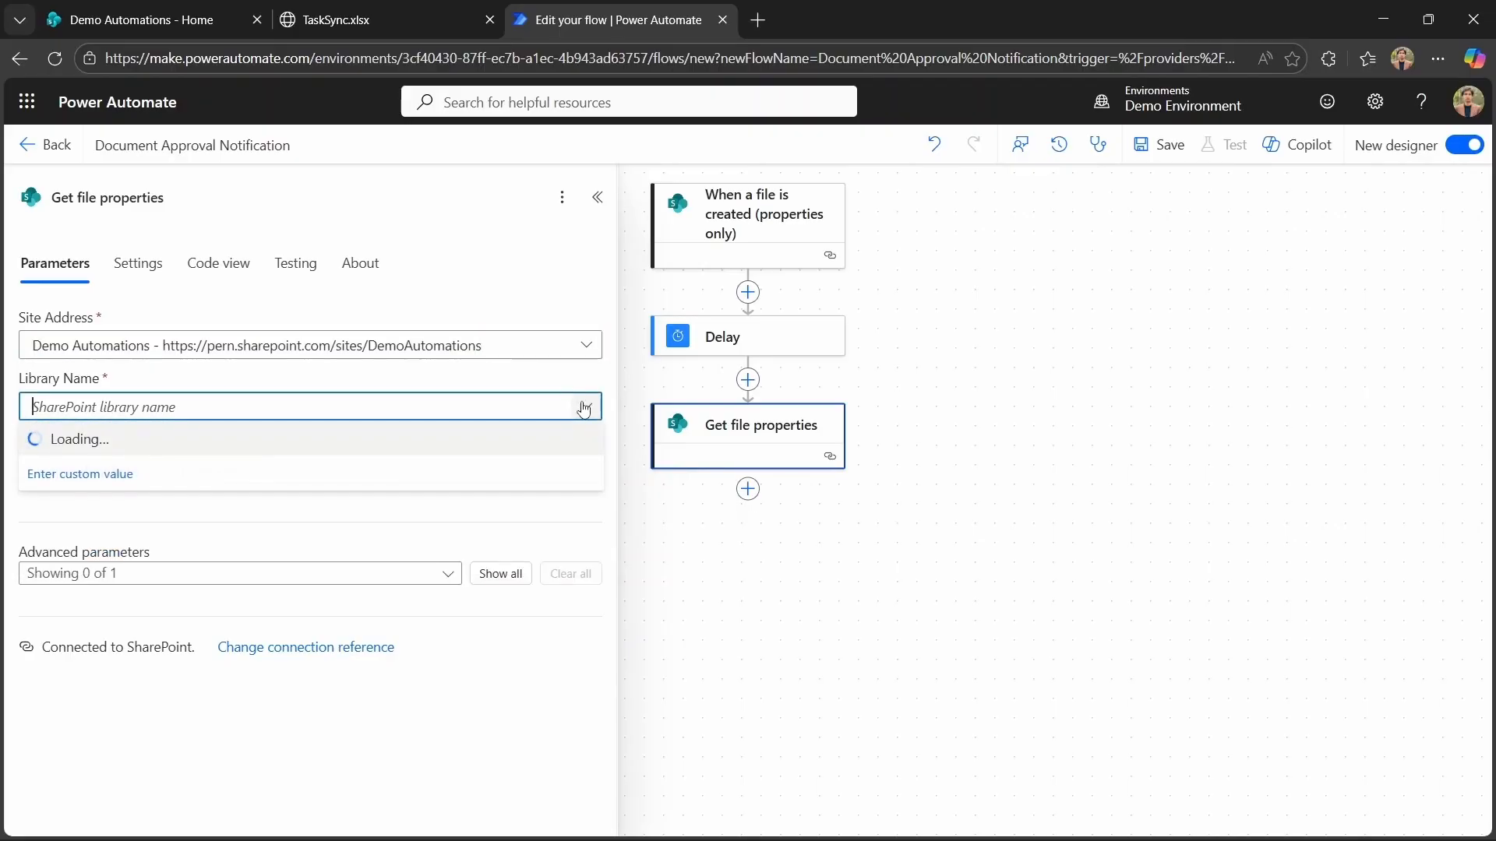
click(155, 438)
click(237, 469)
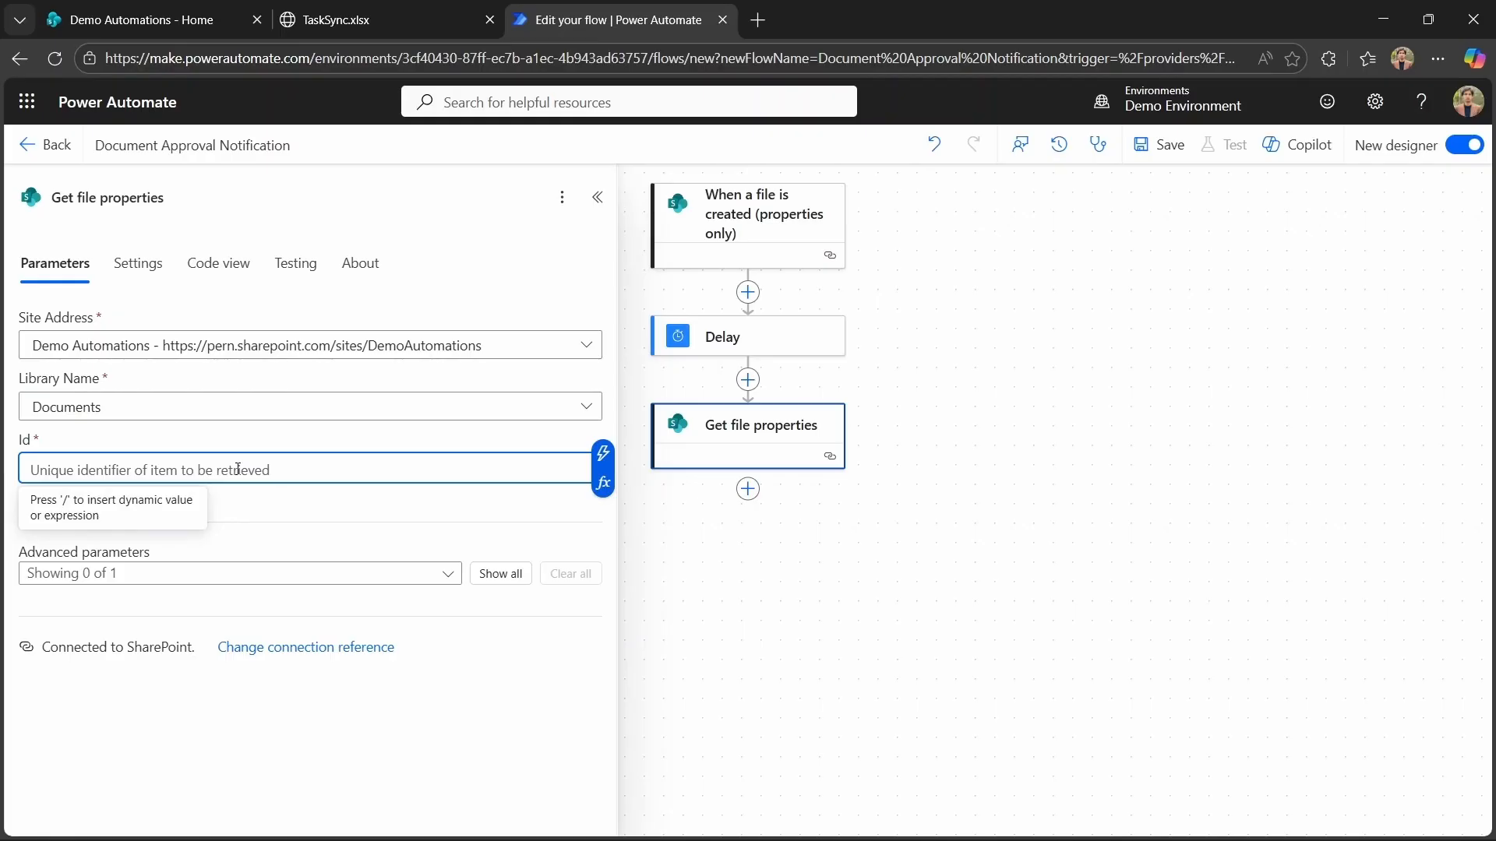
click(598, 456)
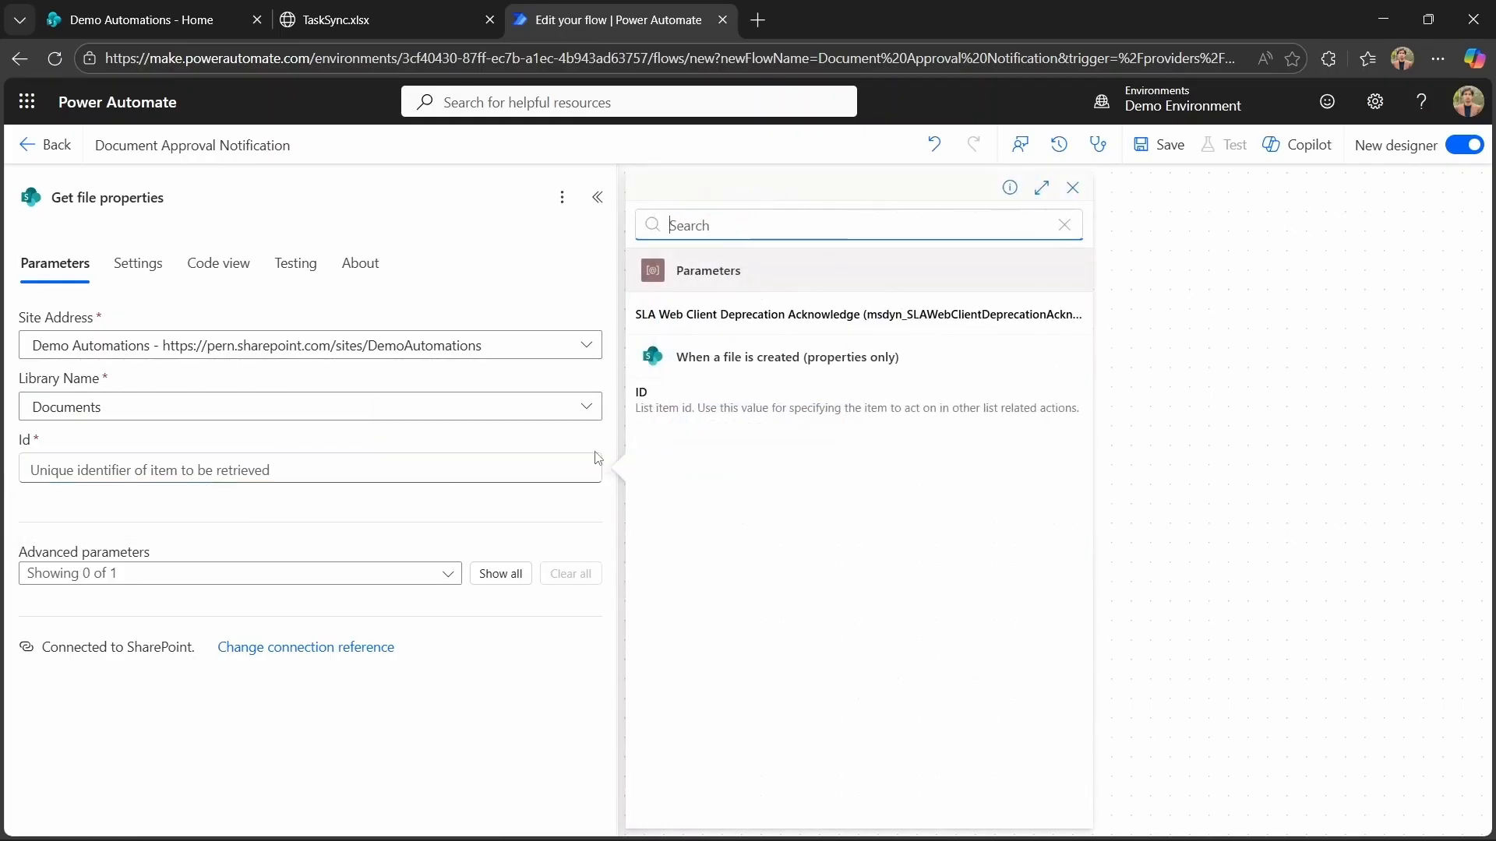
click(755, 396)
click(942, 580)
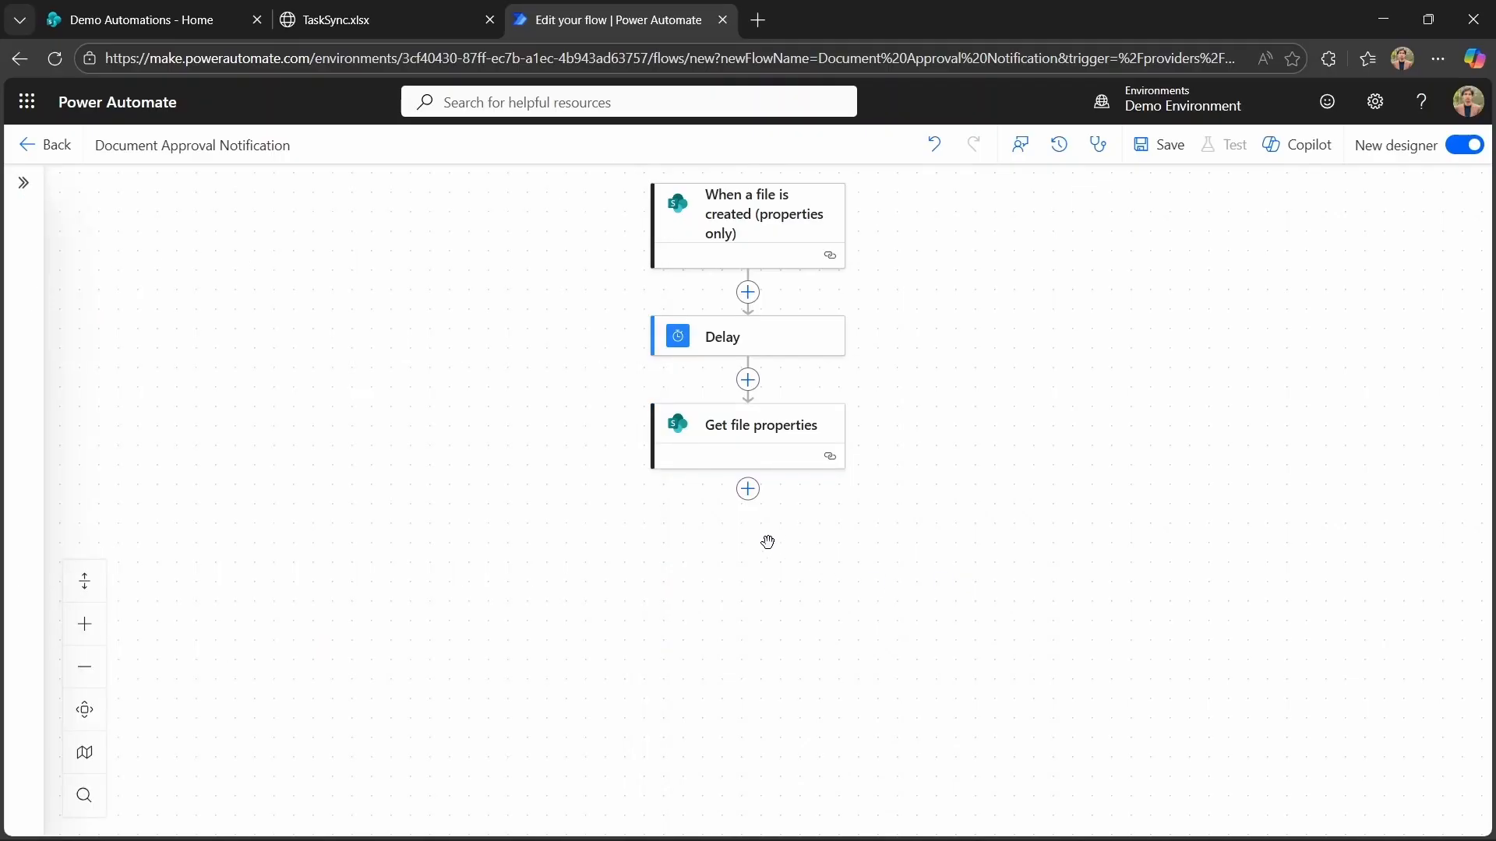
Add a Condition action after Get file properties and use the Status Value field as its first value.
click(748, 488)
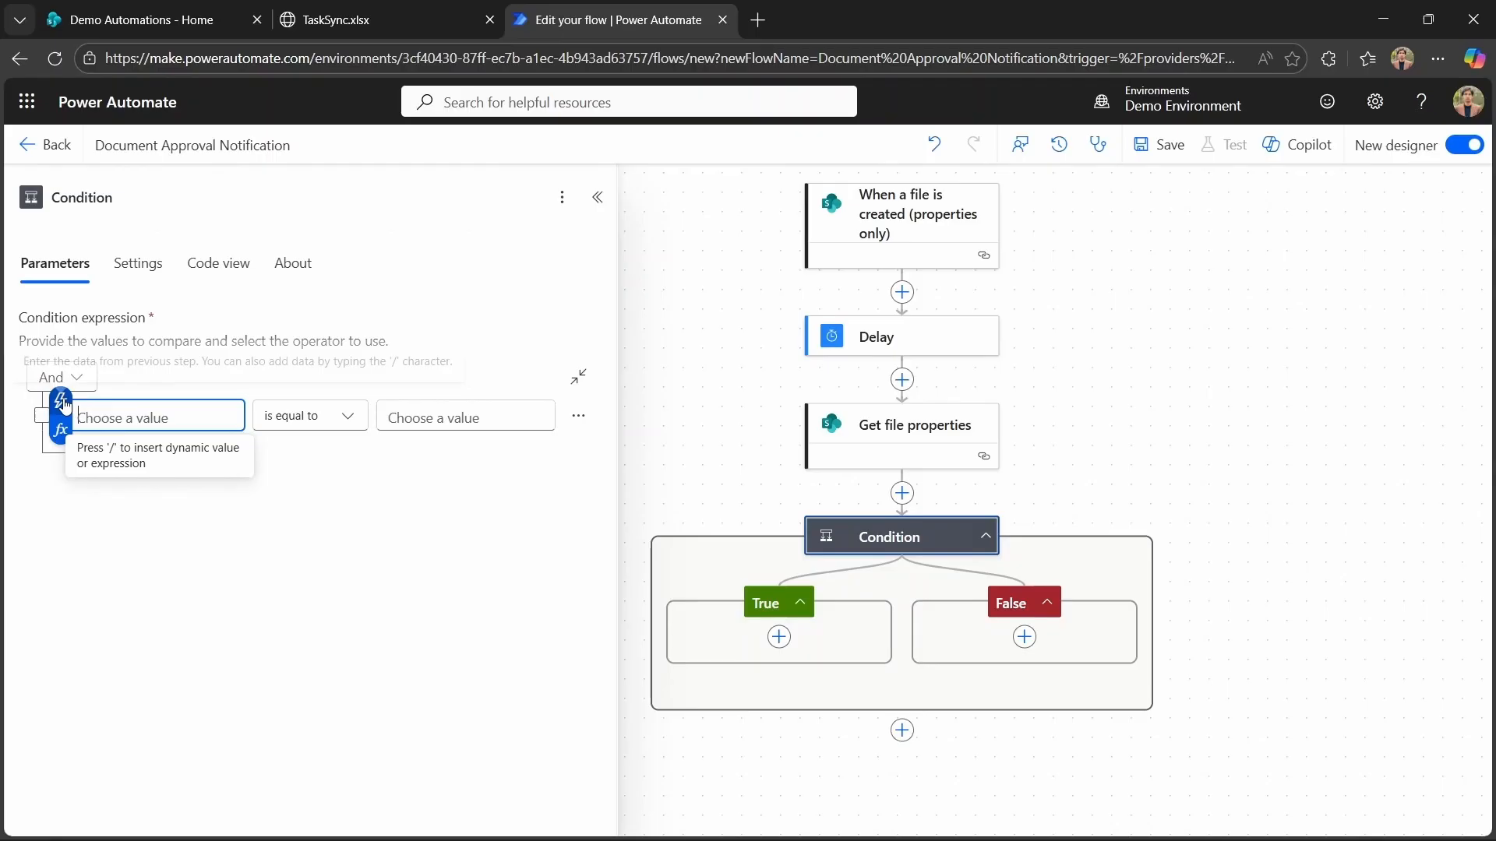
click(64, 404)
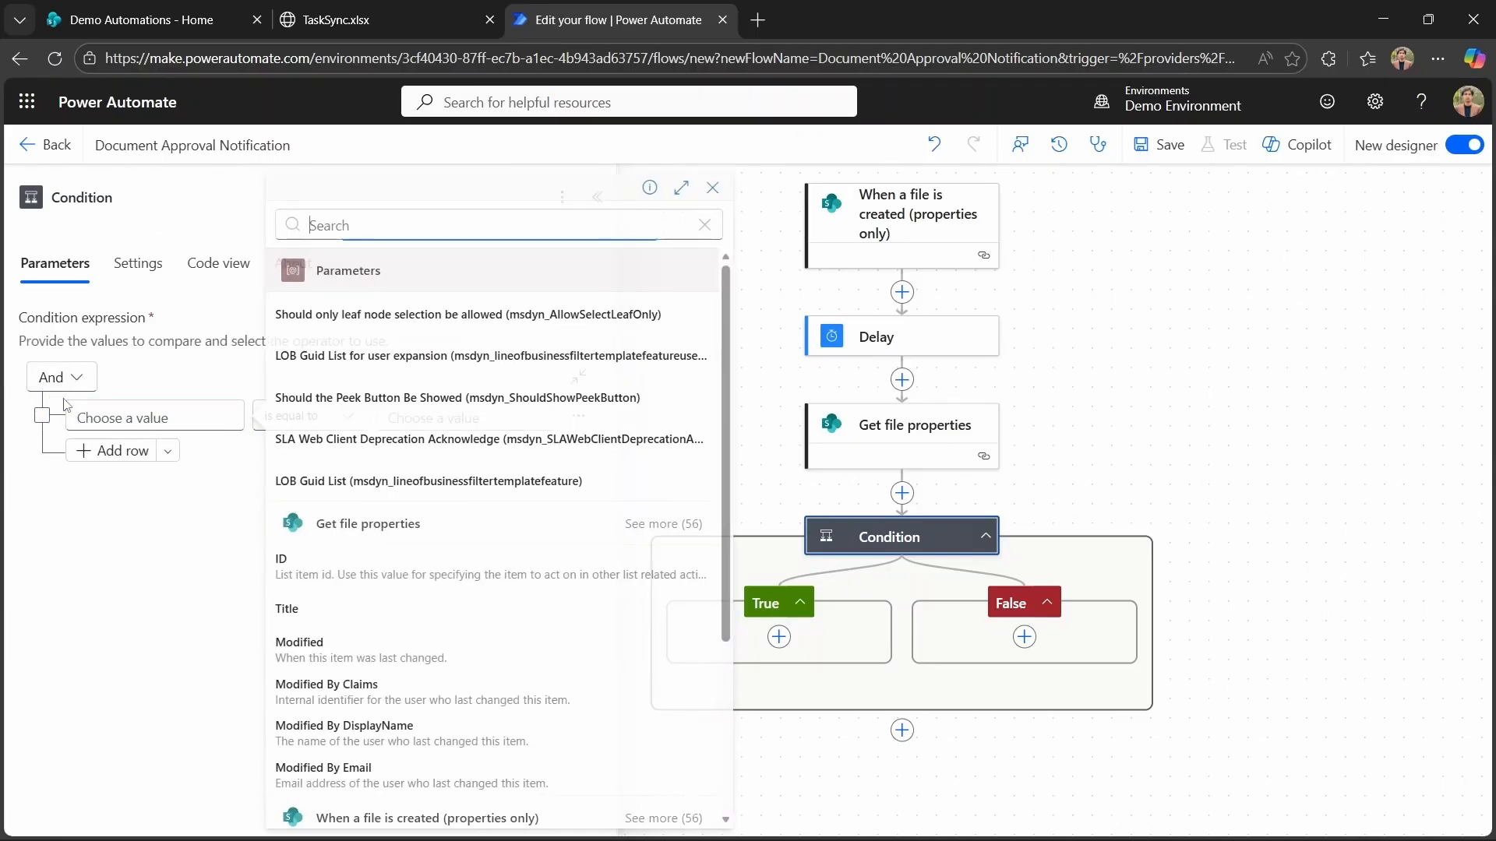
scroll(661, 706, down, 5)
scroll(641, 720, down, 5)
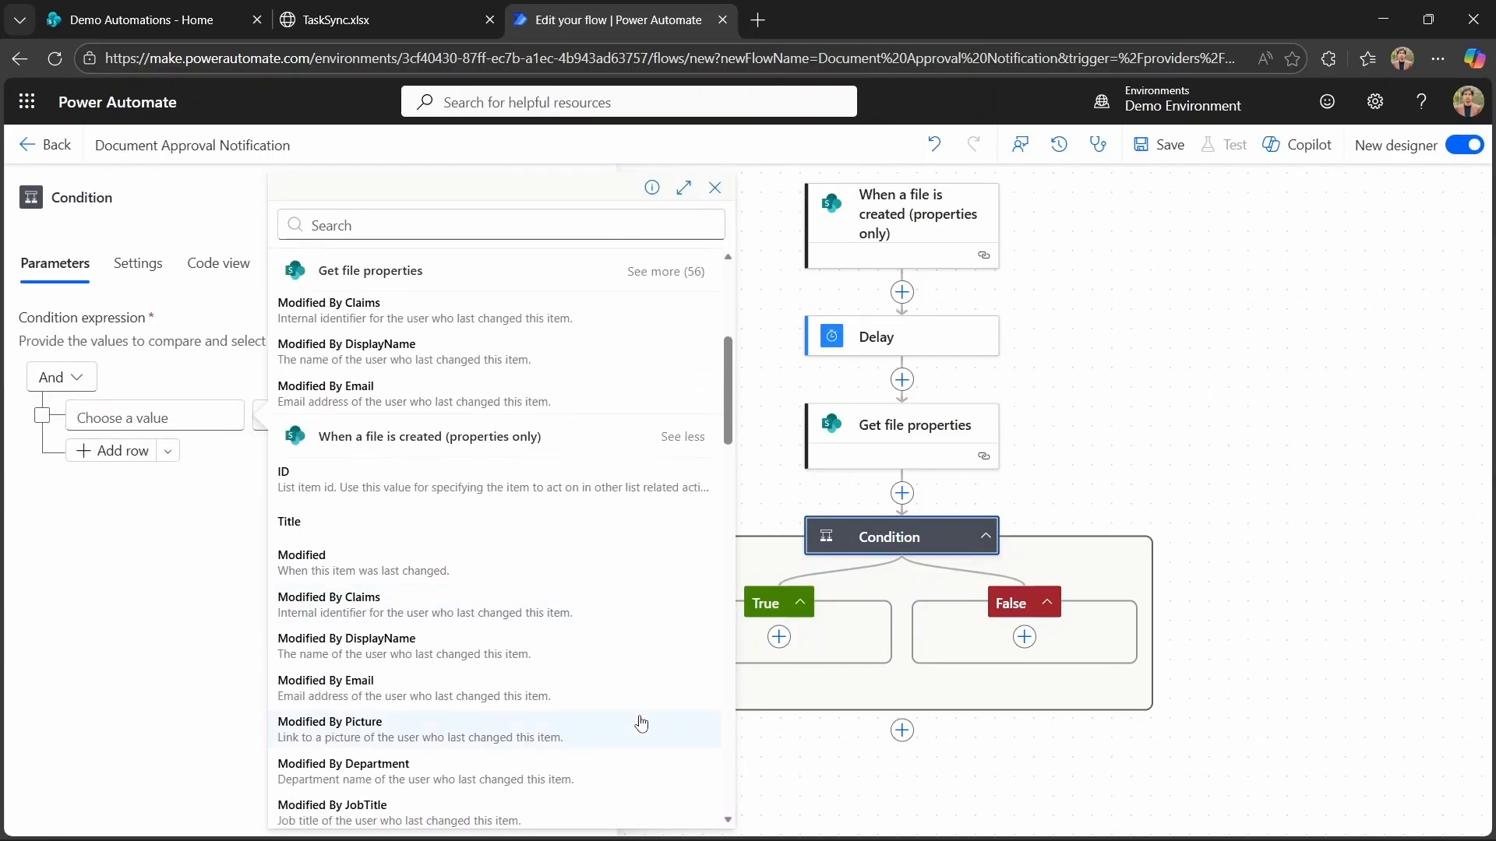
click(503, 680)
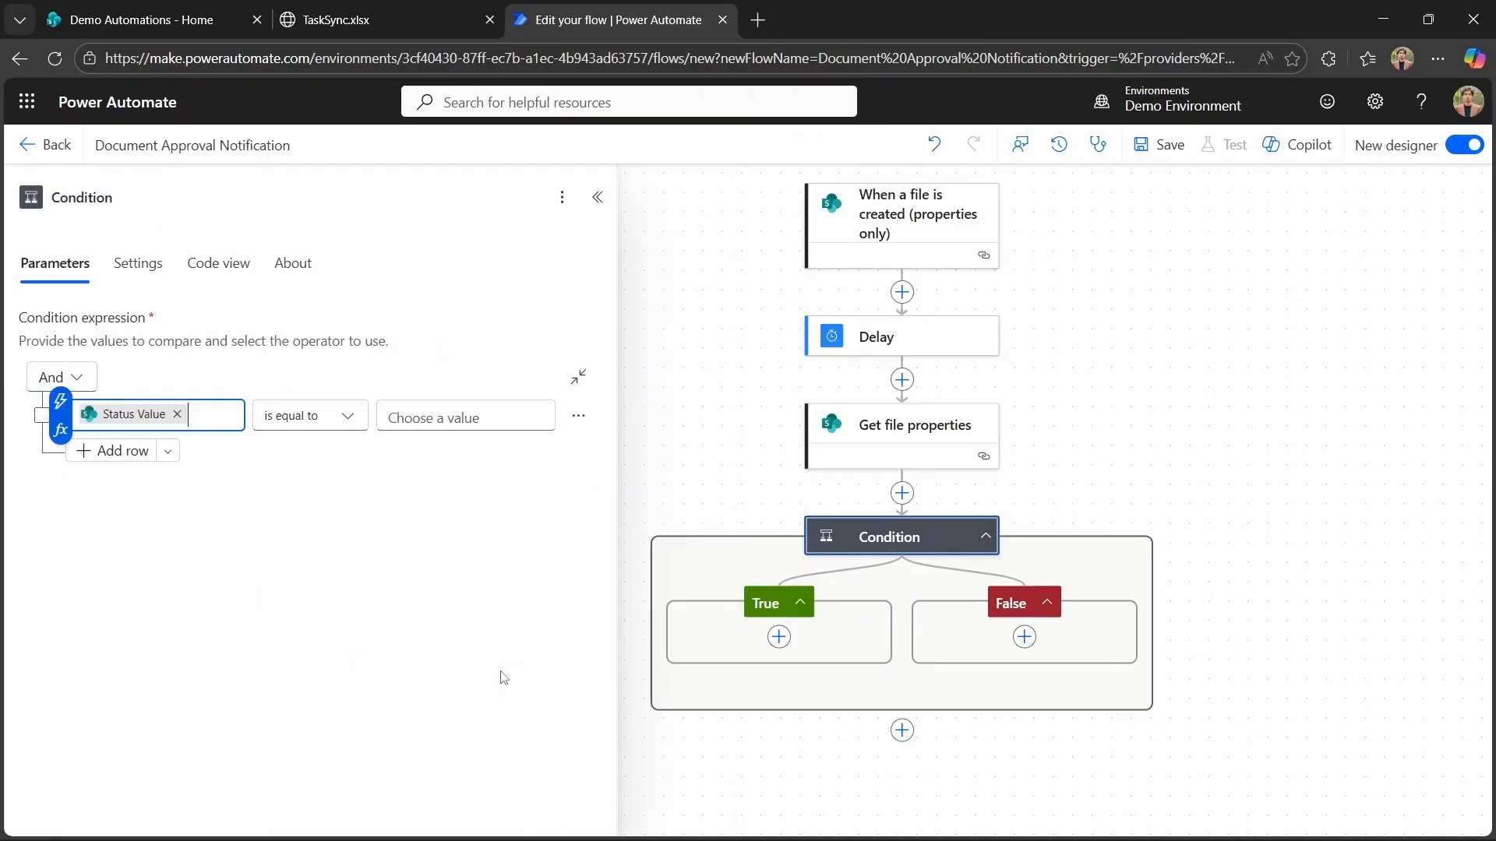
Add a second condition row and set the first row to check Status Value is equal to Pending Approval.
click(117, 450)
click(443, 419)
text(p)
key(BackSpace)
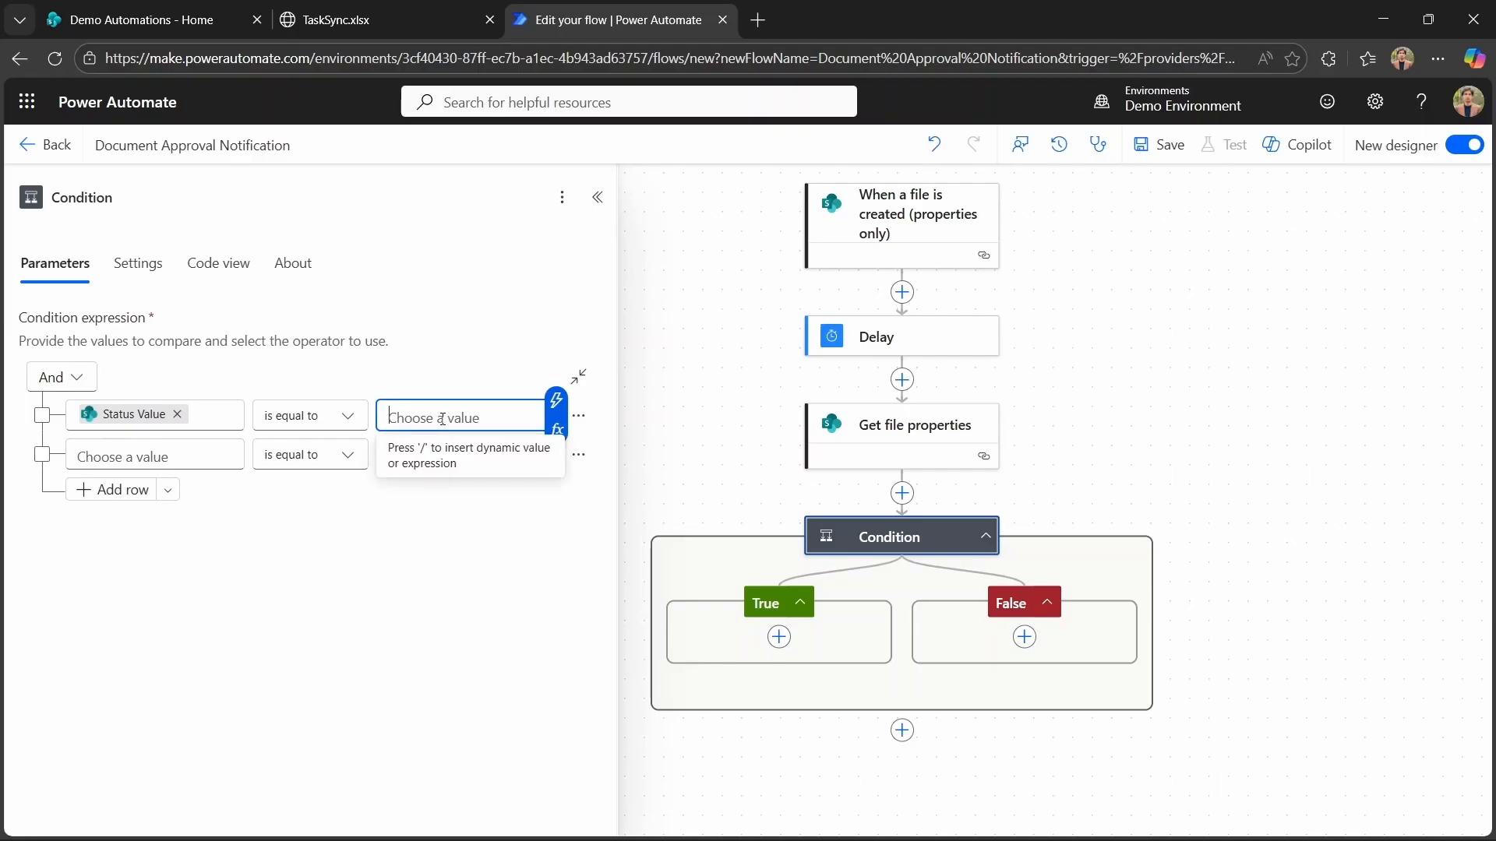
text(Pend)
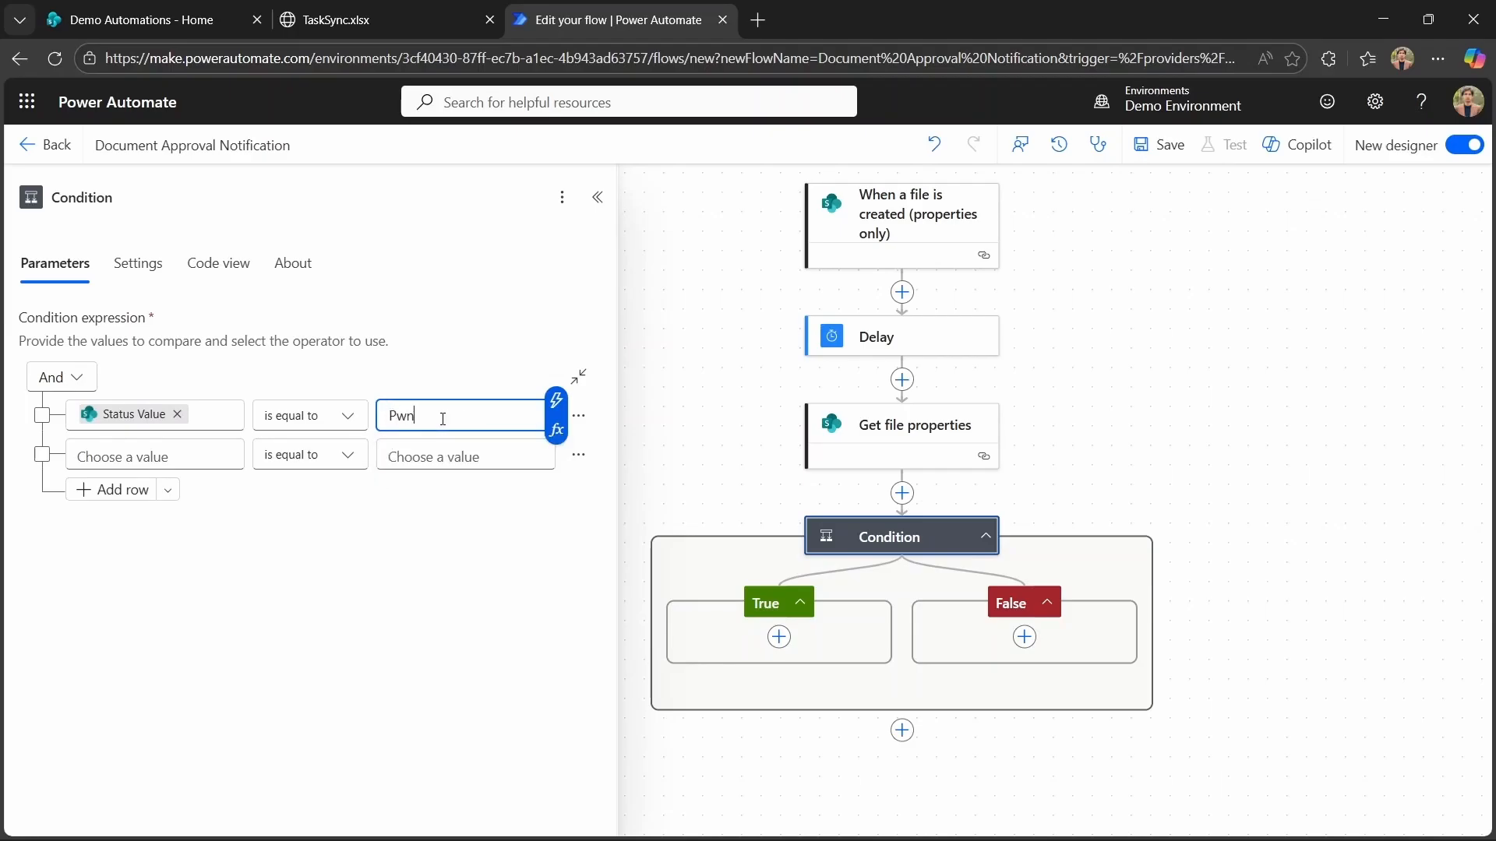
key(BackSpace)
key(BackSpace)
key(BackSpace)
text(ending Approval)
Add a Send an email (V2) action in the Condition's True branch and choose the user as its recipient.
click(779, 638)
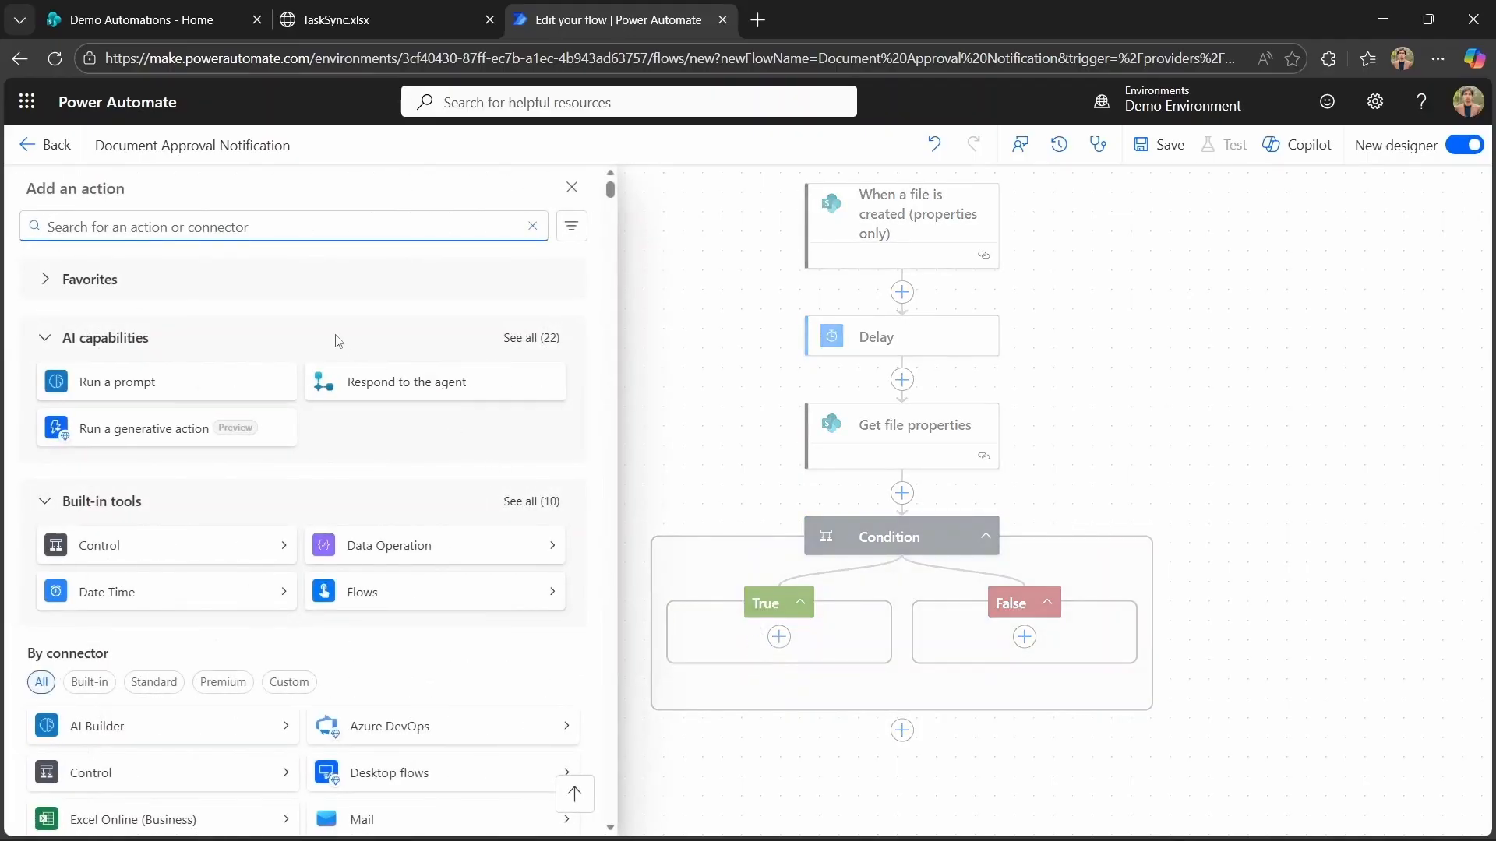
text(Send an En)
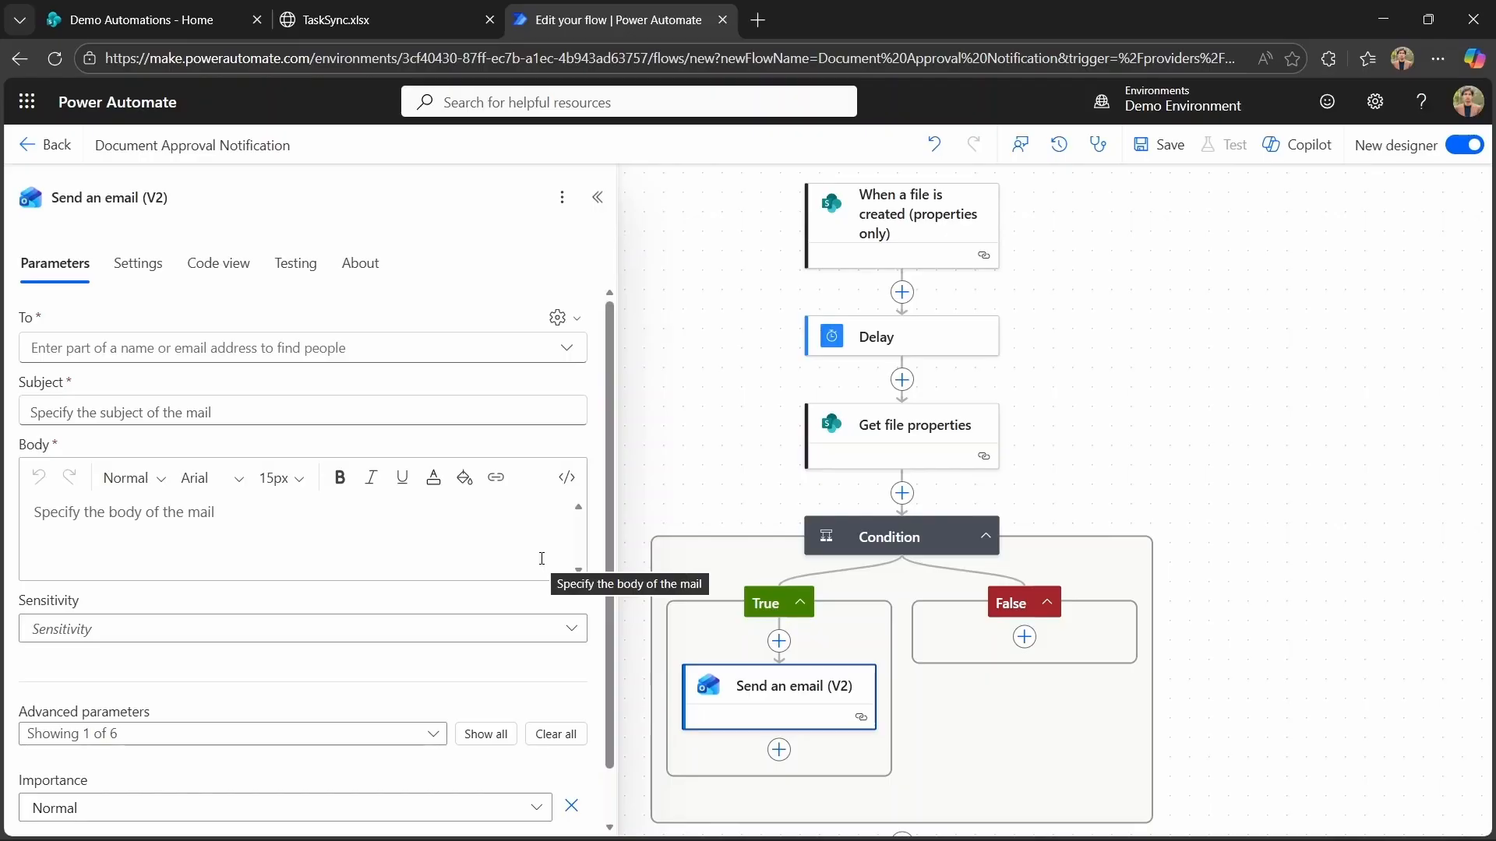
click(265, 348)
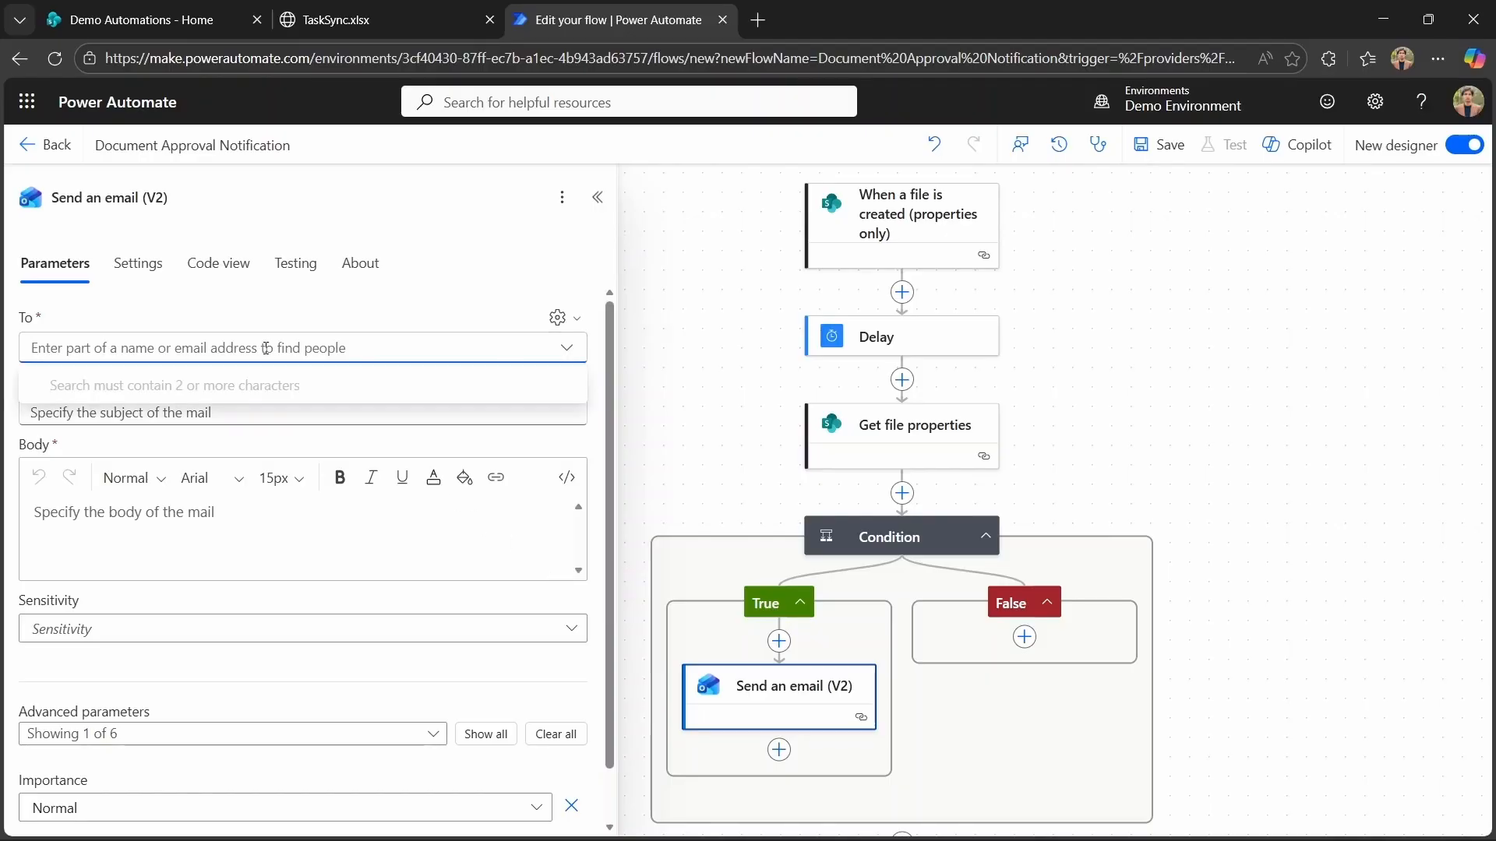
text(M)
key(BackSpace)
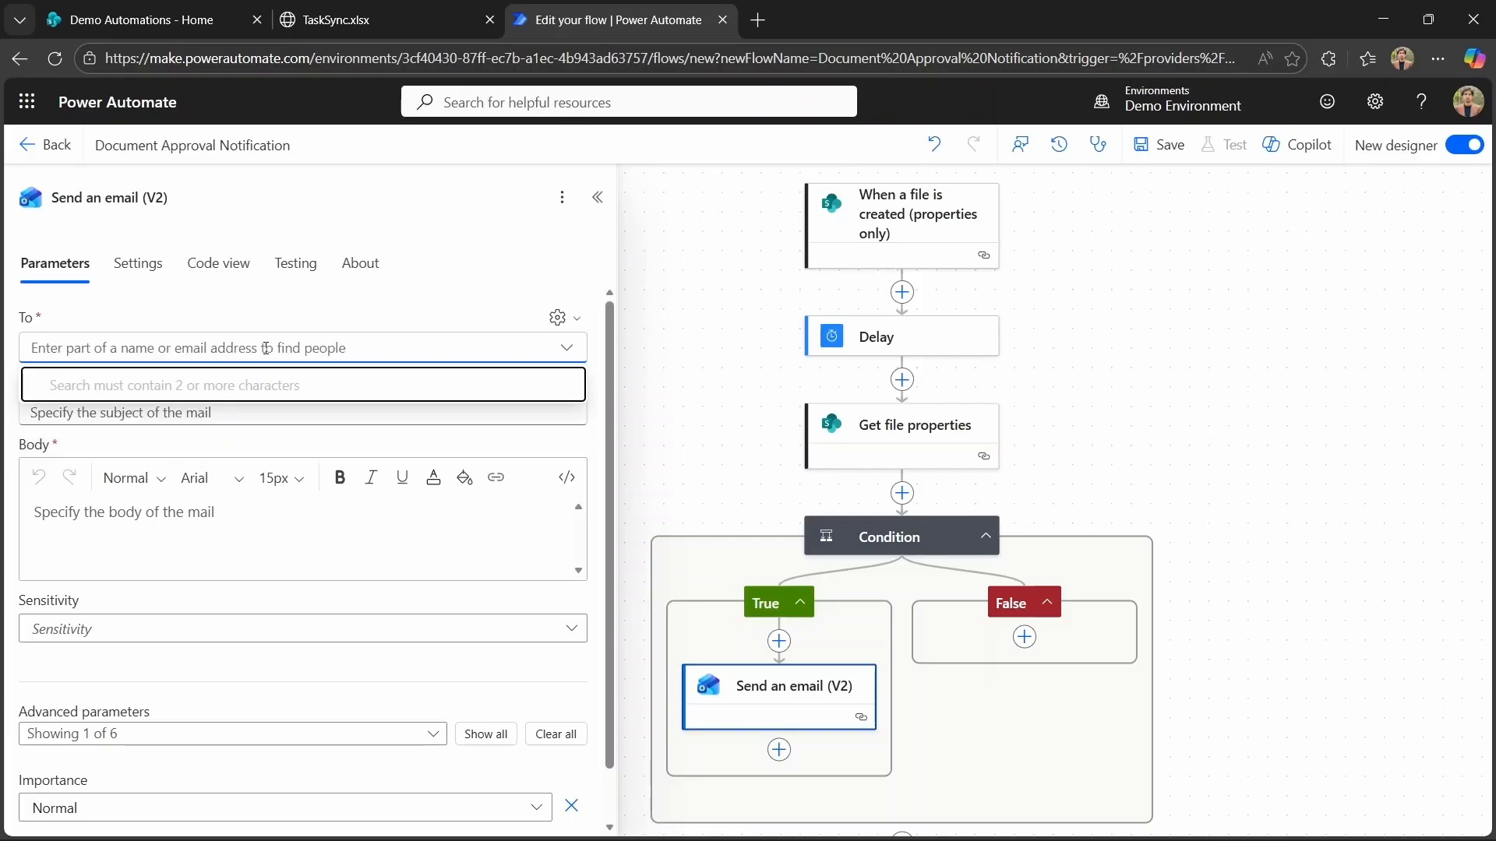
text(Me)
click(260, 447)
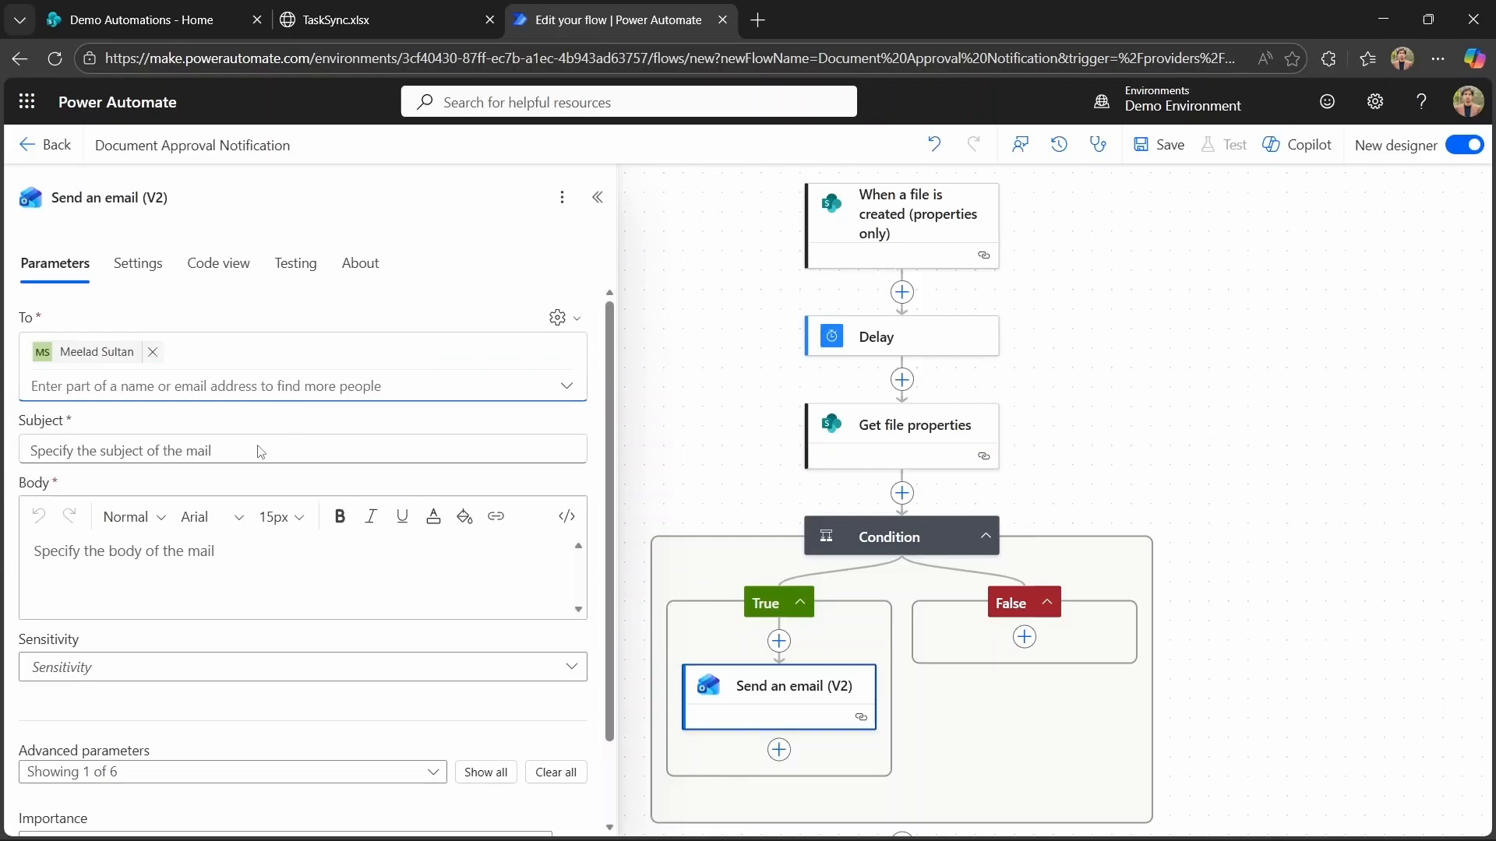
Set the subject to "Doucment Need Approval:" followed by the trigger's Created By DisplayName dynamic value.
click(114, 450)
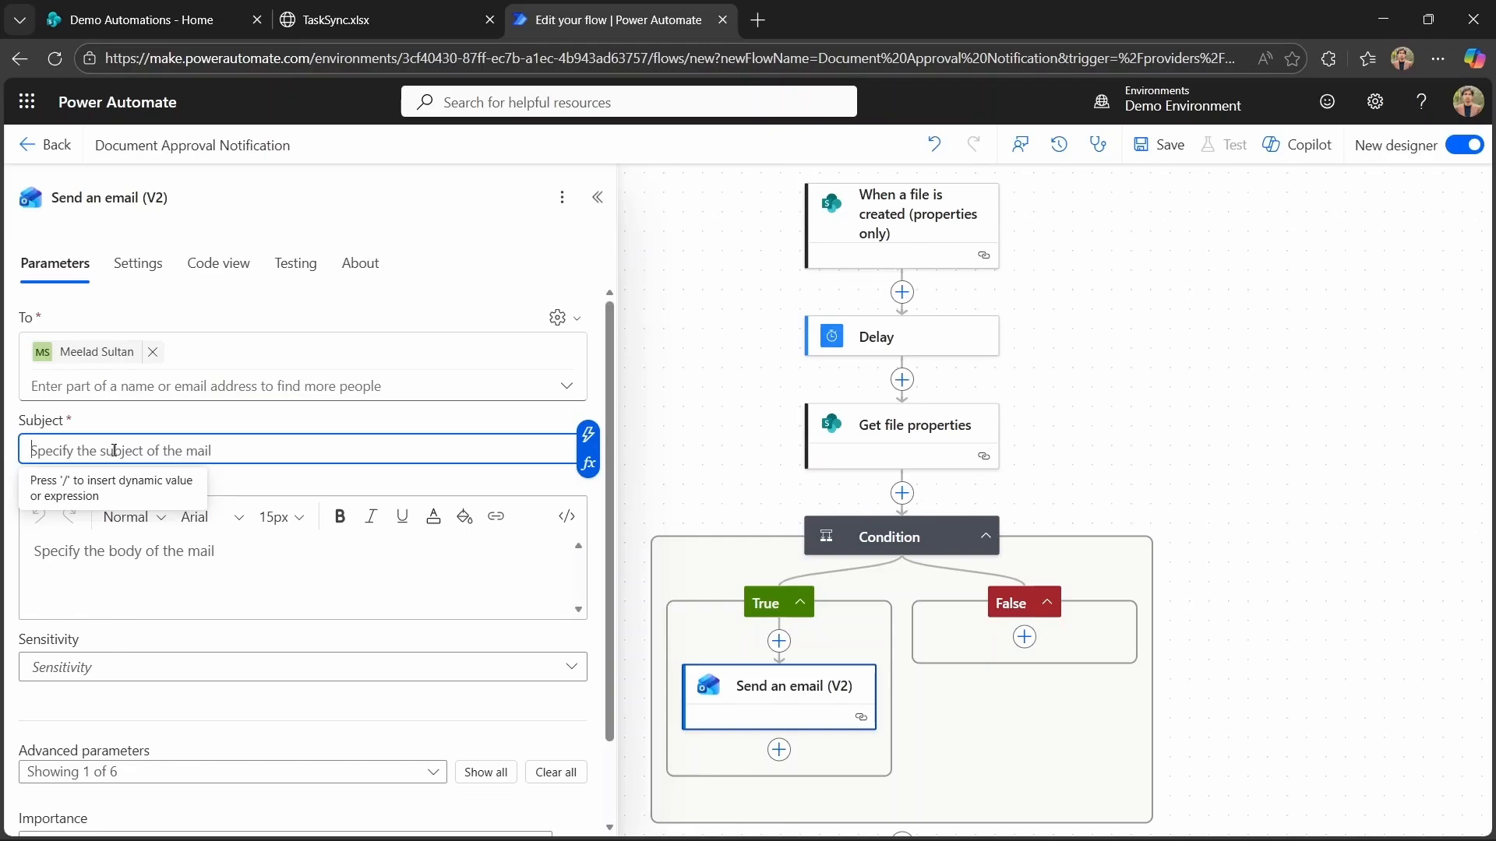
text(Doucment Need Approval:)
key(slash)
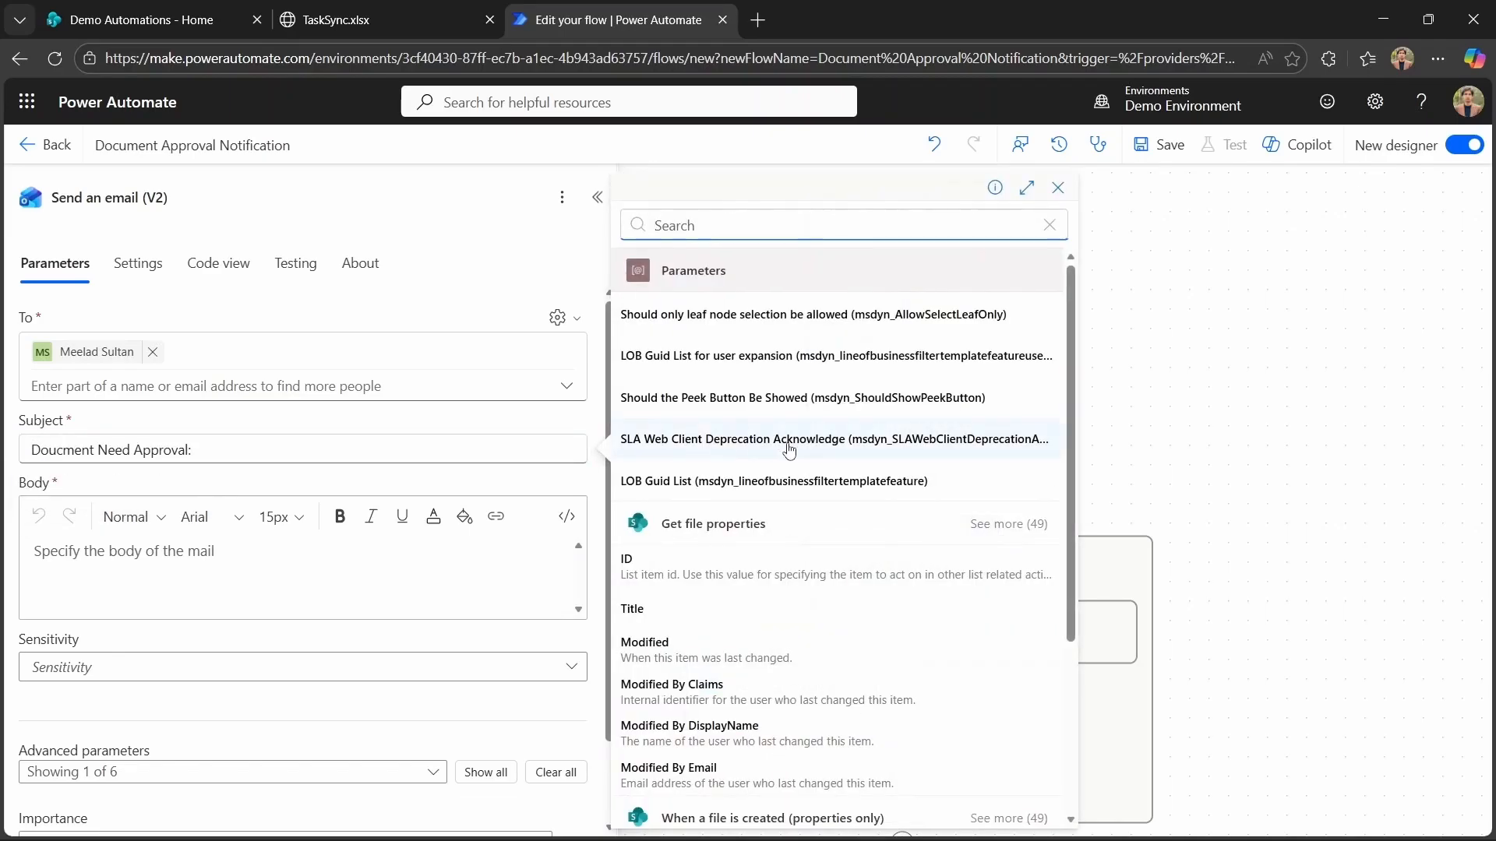
scroll(853, 583, down, 3)
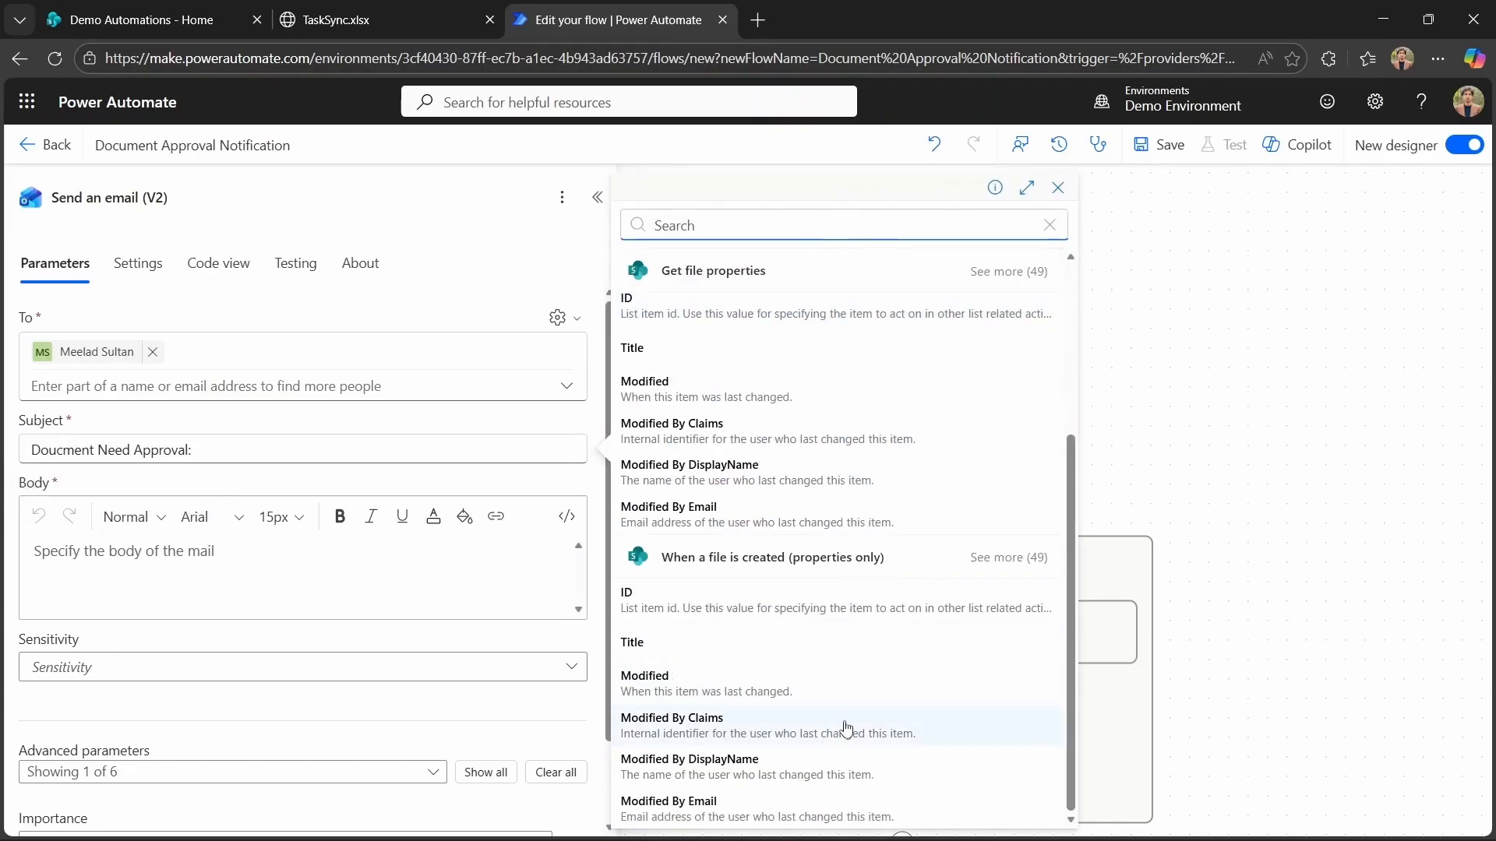
click(1012, 561)
click(820, 711)
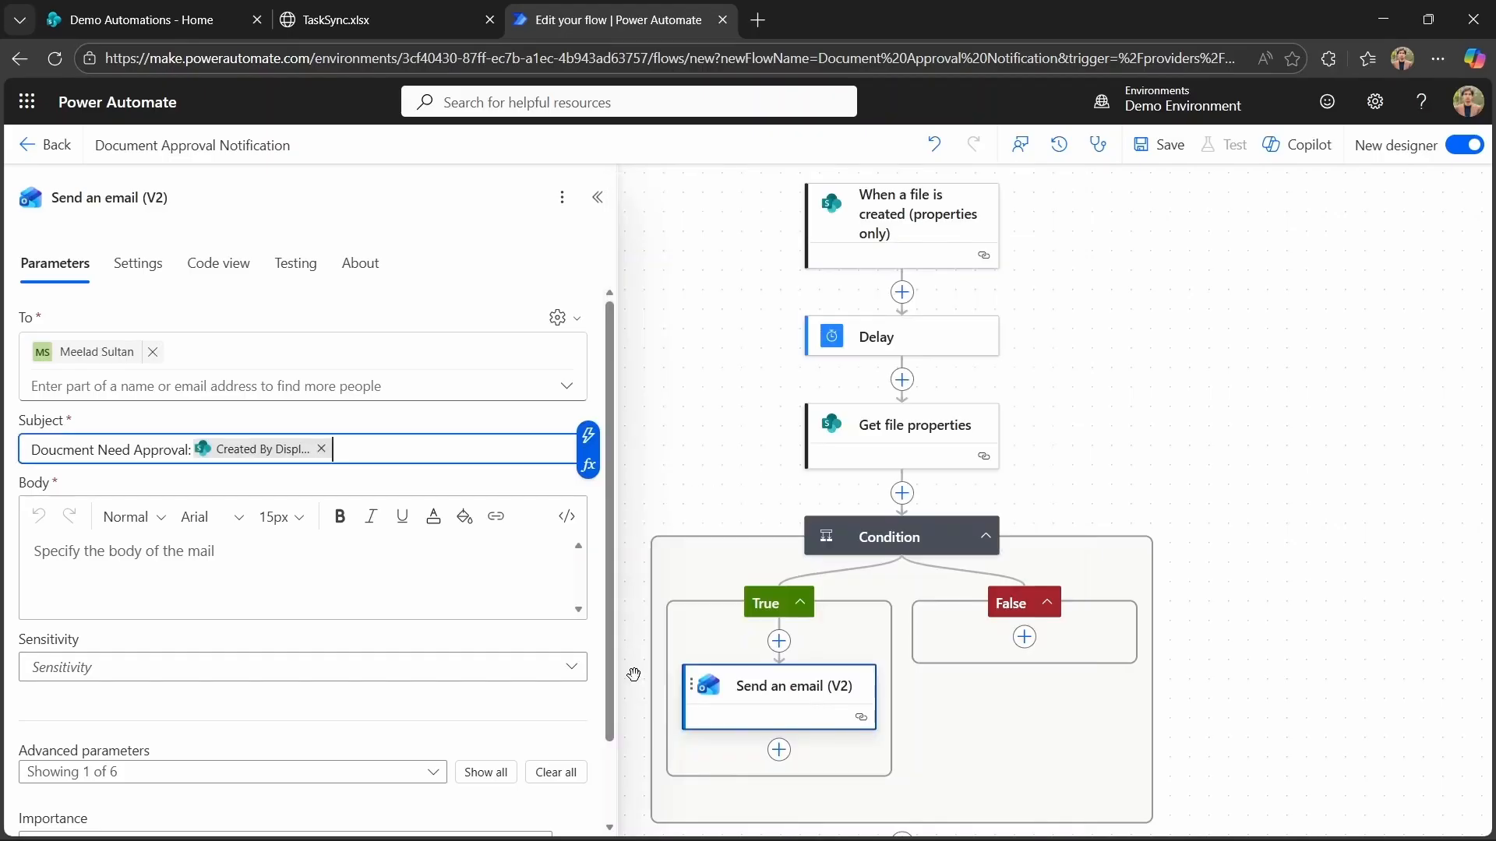
Write the body "A document need approval" with a second line "Document:" followed by the File name with extension value.
click(168, 559)
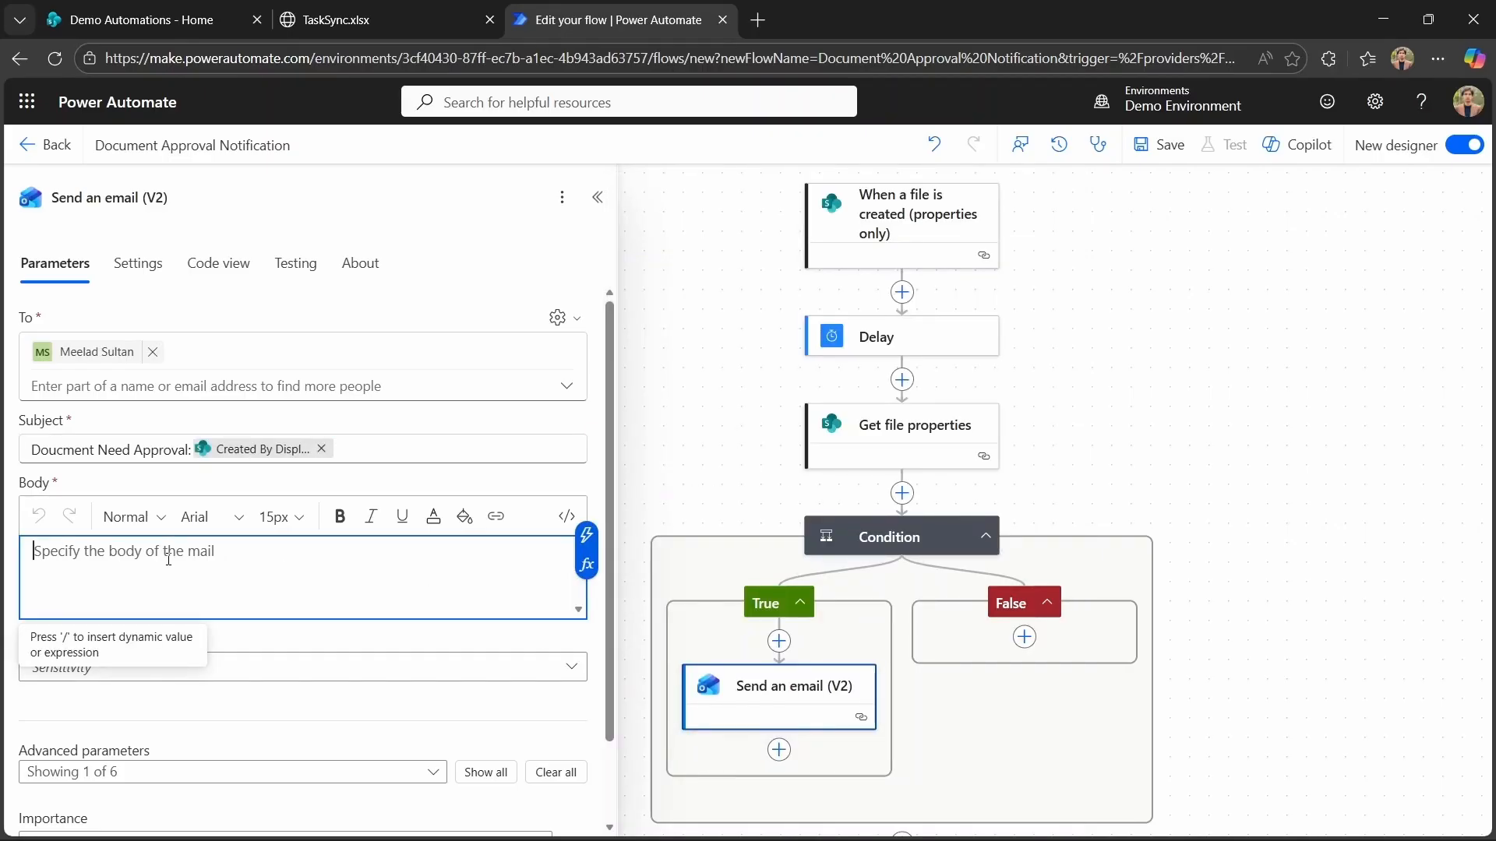
text(A)
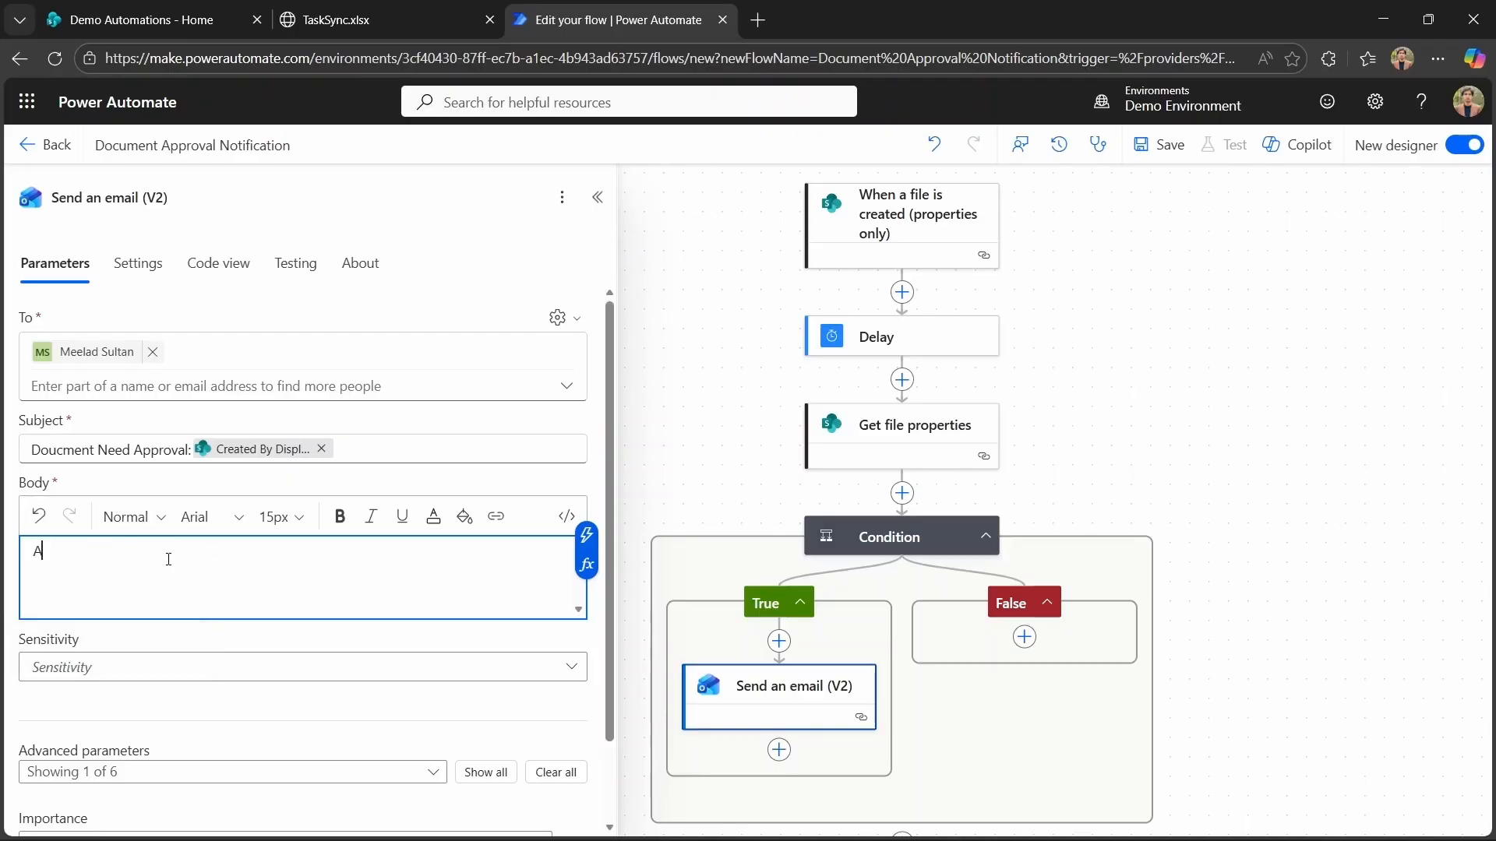
text( doc)
text(ument need approval)
key(Return)
text(Dou)
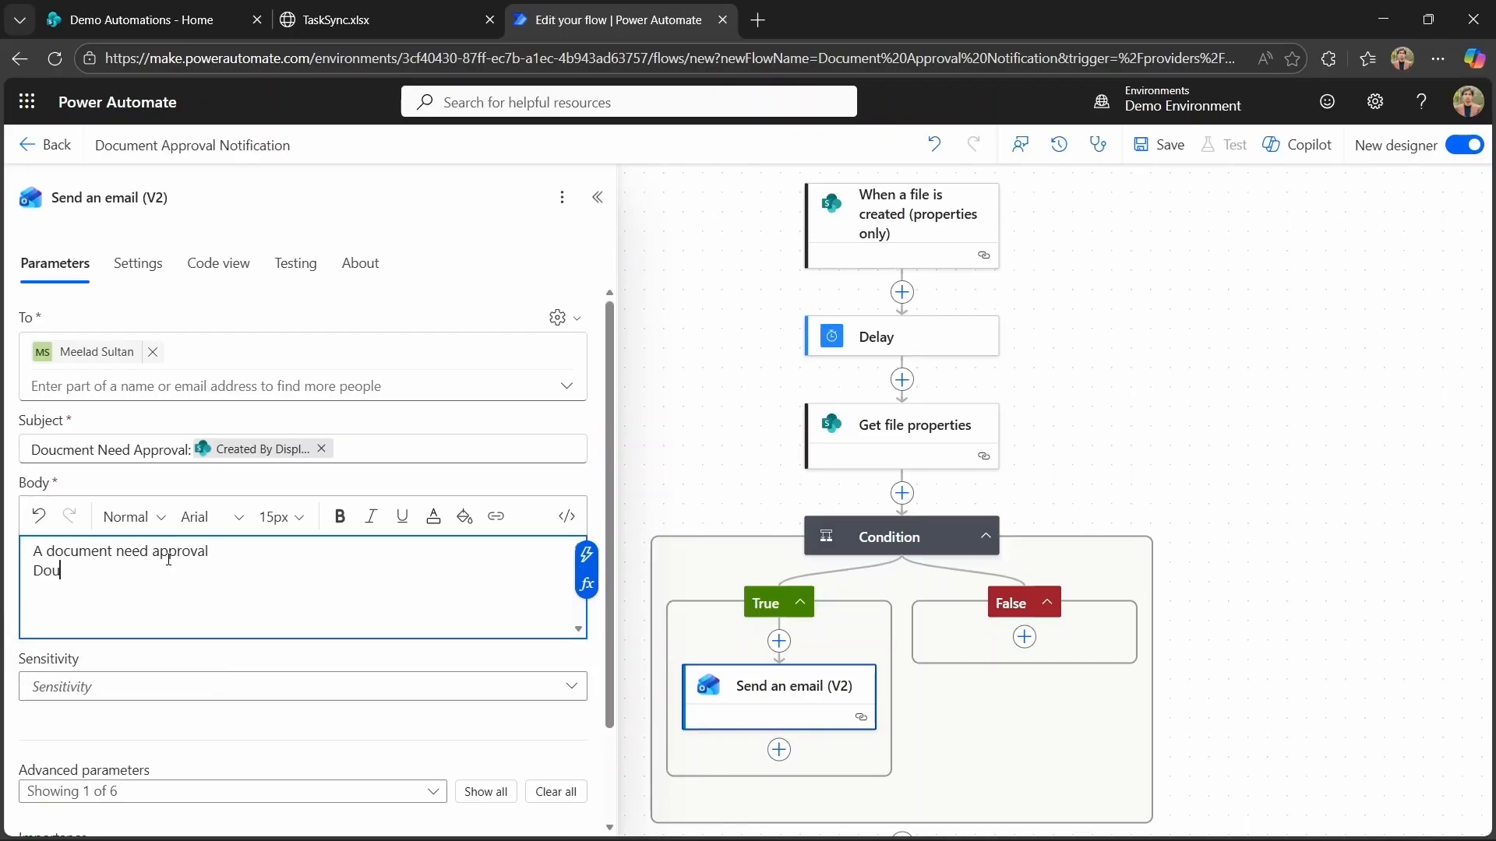
text(c)
key(BackSpace)
key(BackSpace)
text(cument:)
click(586, 554)
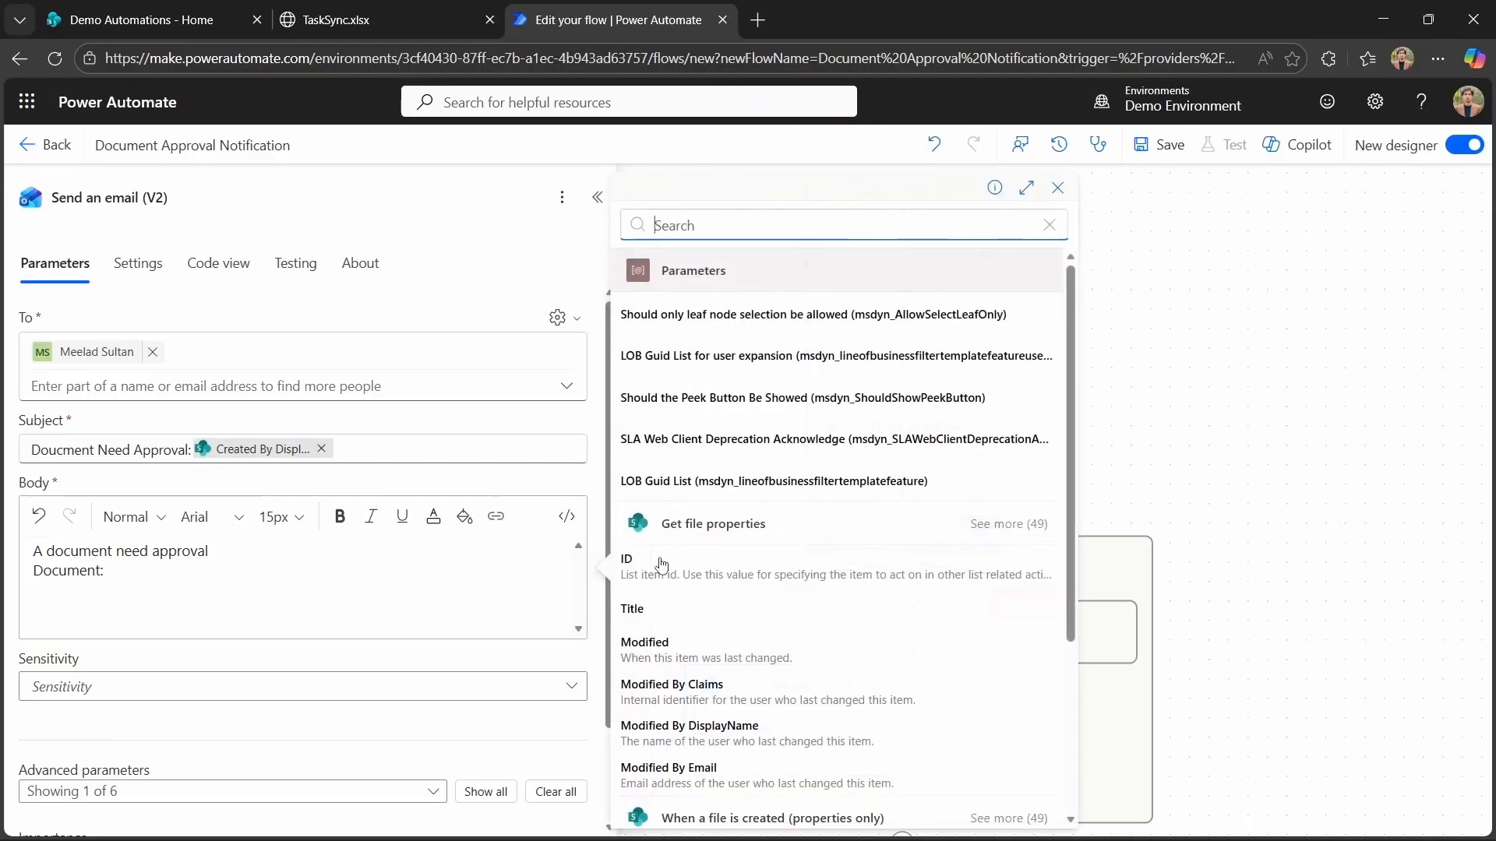
scroll(879, 668, down, 3)
click(860, 675)
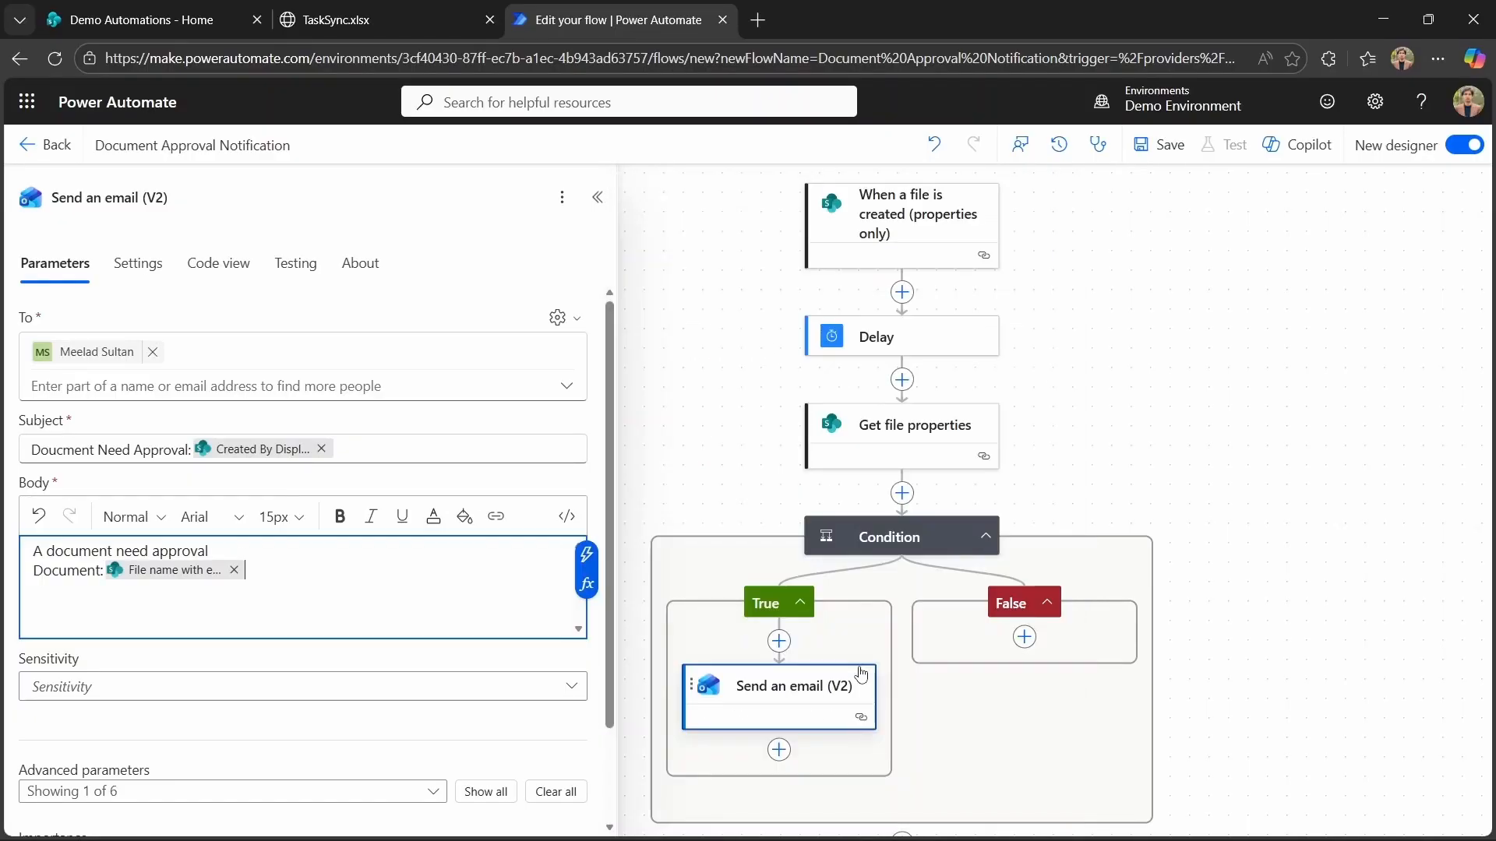
key(Return)
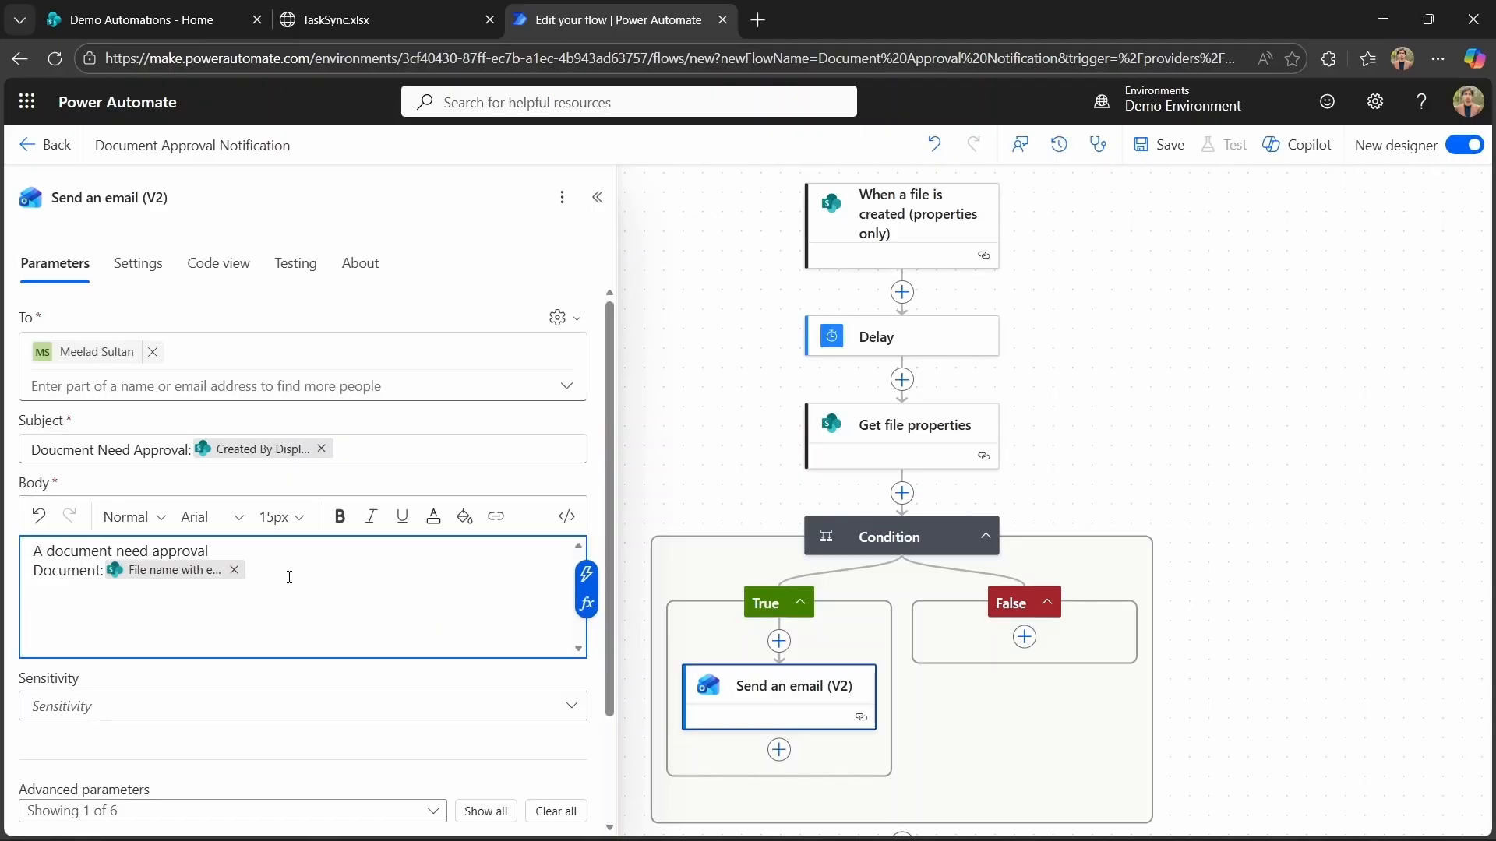
Add an "Uploaded:" body line followed by the trigger's Created By DisplayName dynamic value.
text(Uploaded:)
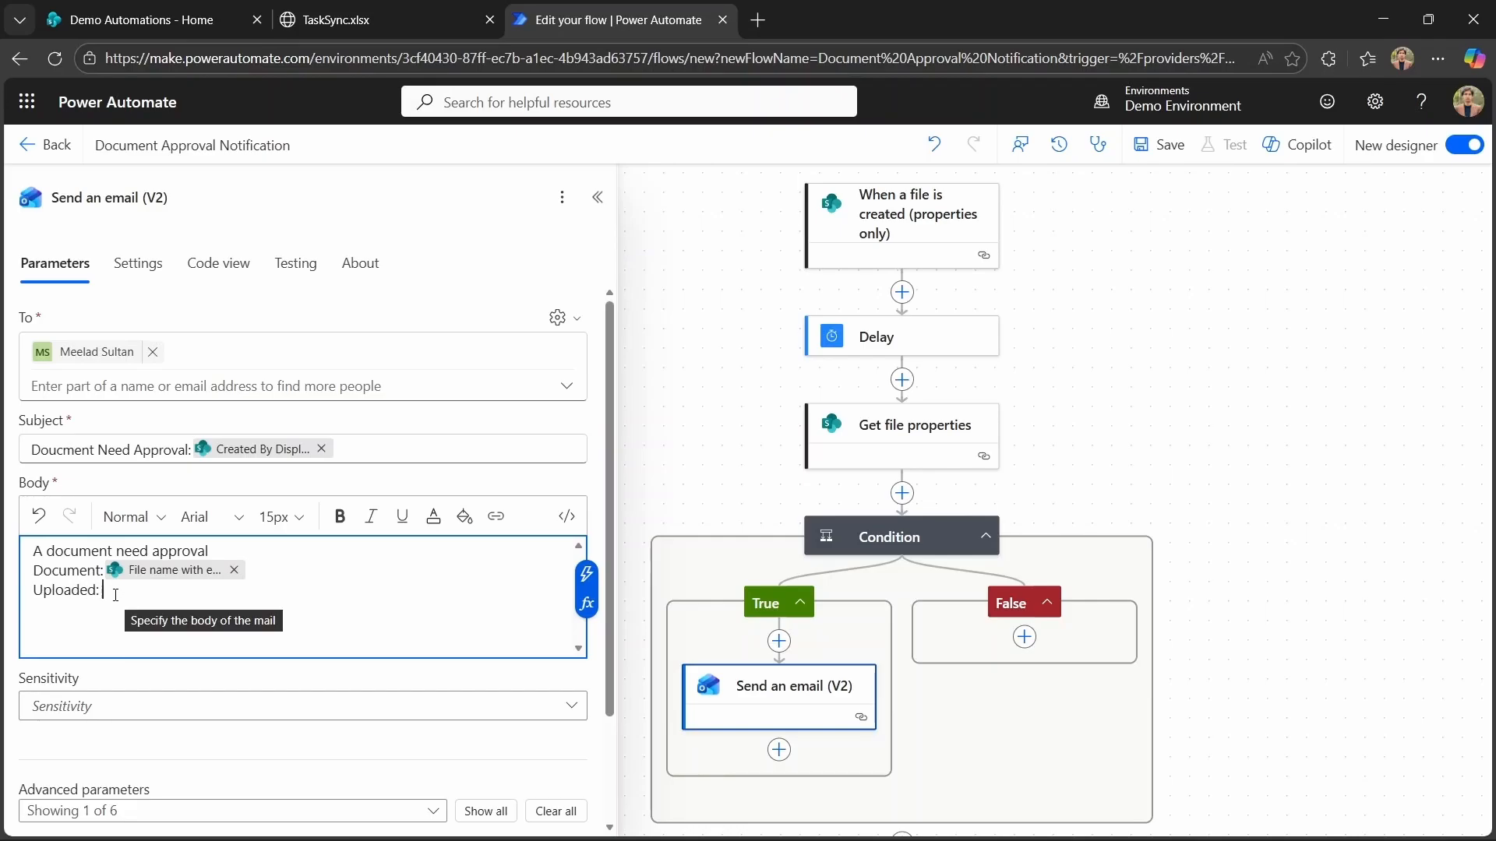
click(588, 577)
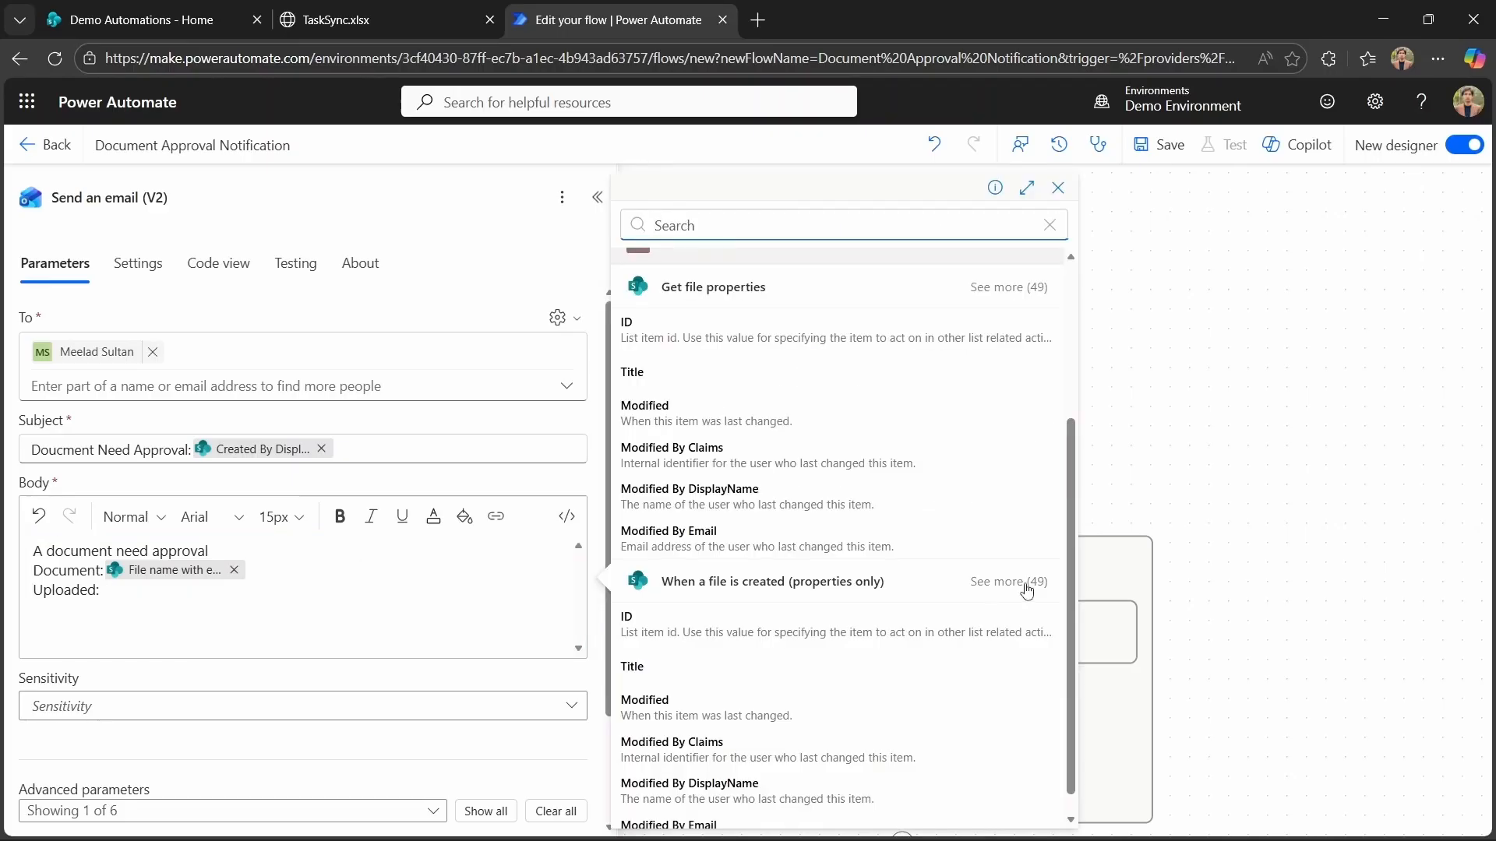
click(1027, 591)
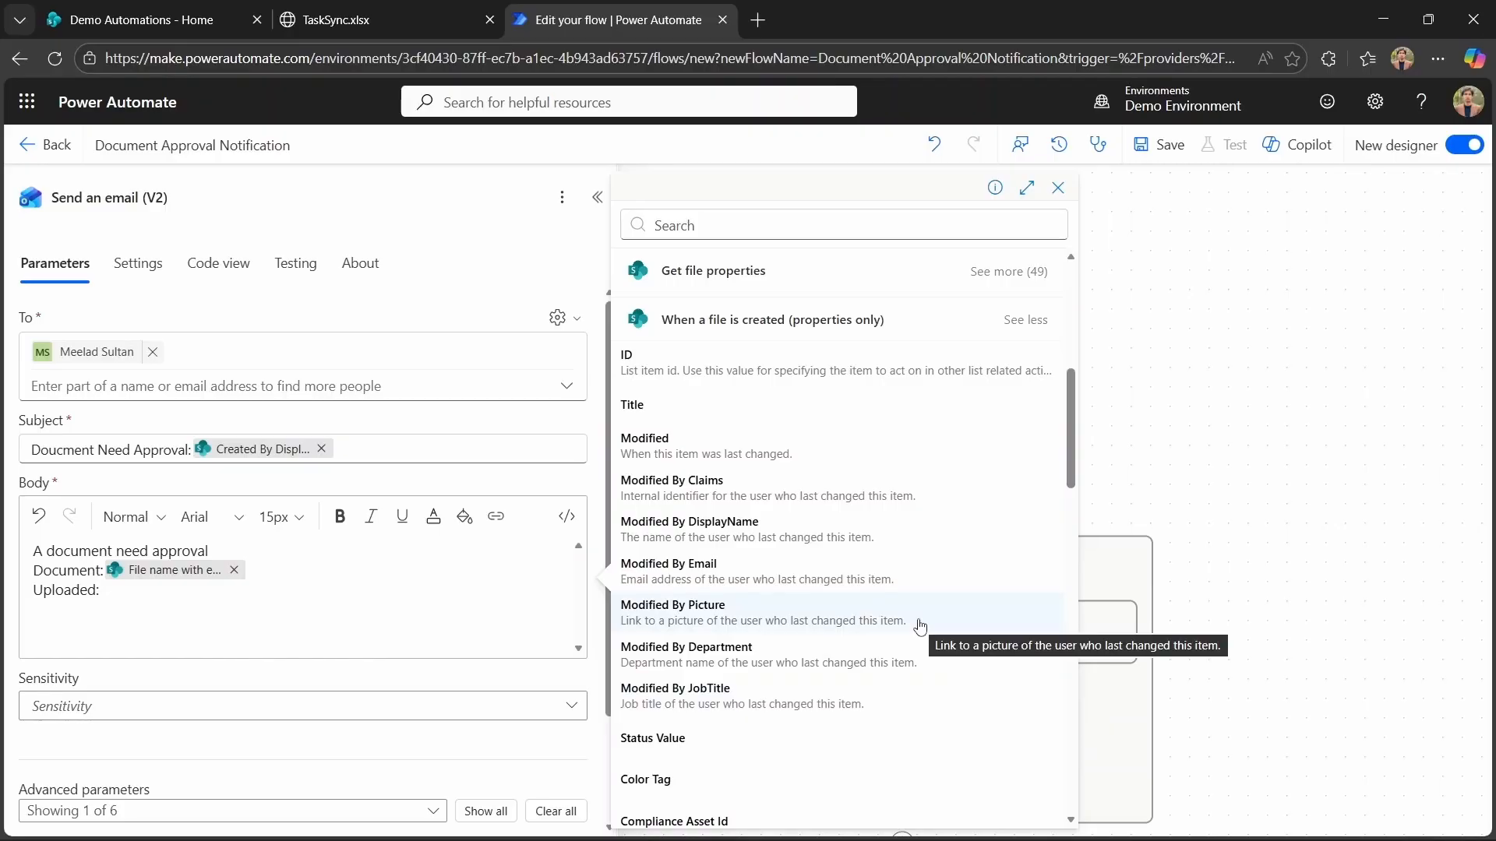
scroll(919, 625, down, 5)
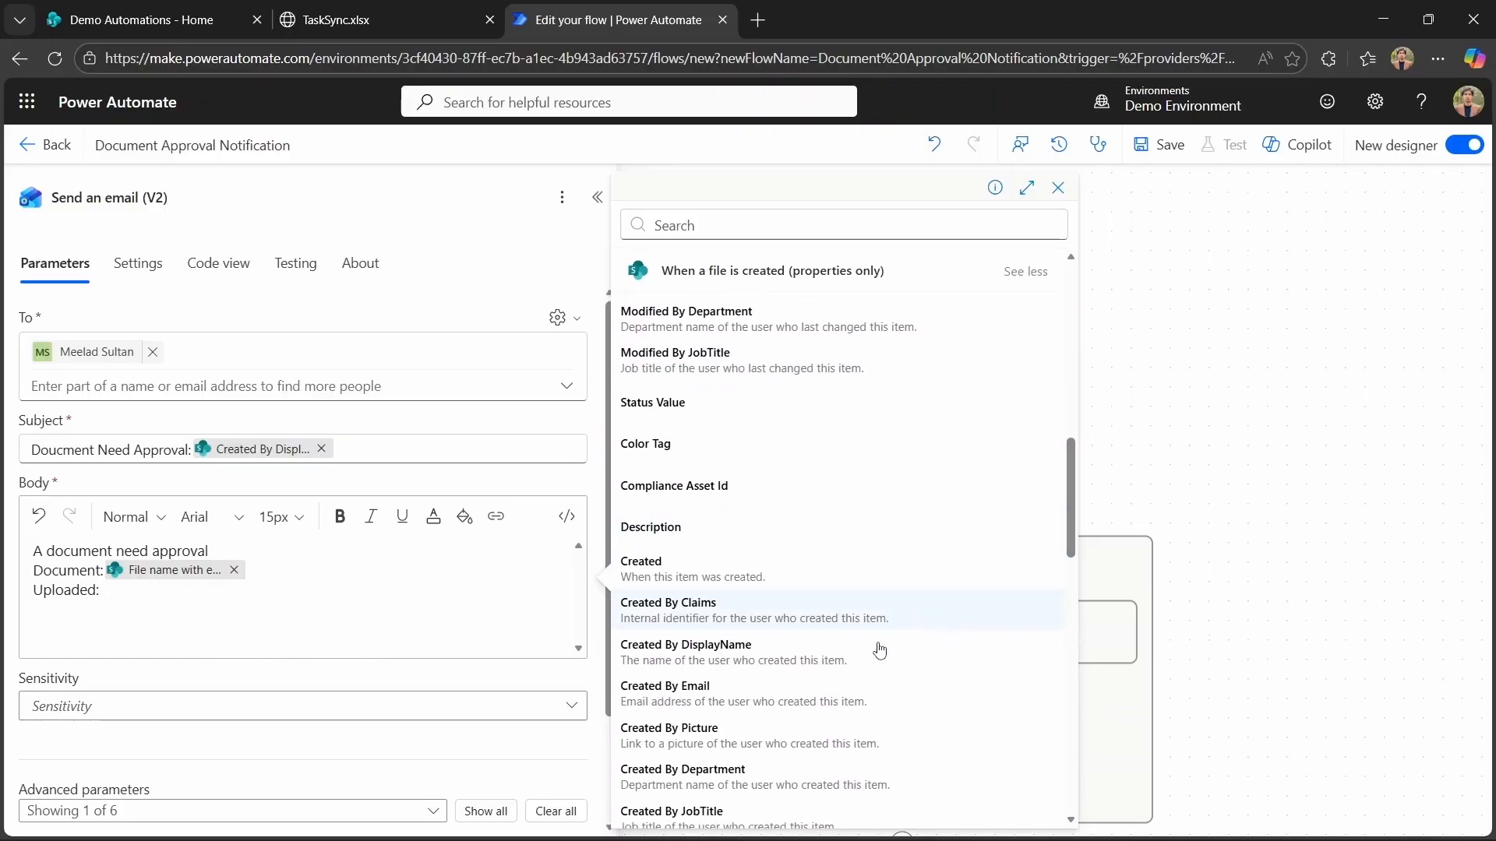
click(827, 658)
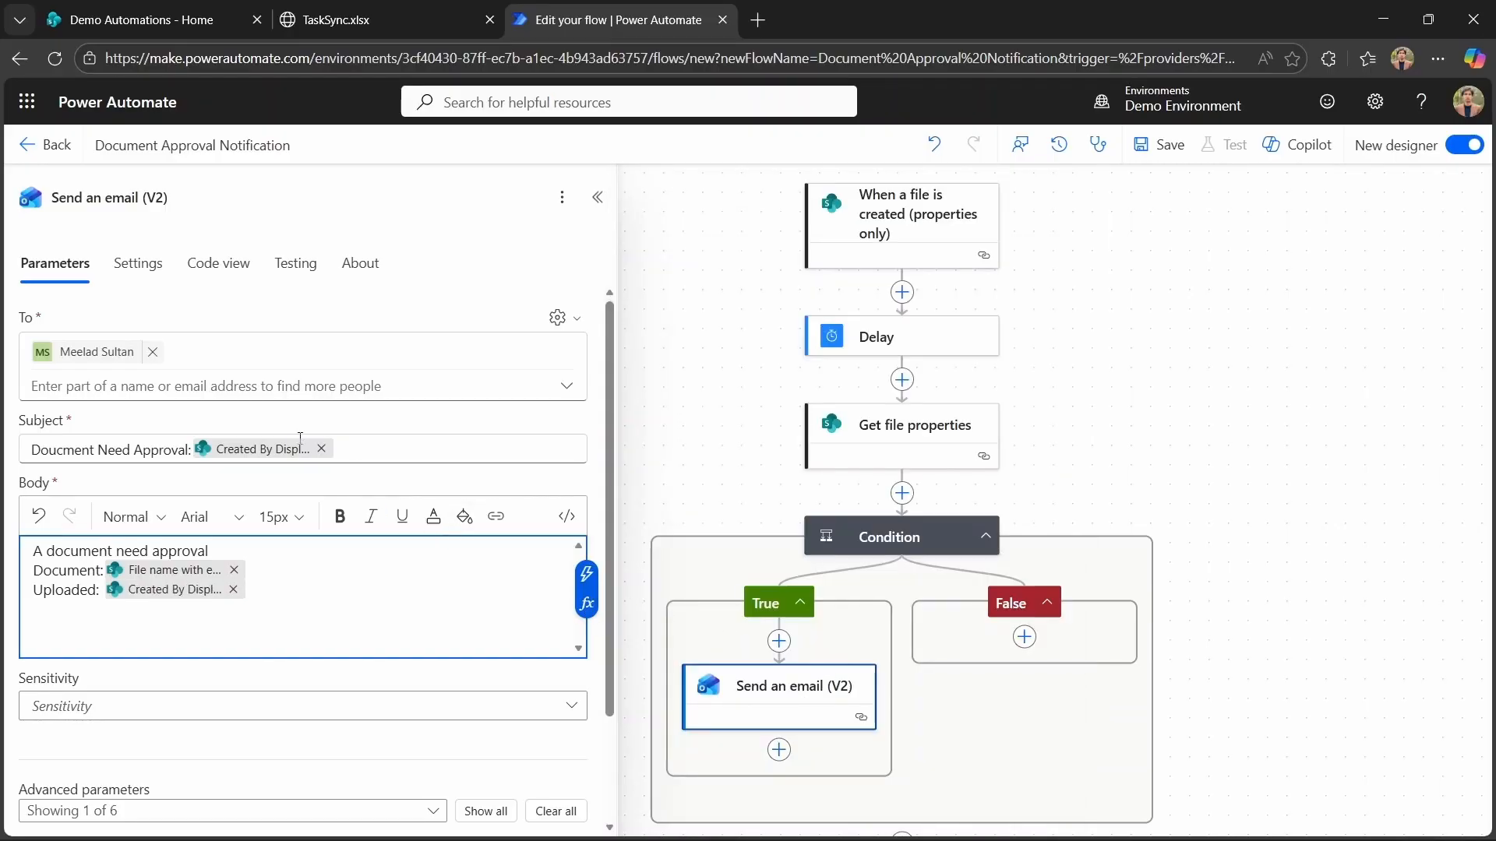
Replace the subject's Created By DisplayName value with the file name dynamic value.
click(321, 450)
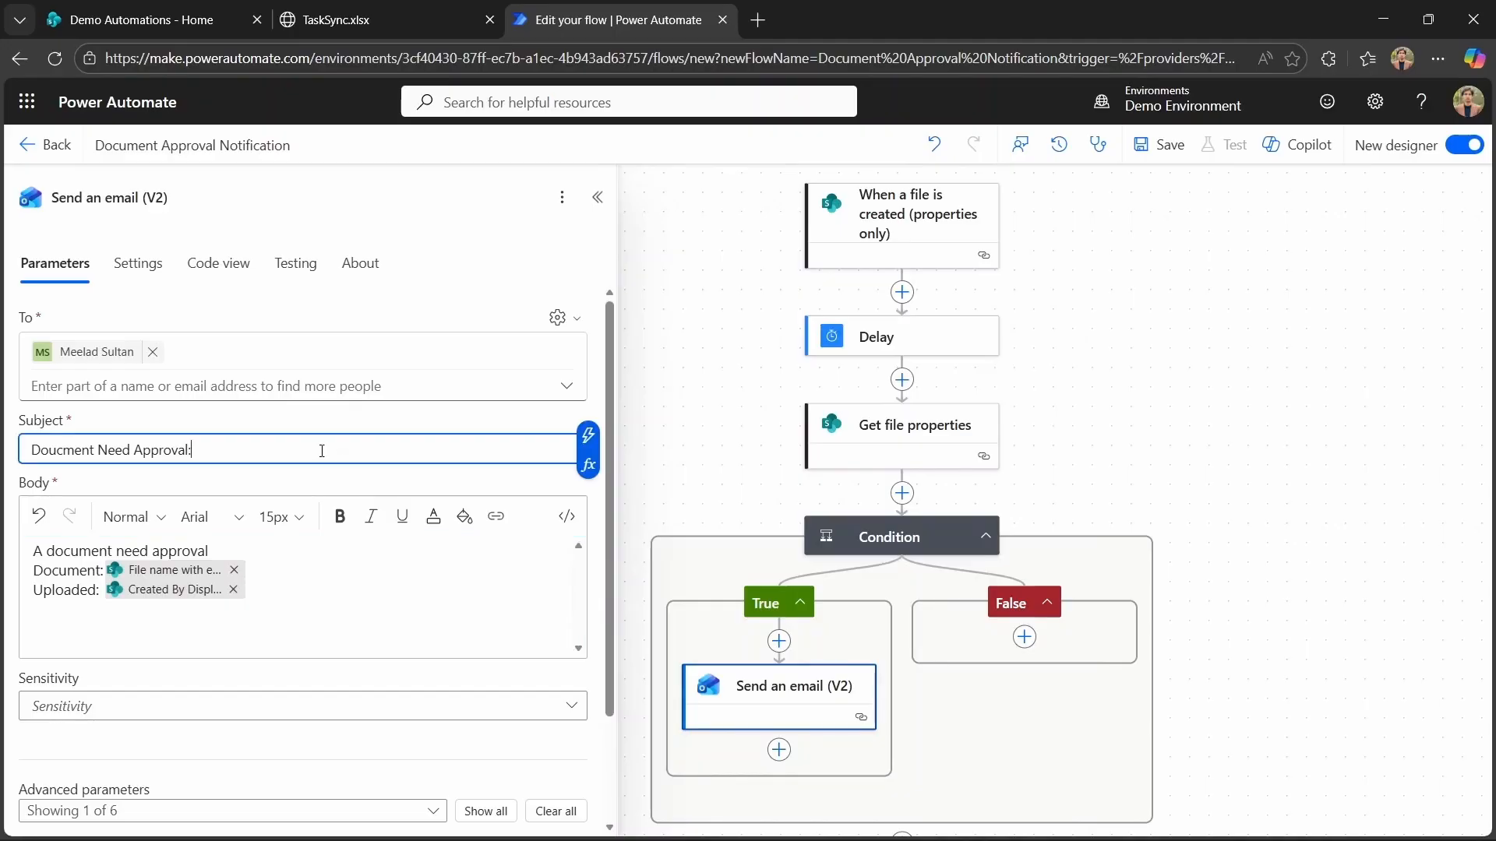
click(589, 435)
click(894, 520)
click(1083, 430)
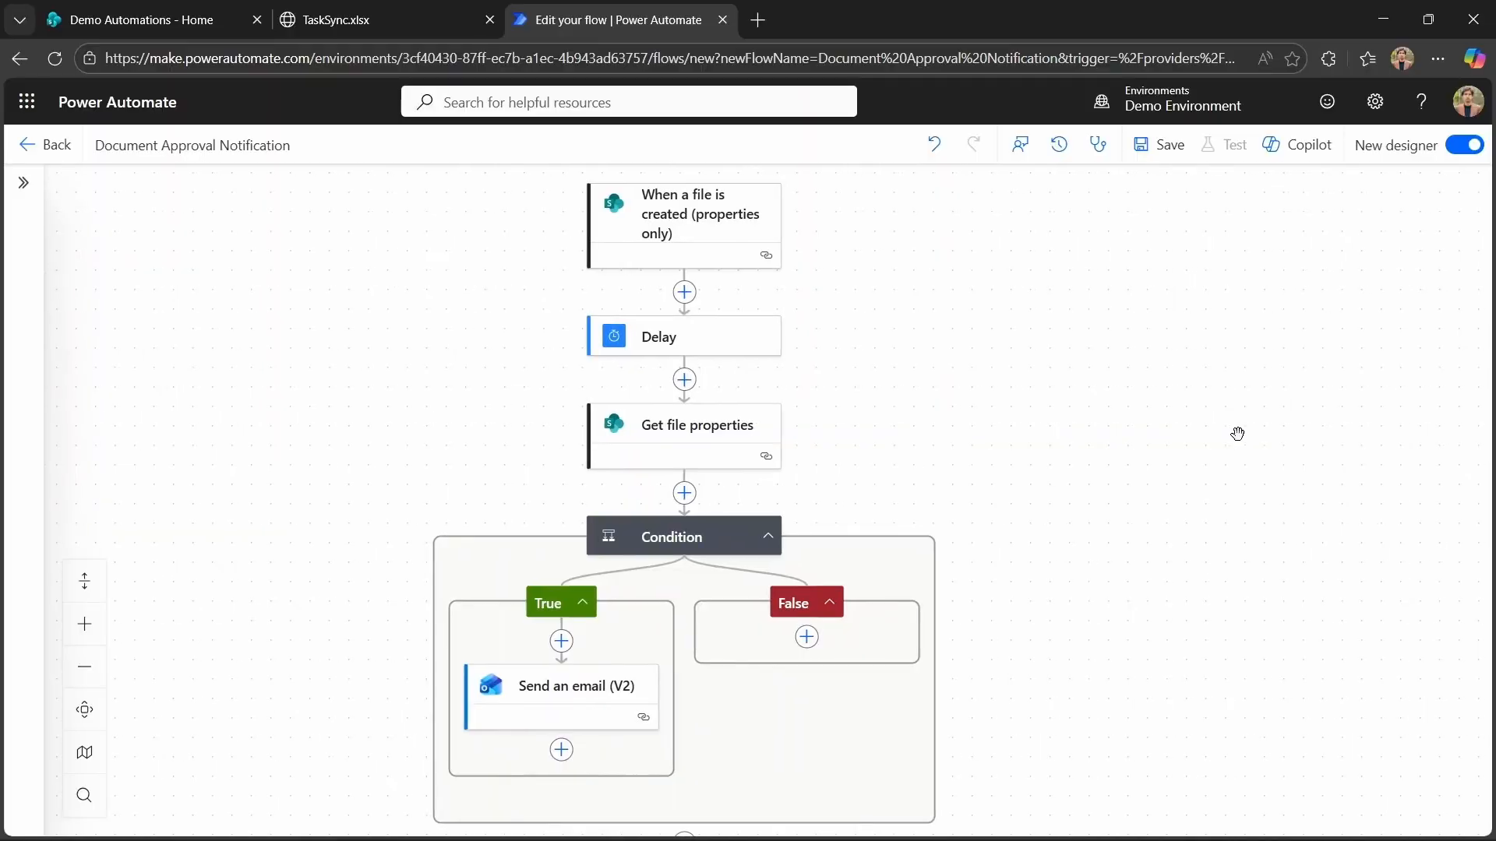
Save the flow and start a manual test run.
click(1153, 146)
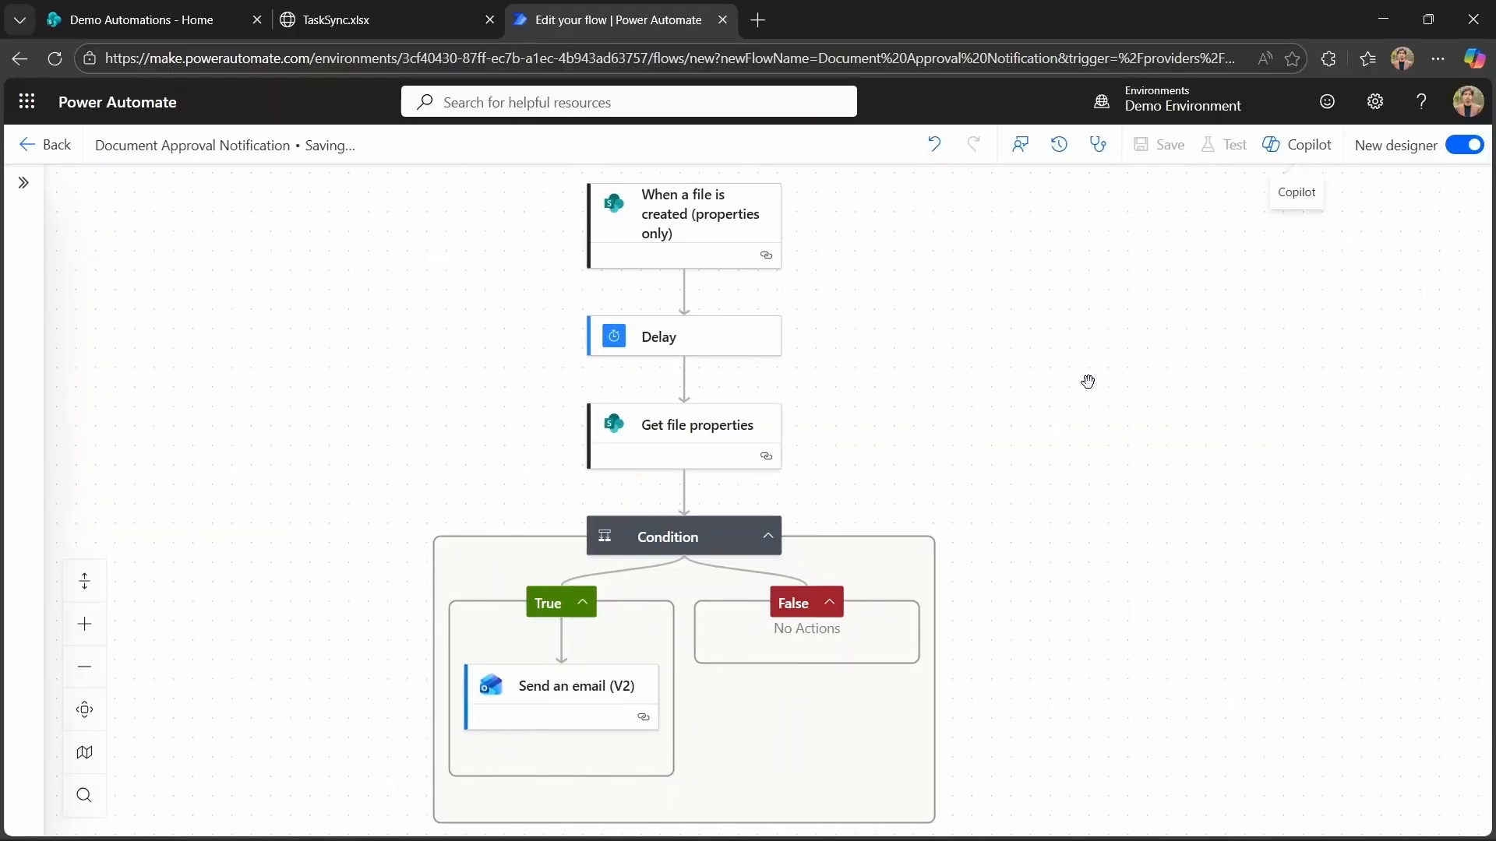
click(1221, 148)
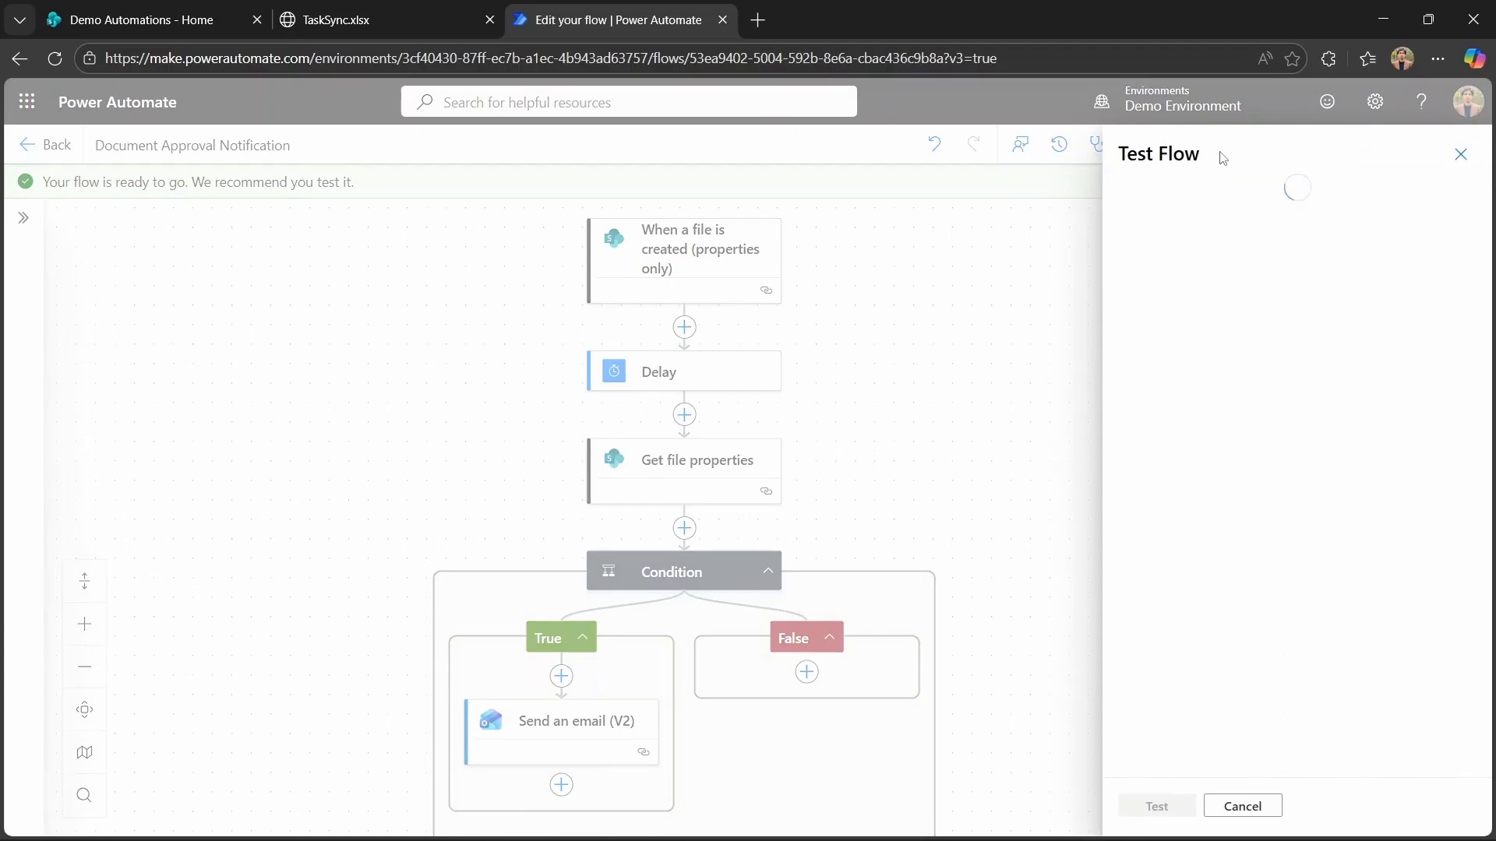
click(1130, 198)
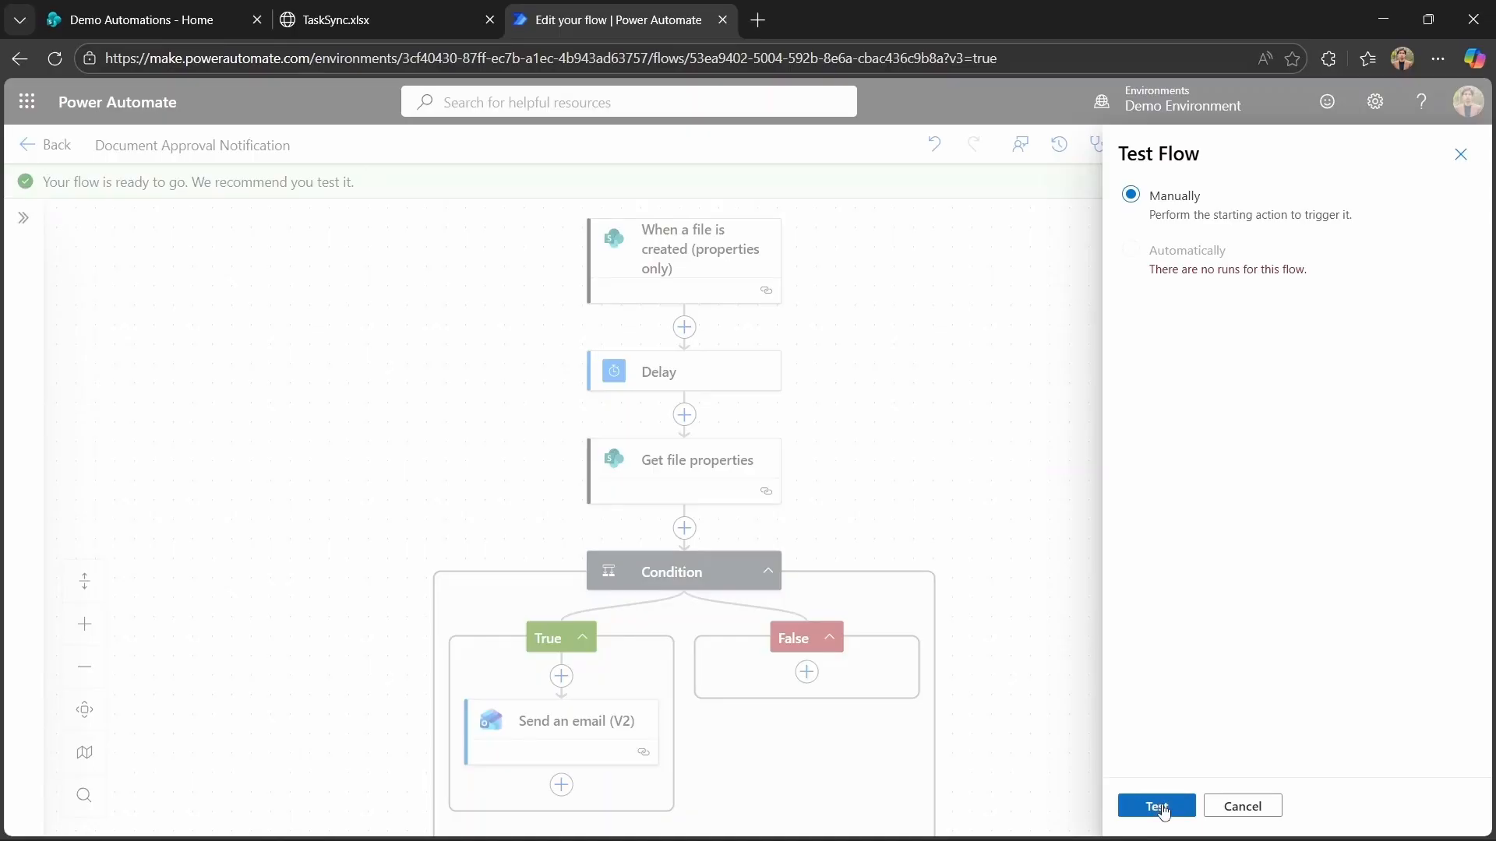
click(1156, 806)
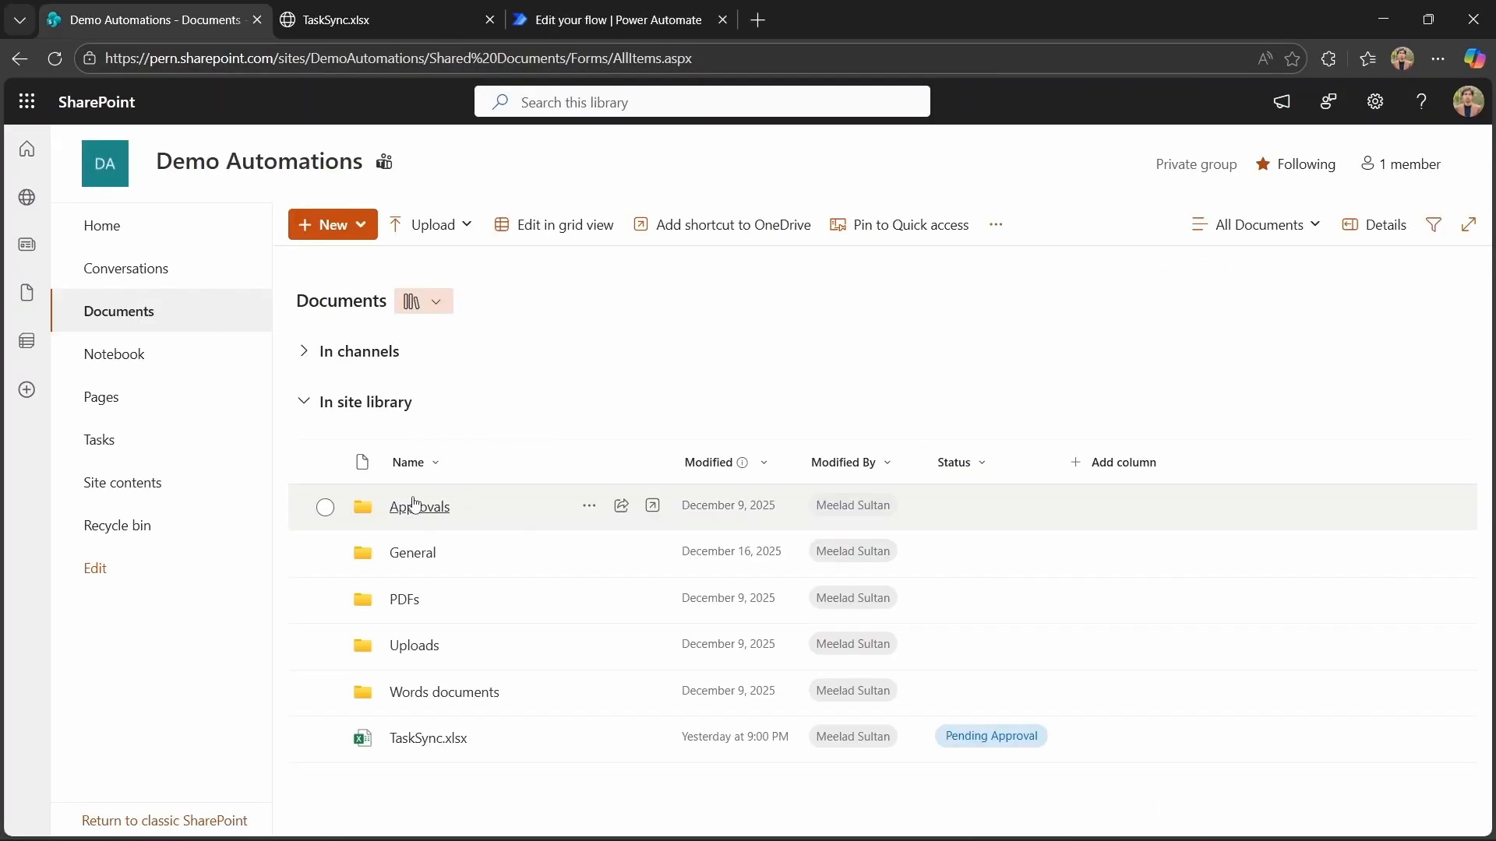
Open the Approvals folder in the SharePoint Documents library and upload Contract 1.pdf.
click(404, 501)
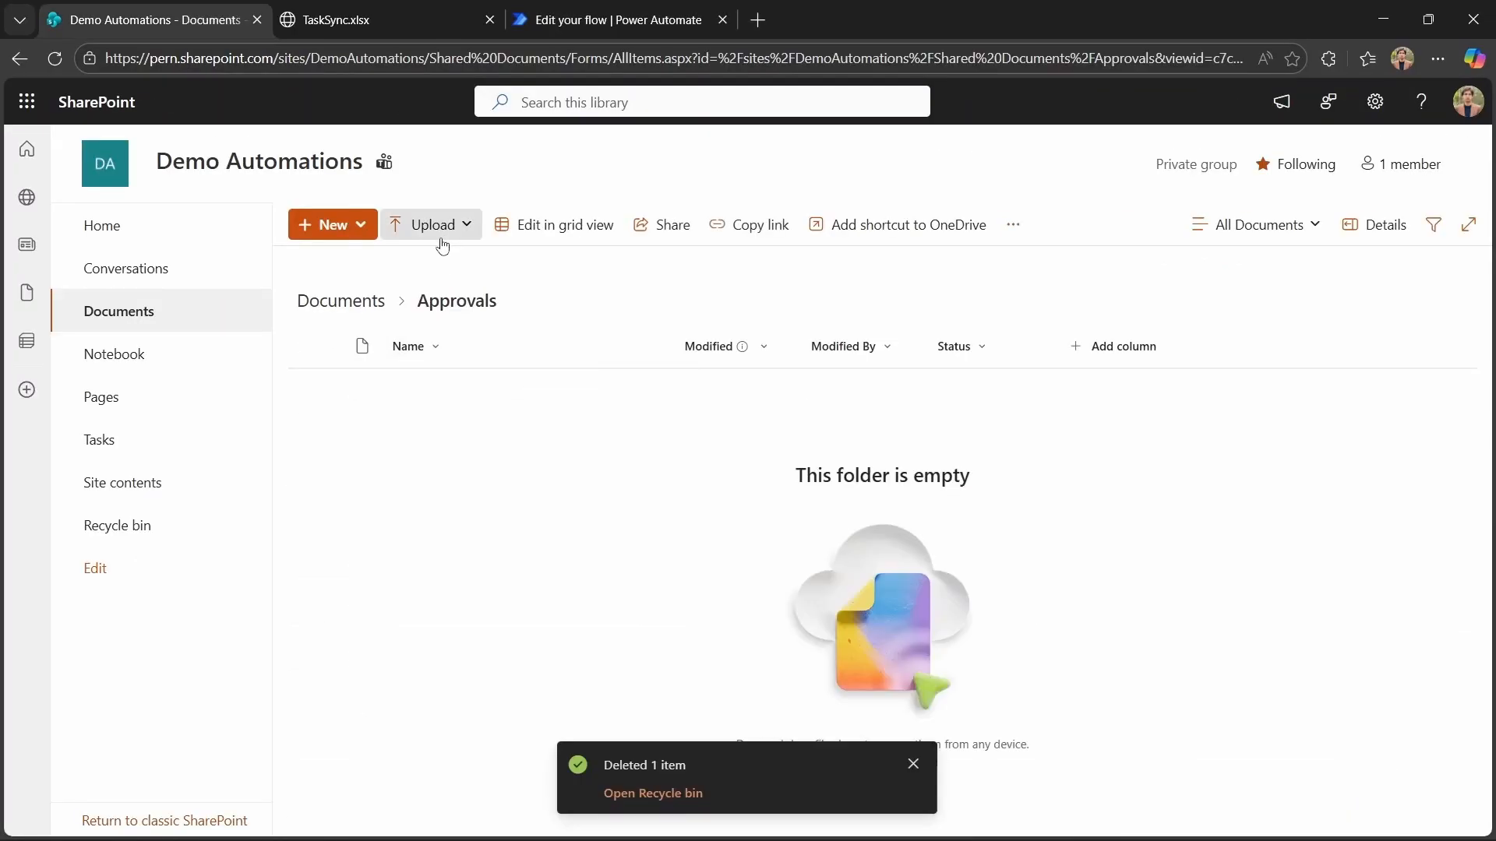
click(438, 228)
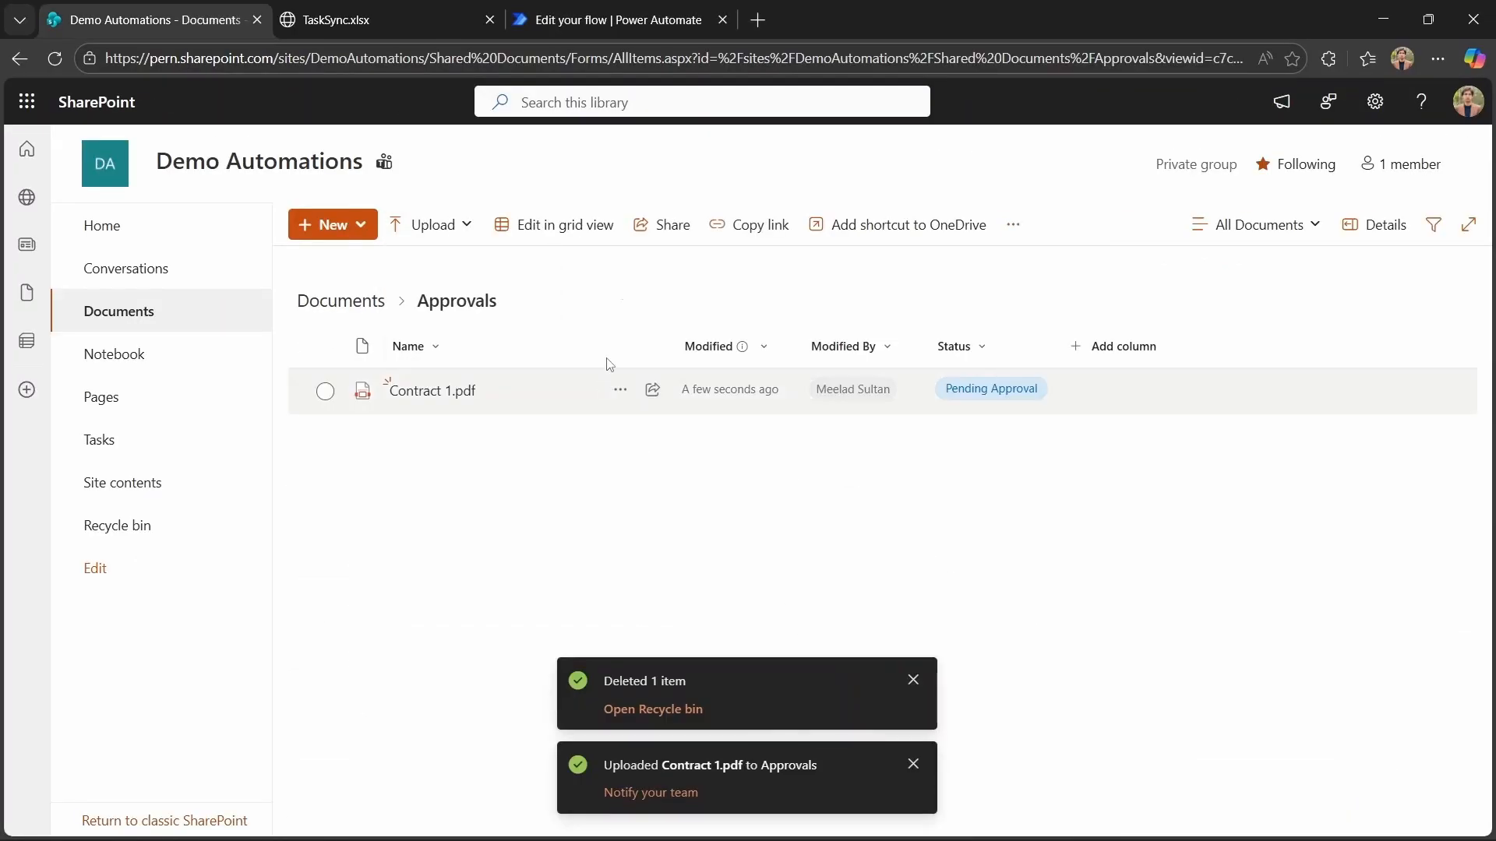
Check the flow's run results and the notification email received in Outlook.
click(617, 19)
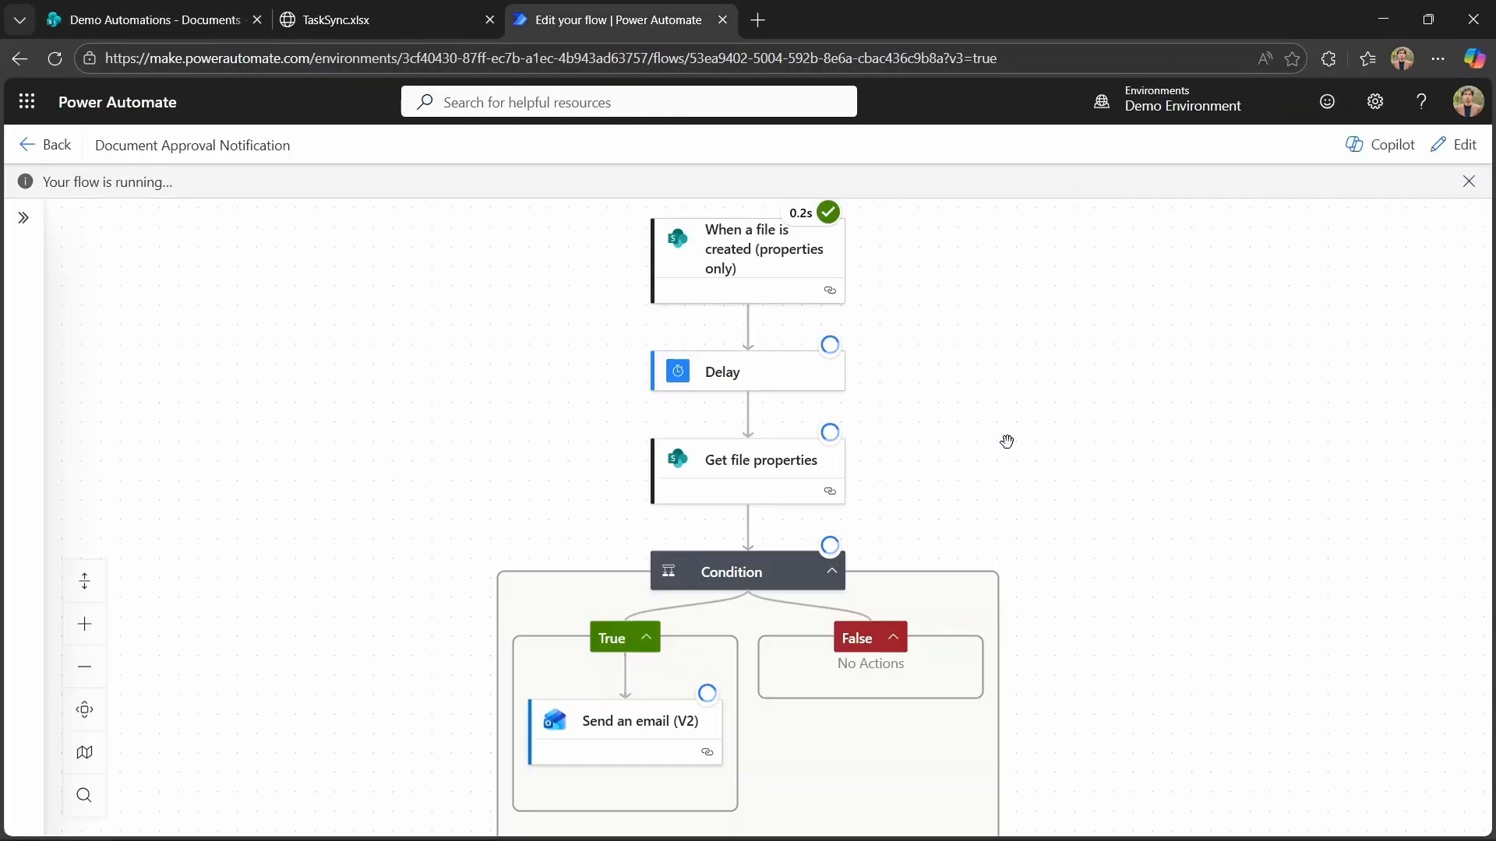
scroll(1007, 441, down, 1)
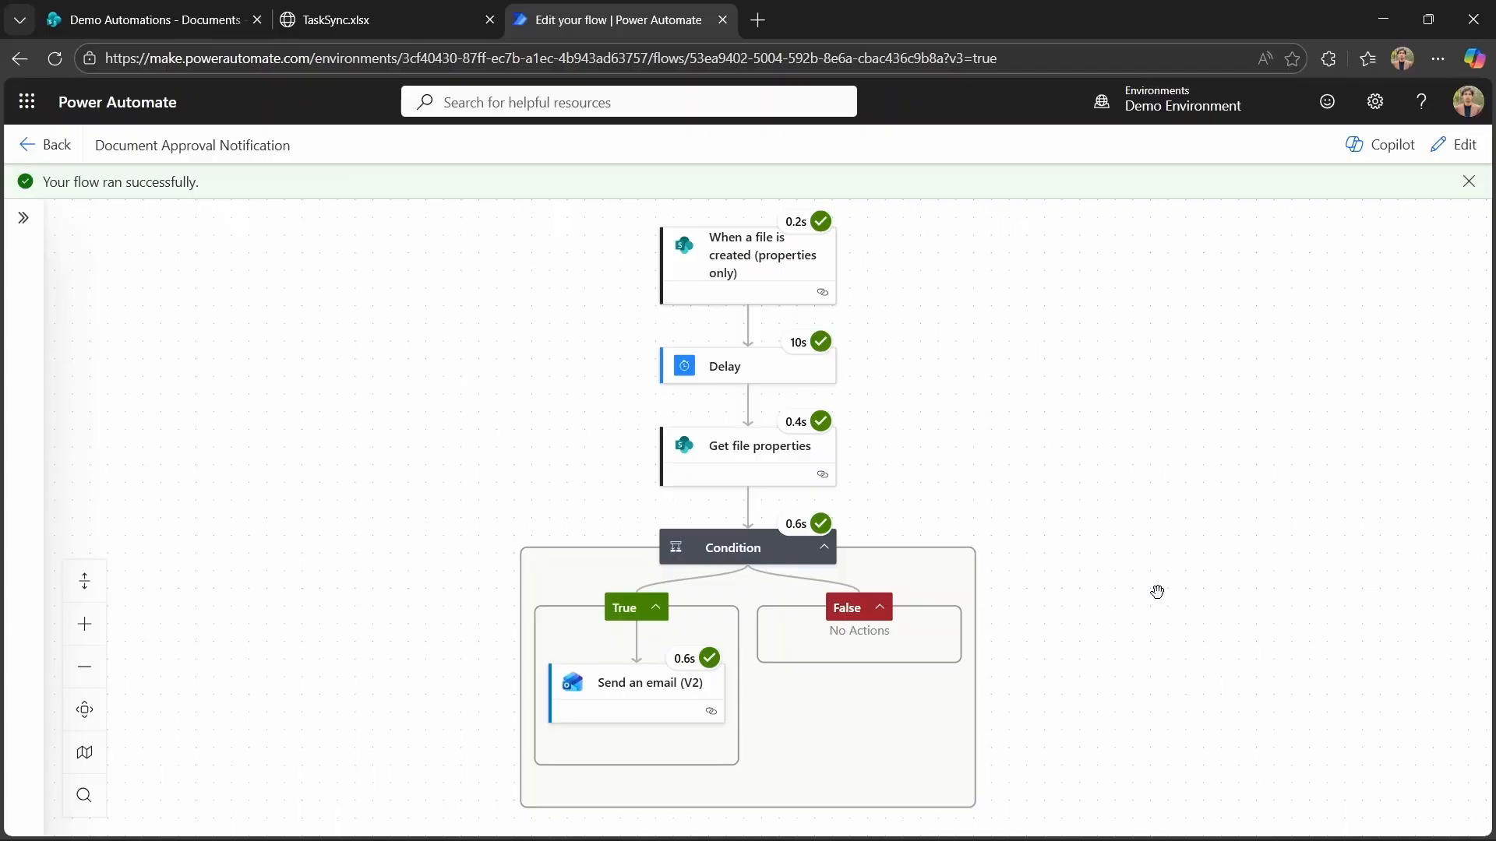
key(alt+Tab)
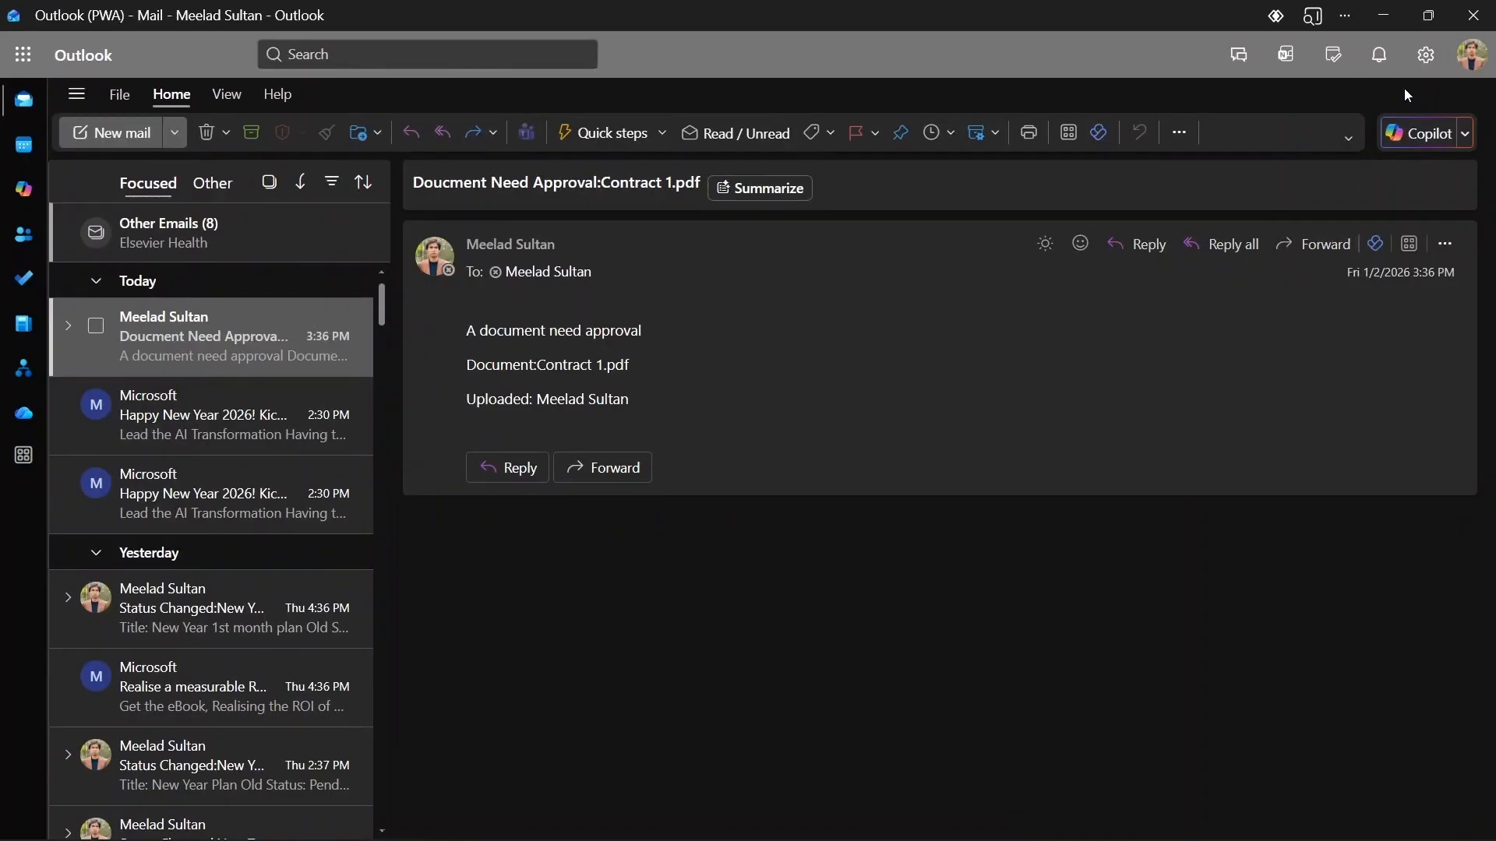
click(1384, 16)
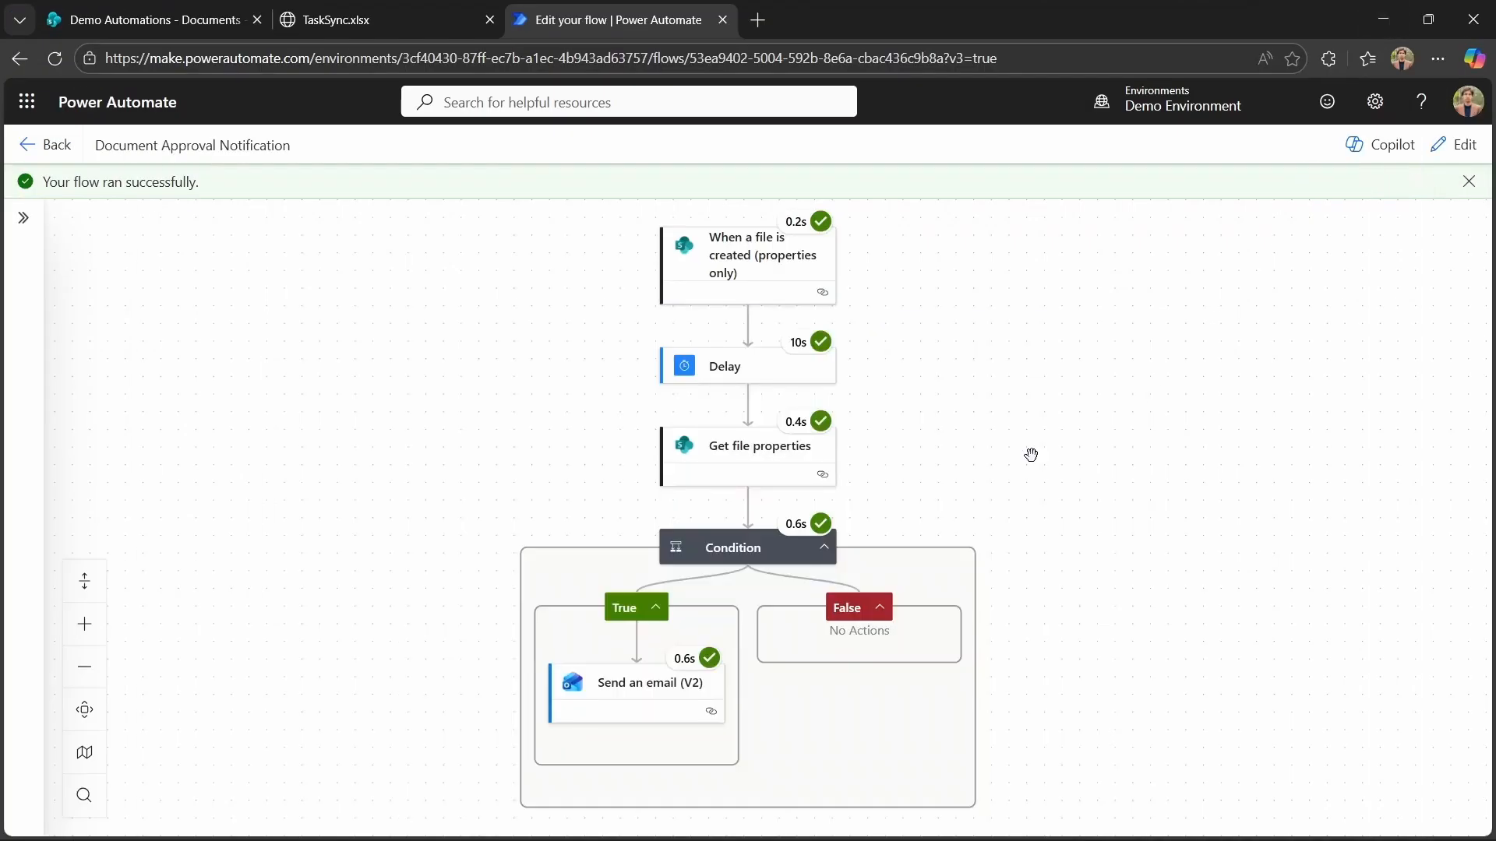
Return to the flows list and open the Tasks list on the Demo Automations SharePoint site.
click(58, 155)
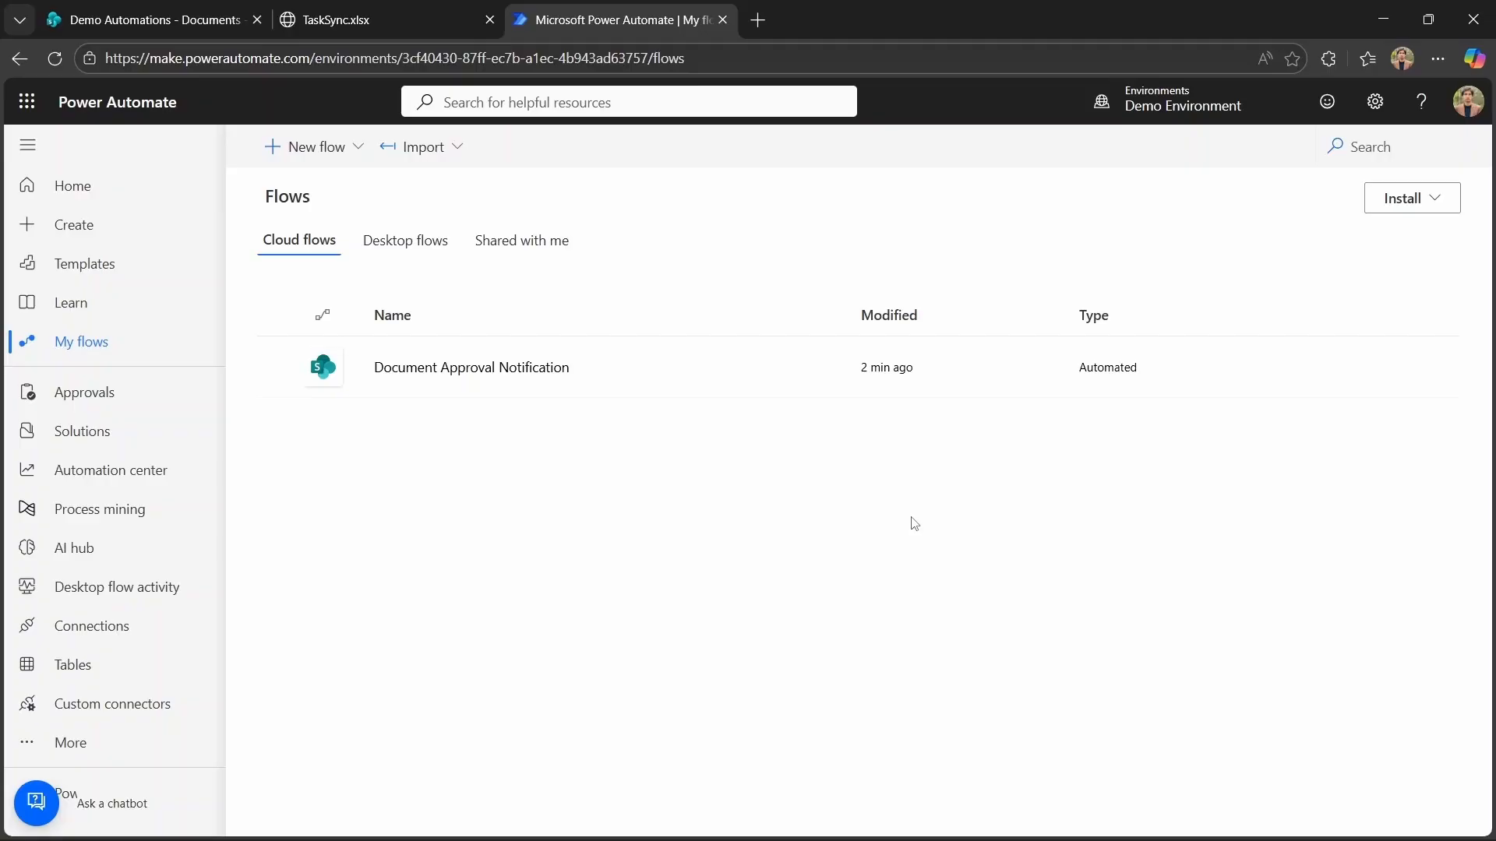
click(143, 30)
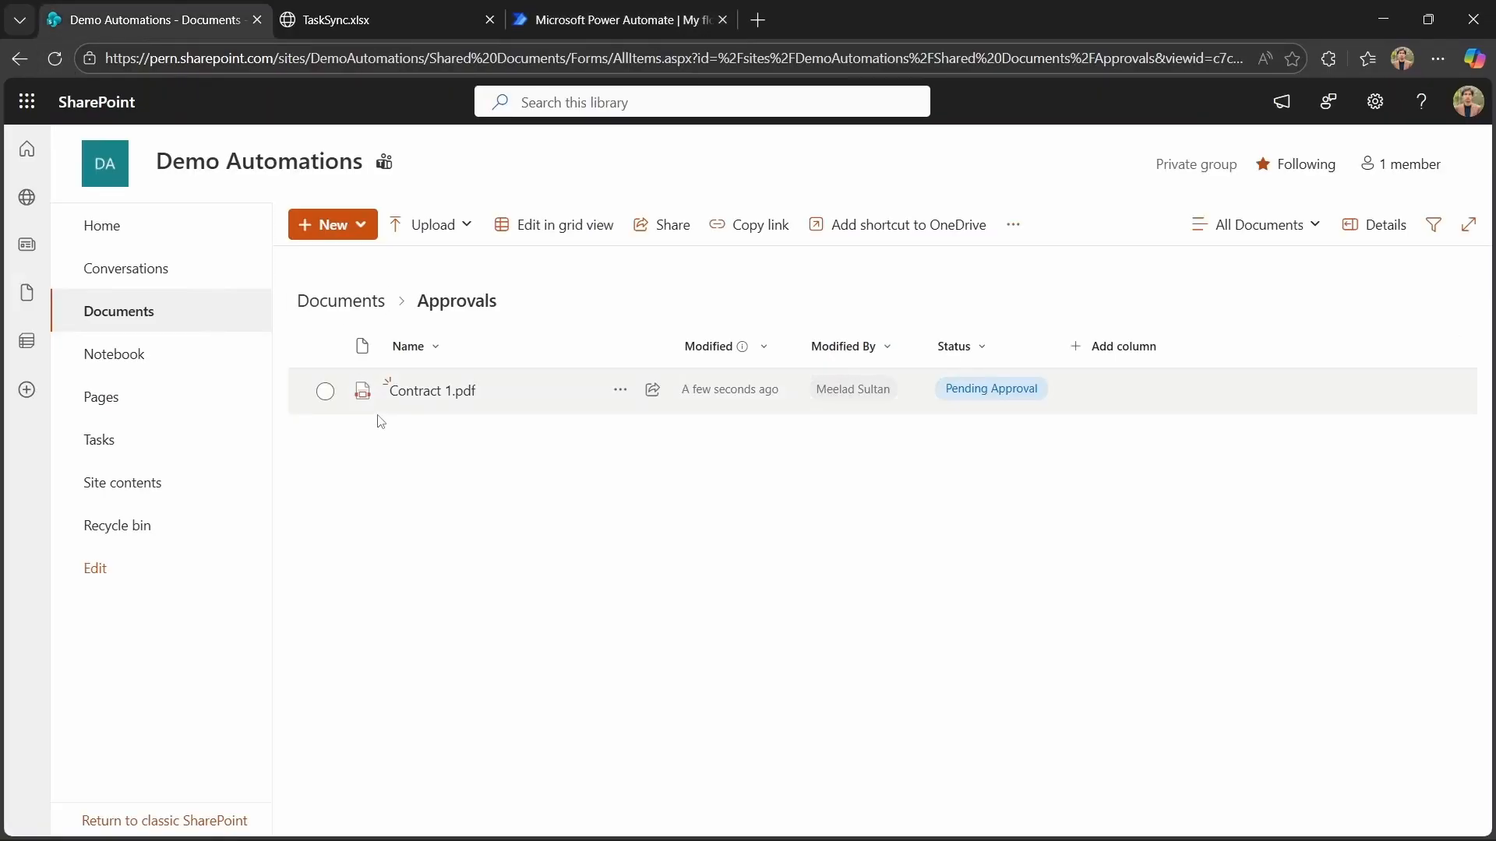
click(122, 455)
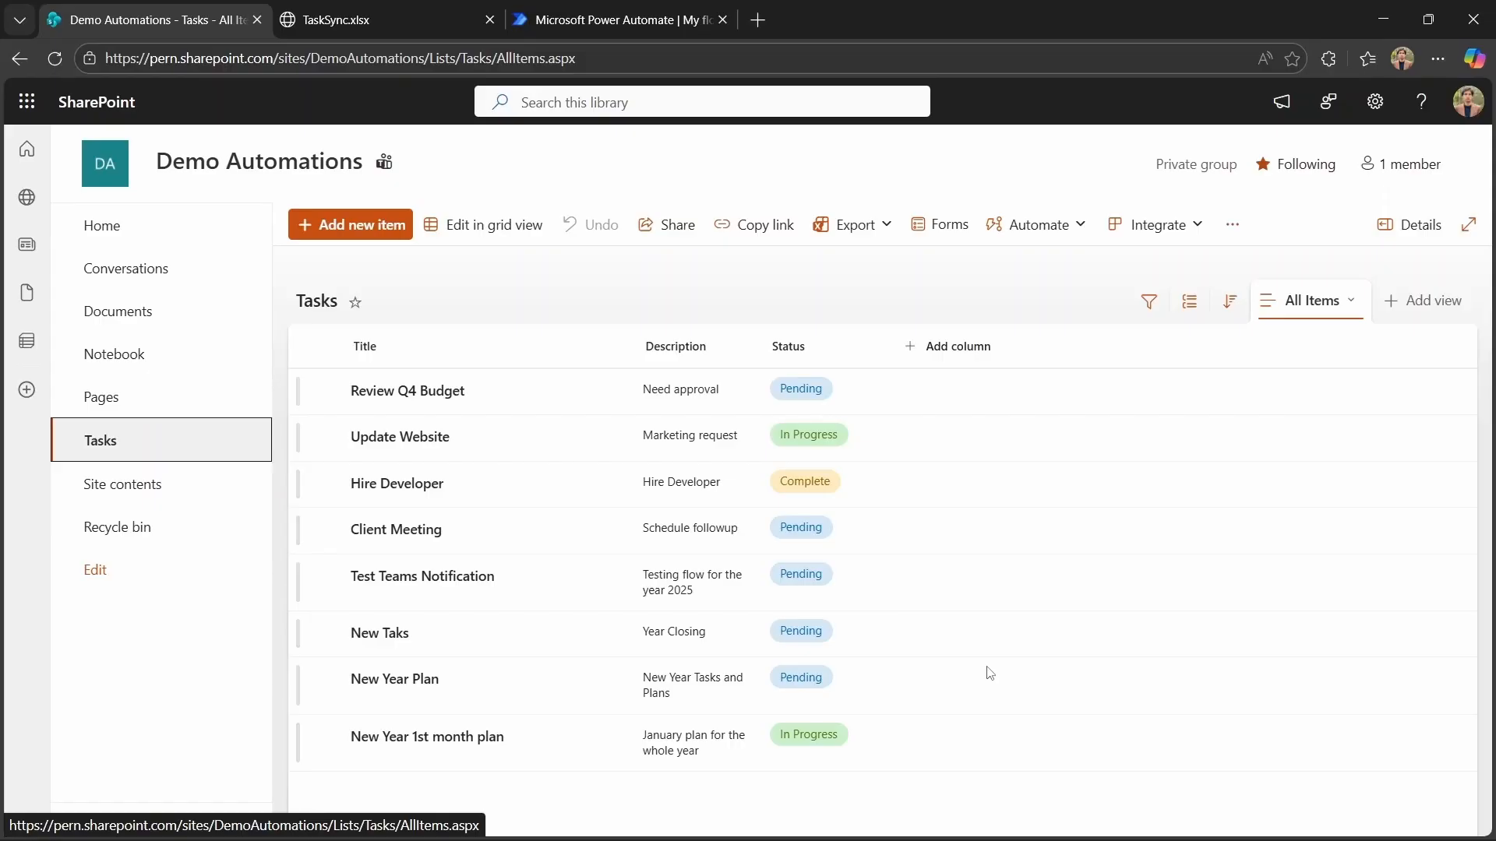
Check the posts in the Demo Automations General channel in Teams.
mouse_move(814, 826)
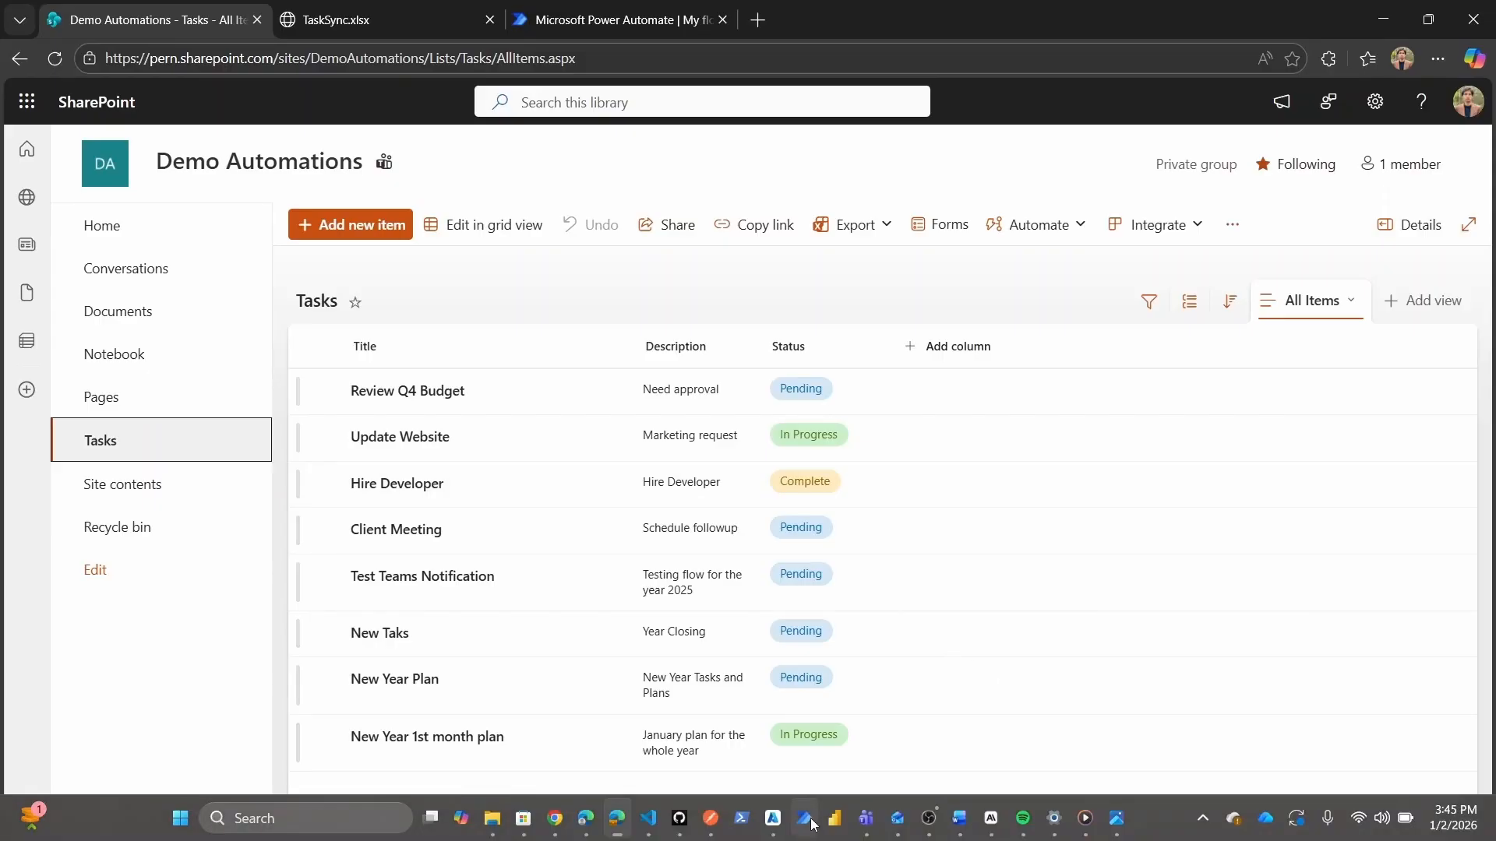
click(865, 826)
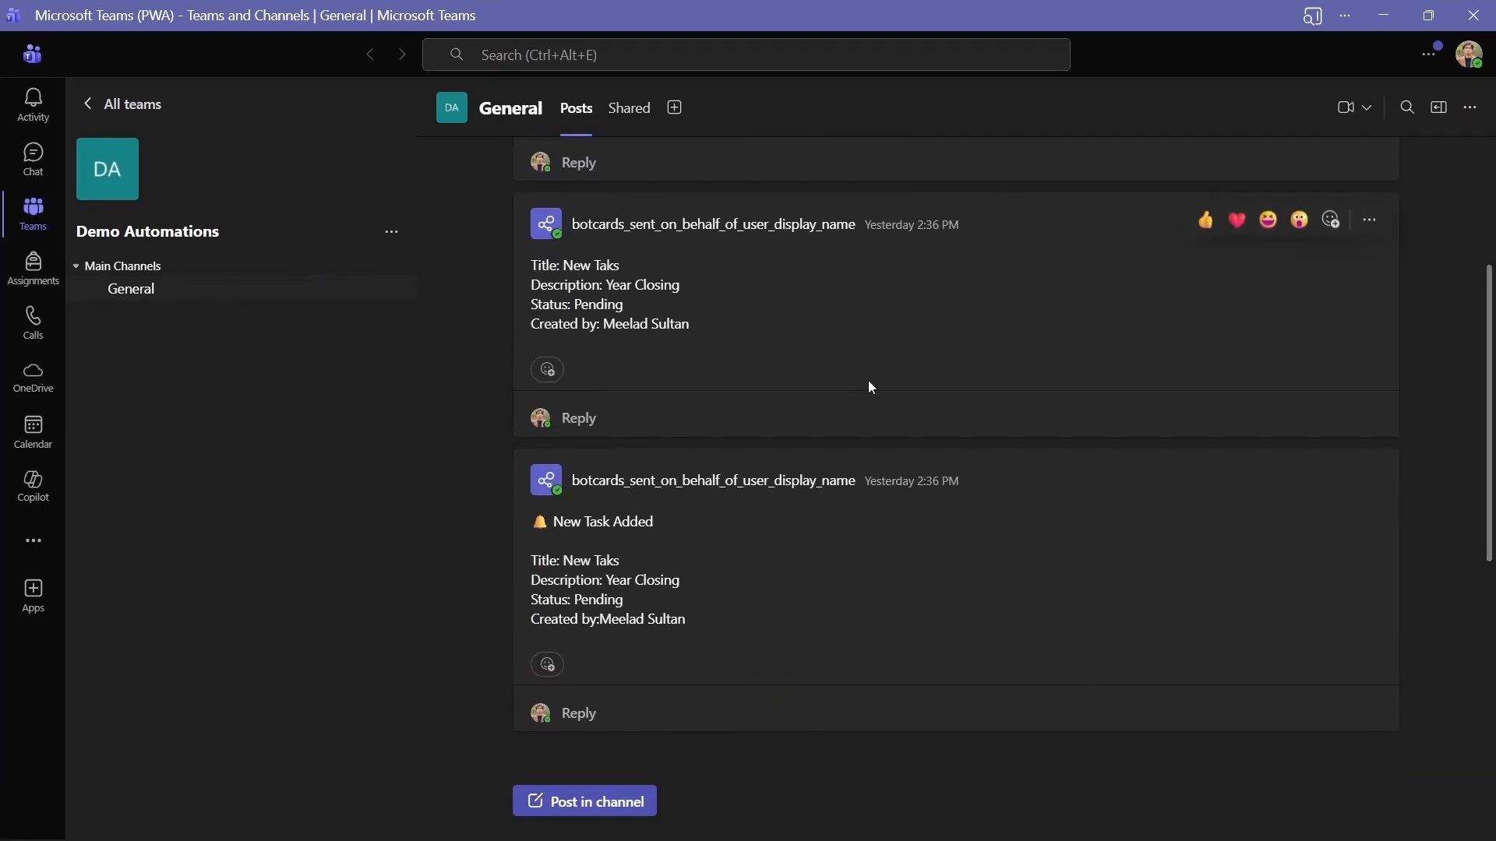
scroll(870, 386, up, 3)
key(alt+Tab)
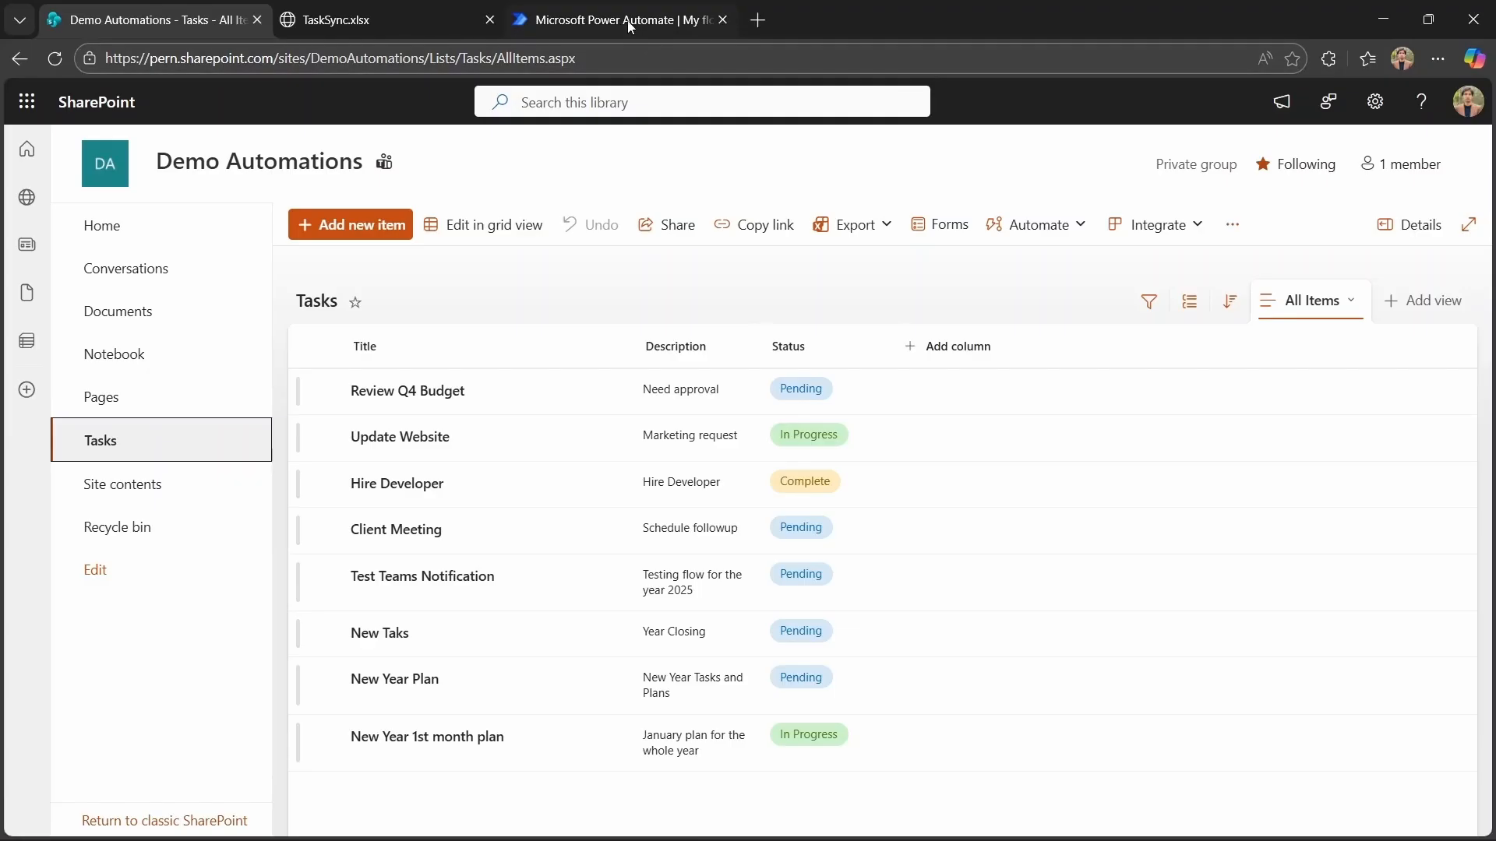
Create an automated cloud flow named SharePoint to Teams Alert, triggered when a SharePoint item is created or modified.
click(626, 21)
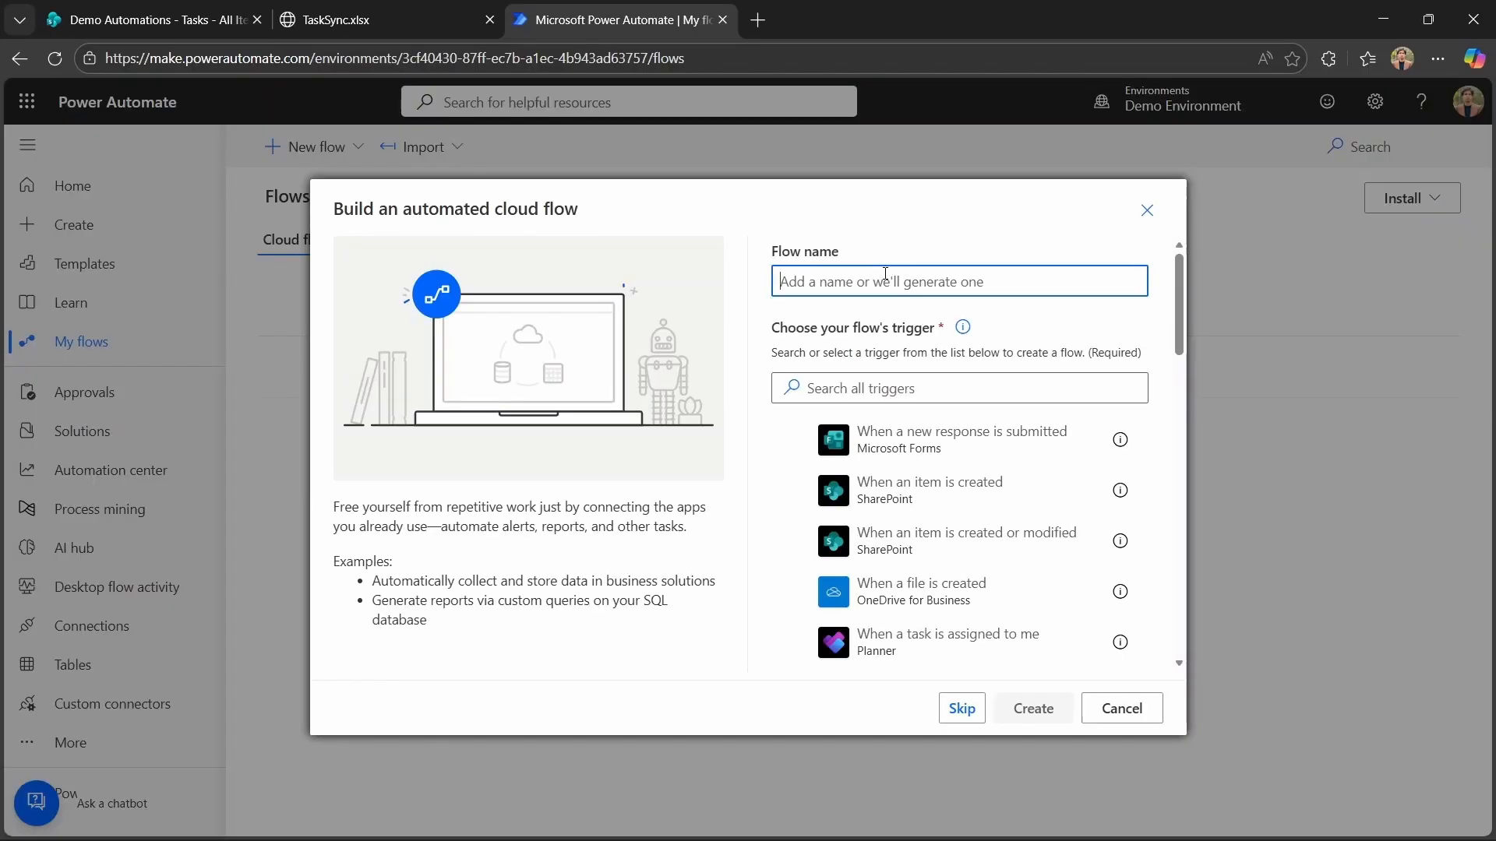
text(Sharepoint to Tea)
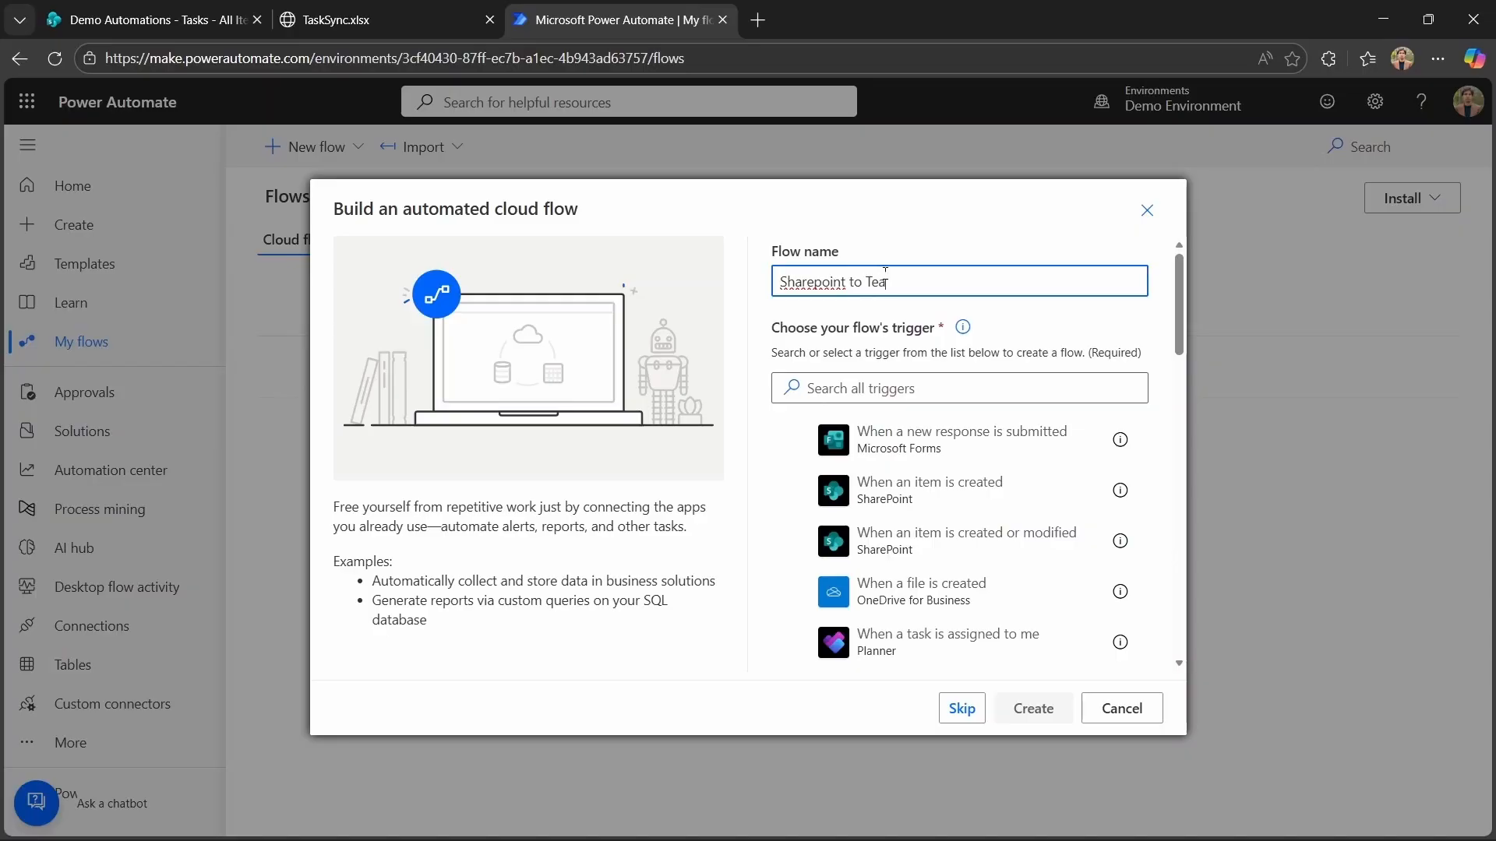
text(ms Alert)
click(879, 387)
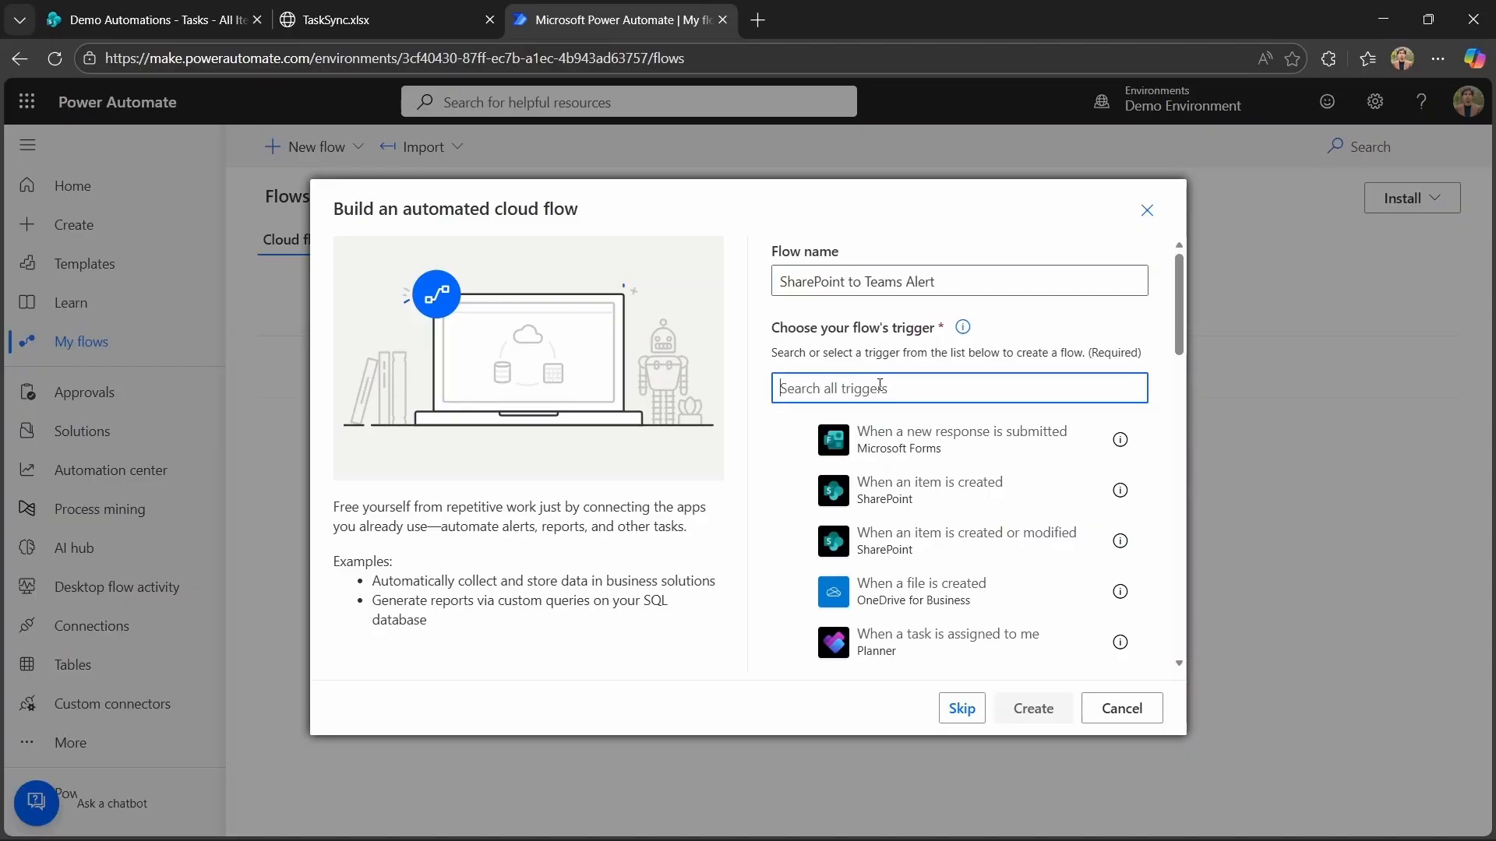
click(970, 561)
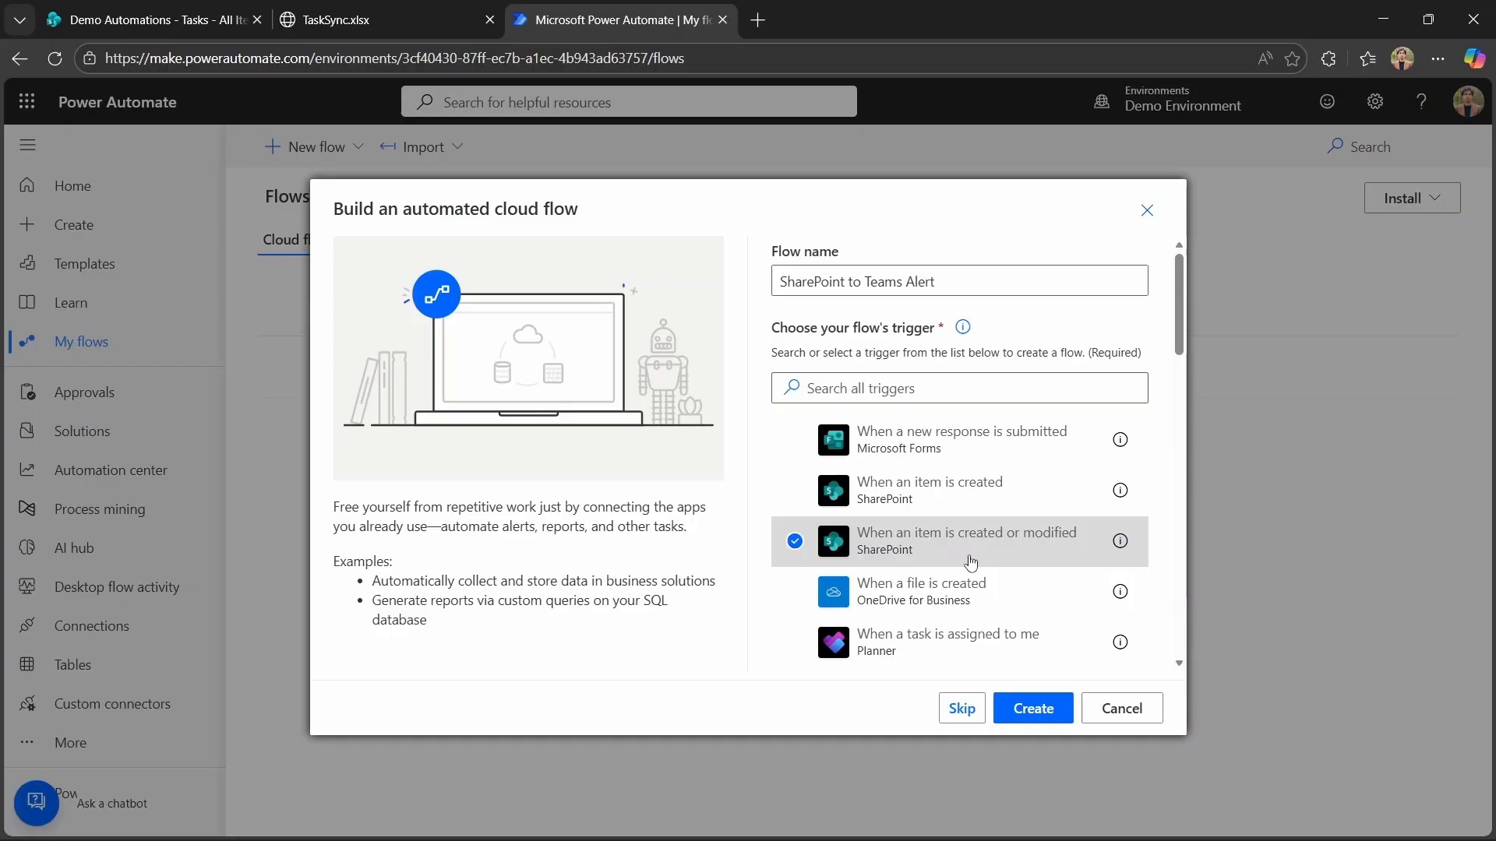
click(1022, 709)
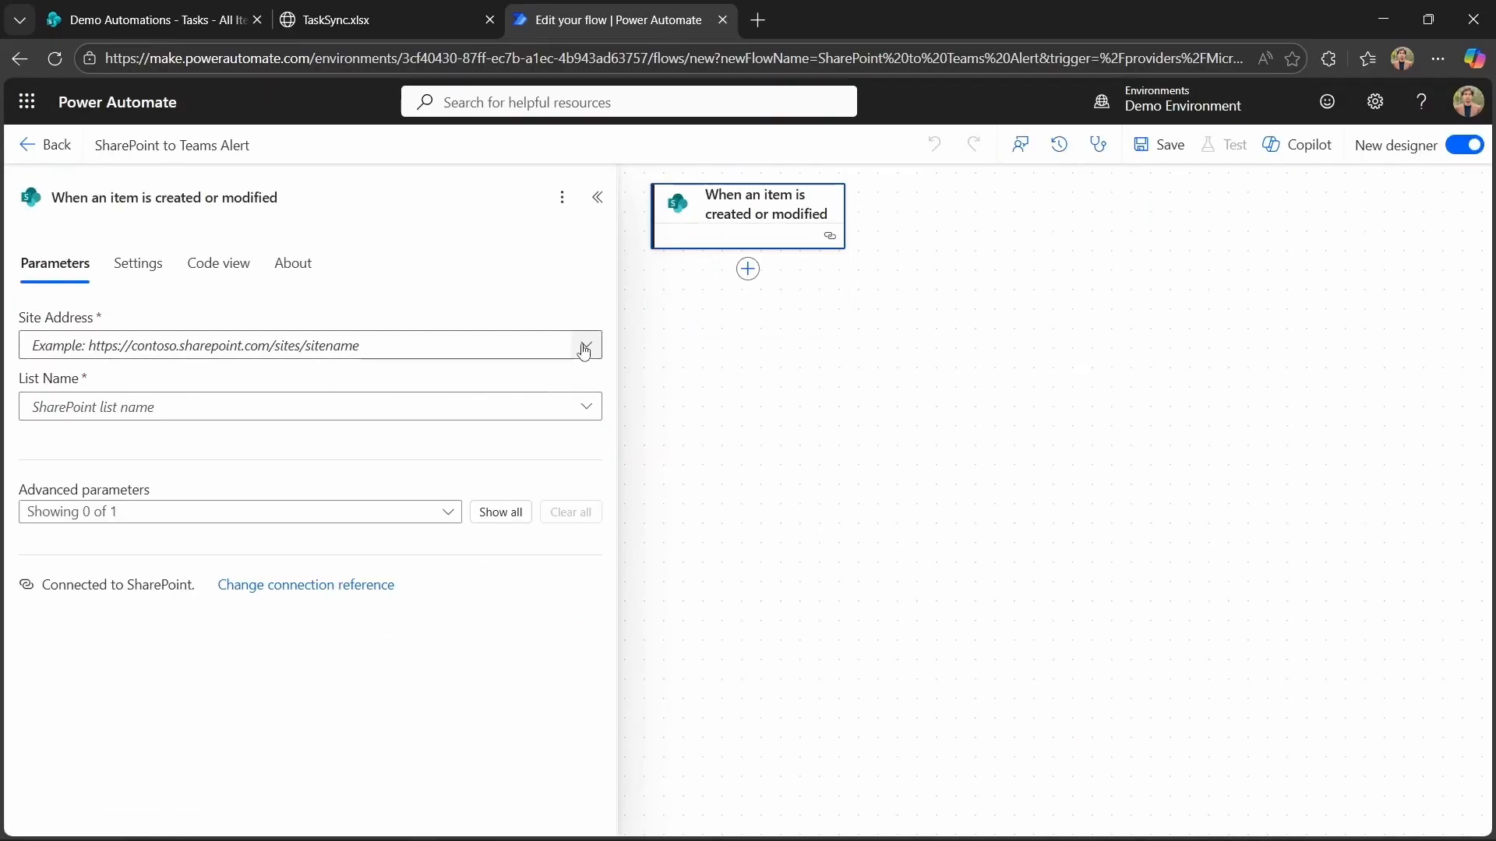
Set the trigger's site address to Demo Automations and its list name to Tasks.
click(584, 345)
click(546, 377)
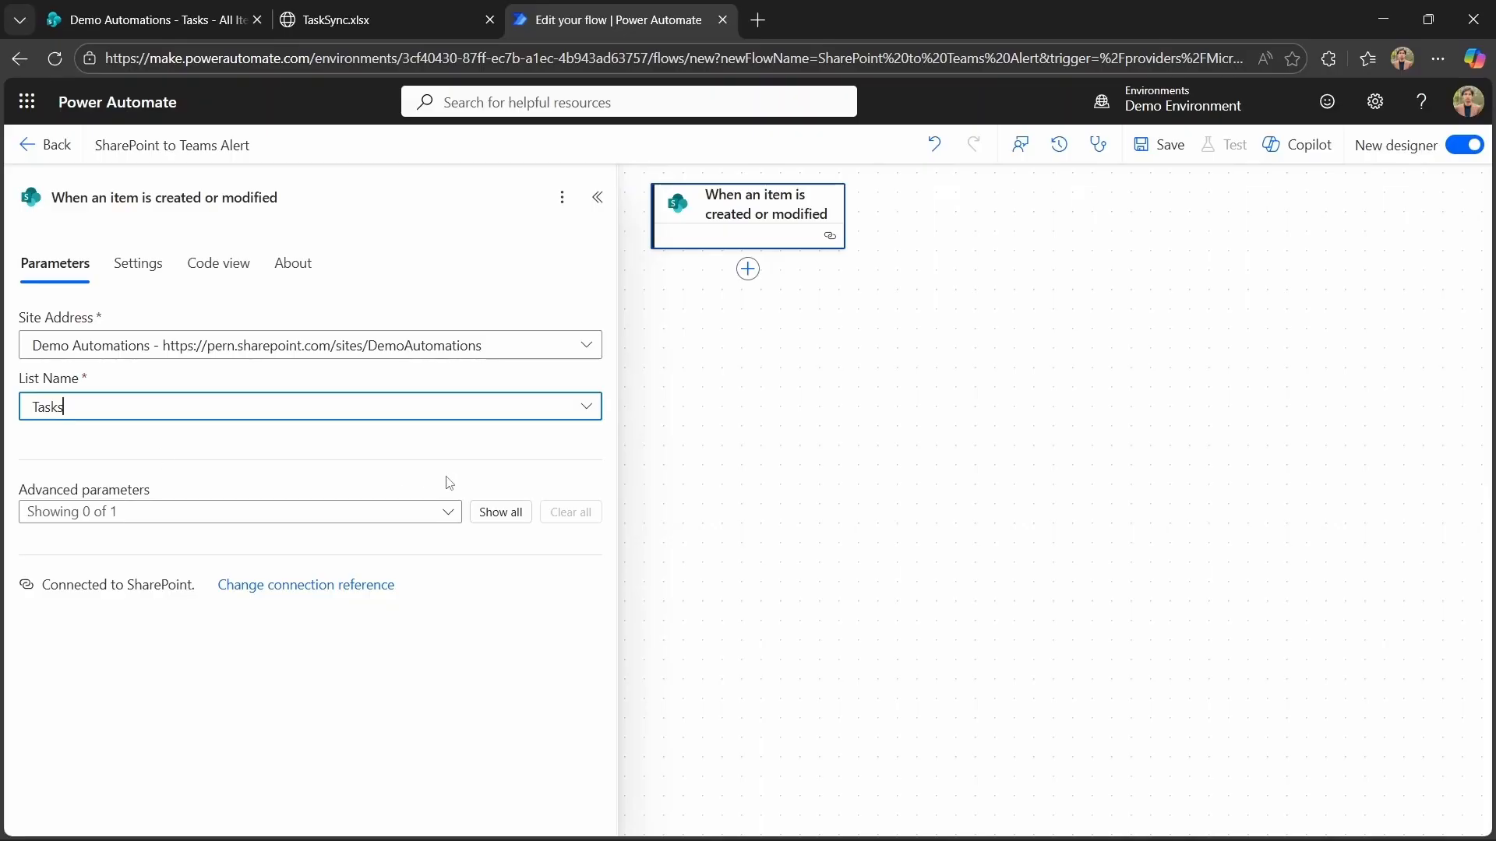
click(503, 511)
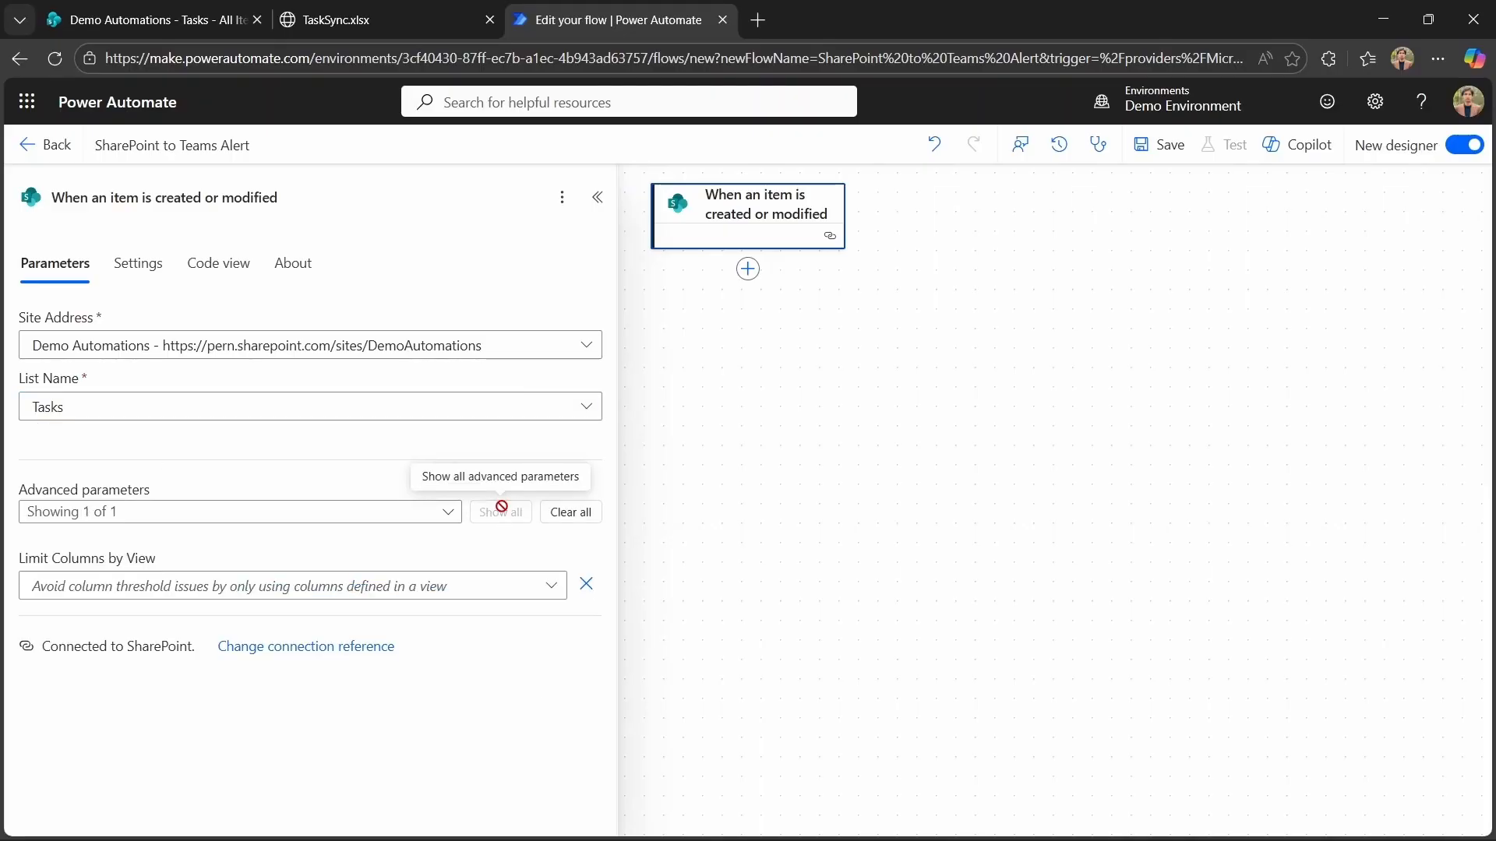
click(716, 584)
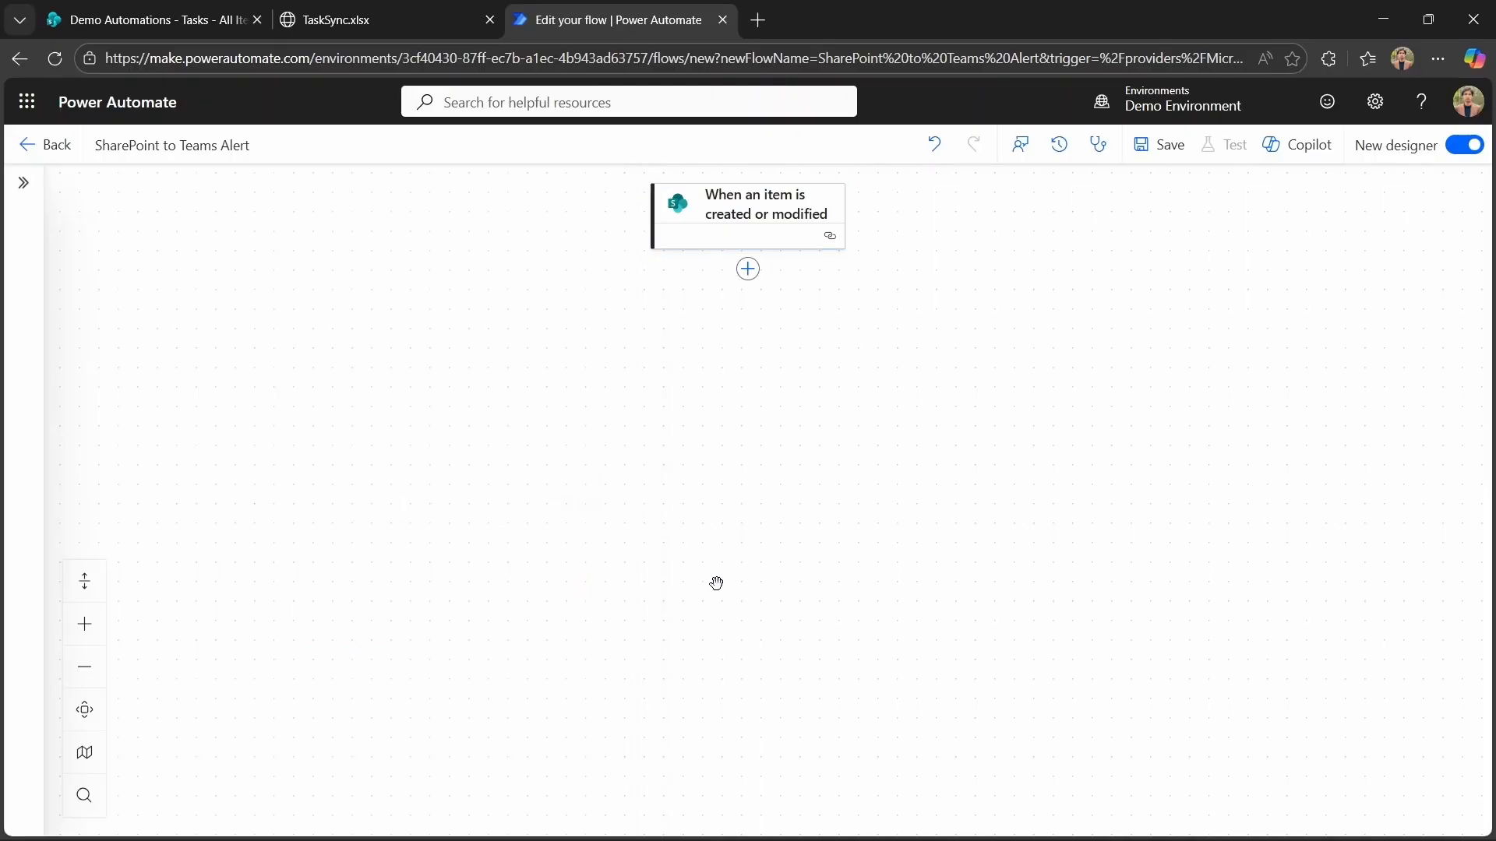
Add a Teams Post message in a chat or channel action posting as Flow bot in a Channel.
click(751, 277)
text(post message in a chat)
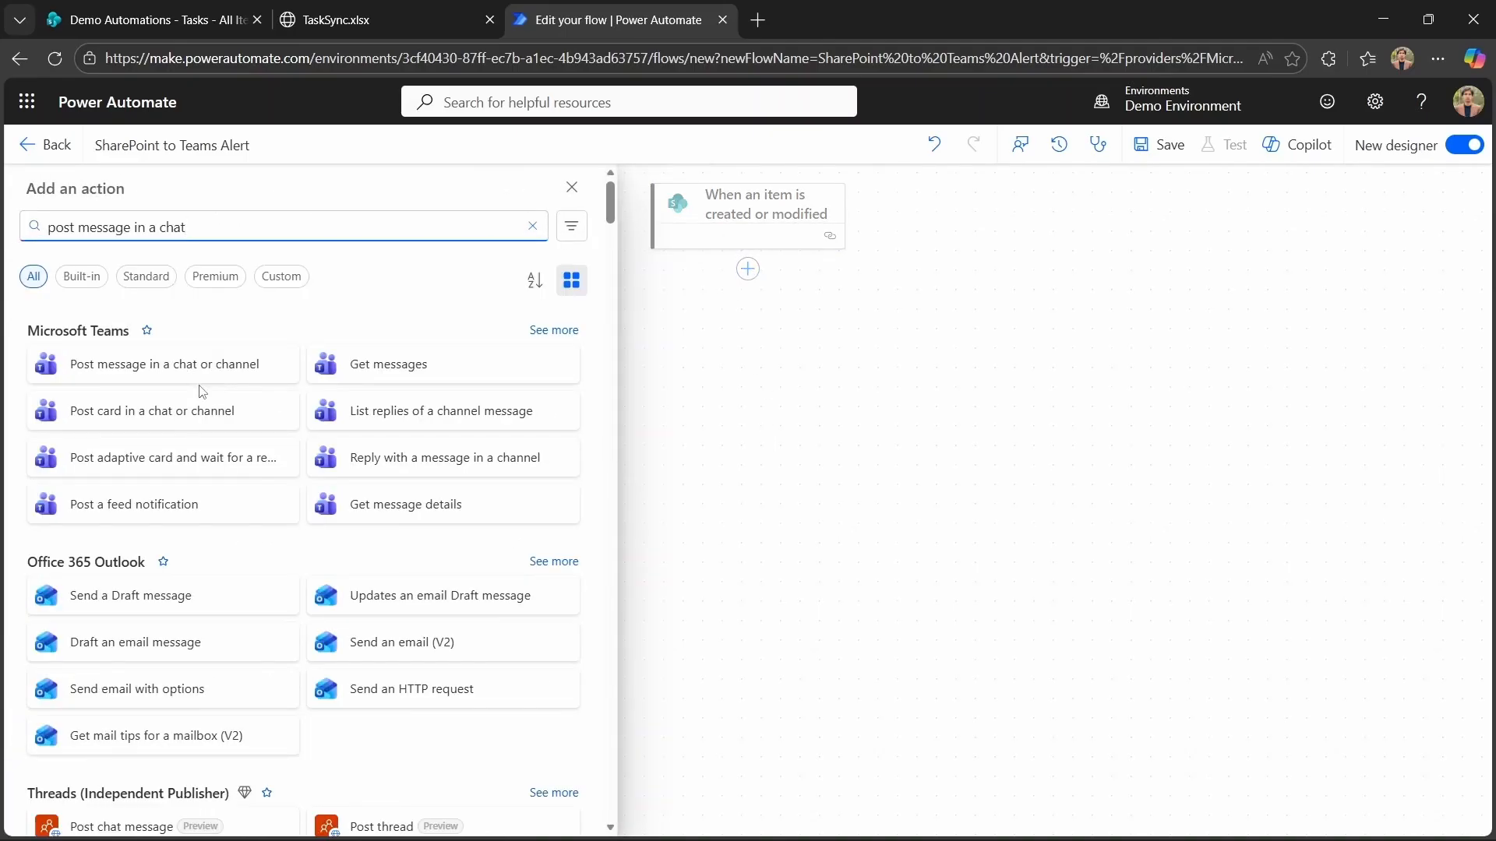
click(214, 373)
click(586, 407)
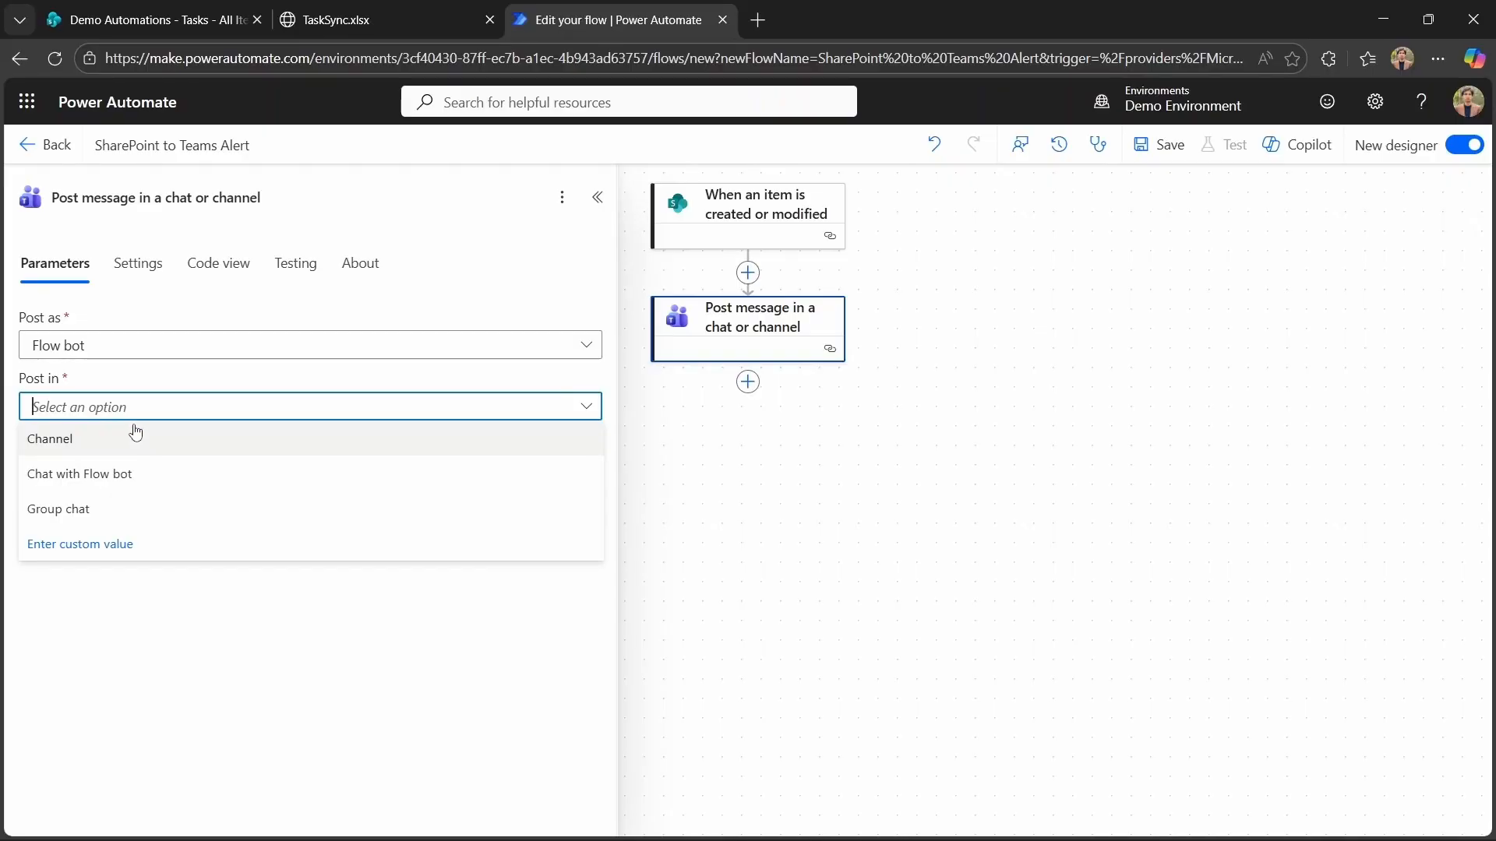
click(156, 442)
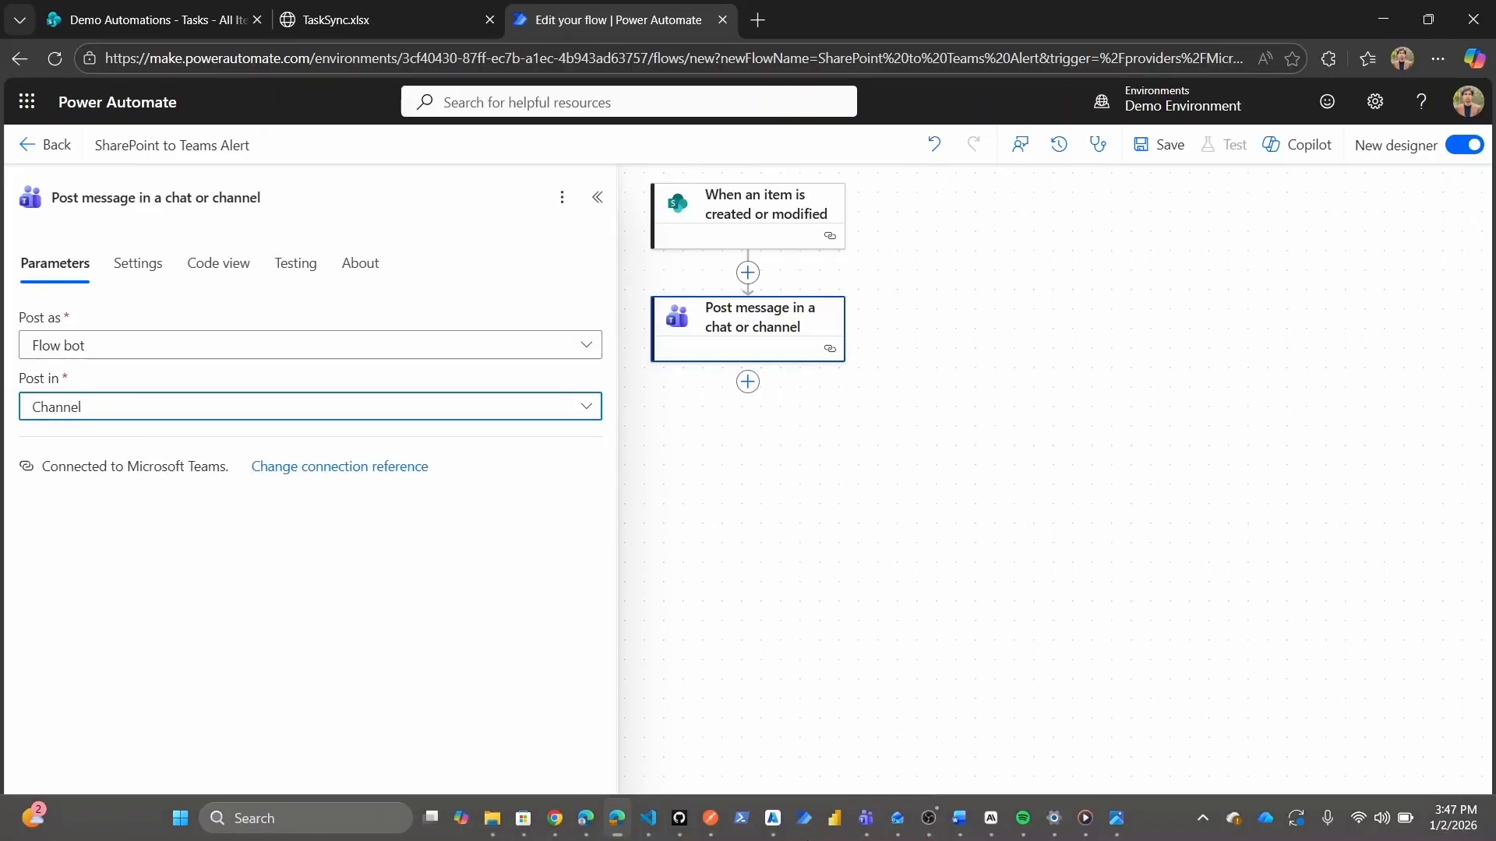
Set the message's team to Demo Automations and its channel to General.
click(865, 818)
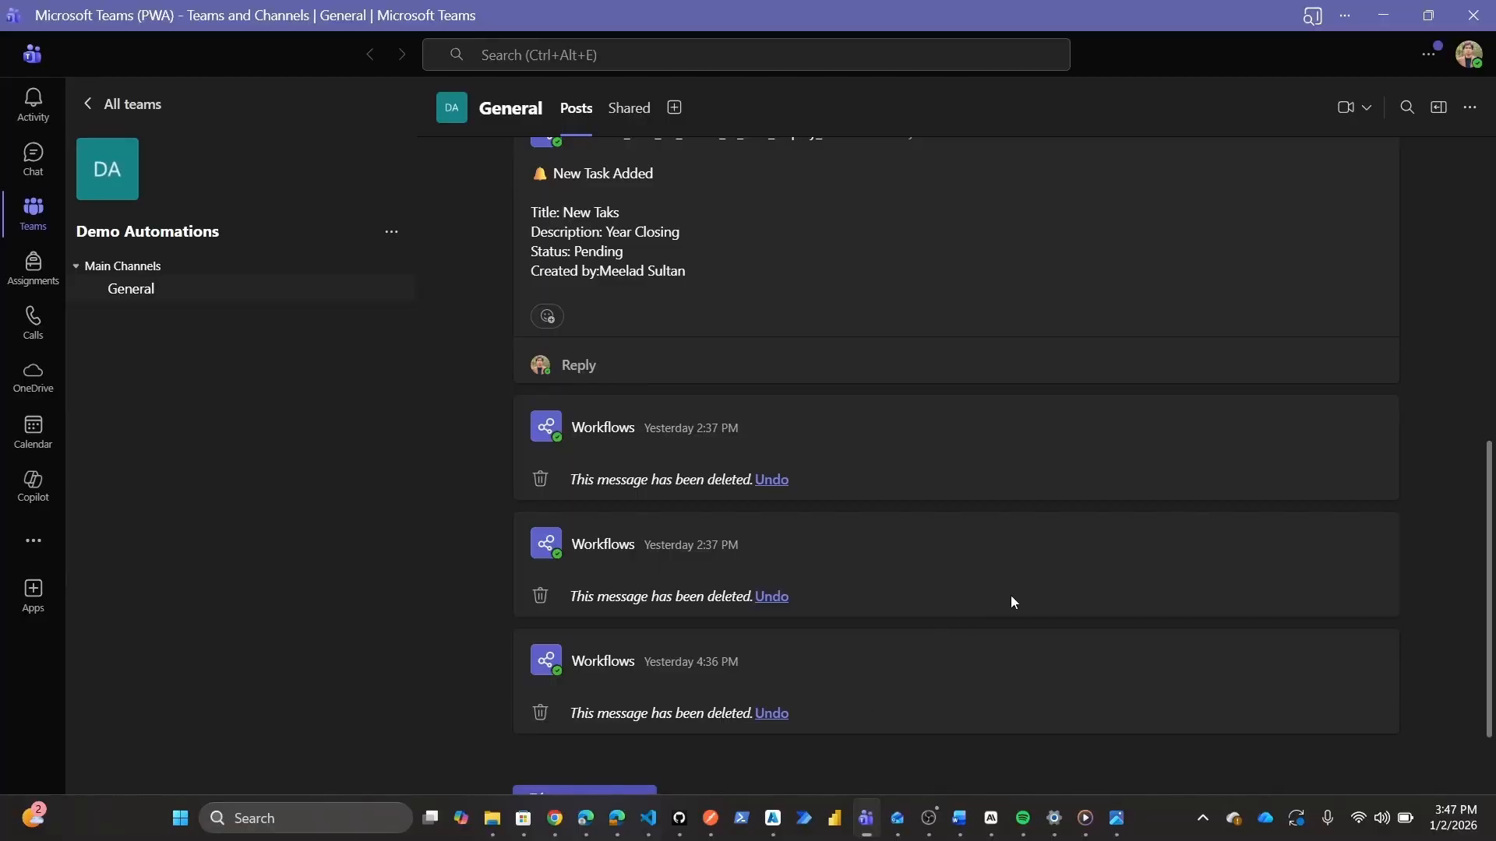
scroll(1012, 597, up, 7)
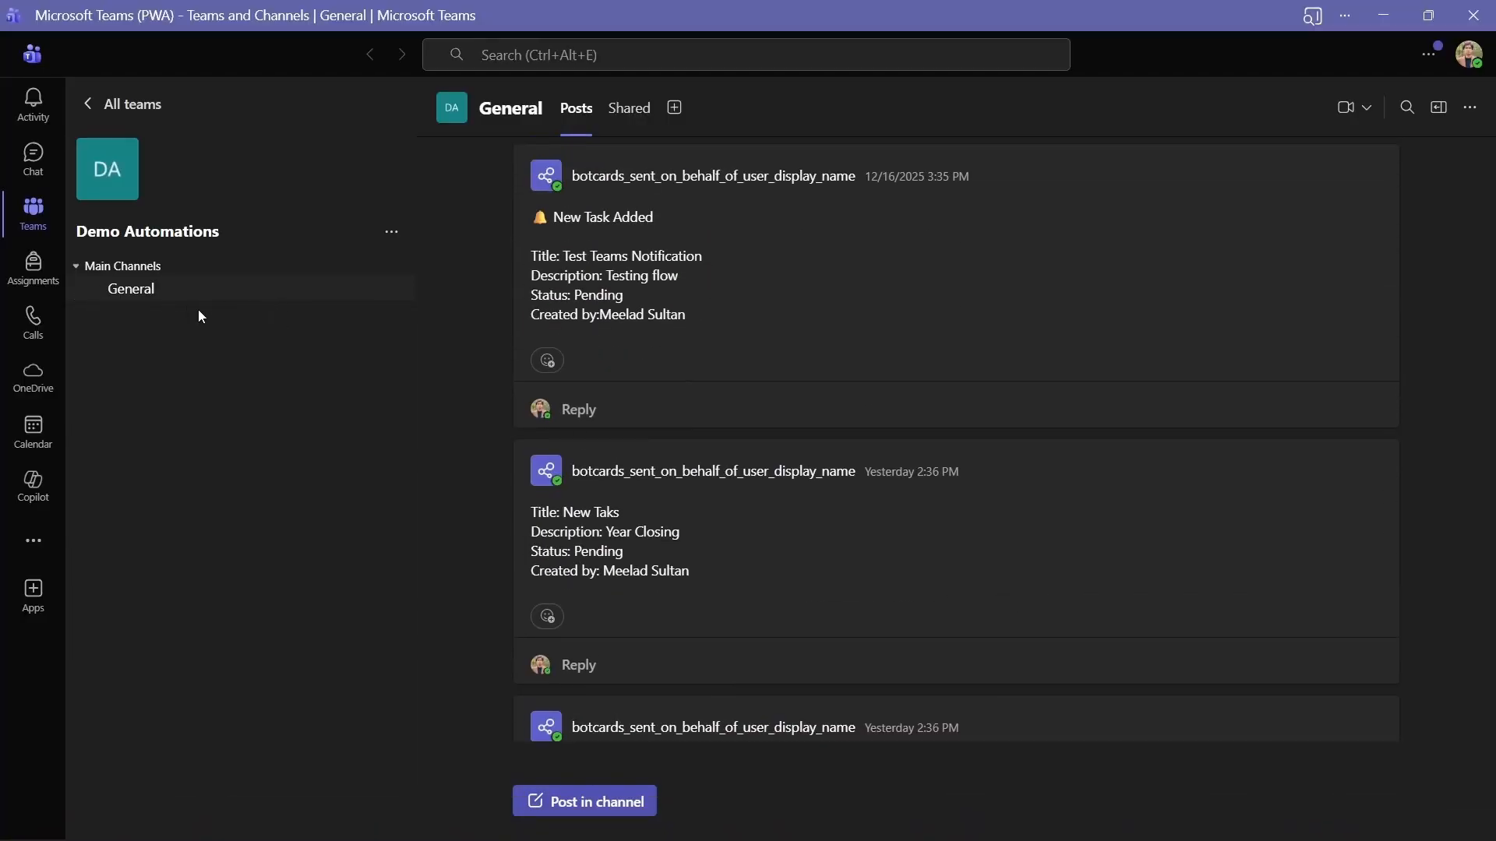
scroll(1021, 539, down, 7)
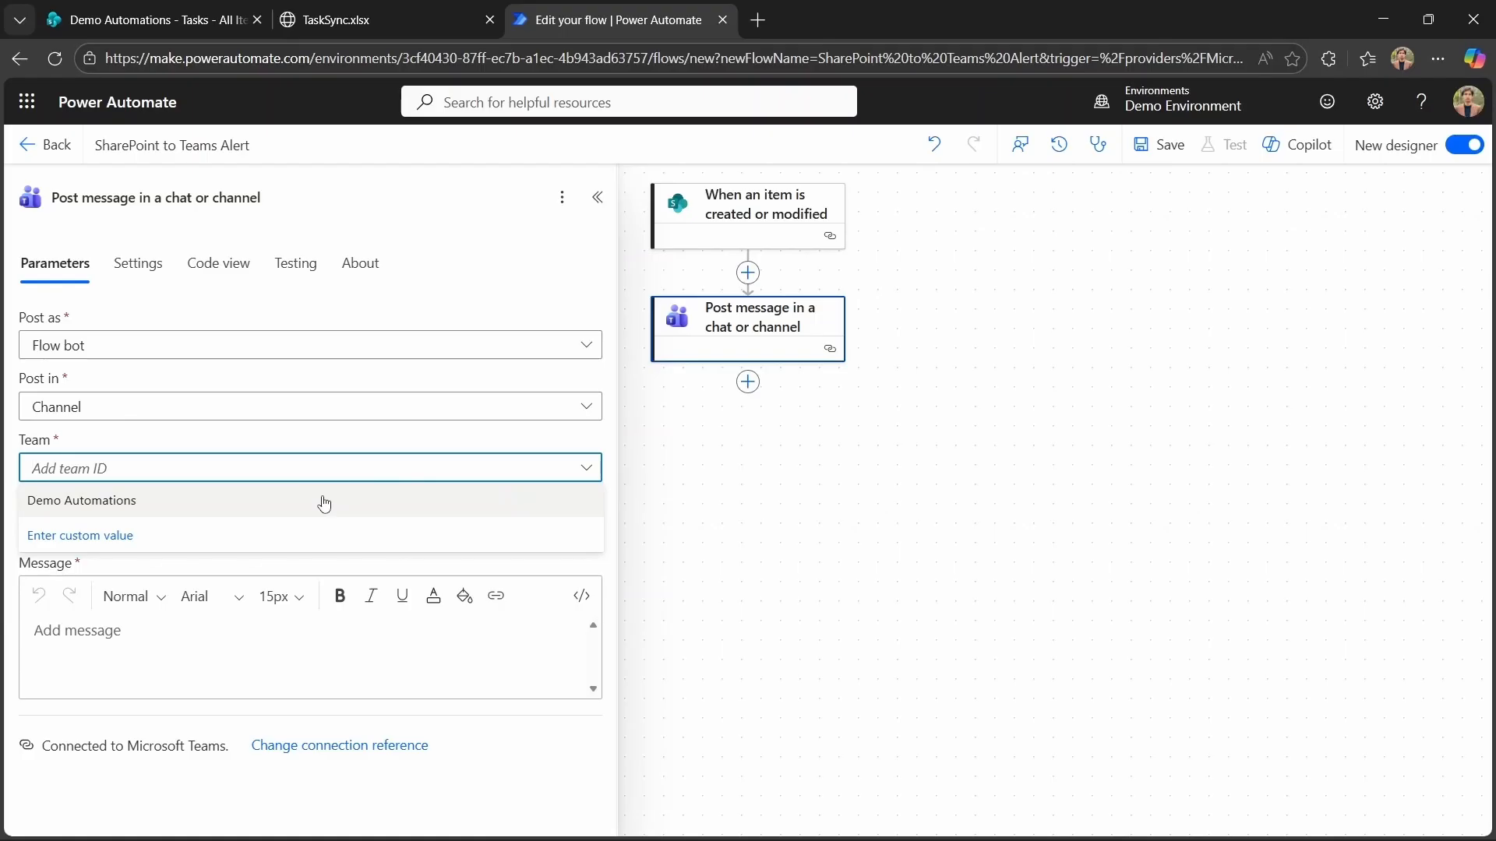
click(324, 503)
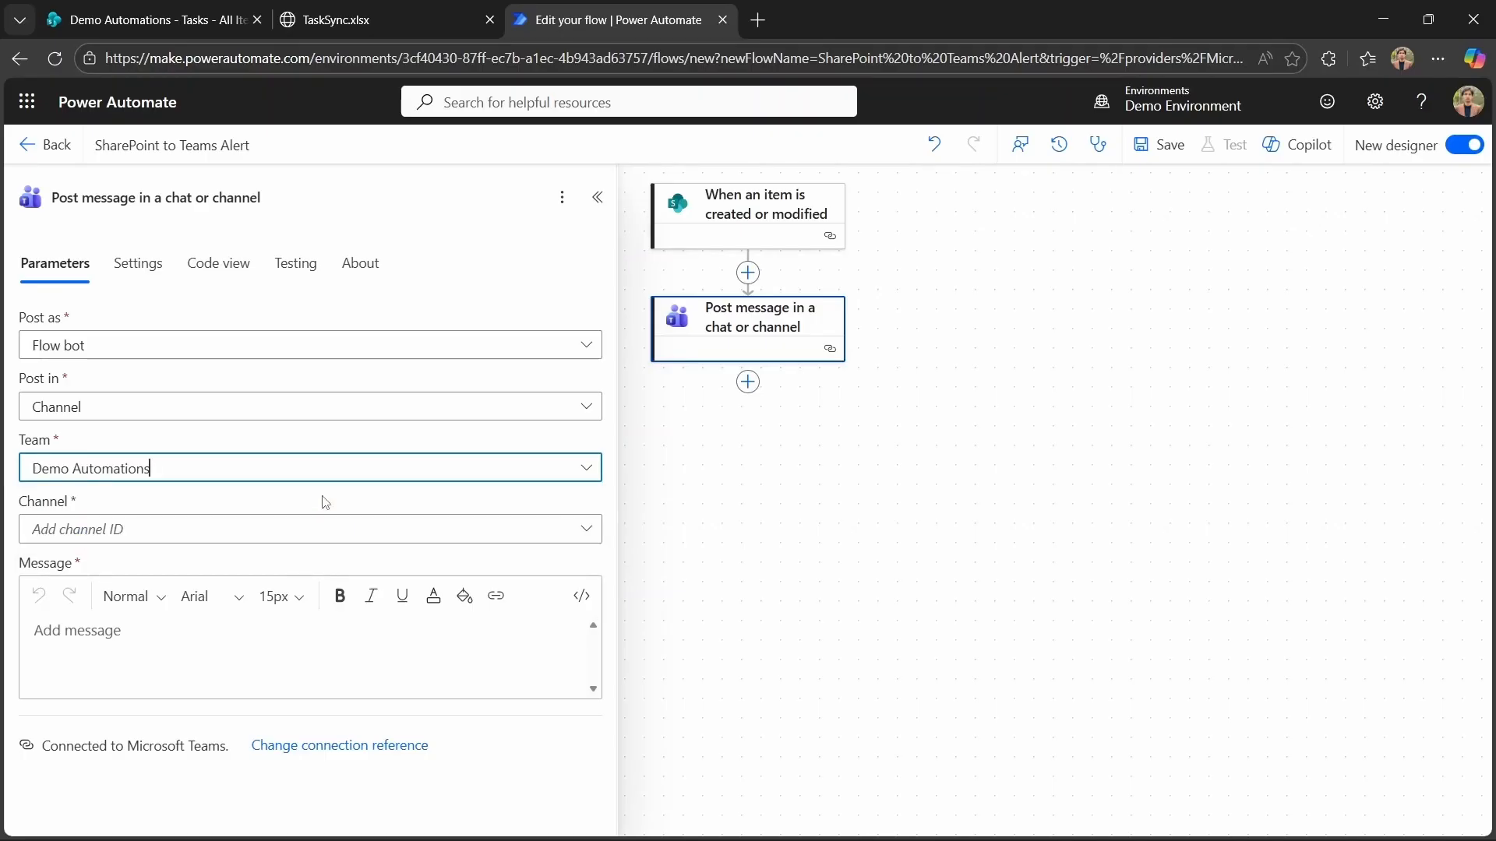
click(590, 537)
click(358, 558)
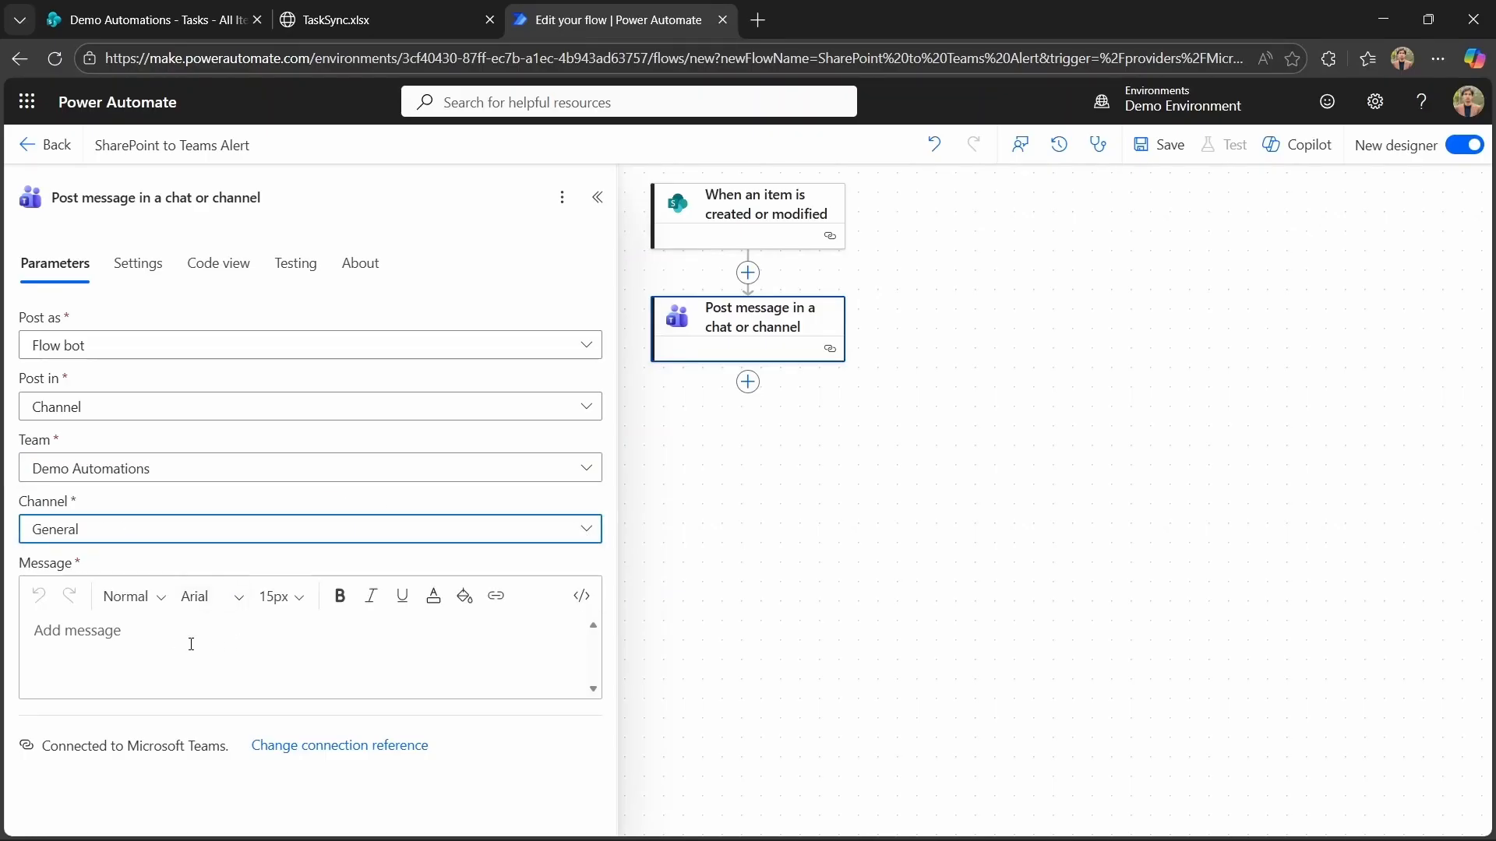
Save the flow and start a manual test run.
click(165, 636)
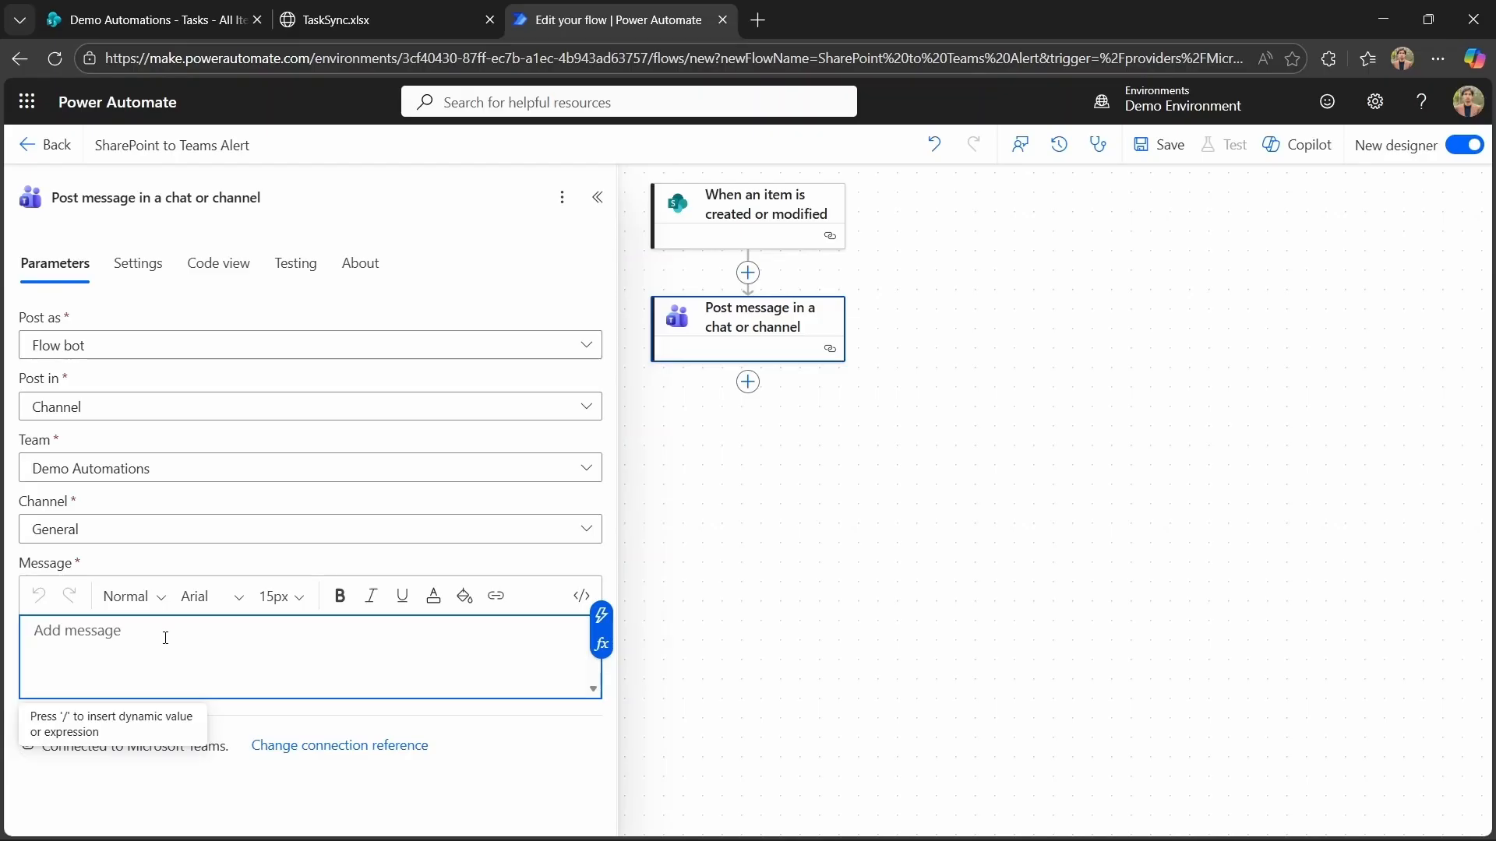
click(745, 665)
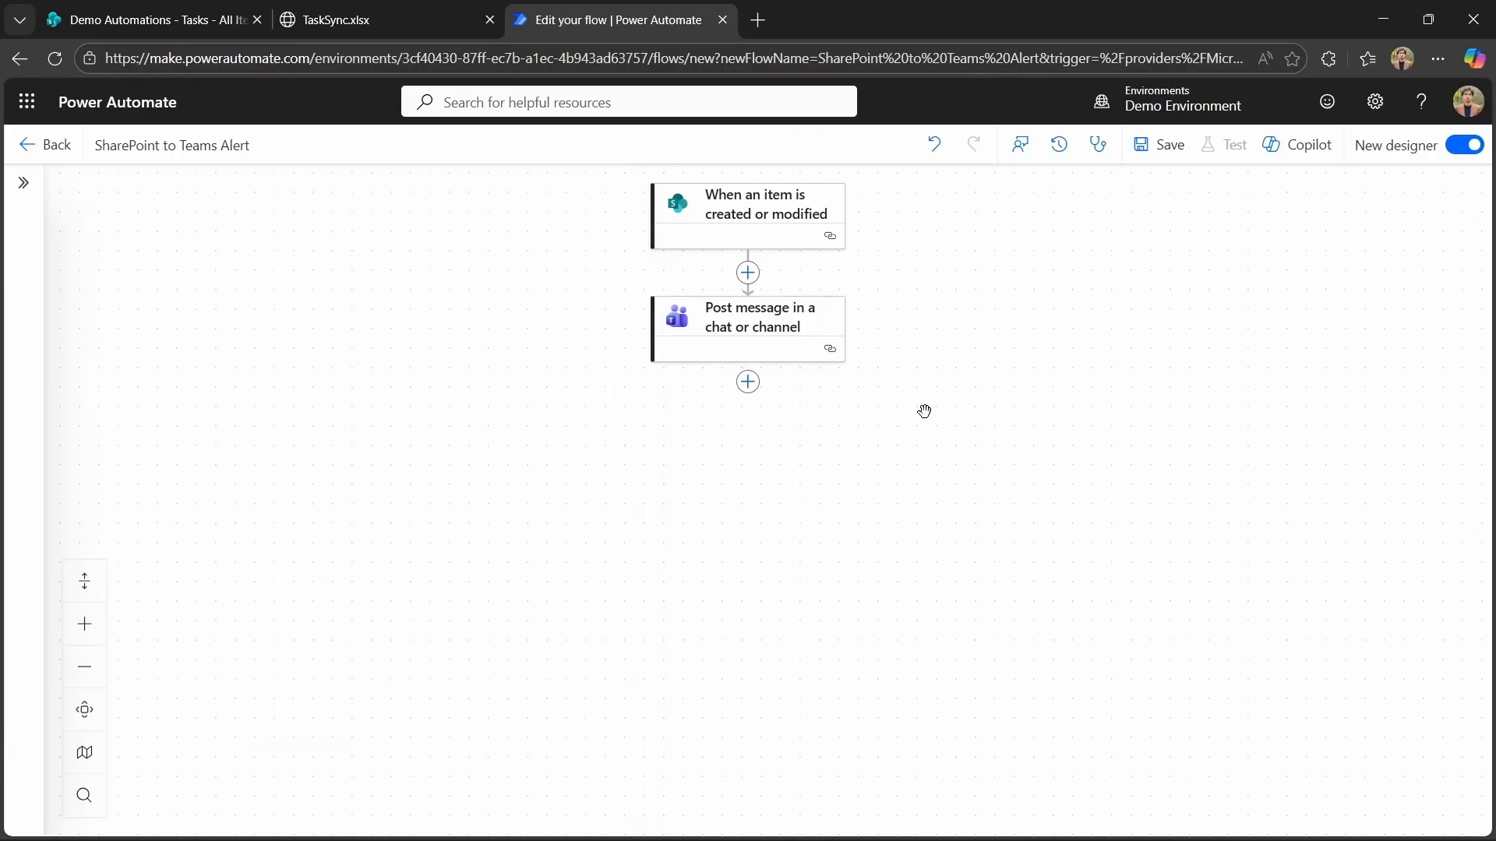
key(ctrl+s)
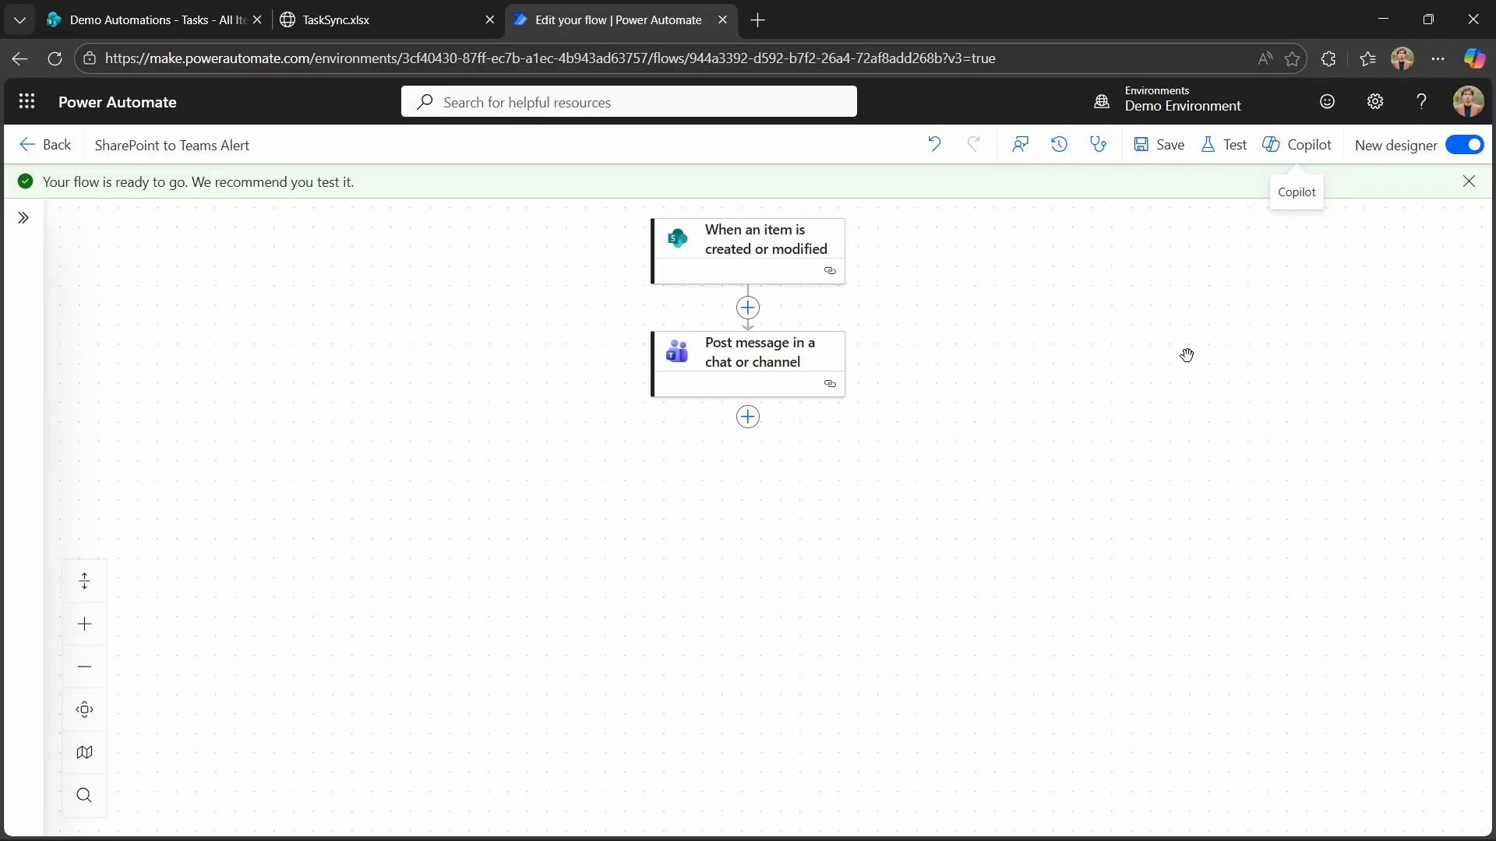
click(1226, 143)
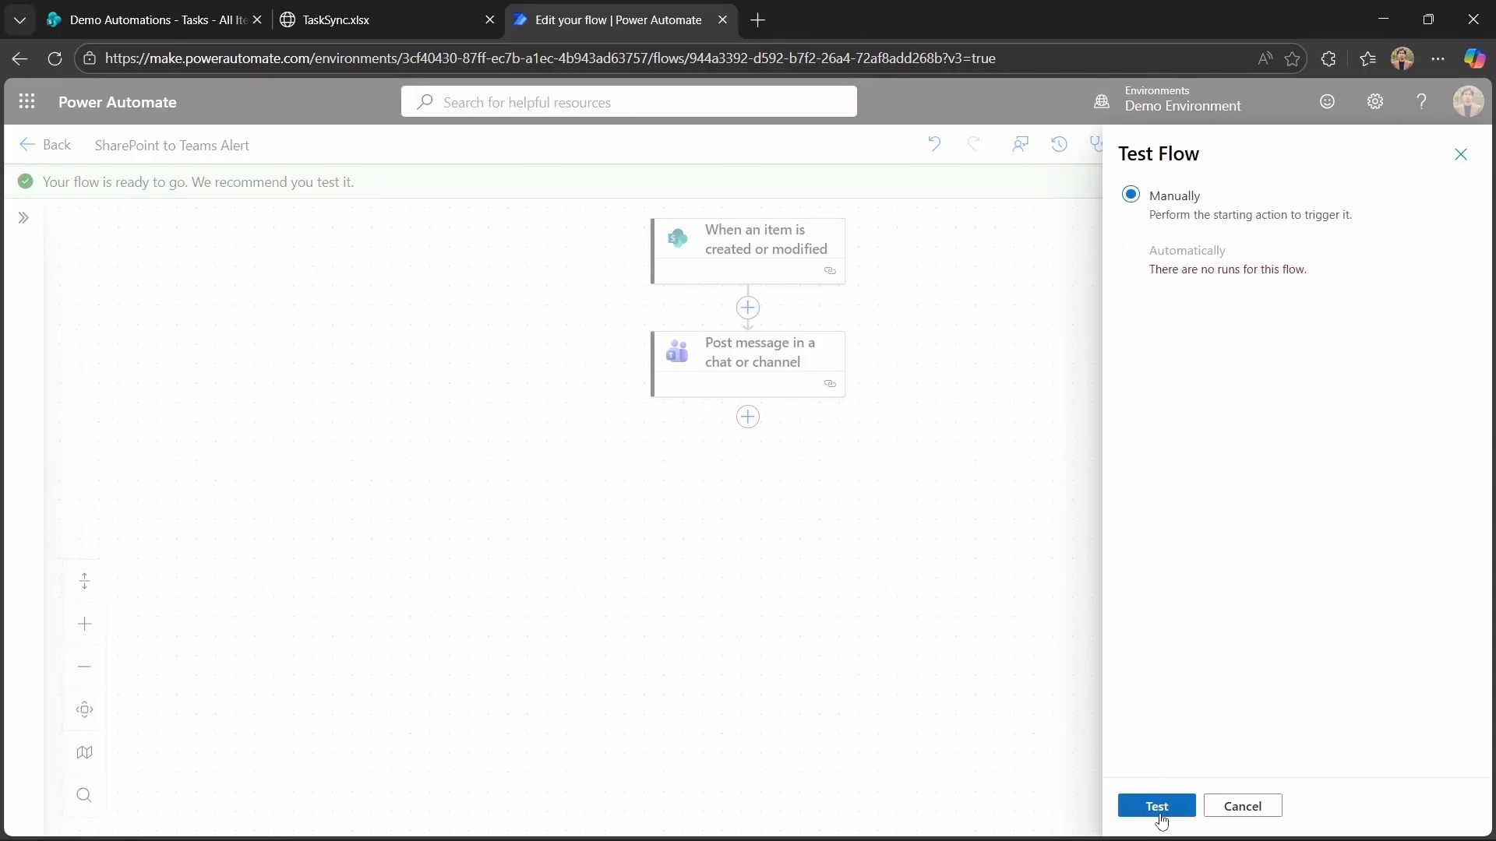
click(1157, 806)
Add a Tasks list item titled 'Test the Automations or Any other Title you want to add' with Pending status.
click(156, 19)
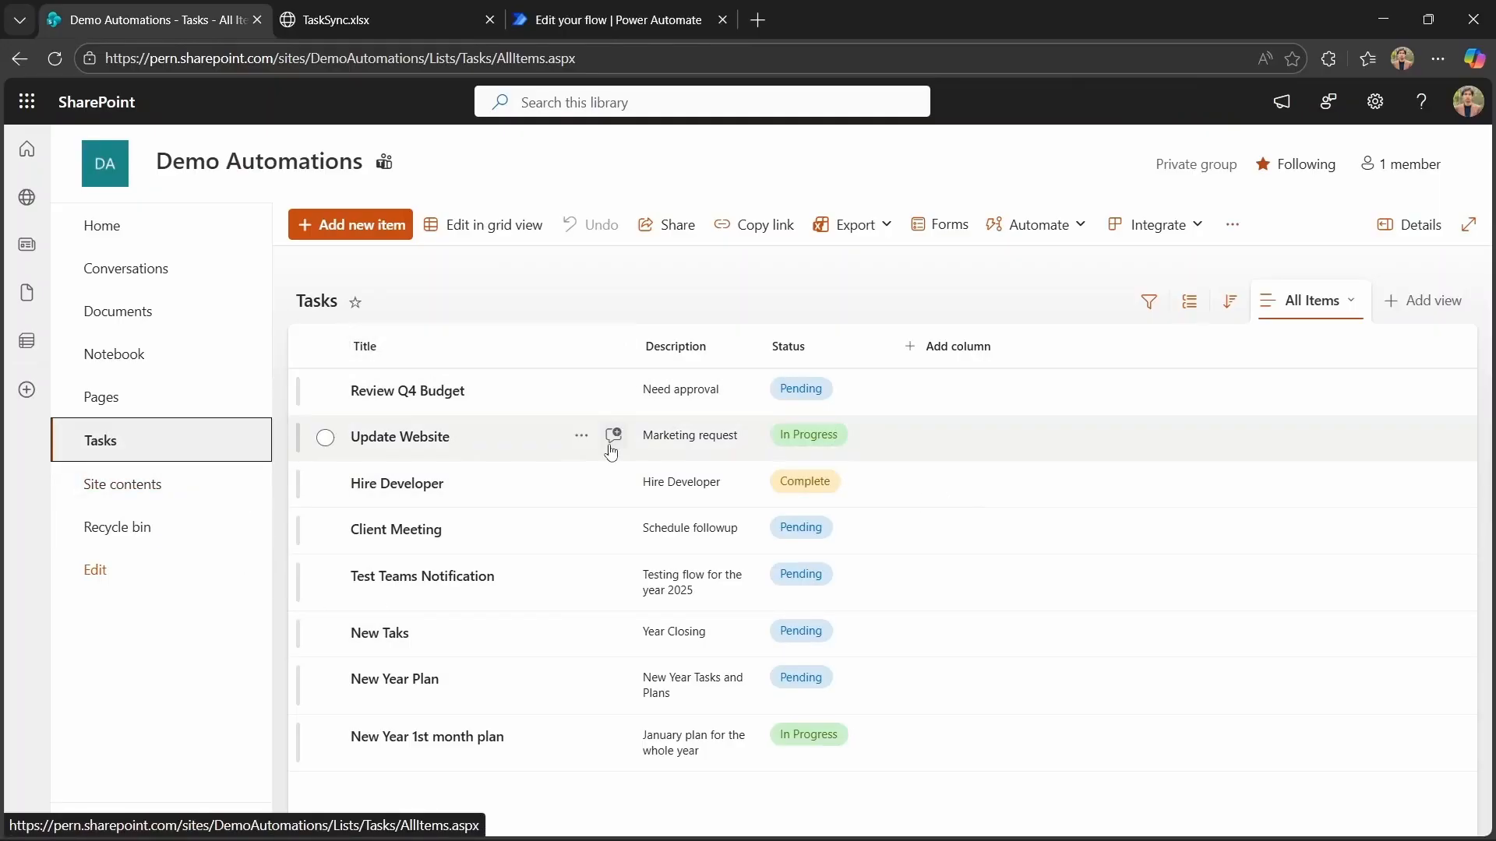
click(366, 226)
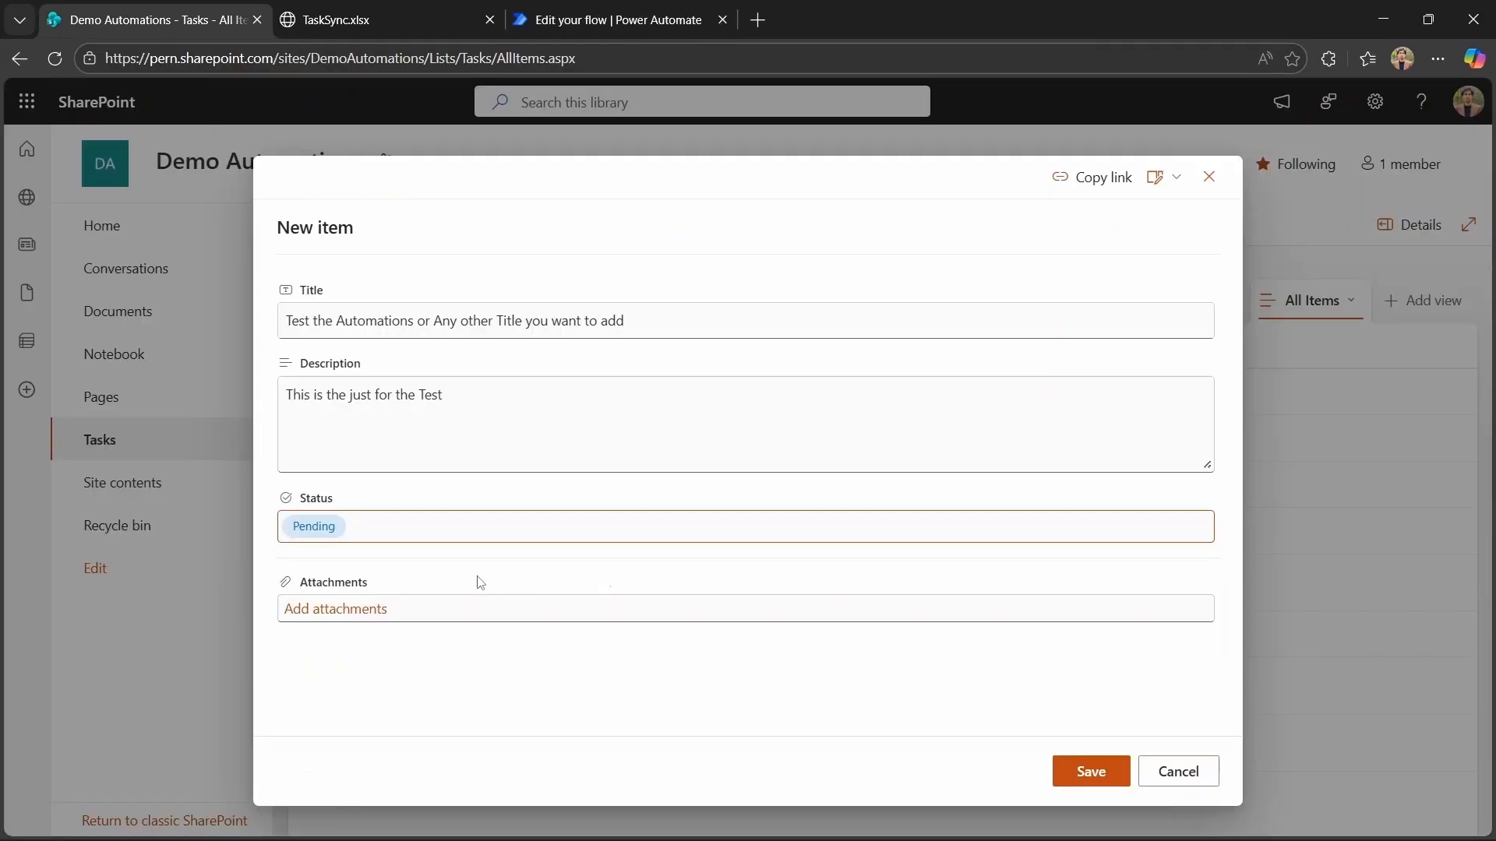
click(1088, 780)
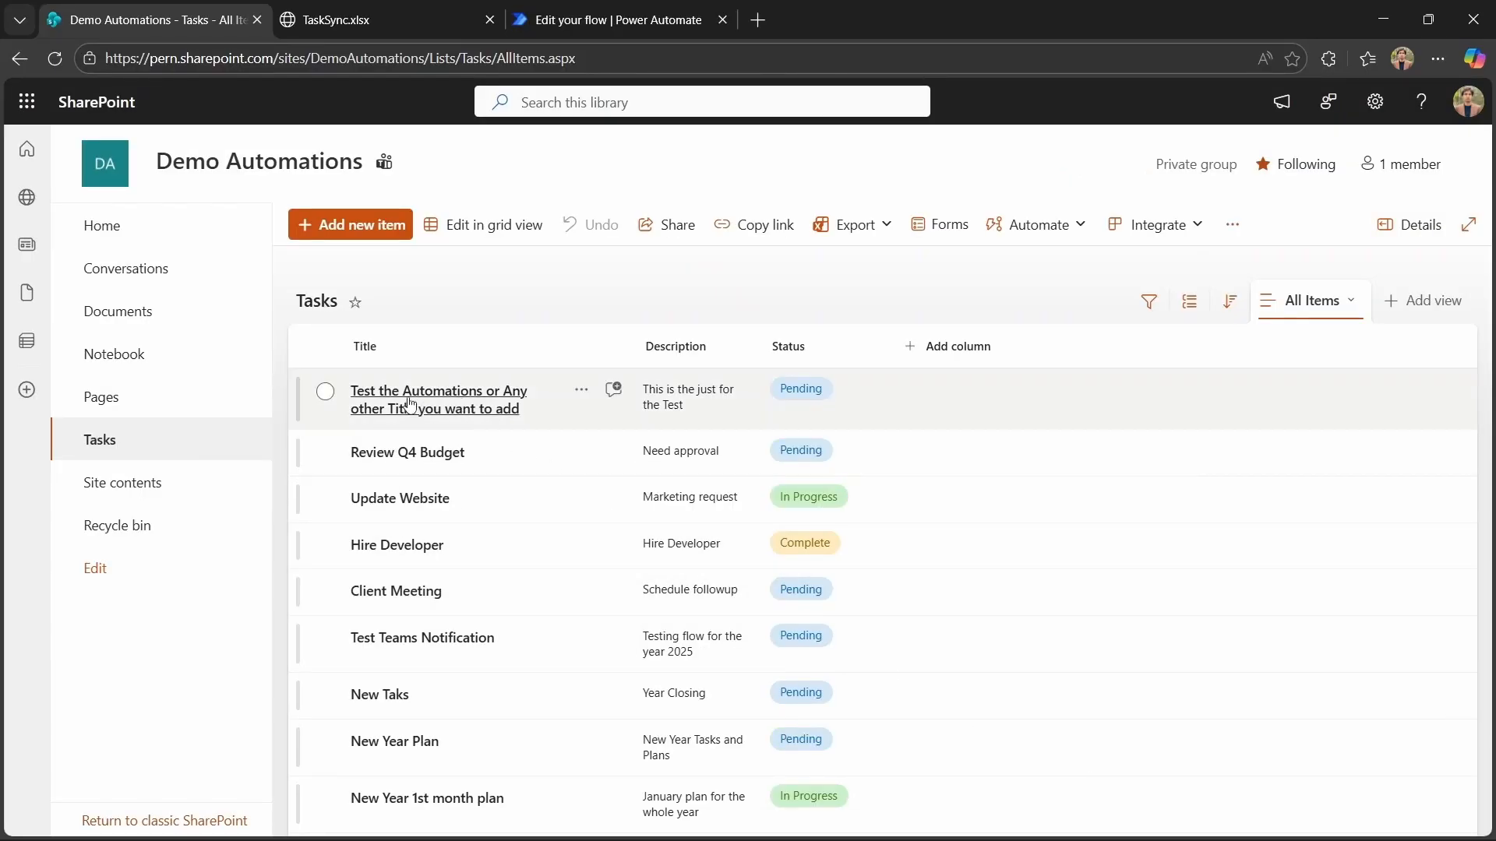
Check the flow's run result and the message posted in the Teams General channel.
click(571, 26)
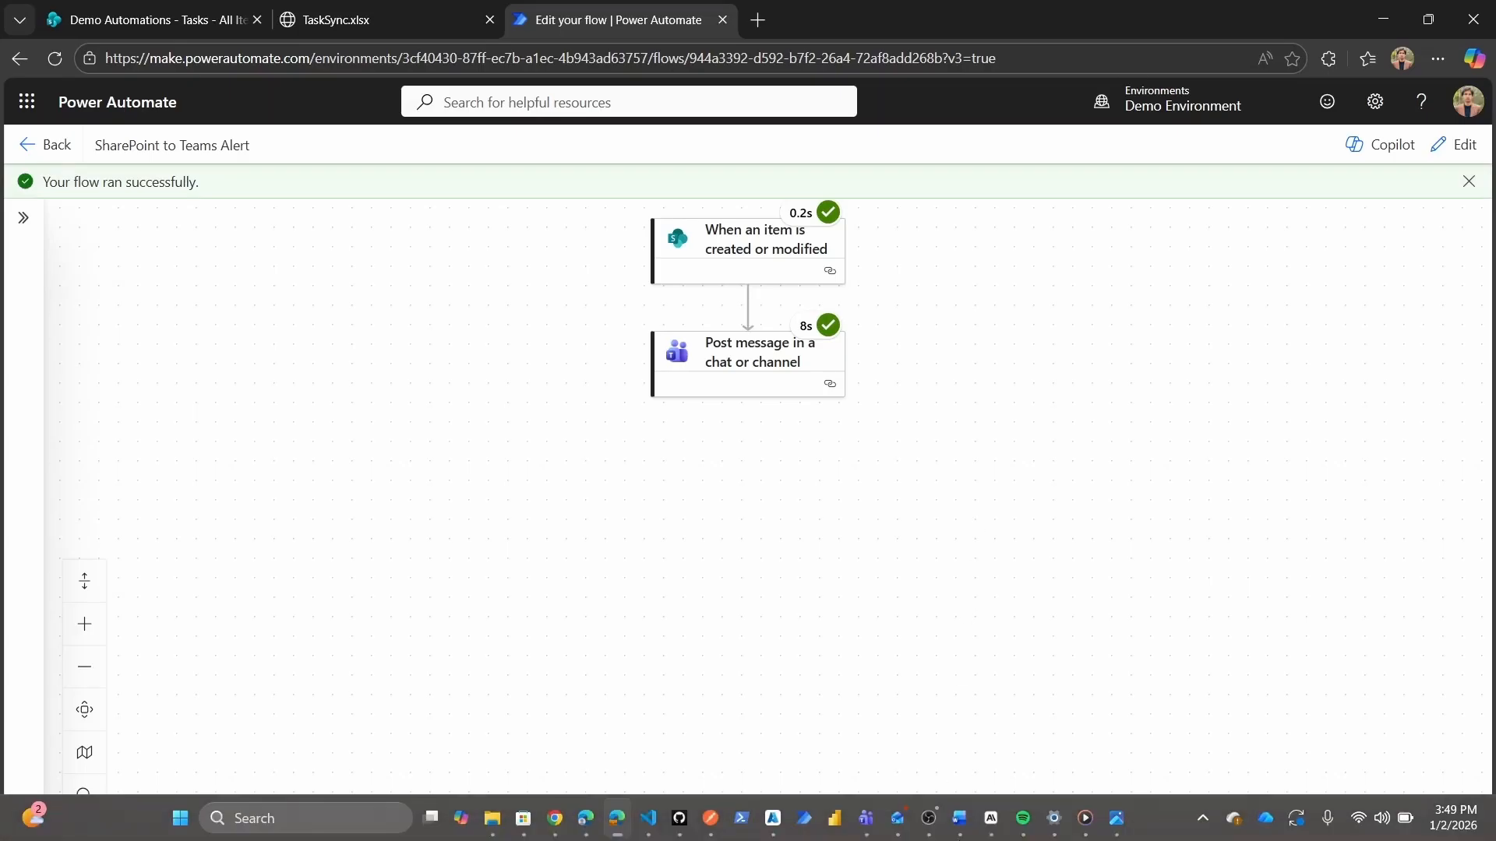
key(alt+Tab)
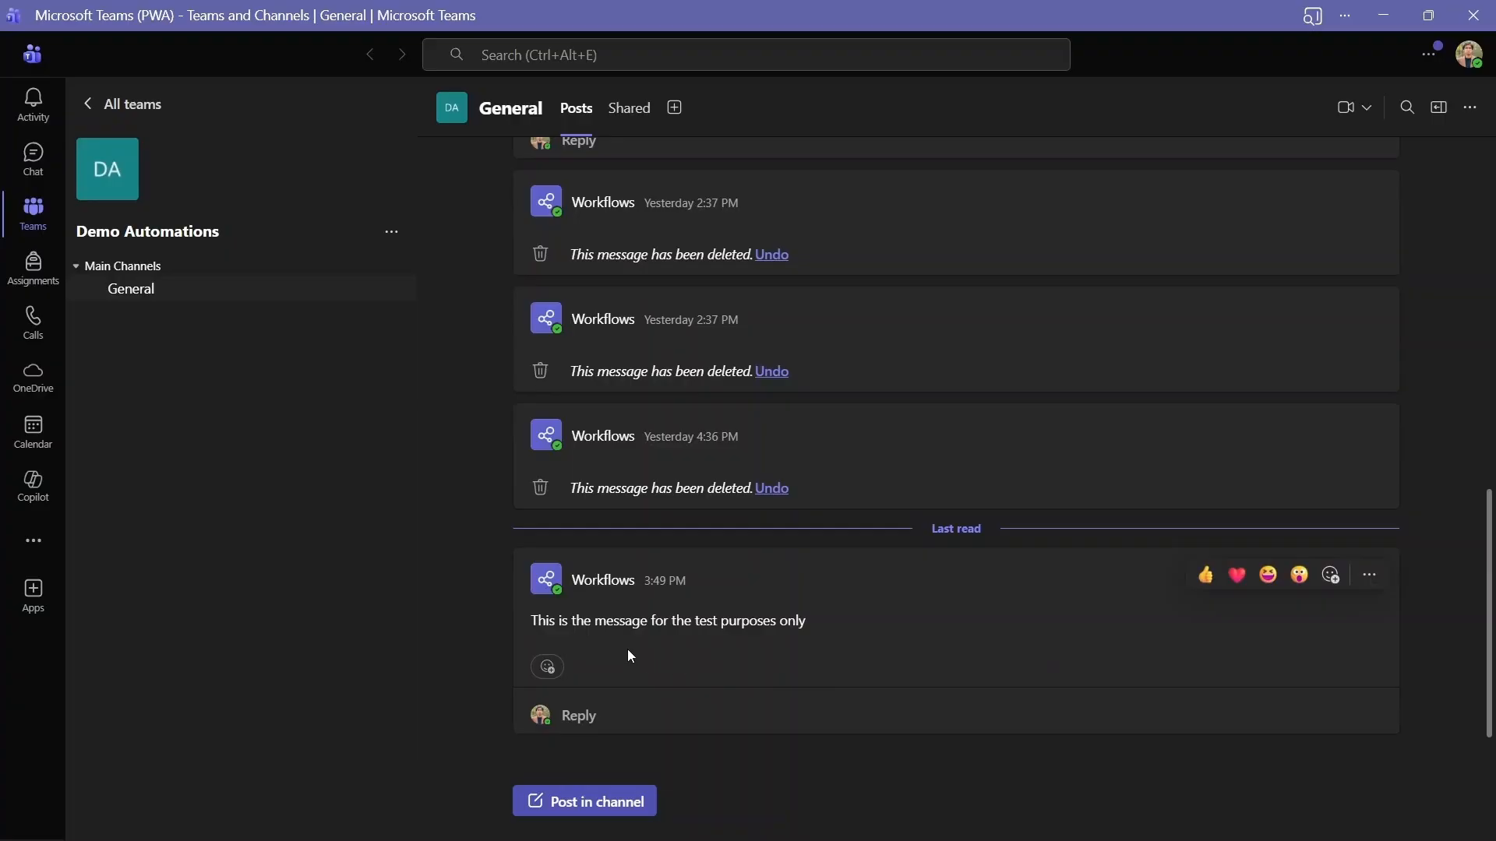
key(alt+Tab)
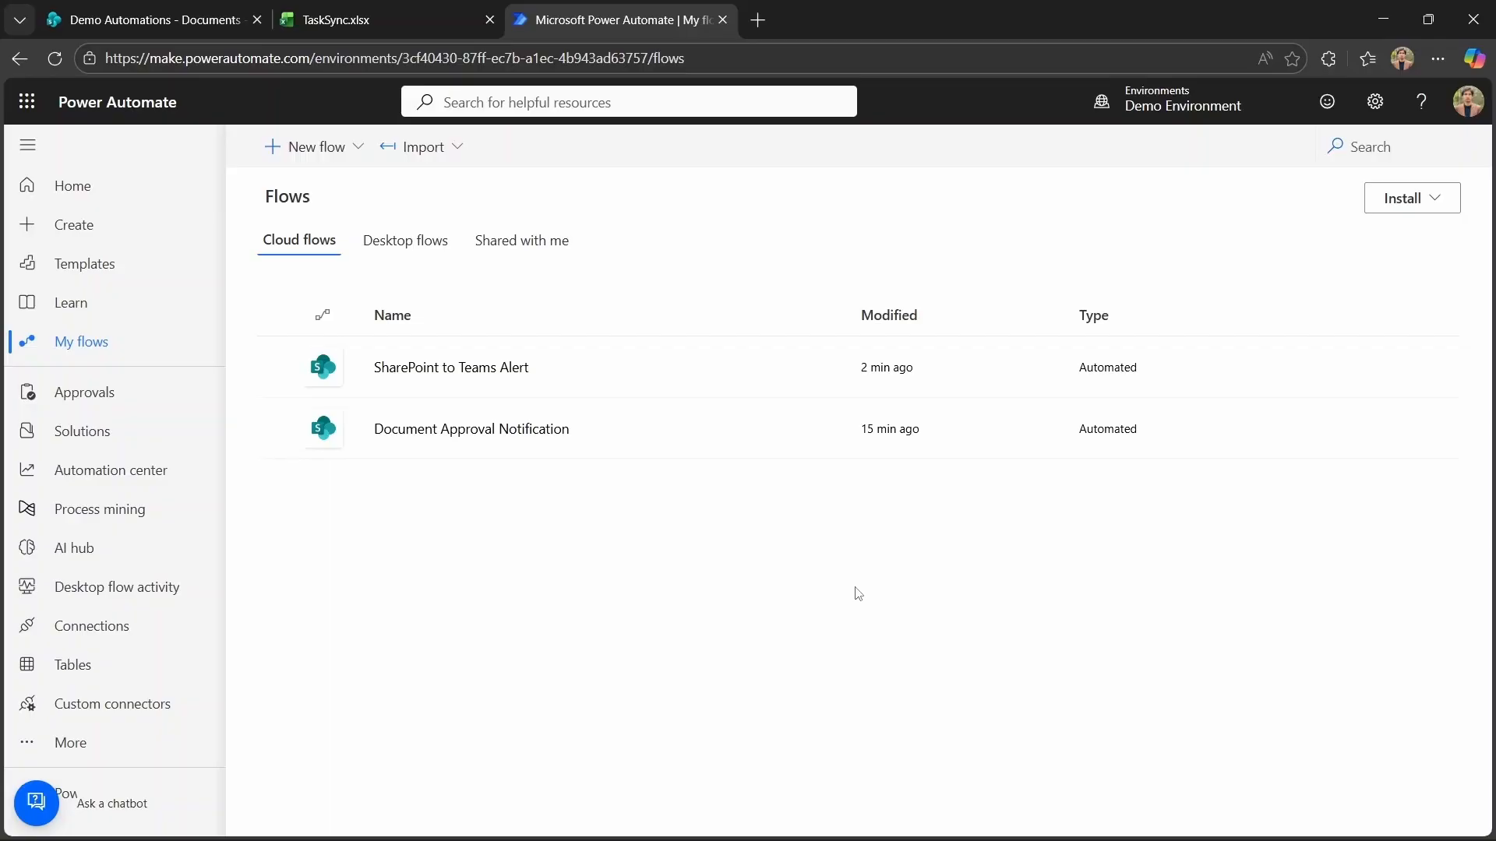
Review the SharePoint Documents library and the TaskSync.xlsx workbook.
click(175, 16)
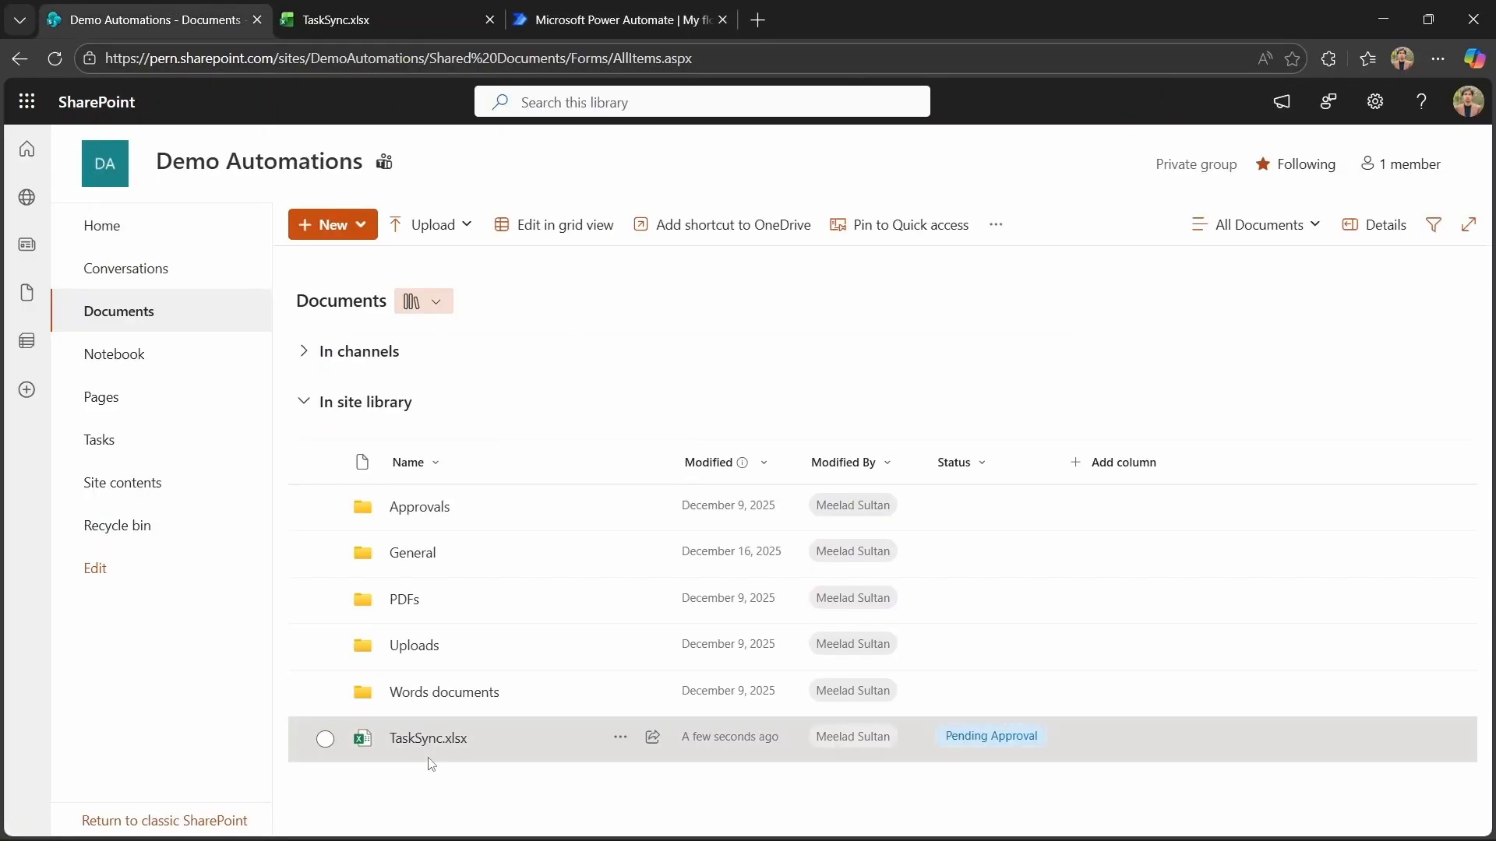
click(357, 21)
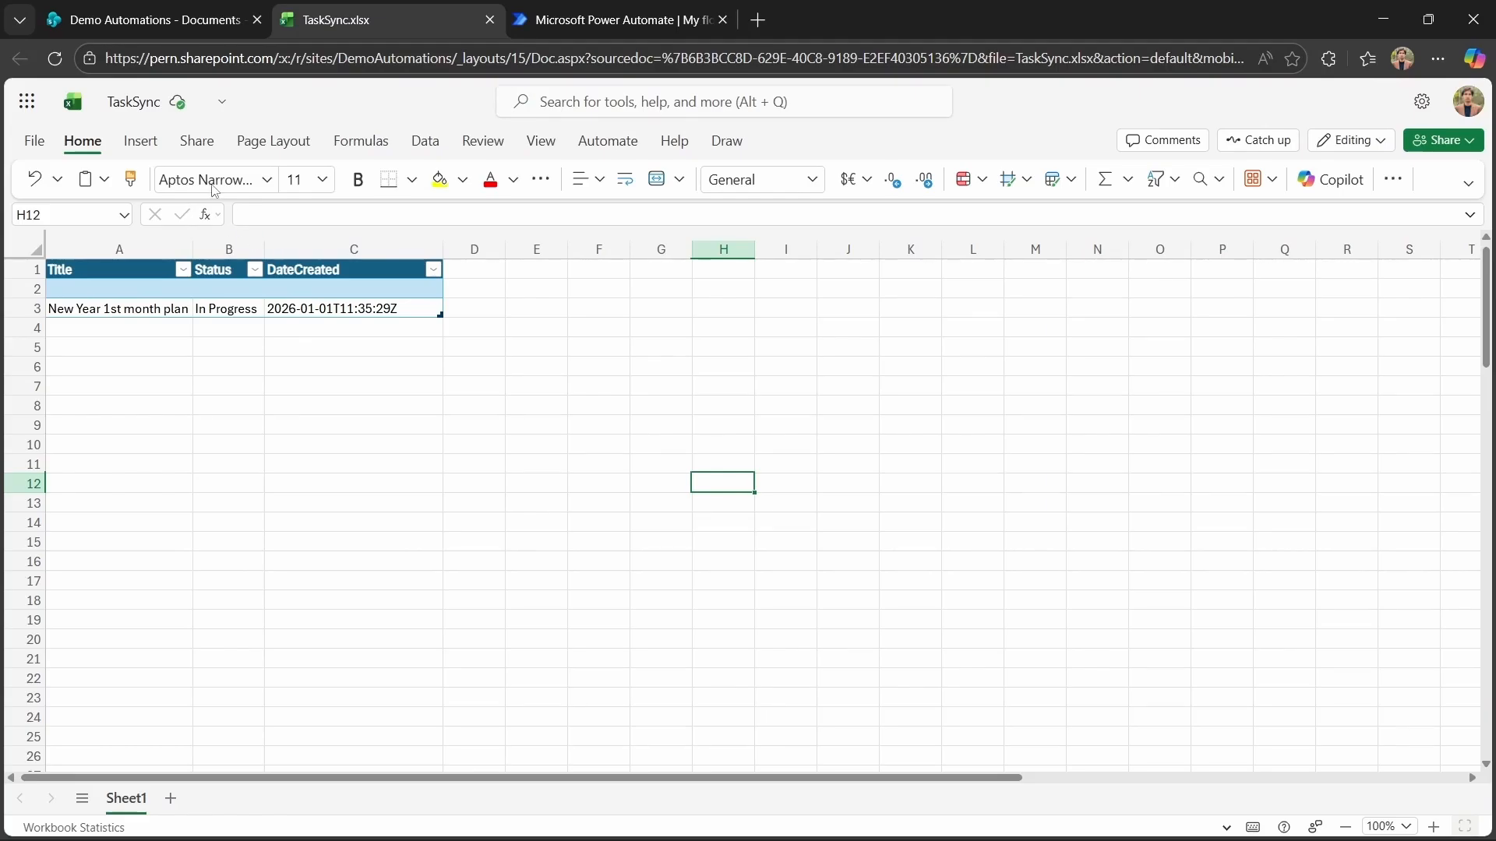
click(158, 22)
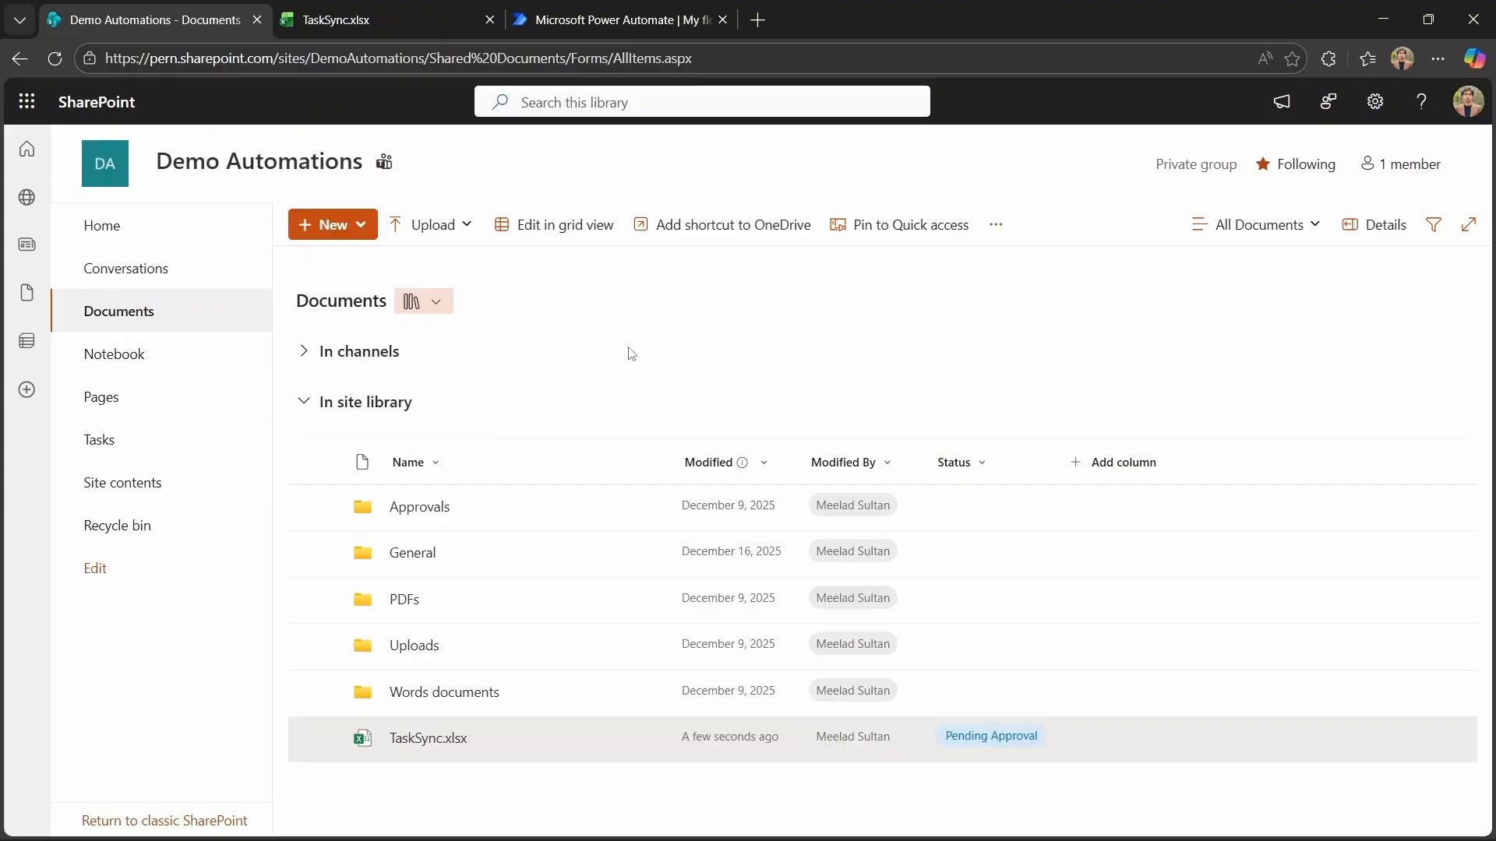
click(609, 23)
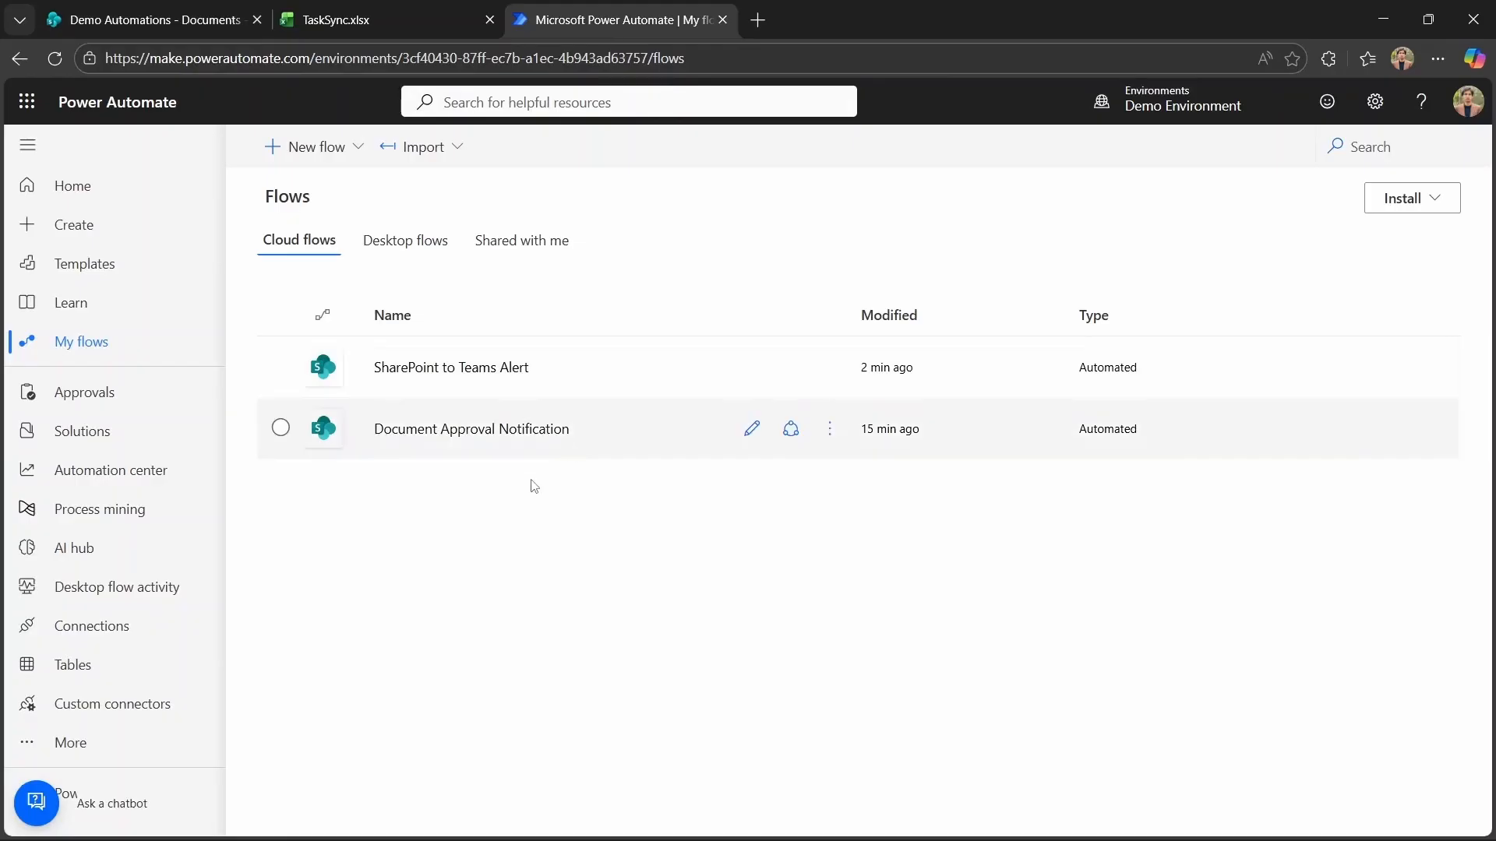
Create a scheduled cloud flow named 'Daily Task to Excel Sync' that repeats every 1 day.
click(328, 153)
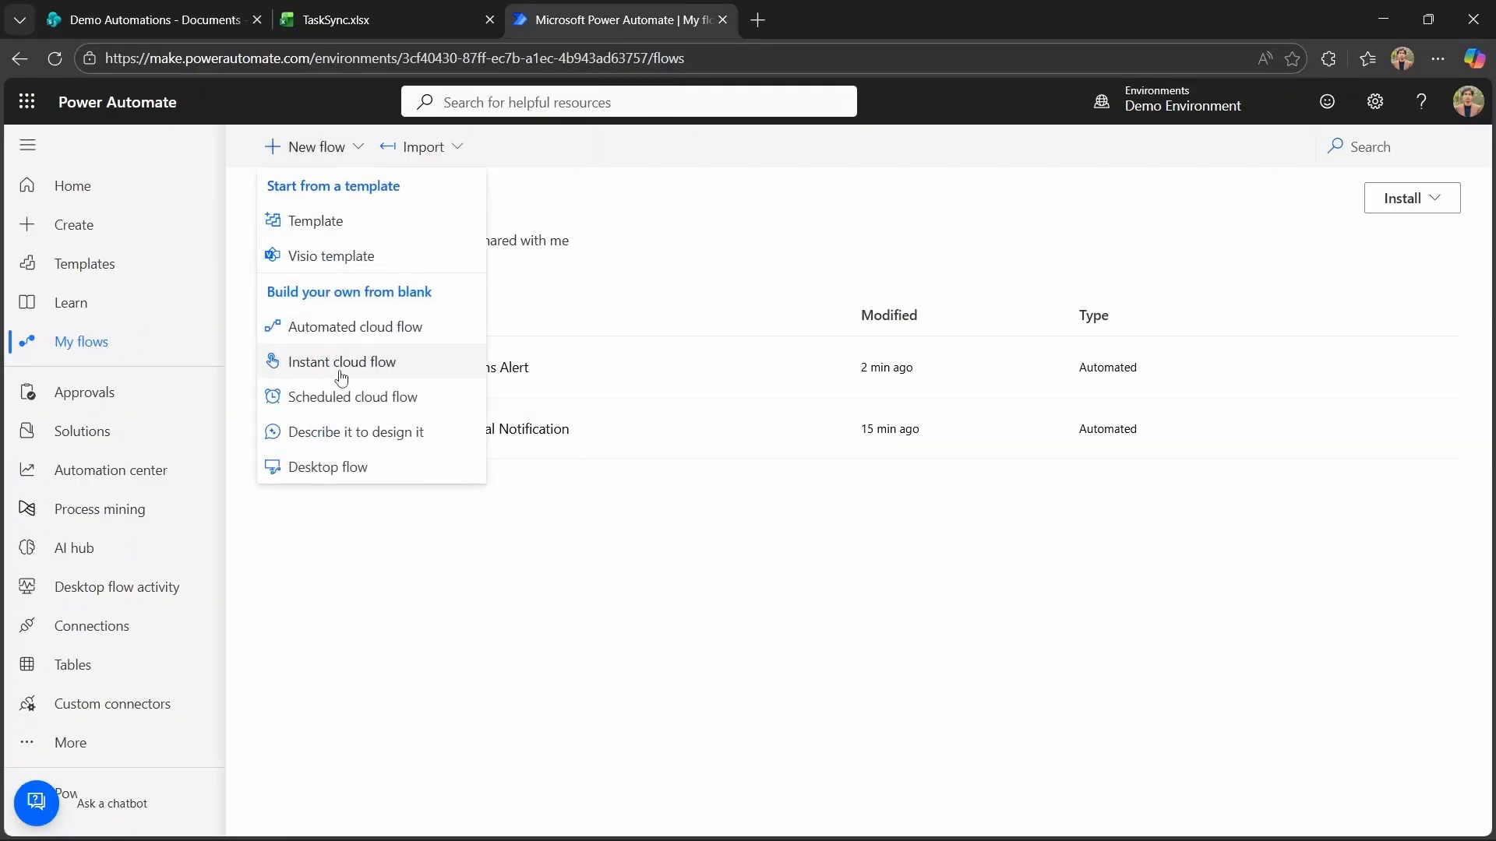
click(369, 406)
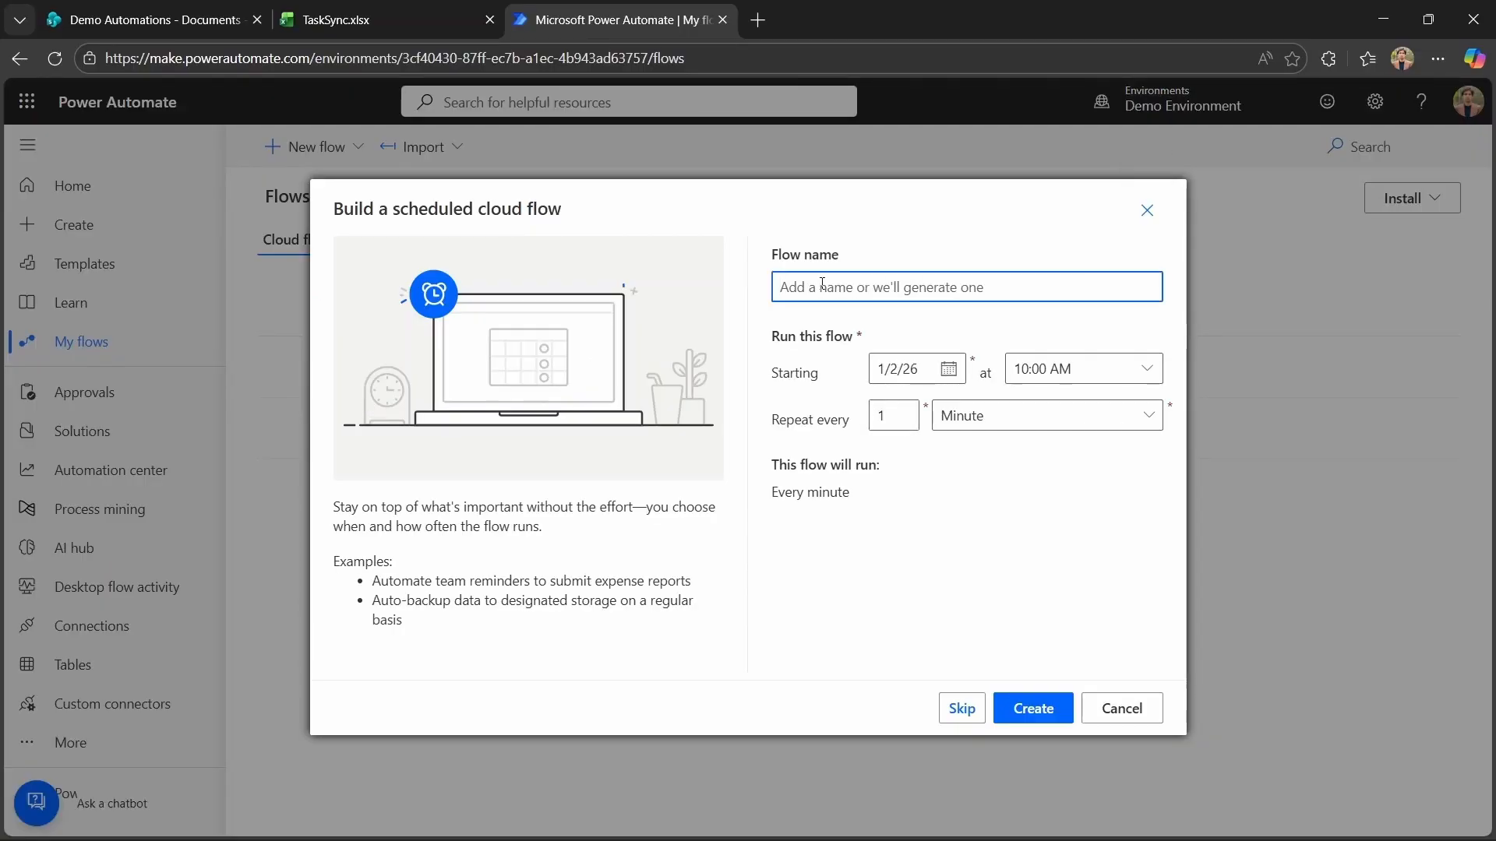
text(Daily Task to Excel Sync)
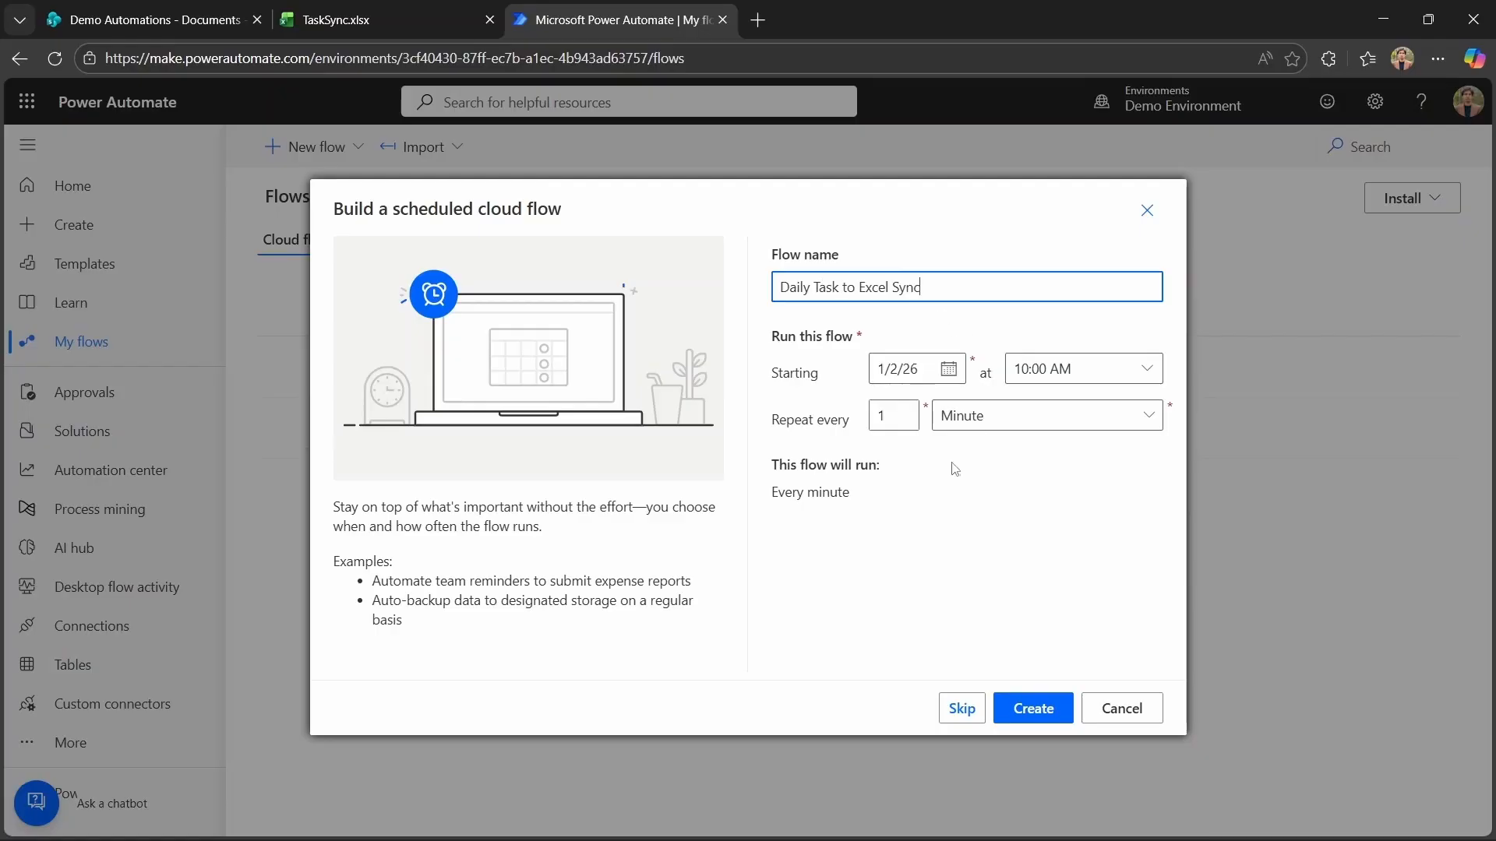
click(1142, 424)
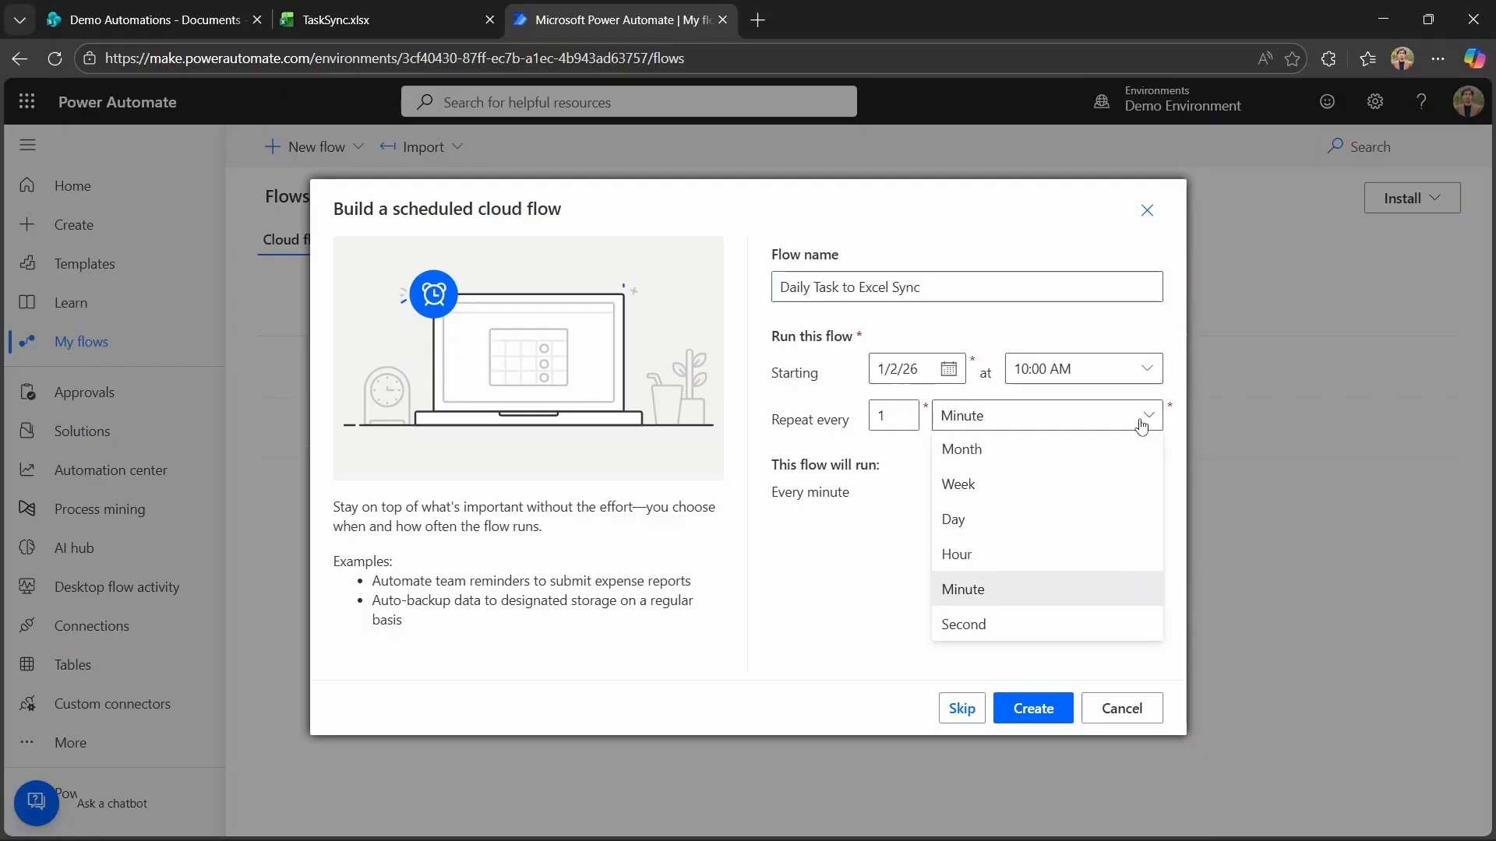
click(1017, 522)
click(1044, 710)
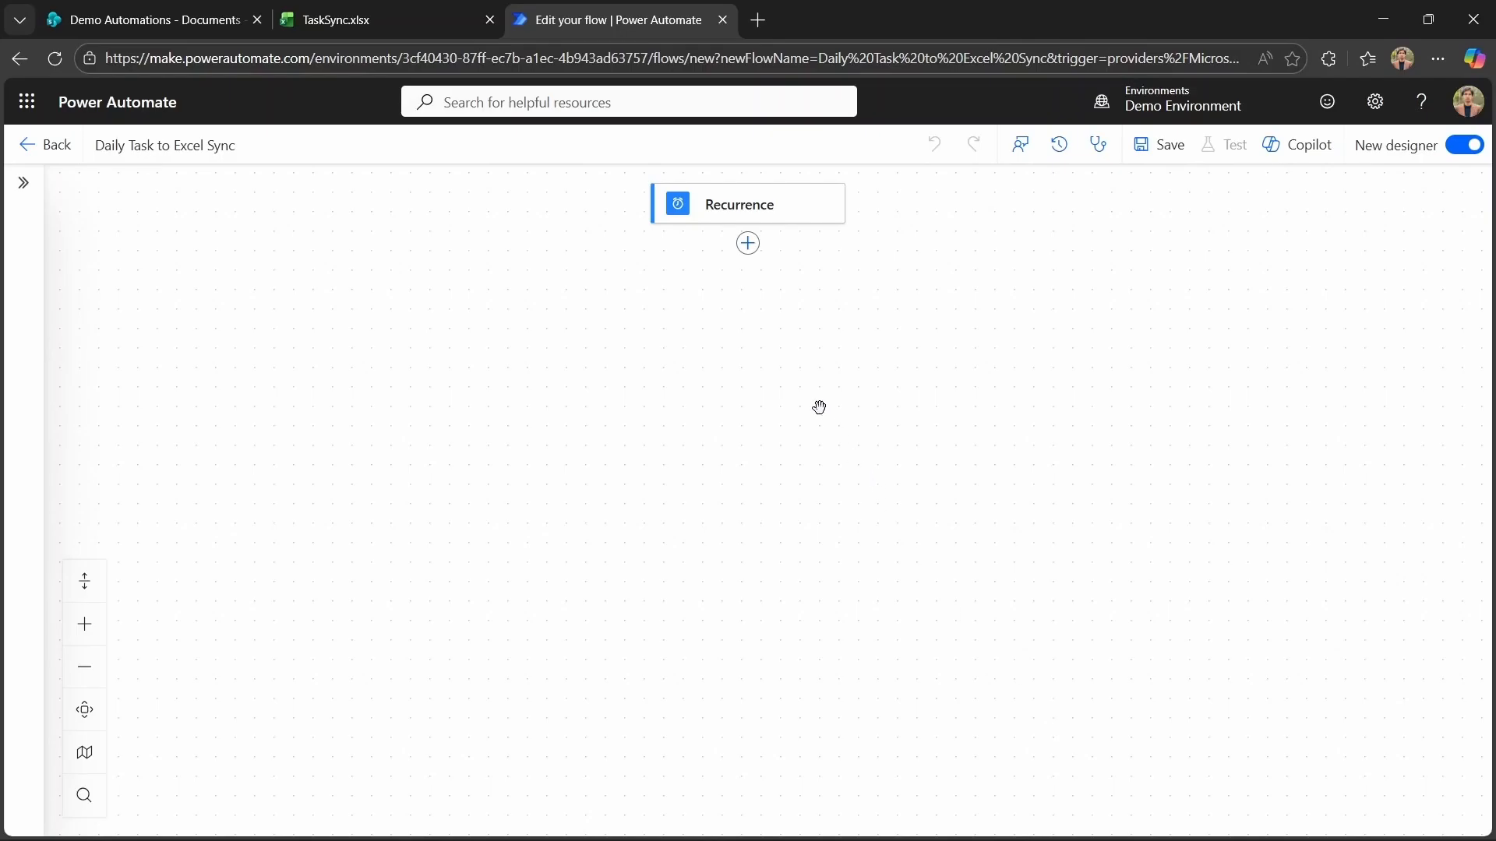
Add a SharePoint Get items action for the Demo Automations site and the Tasks list.
click(748, 244)
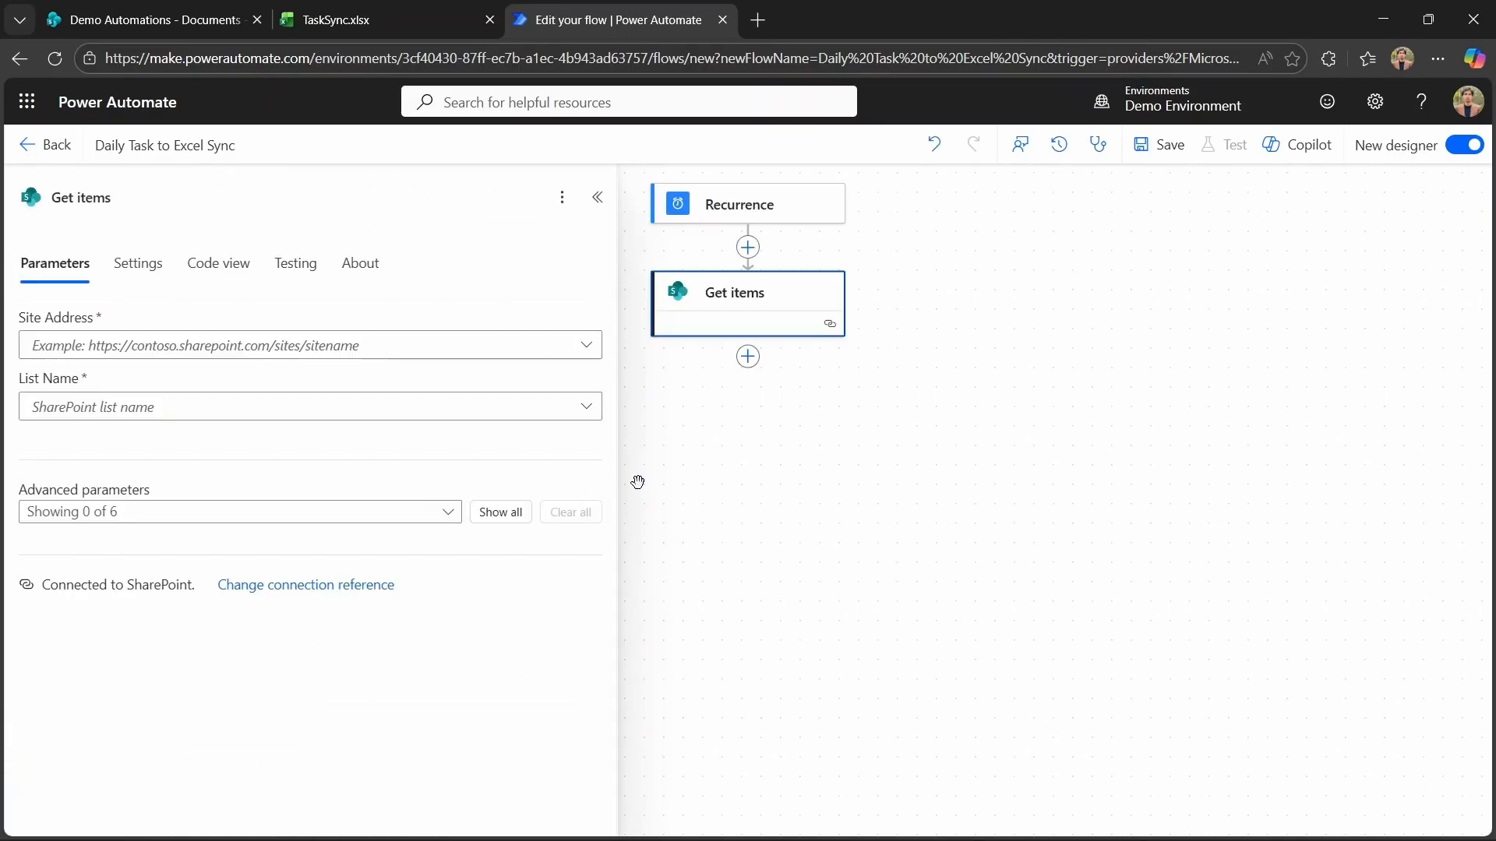
click(586, 349)
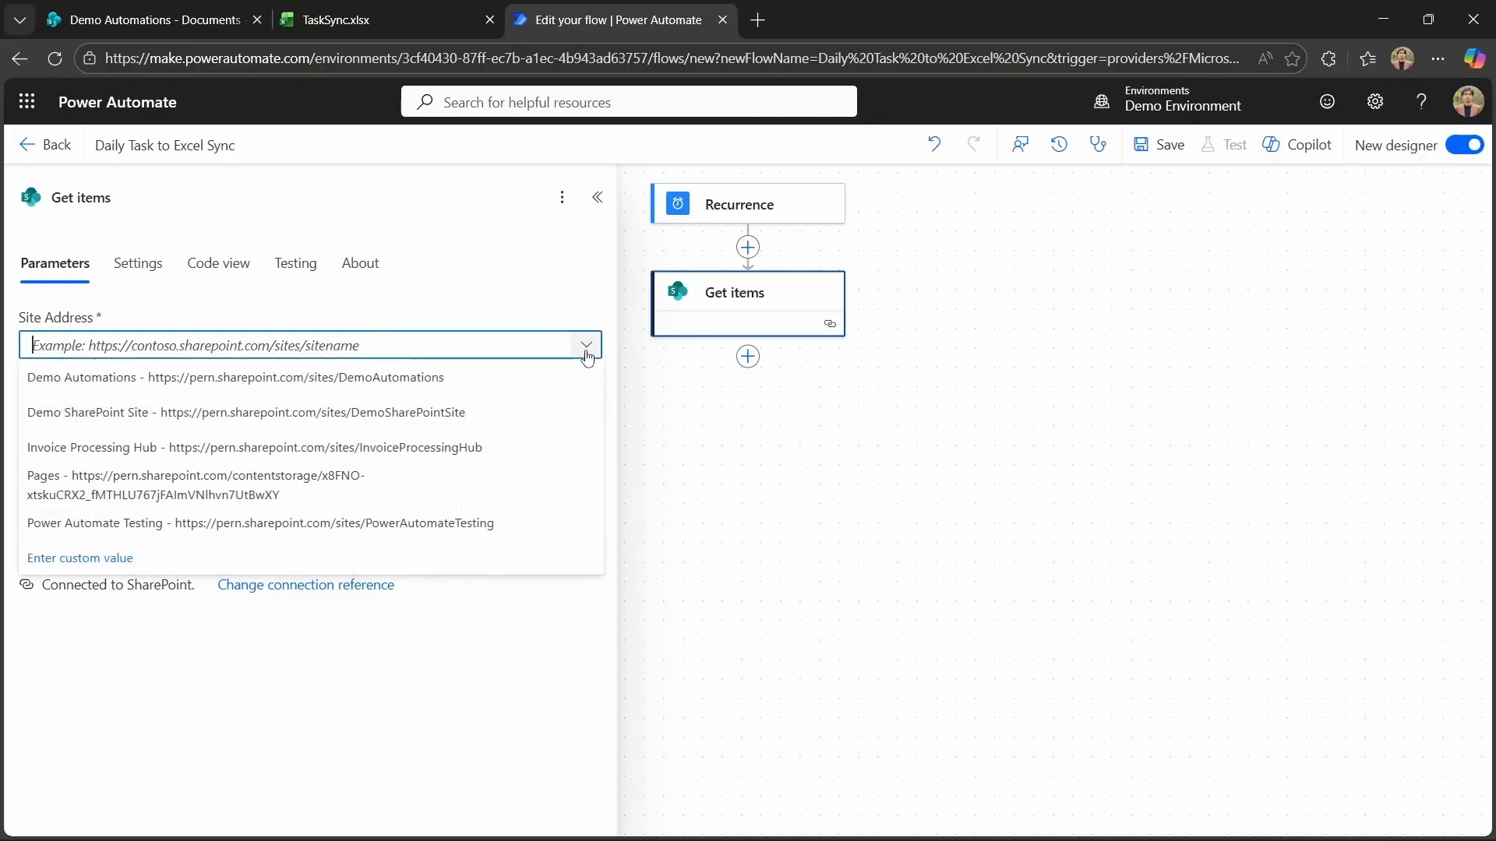
click(391, 379)
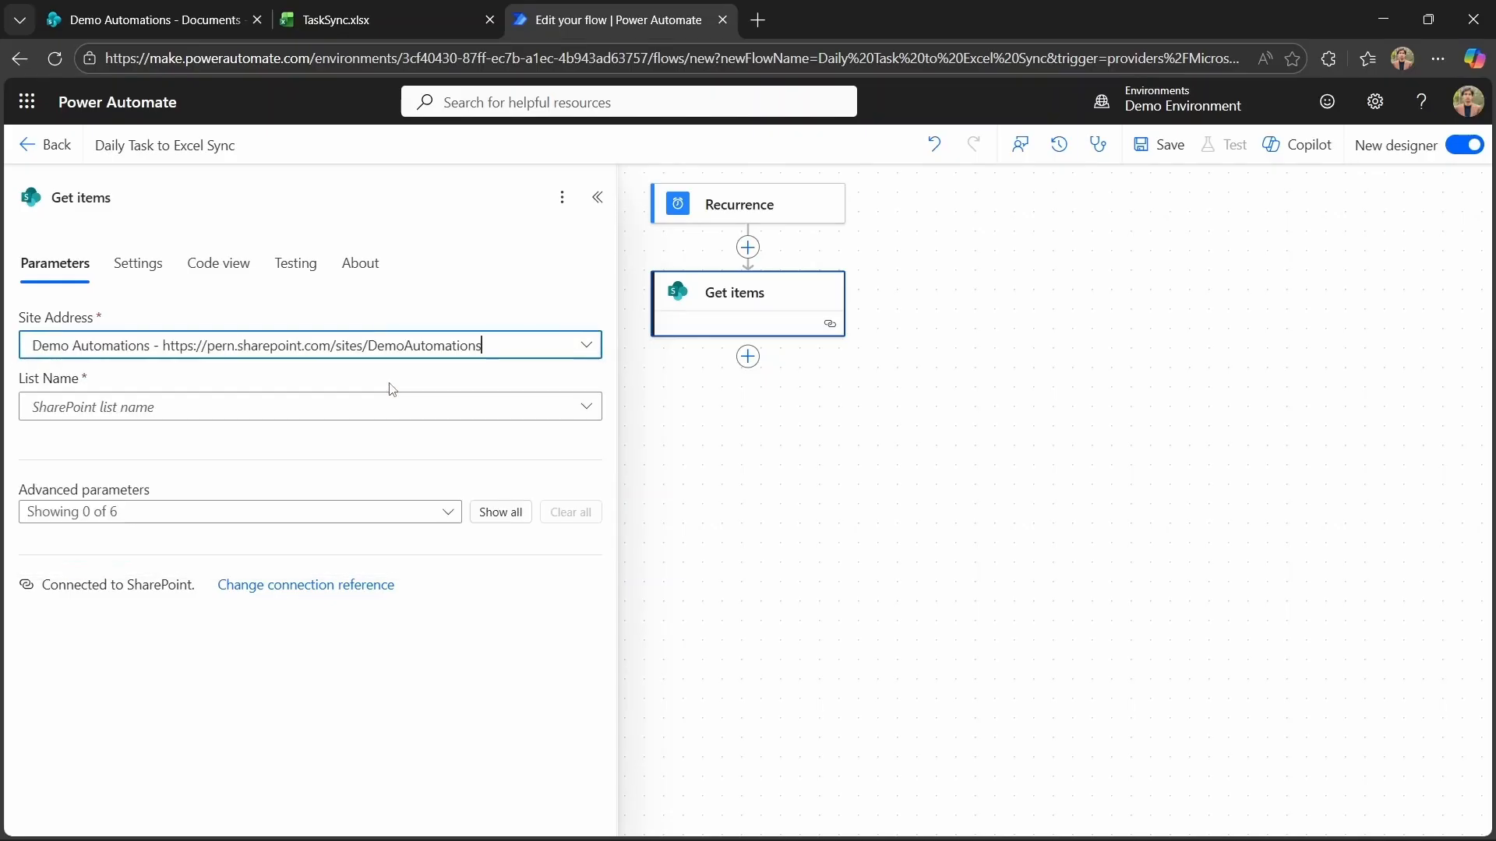
click(586, 413)
click(452, 438)
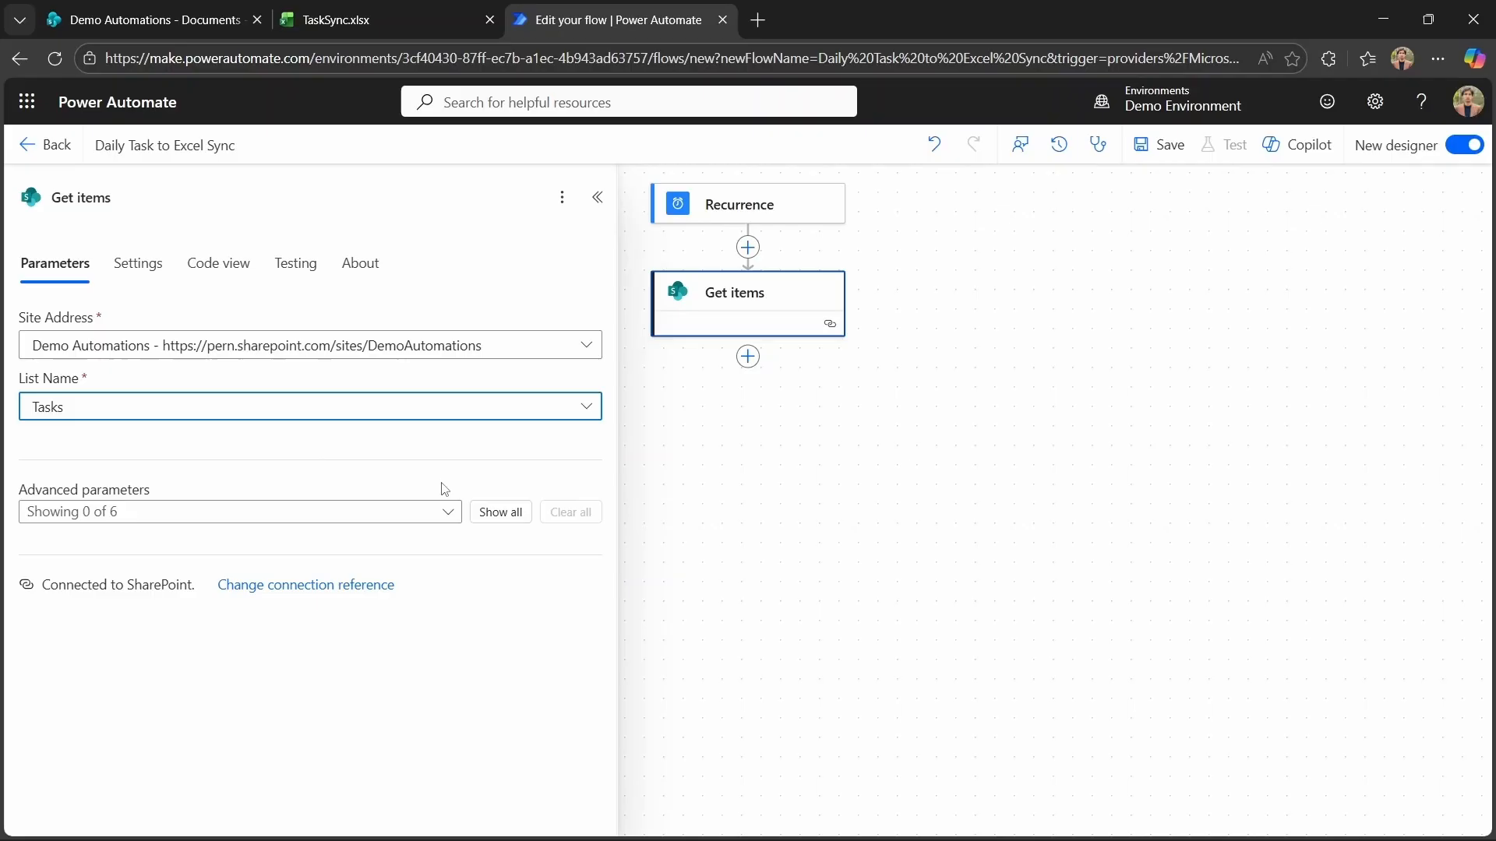
Show all advanced parameters of Get items and set the Filter Query to 'Modified ne null'.
click(507, 512)
click(368, 590)
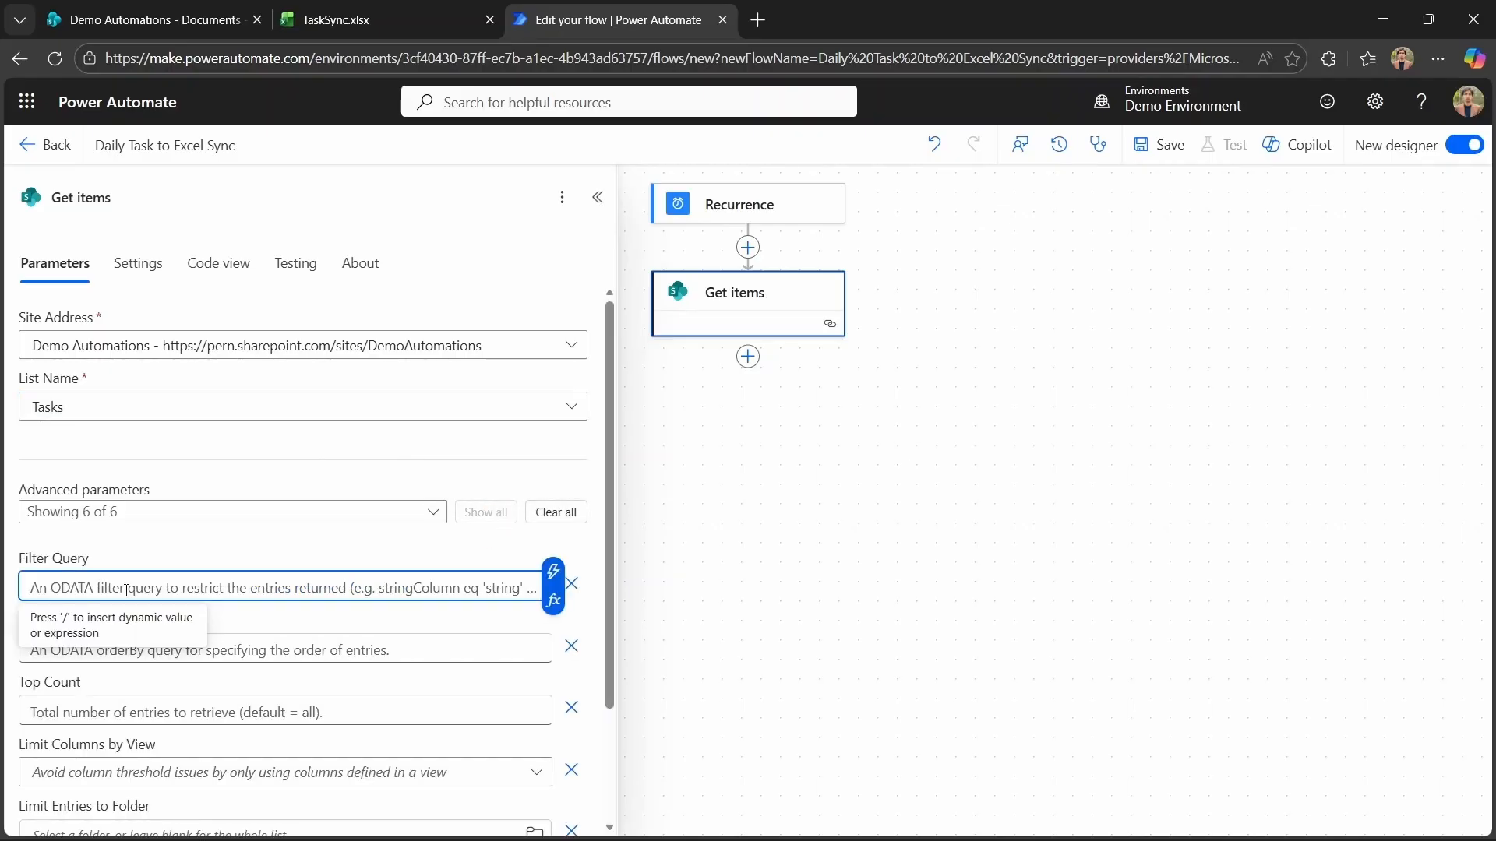
text(Modified ne null)
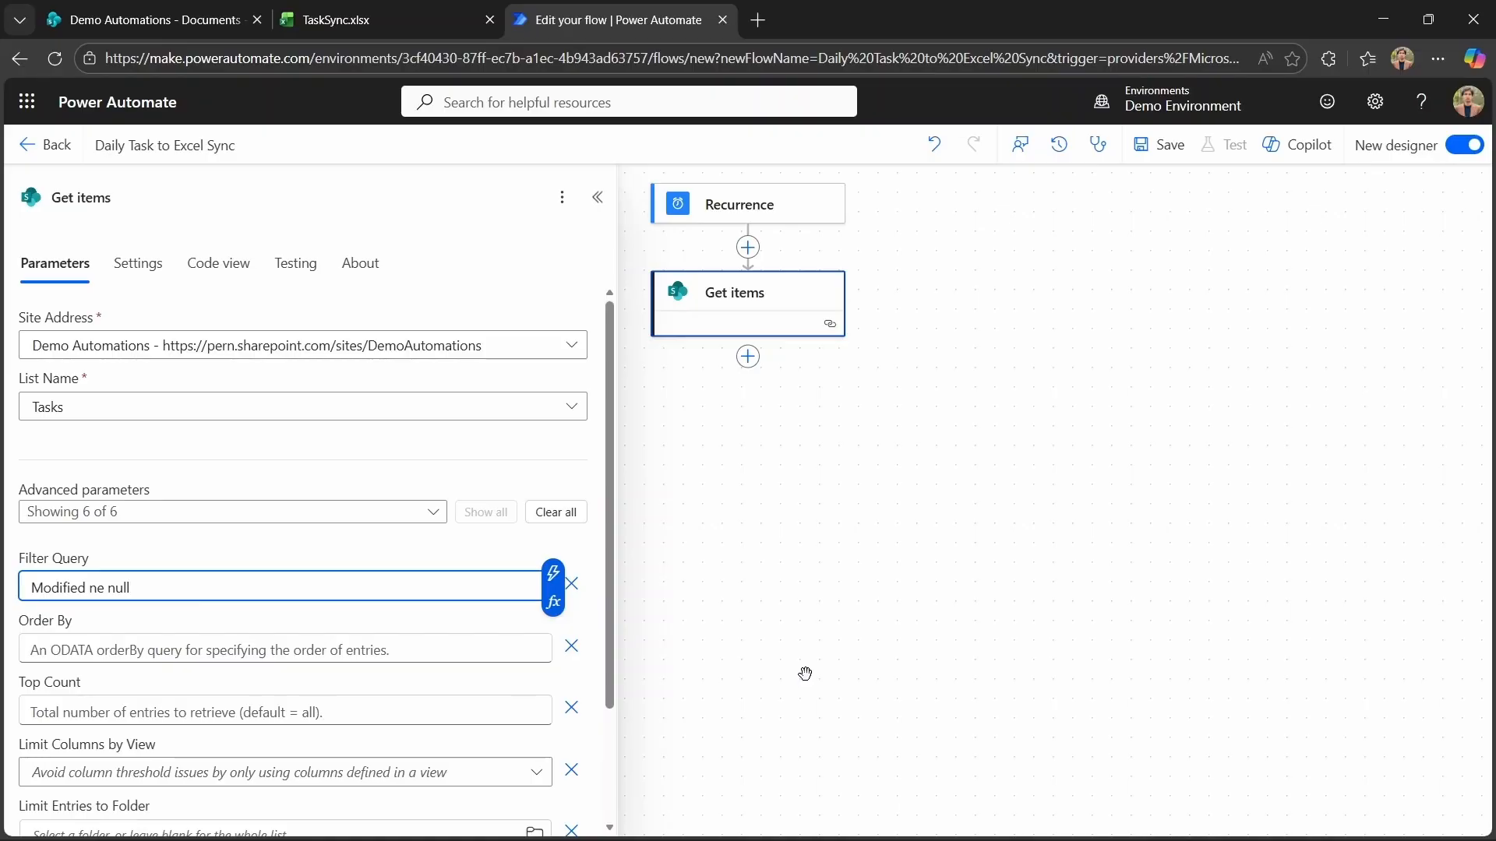
click(884, 621)
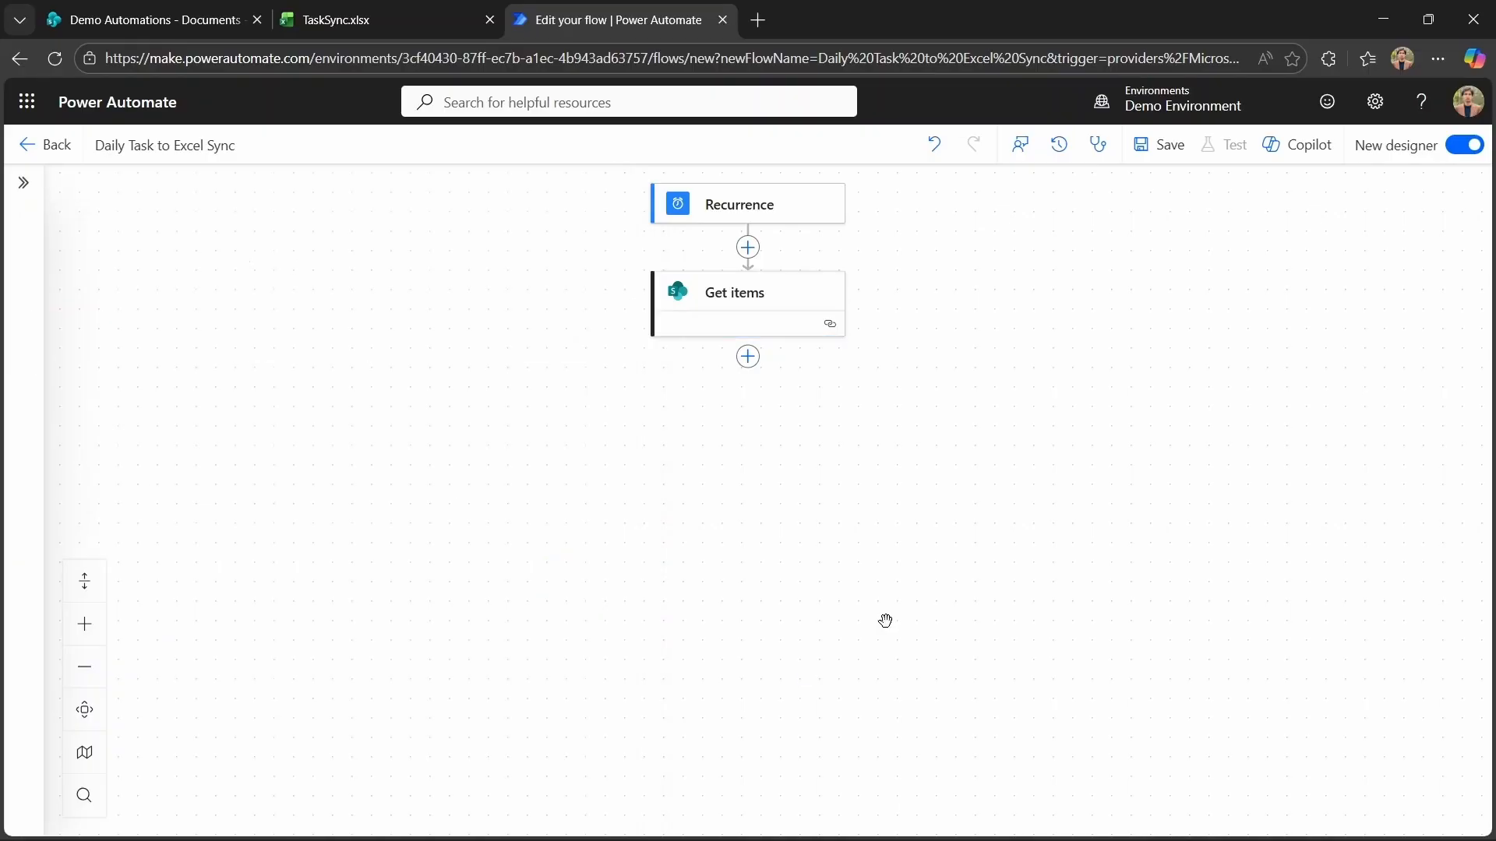
Add an Apply to each loop below Get items that iterates over the Get items body/value output.
click(748, 358)
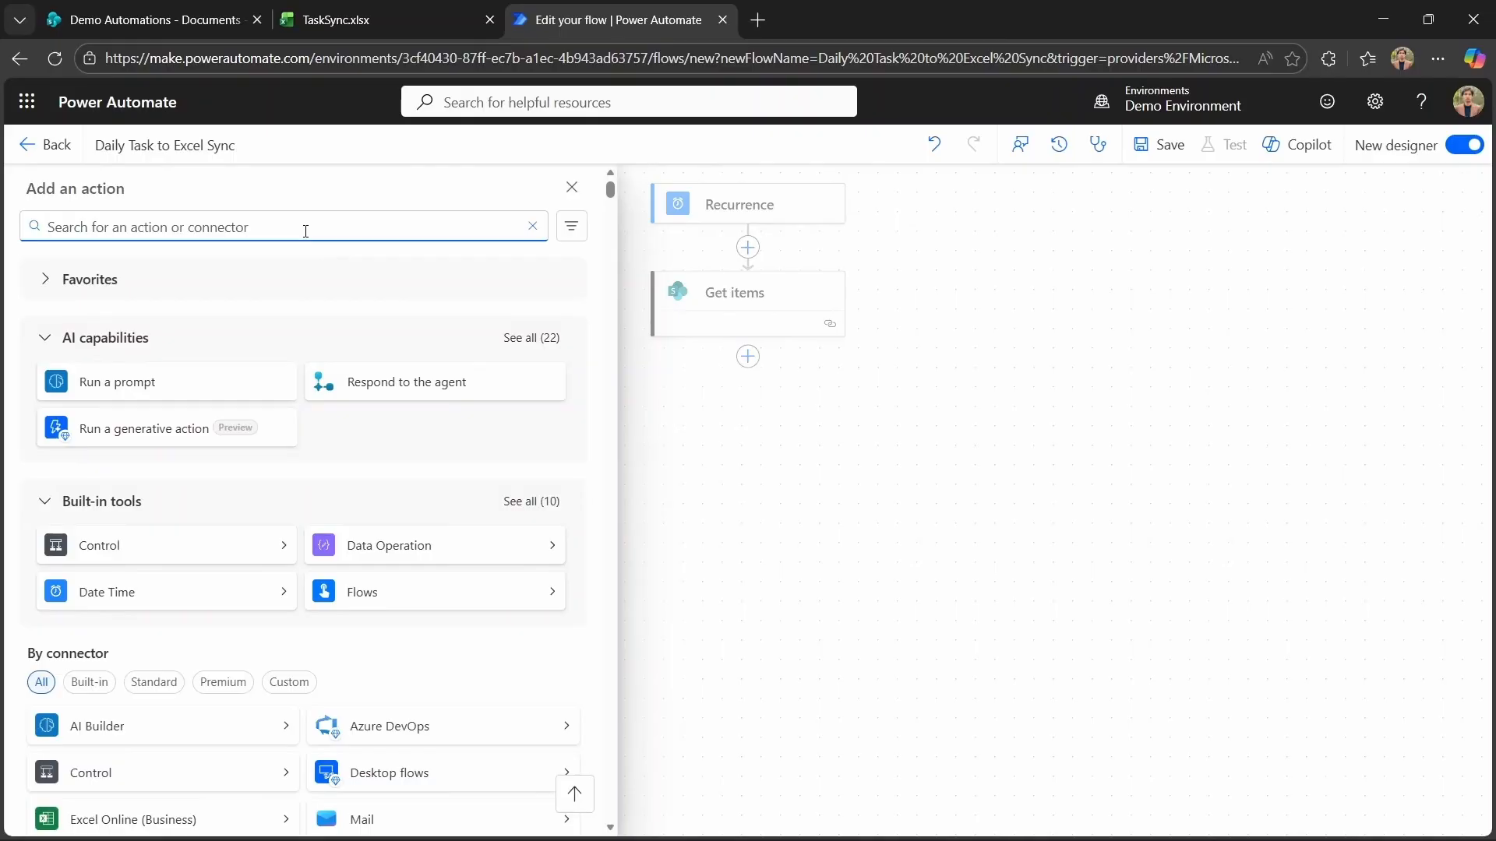
text(apply to each)
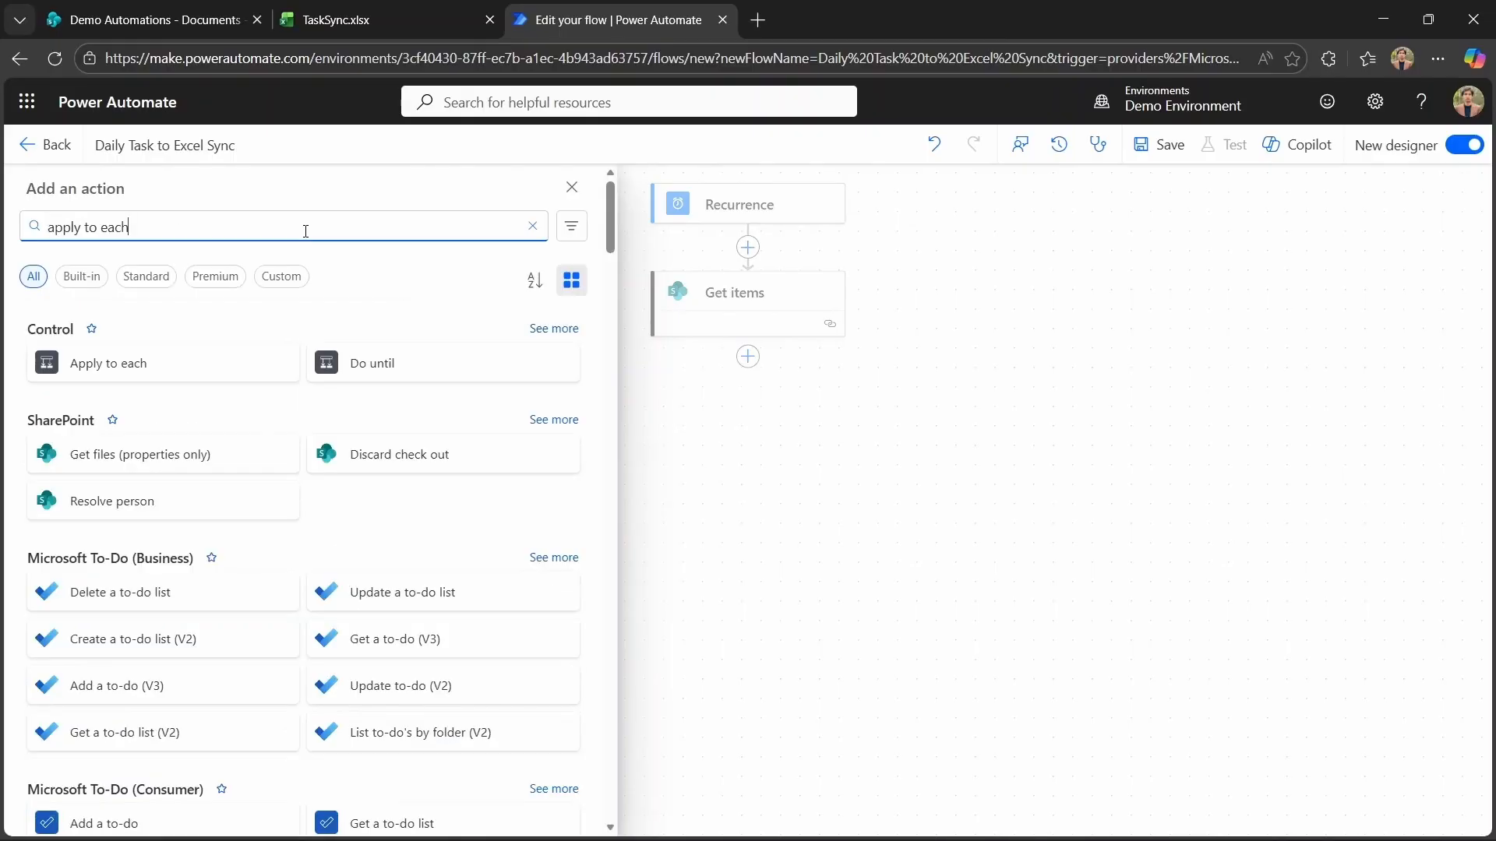
click(193, 356)
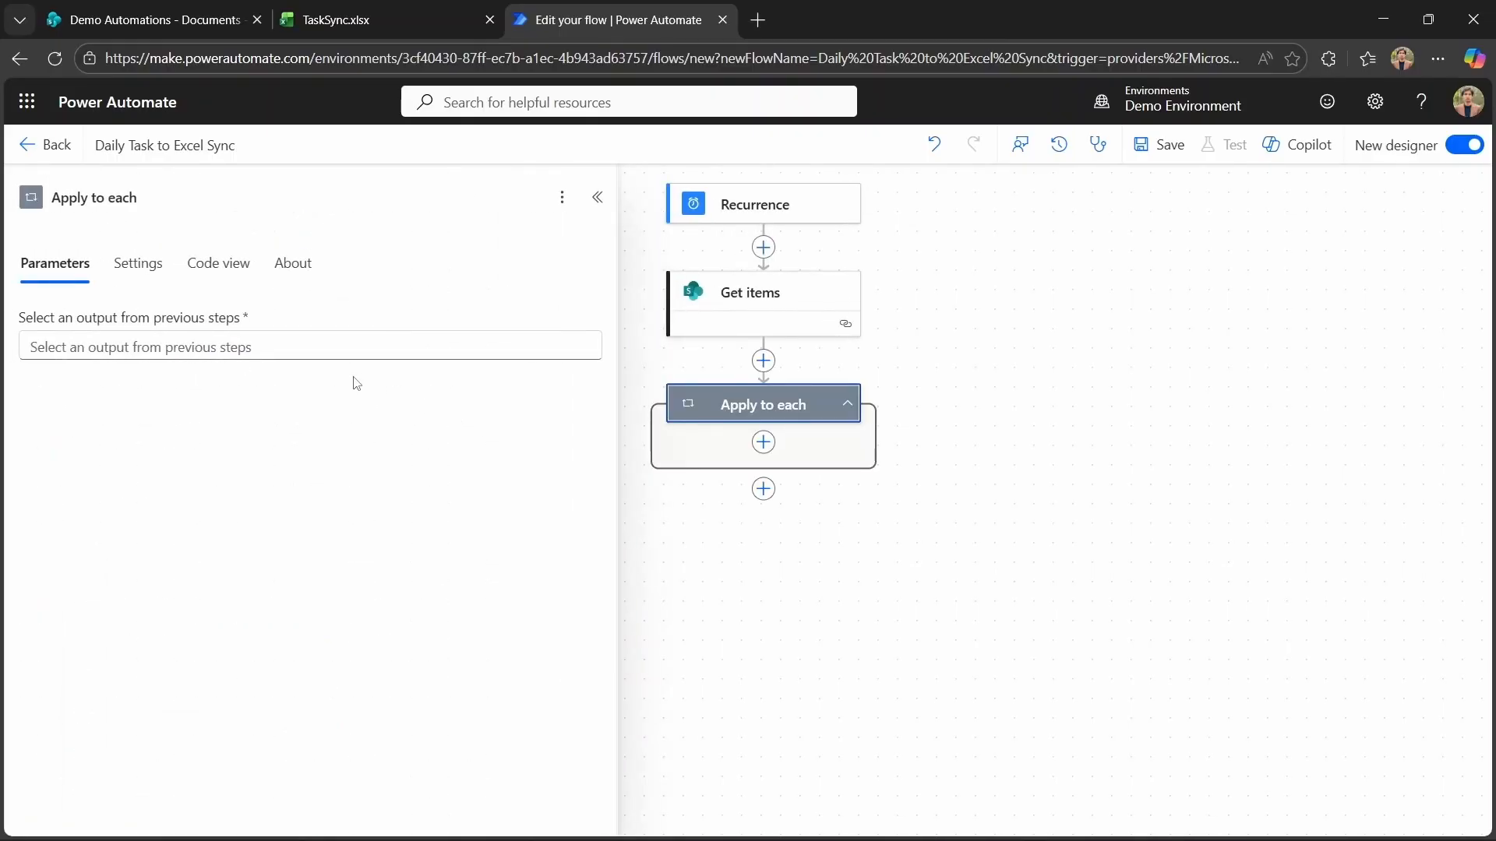
click(269, 341)
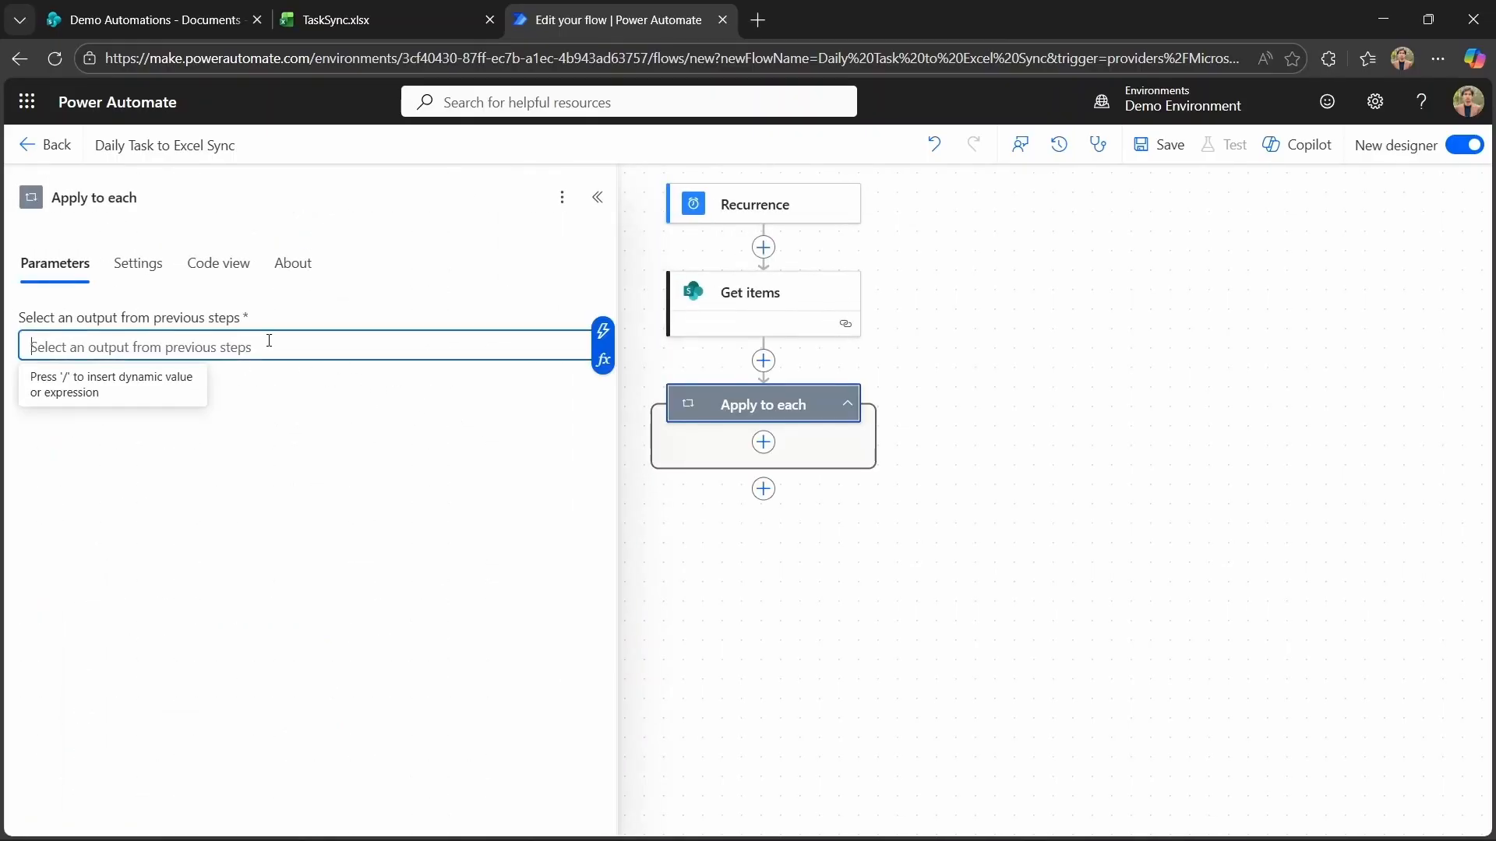
click(603, 330)
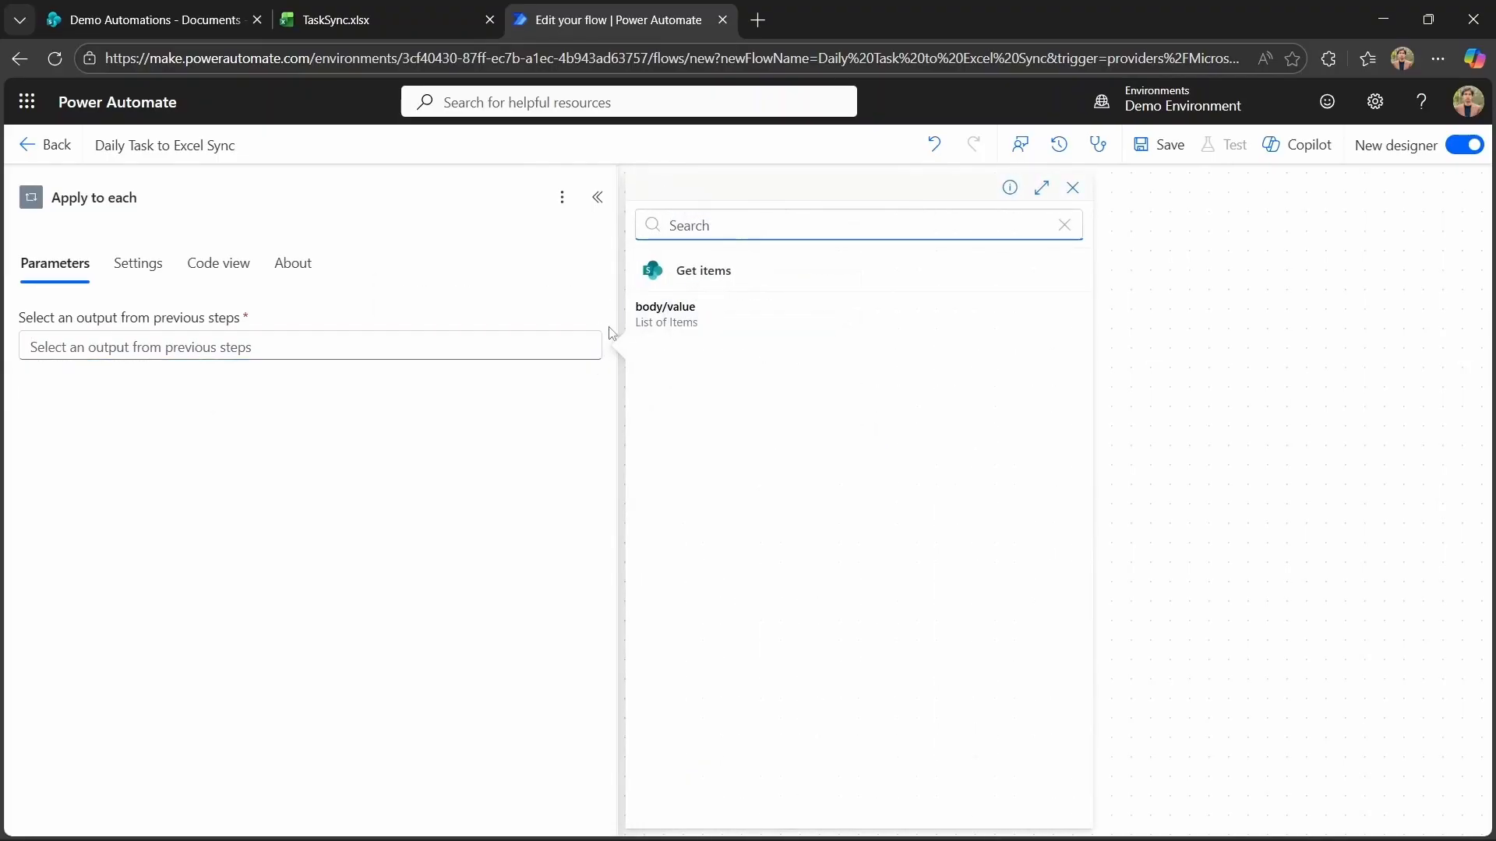
click(677, 336)
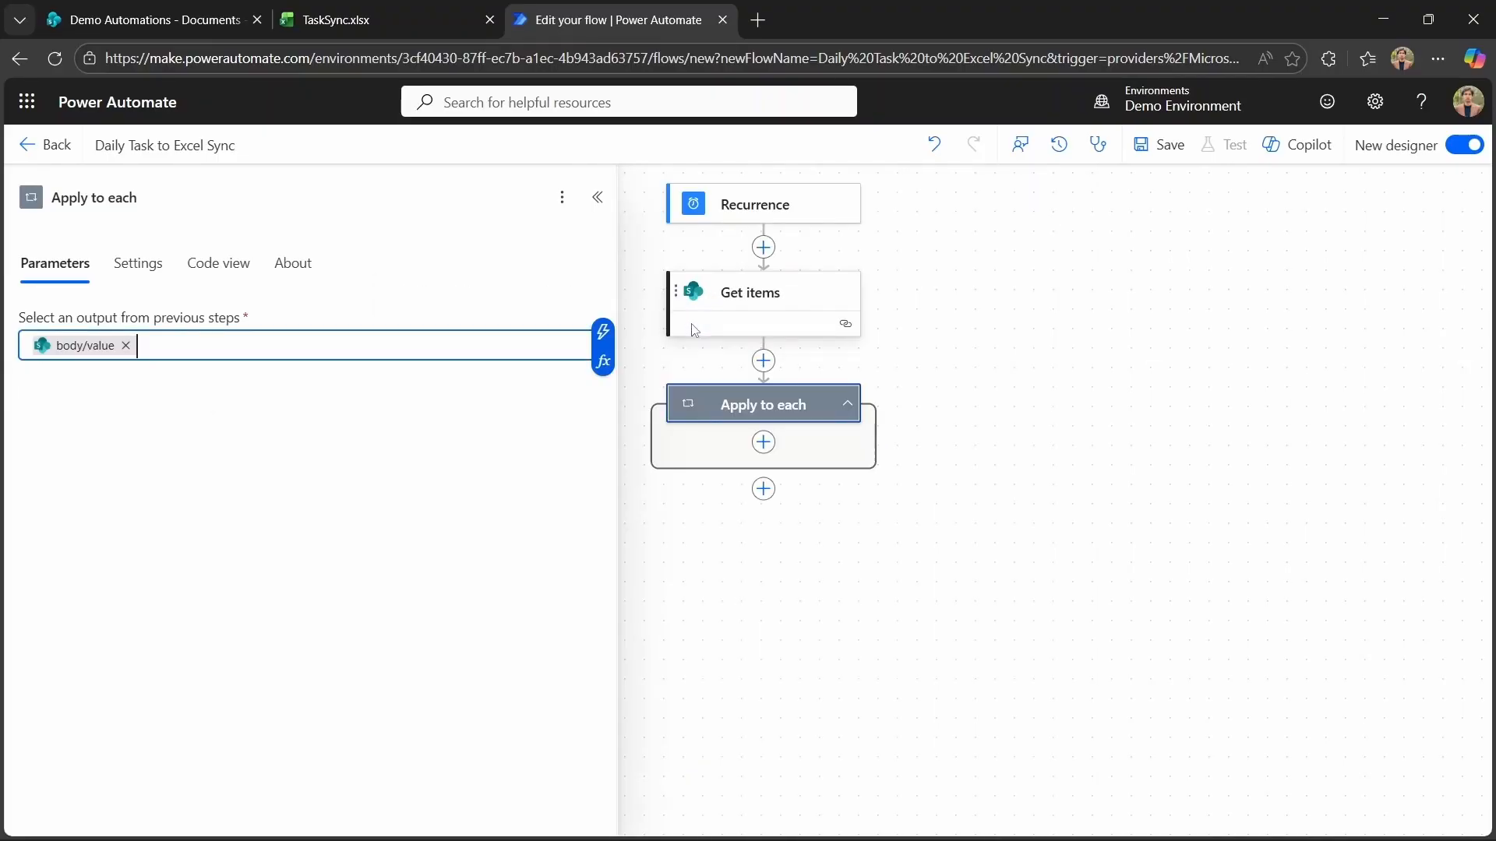
click(723, 573)
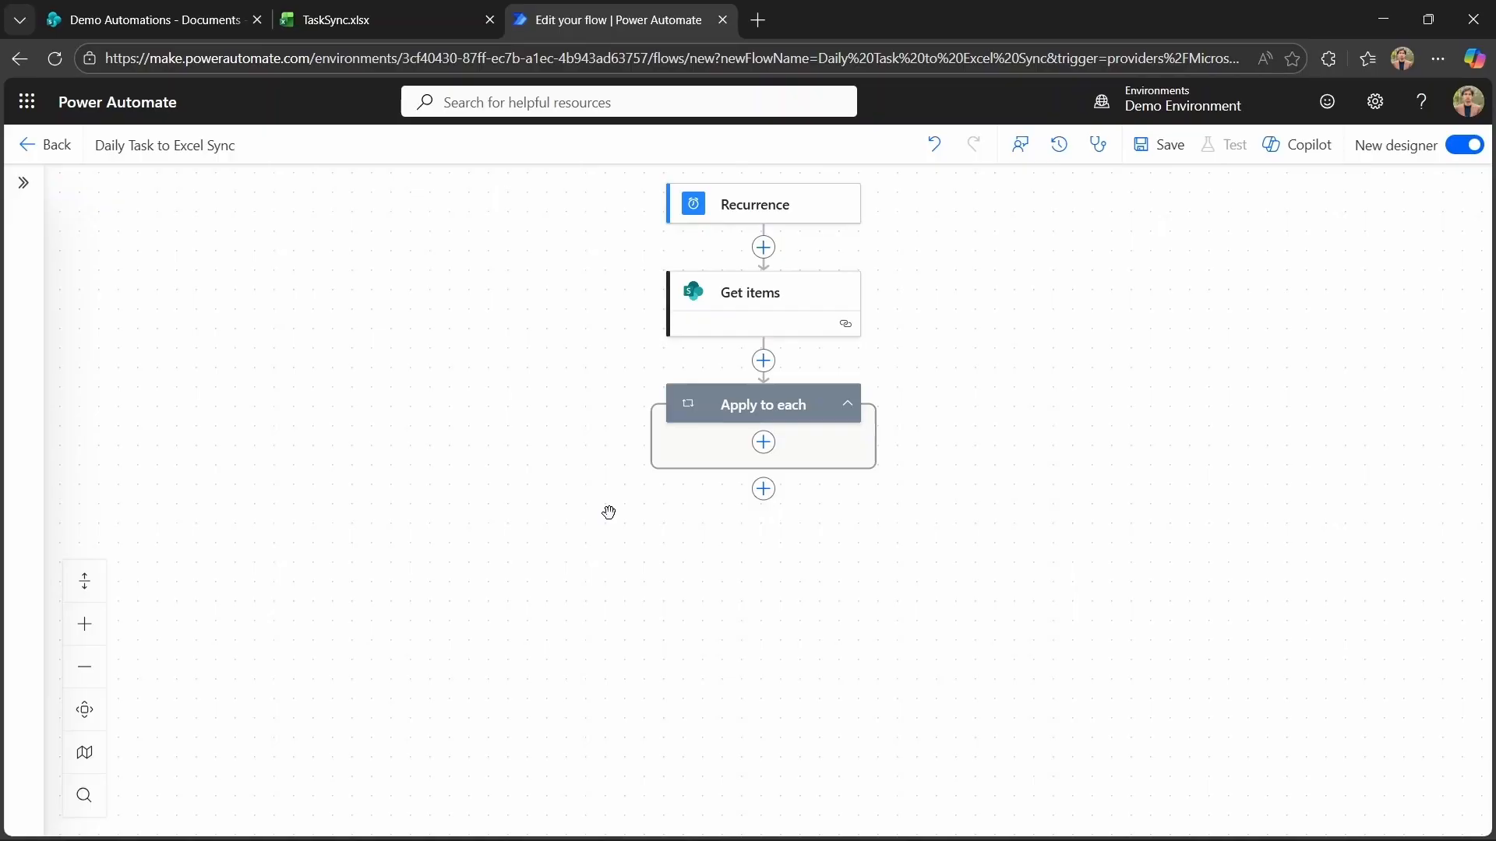
Add an Excel 'Add a row into a table' action inside the loop, using Group - Demo Automations location and Documents library.
click(764, 443)
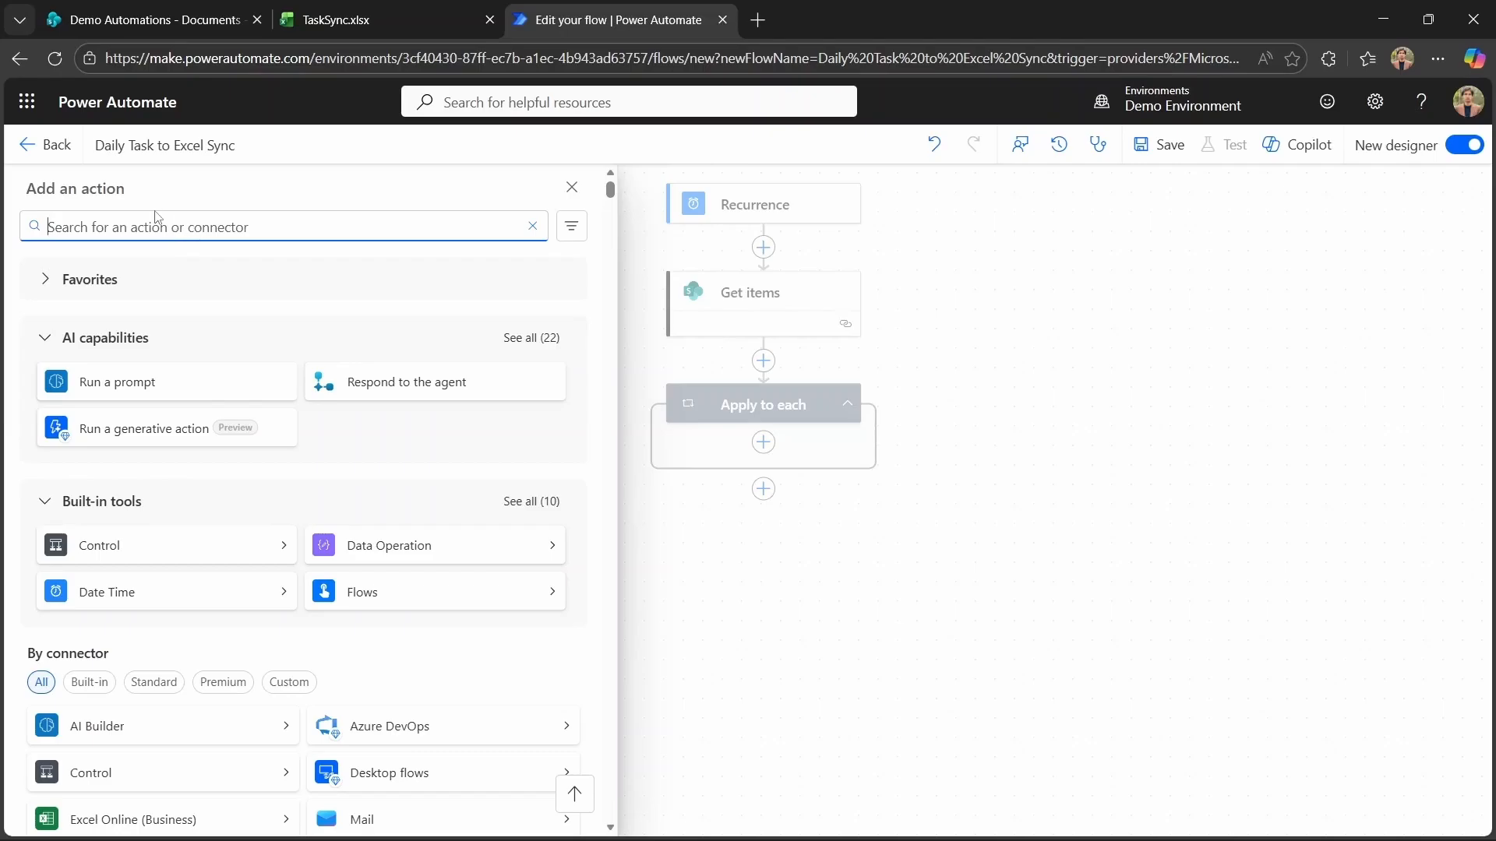
text(add a row to a table)
click(150, 361)
click(586, 346)
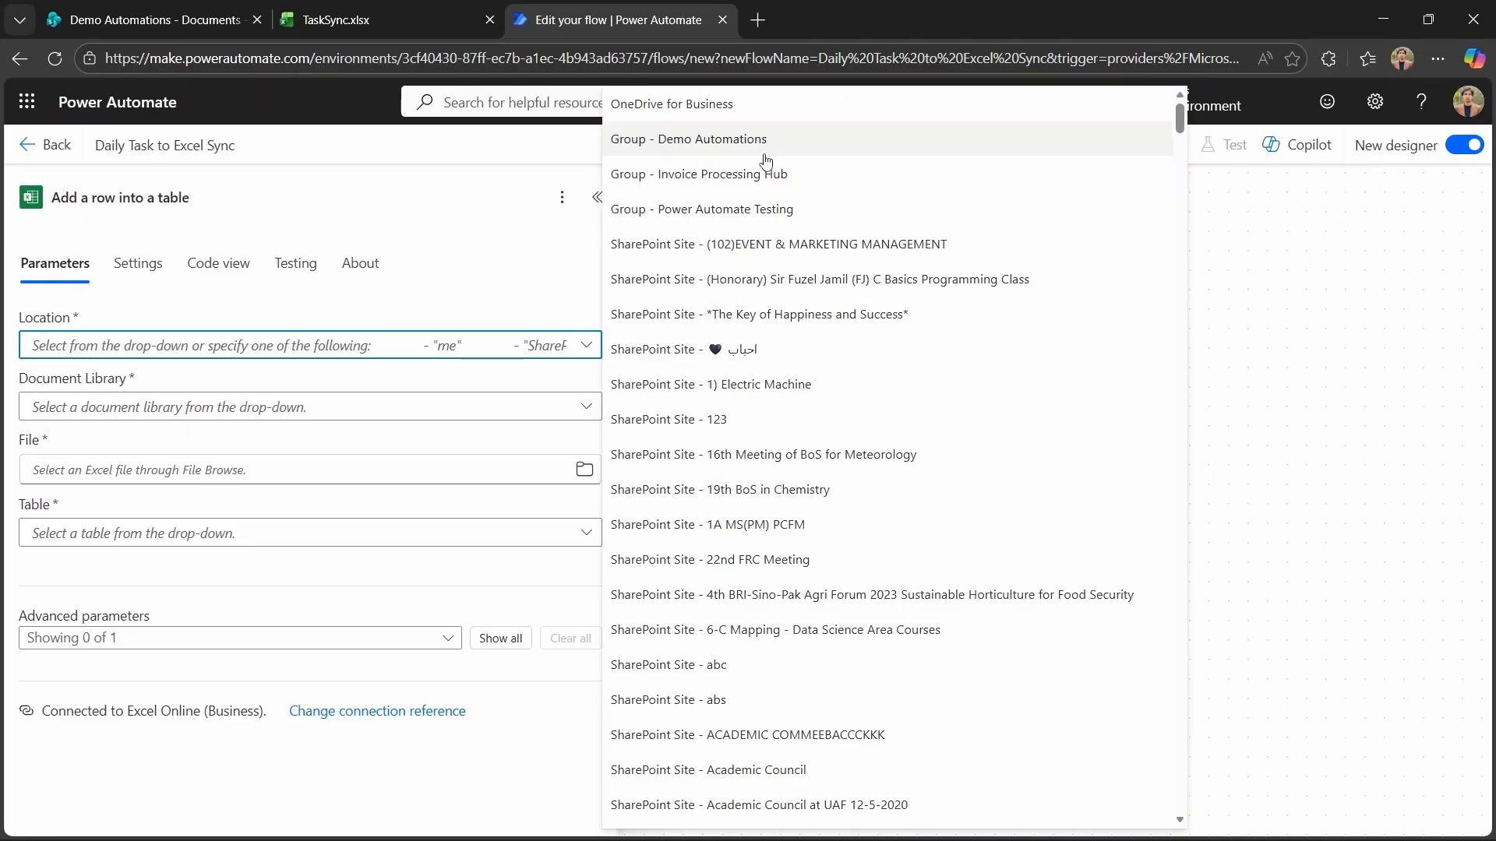
click(764, 155)
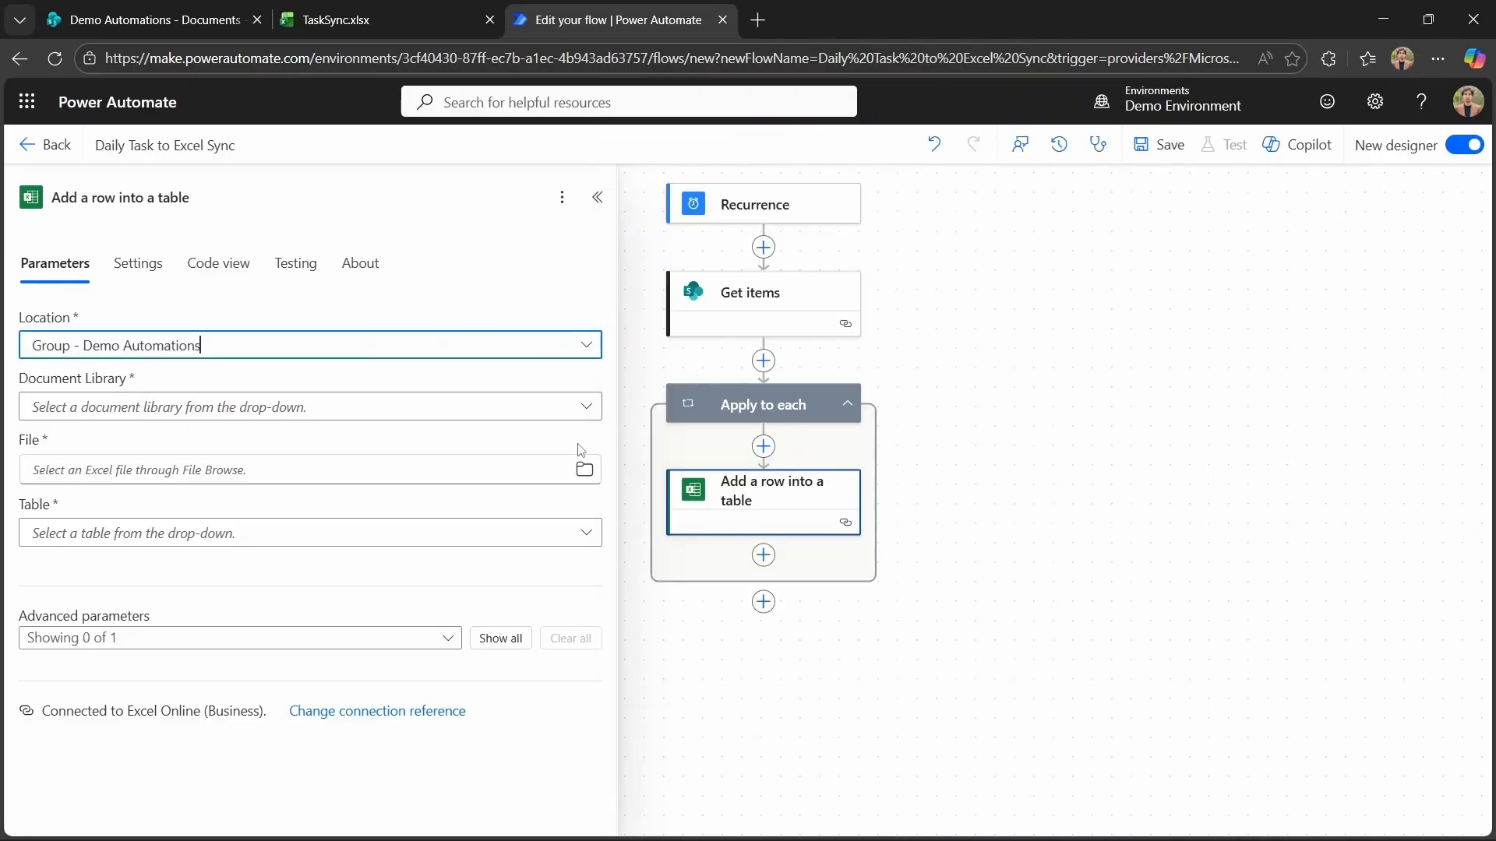
click(596, 404)
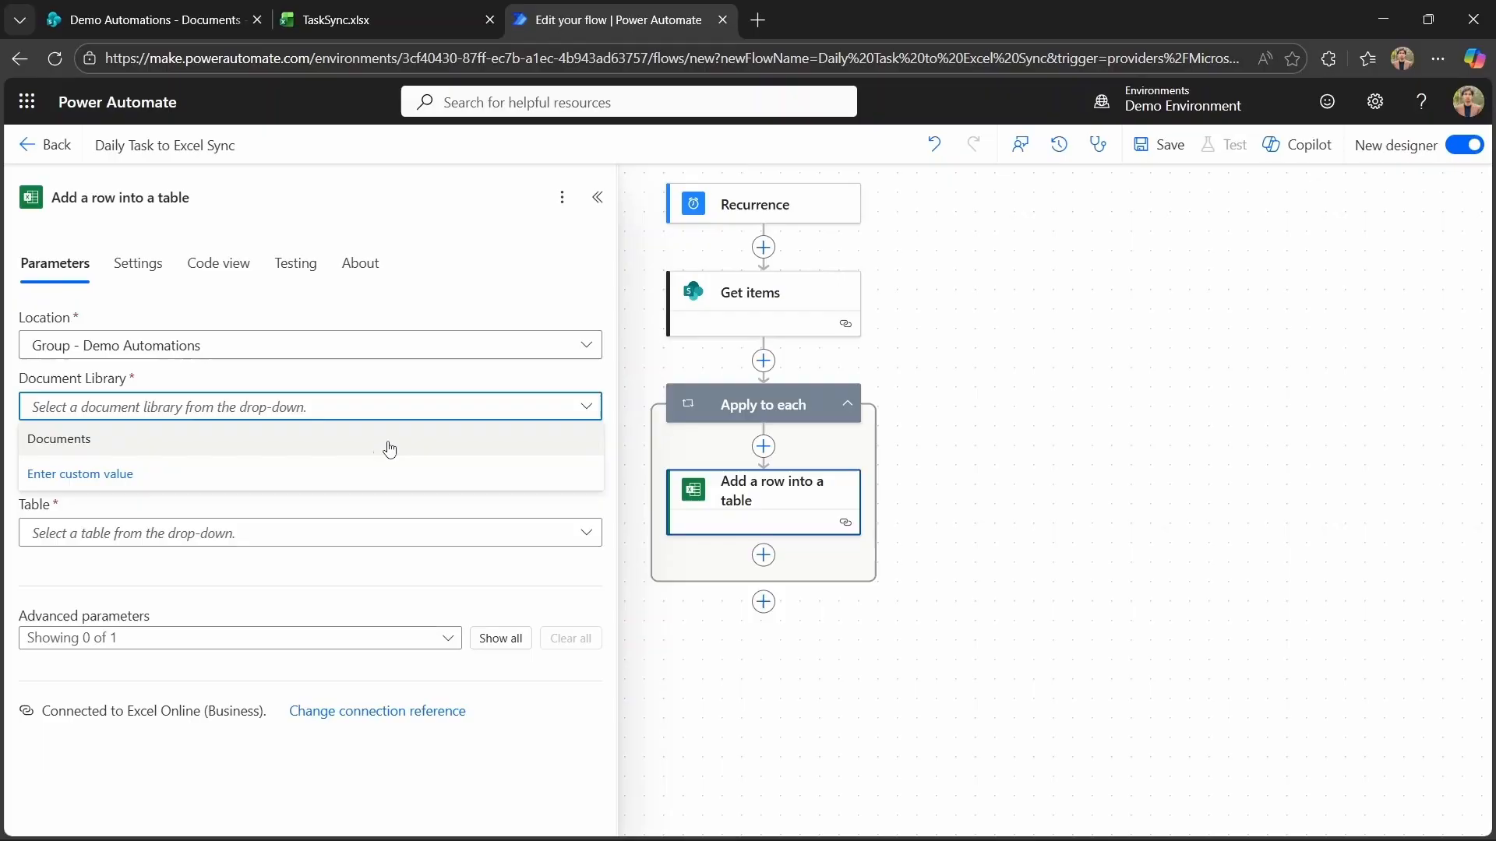
click(168, 434)
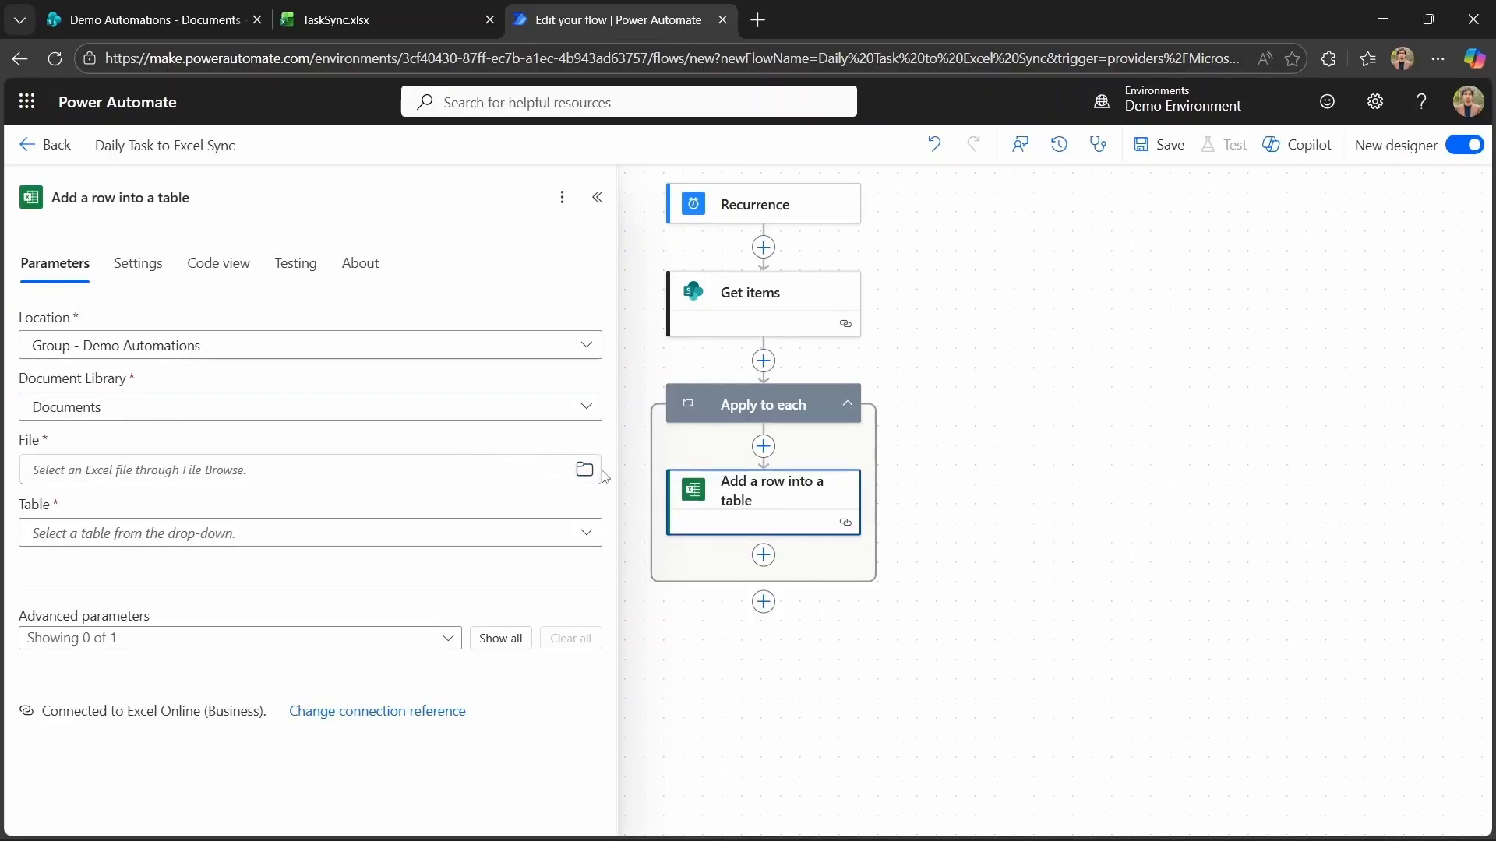
Choose the TaskSync.xlsx file from the library and select Table1 as the table.
click(358, 470)
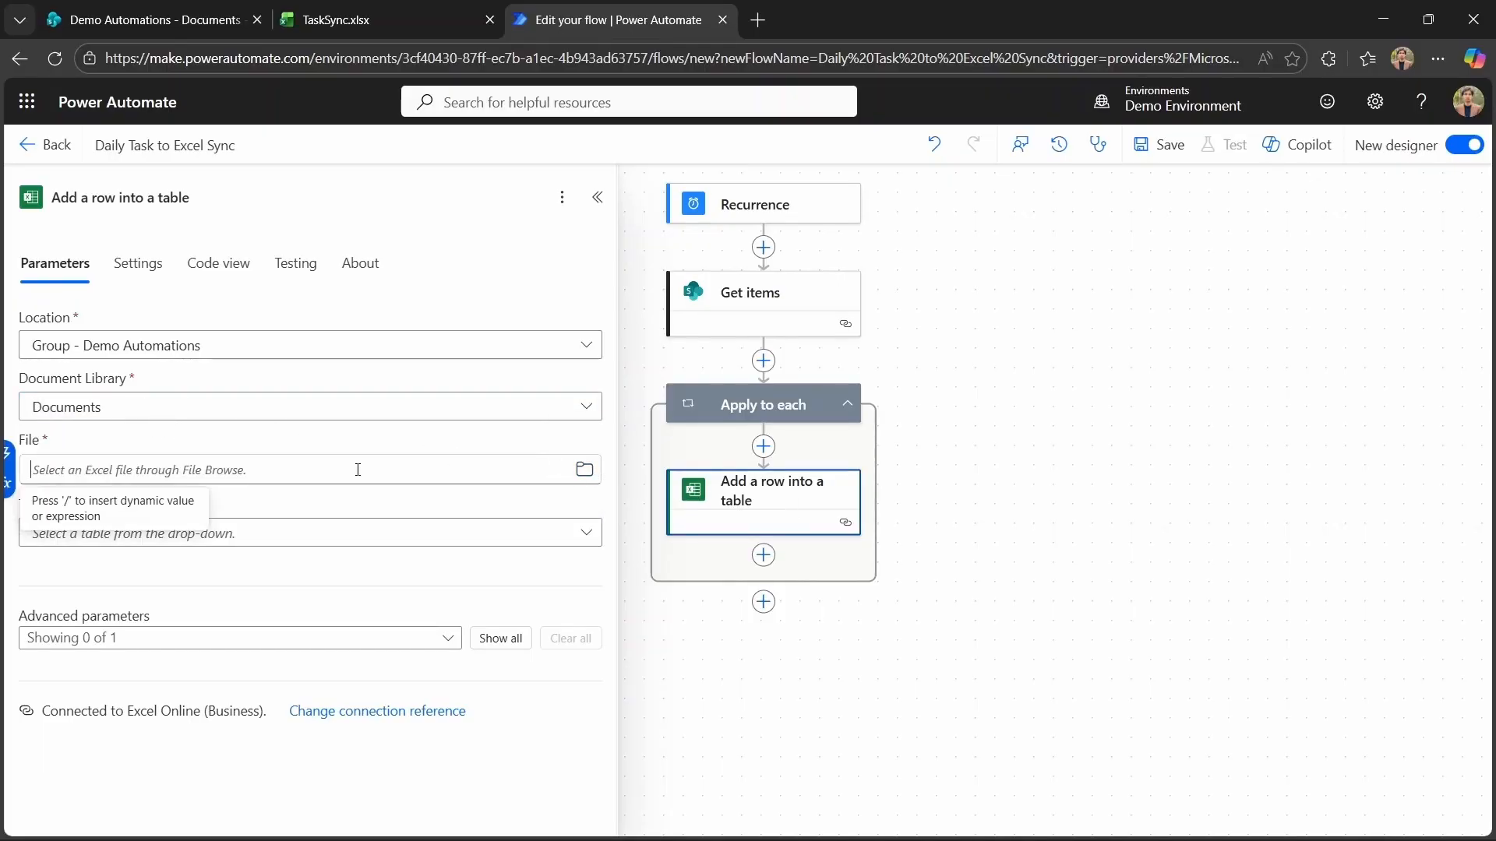
click(585, 468)
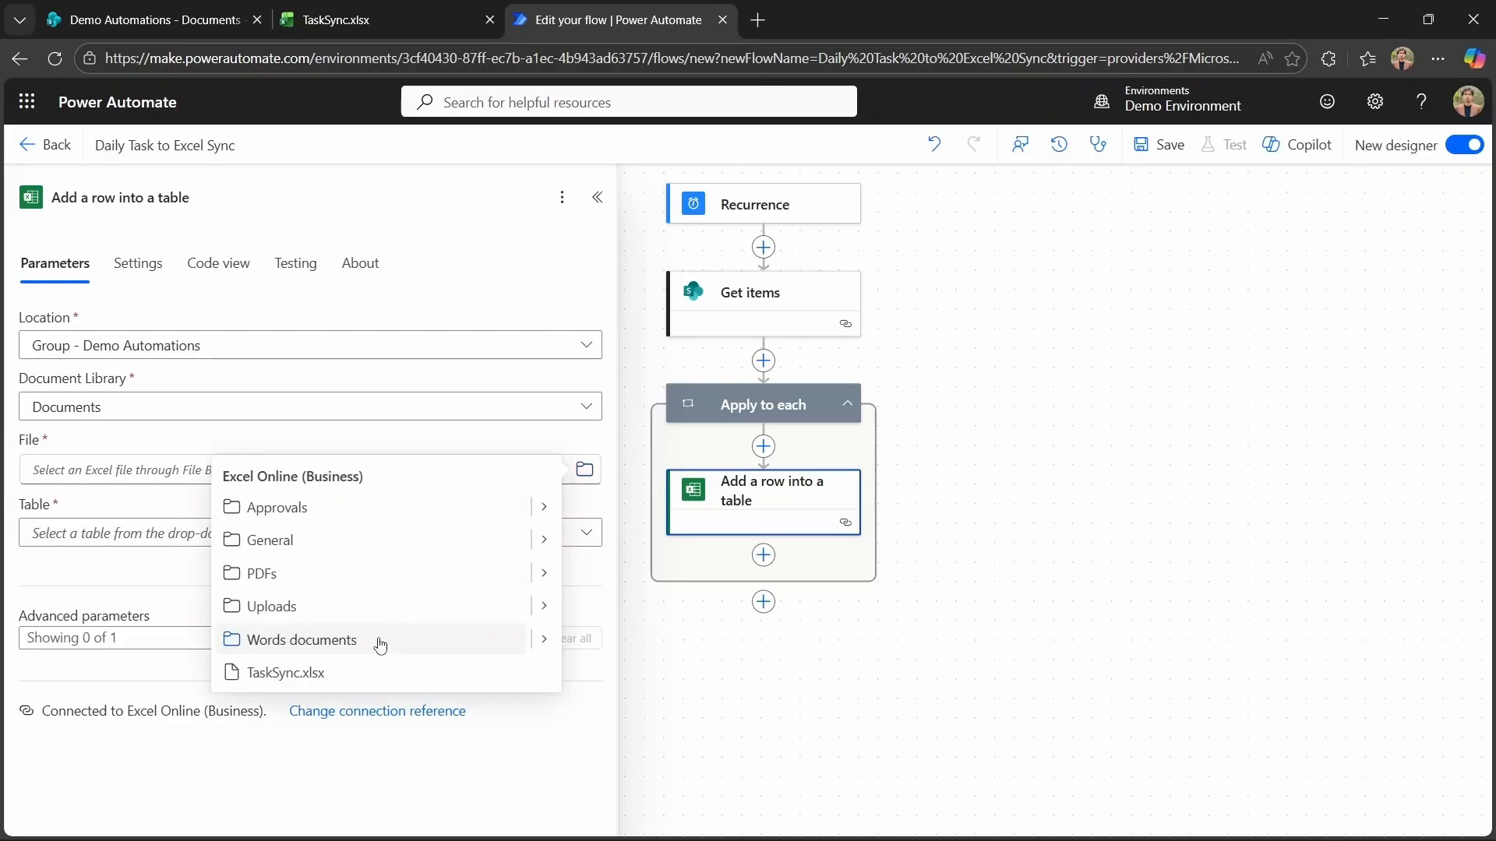
click(321, 677)
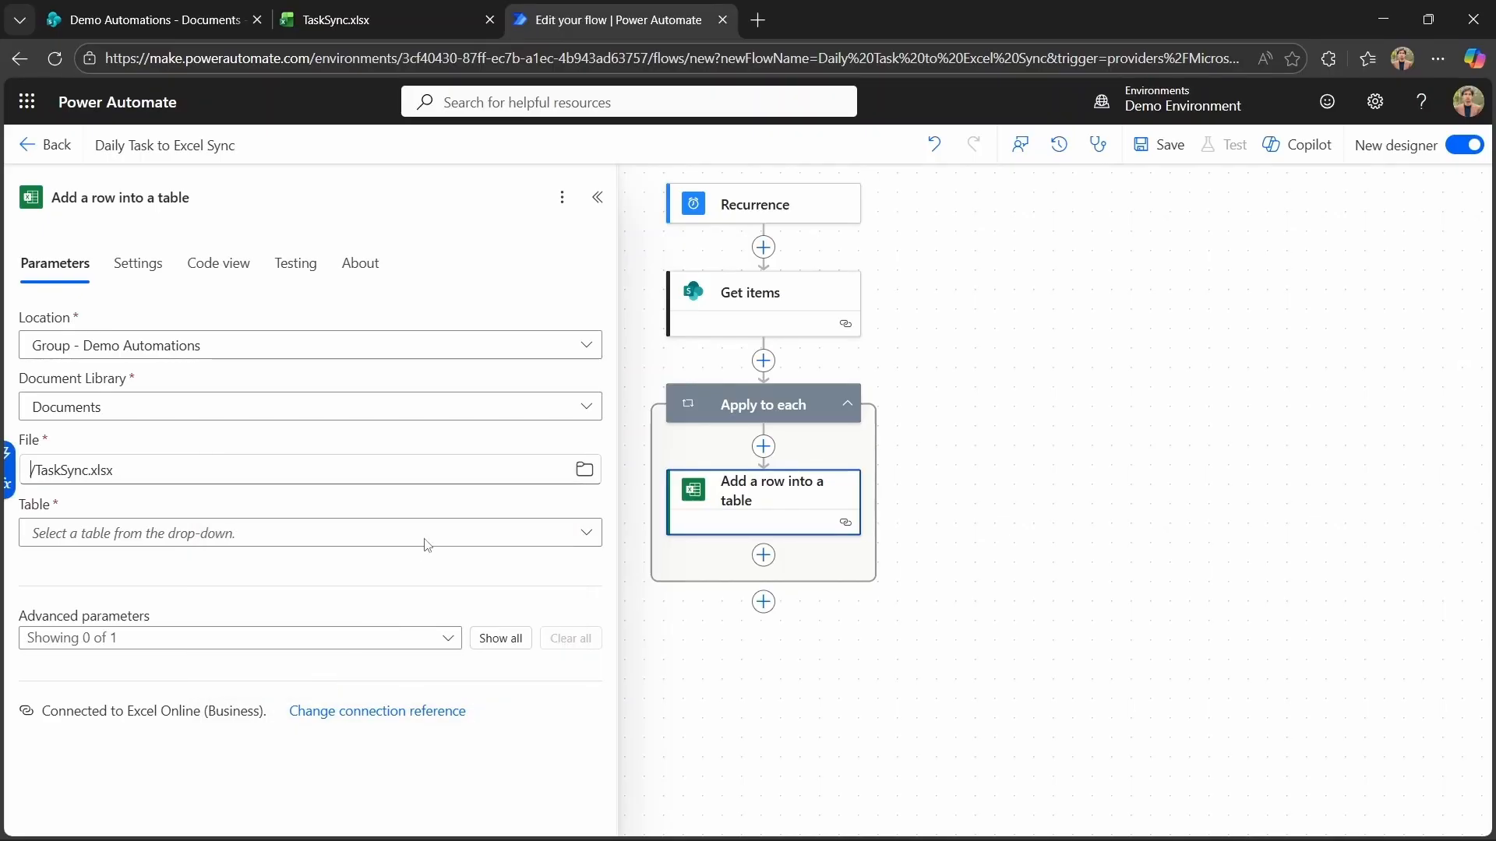
click(589, 533)
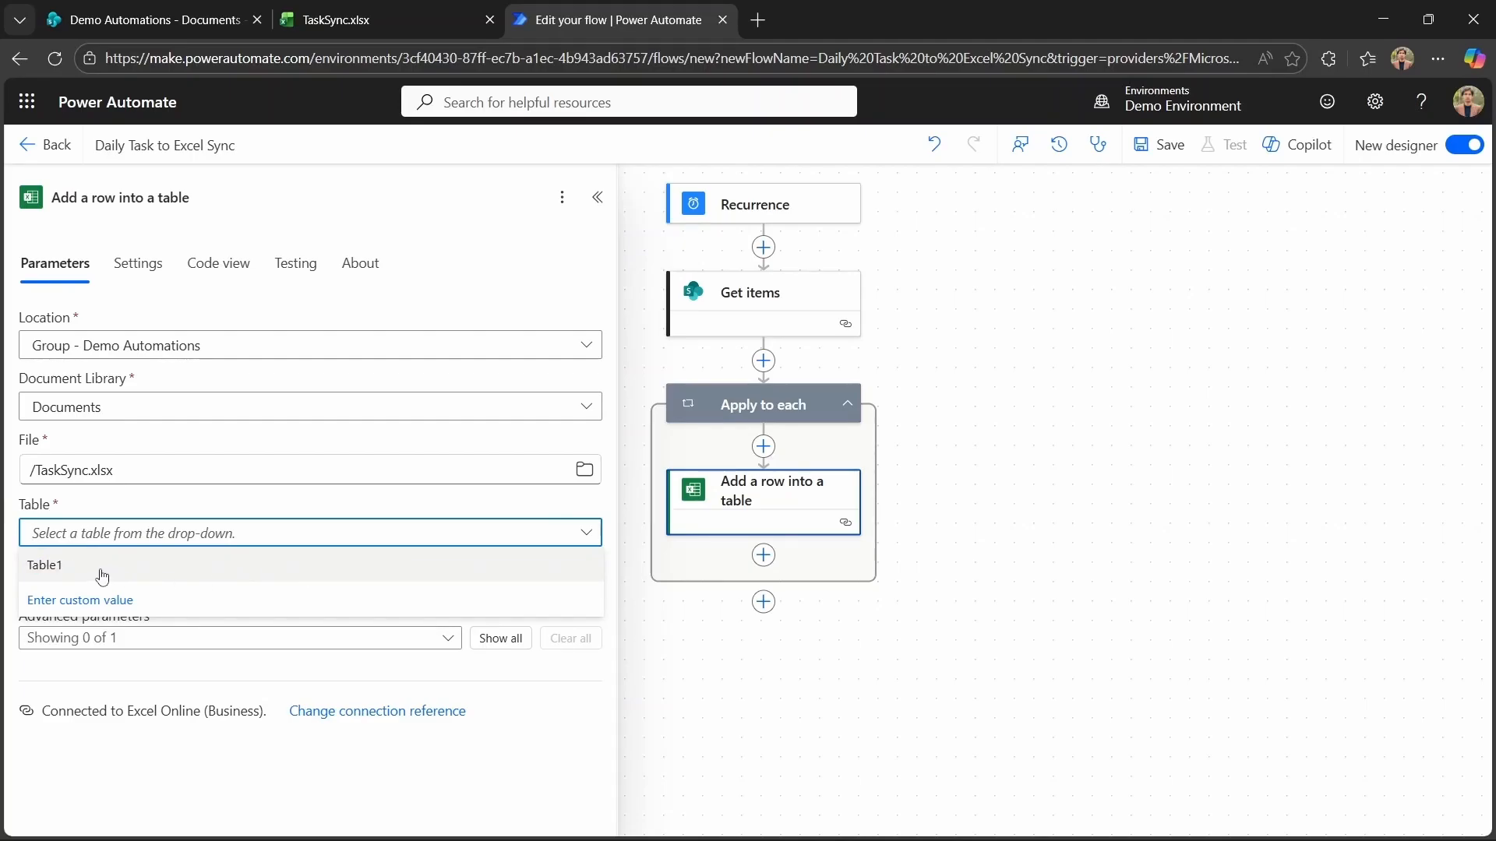
click(102, 573)
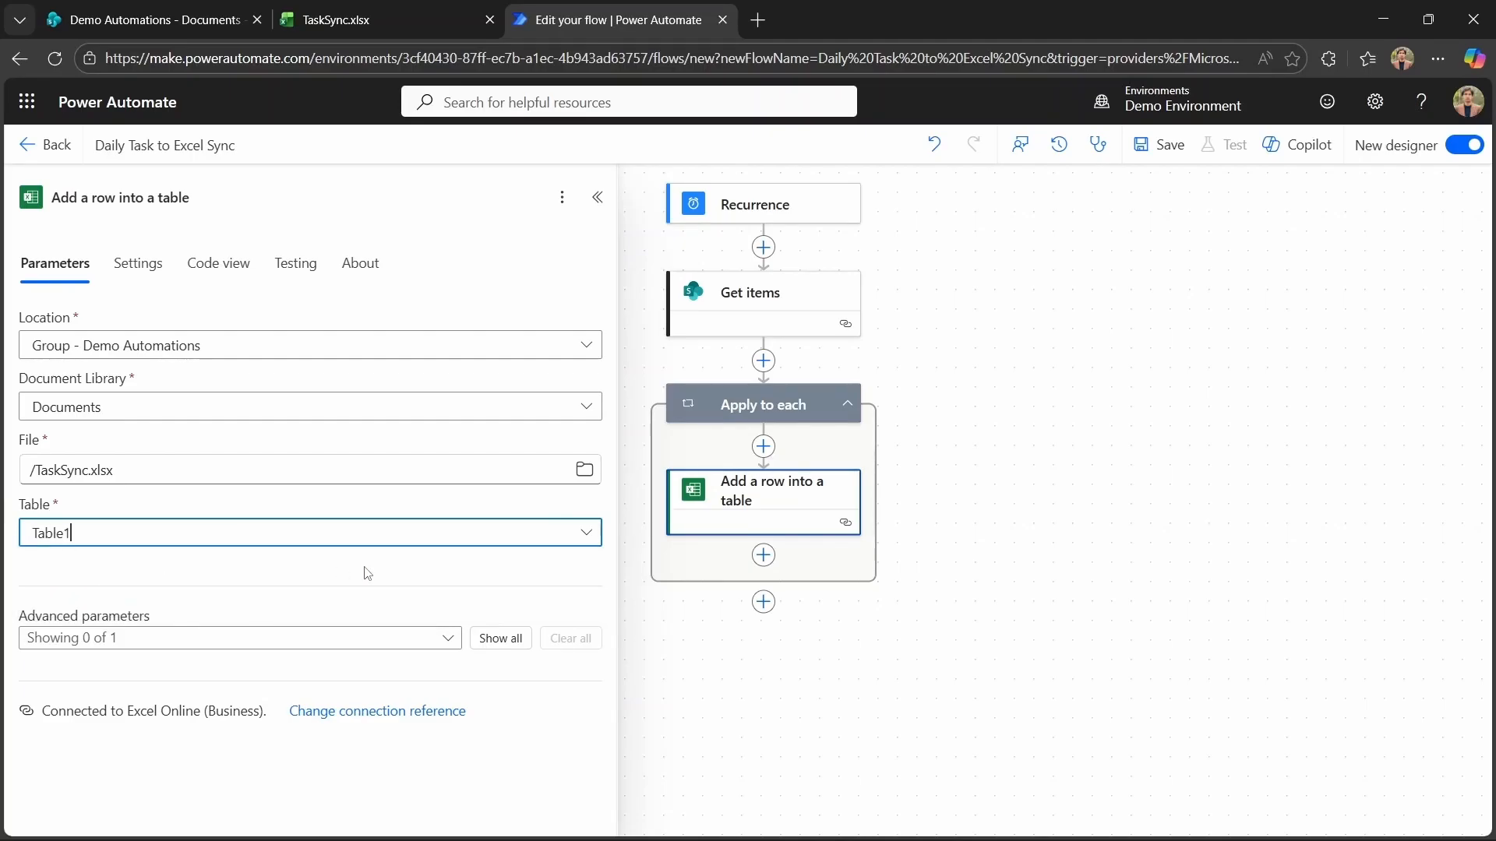
Show all advanced parameters of the row action and set the DateTime Format to ISO 8601.
click(492, 639)
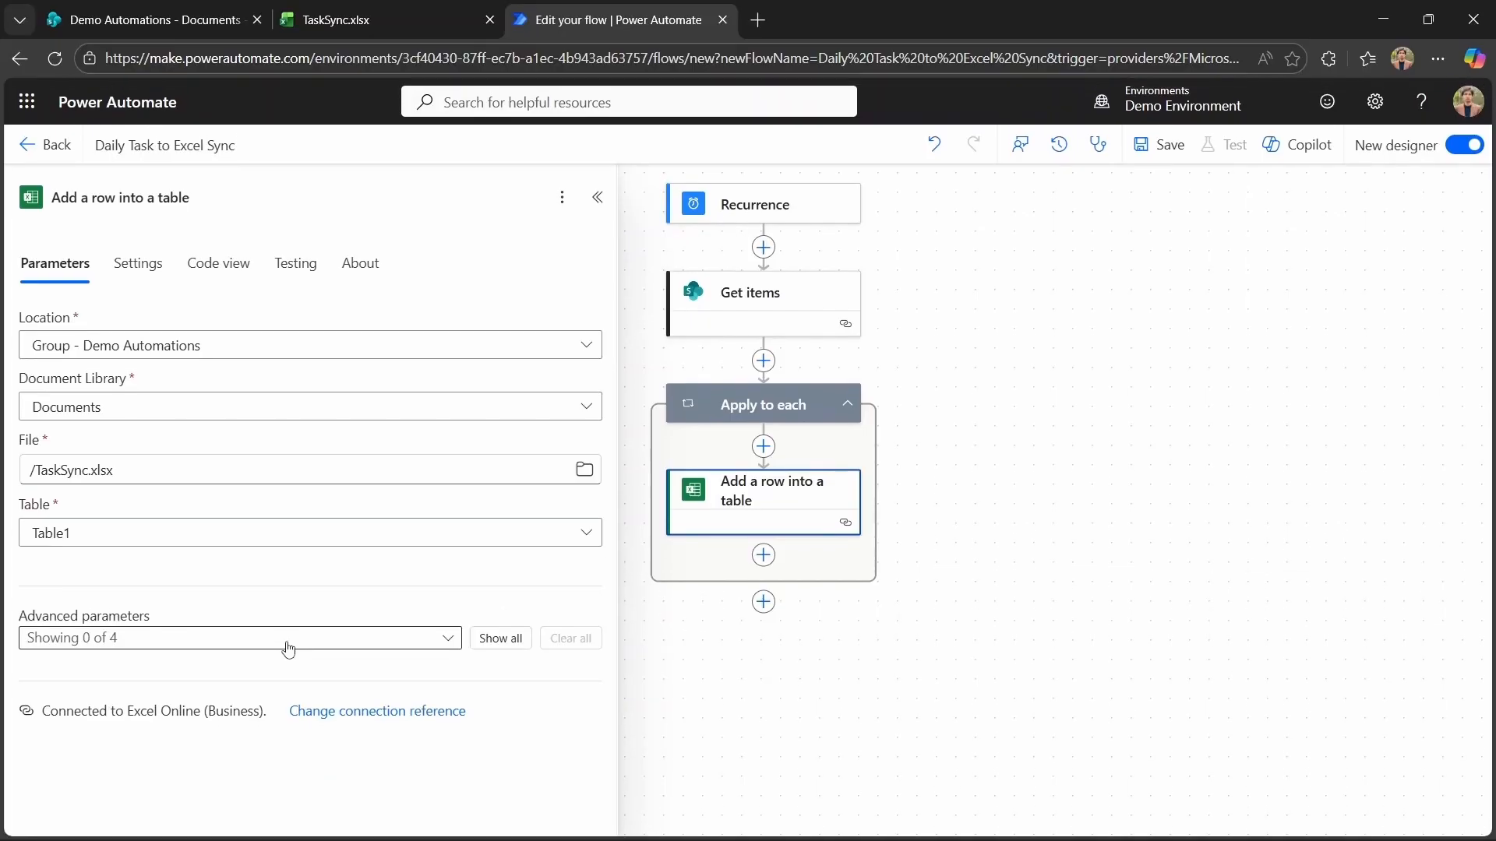
click(521, 641)
scroll(373, 651, down, 2)
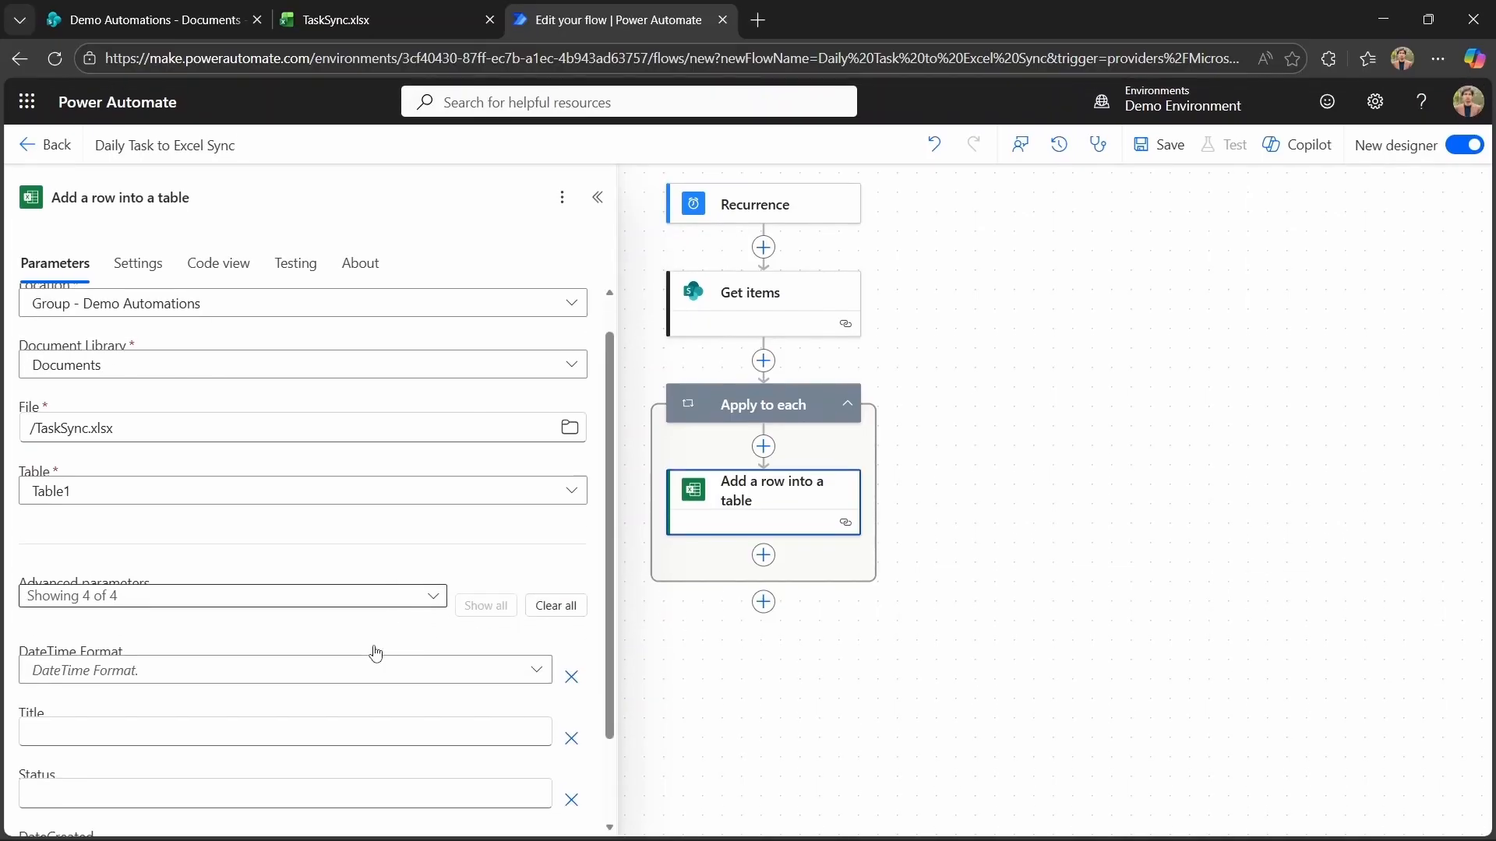
click(261, 621)
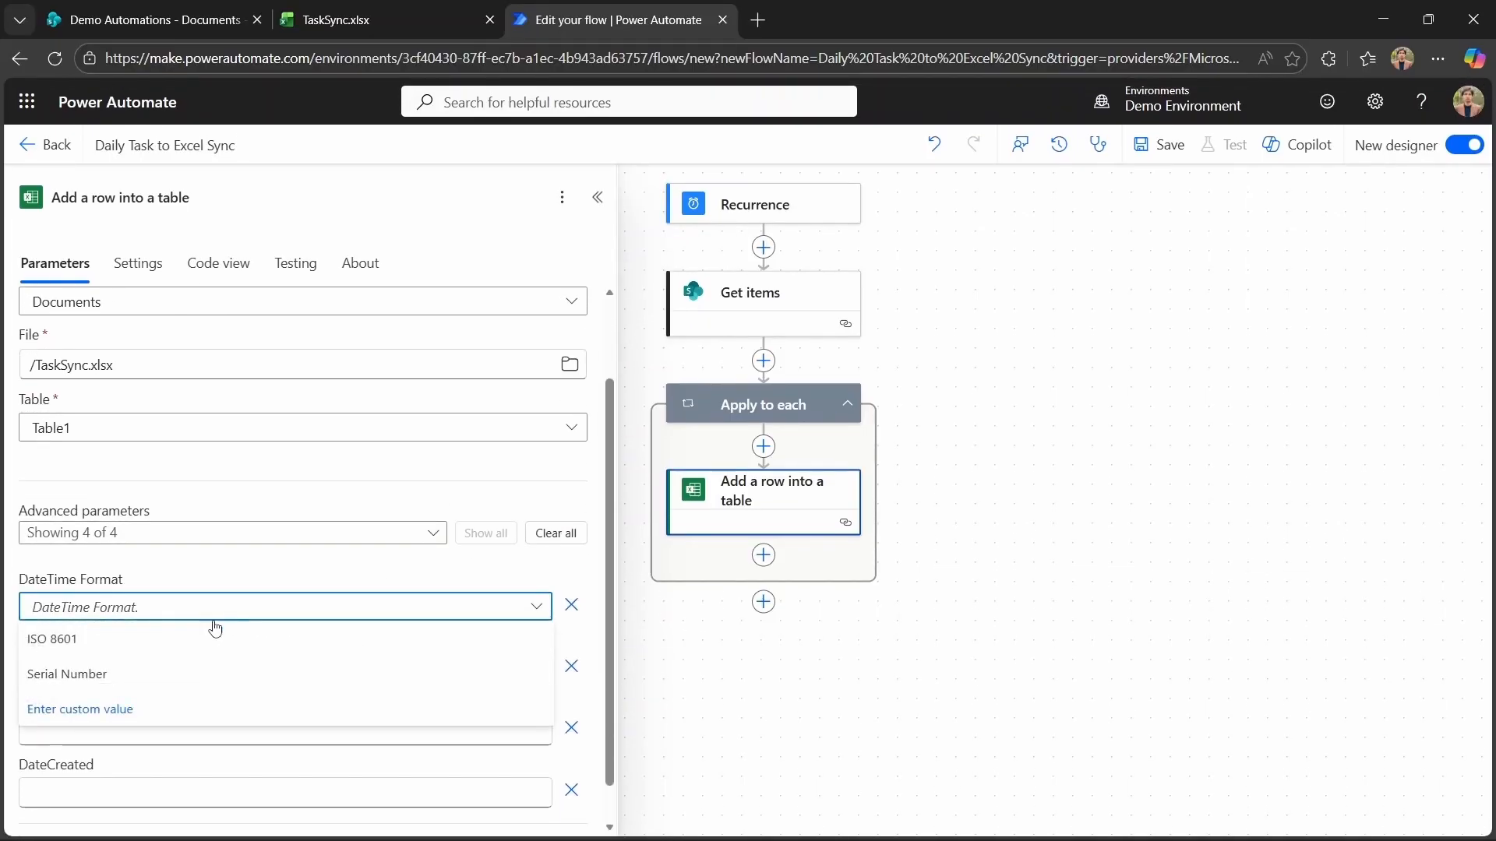
click(115, 661)
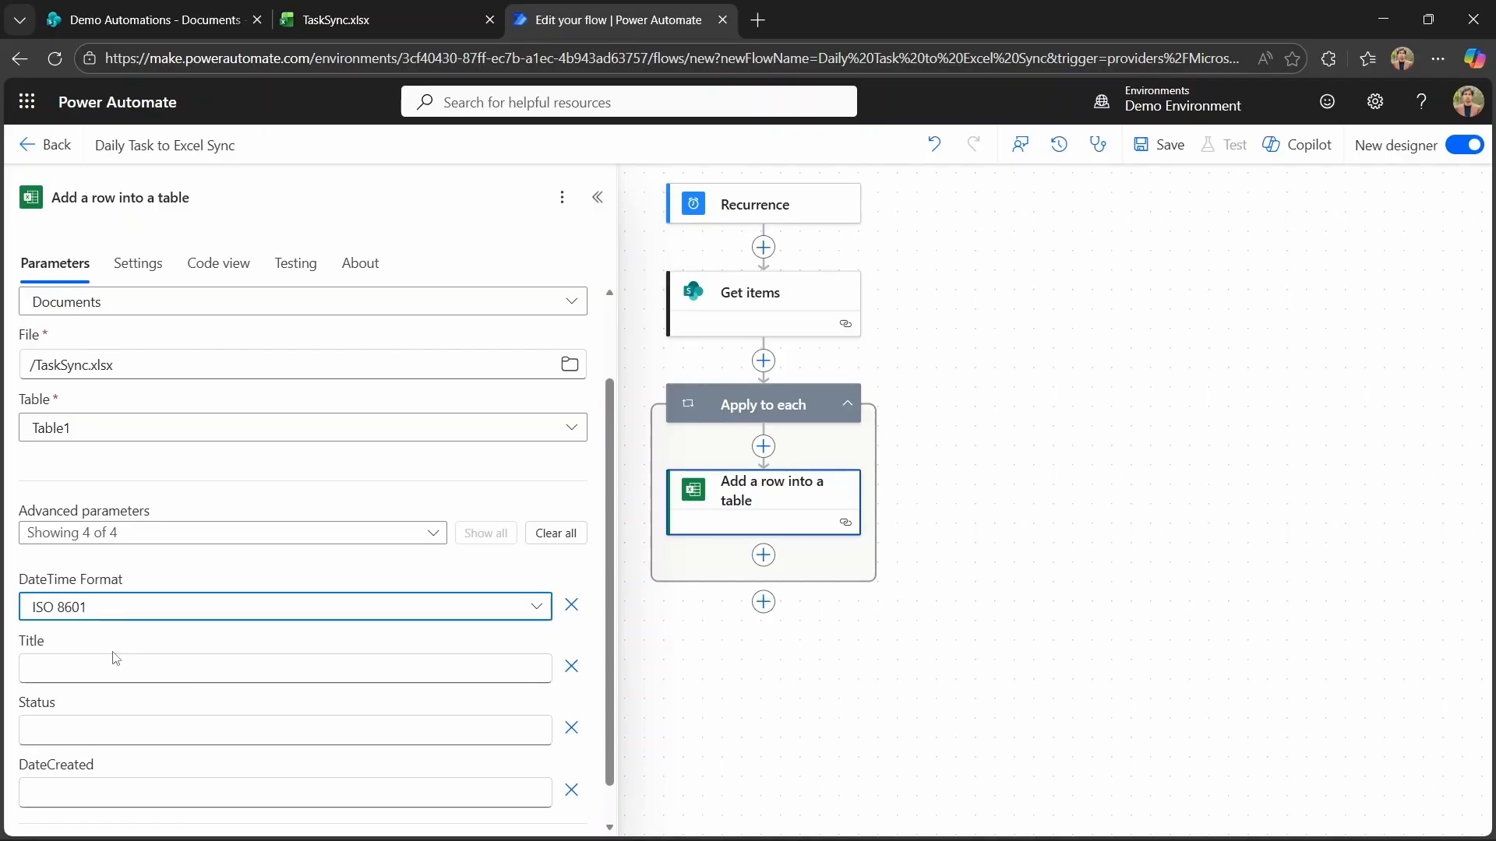
Map the row's Title to the Get items Title and its Status to the Get items Status Value.
click(156, 669)
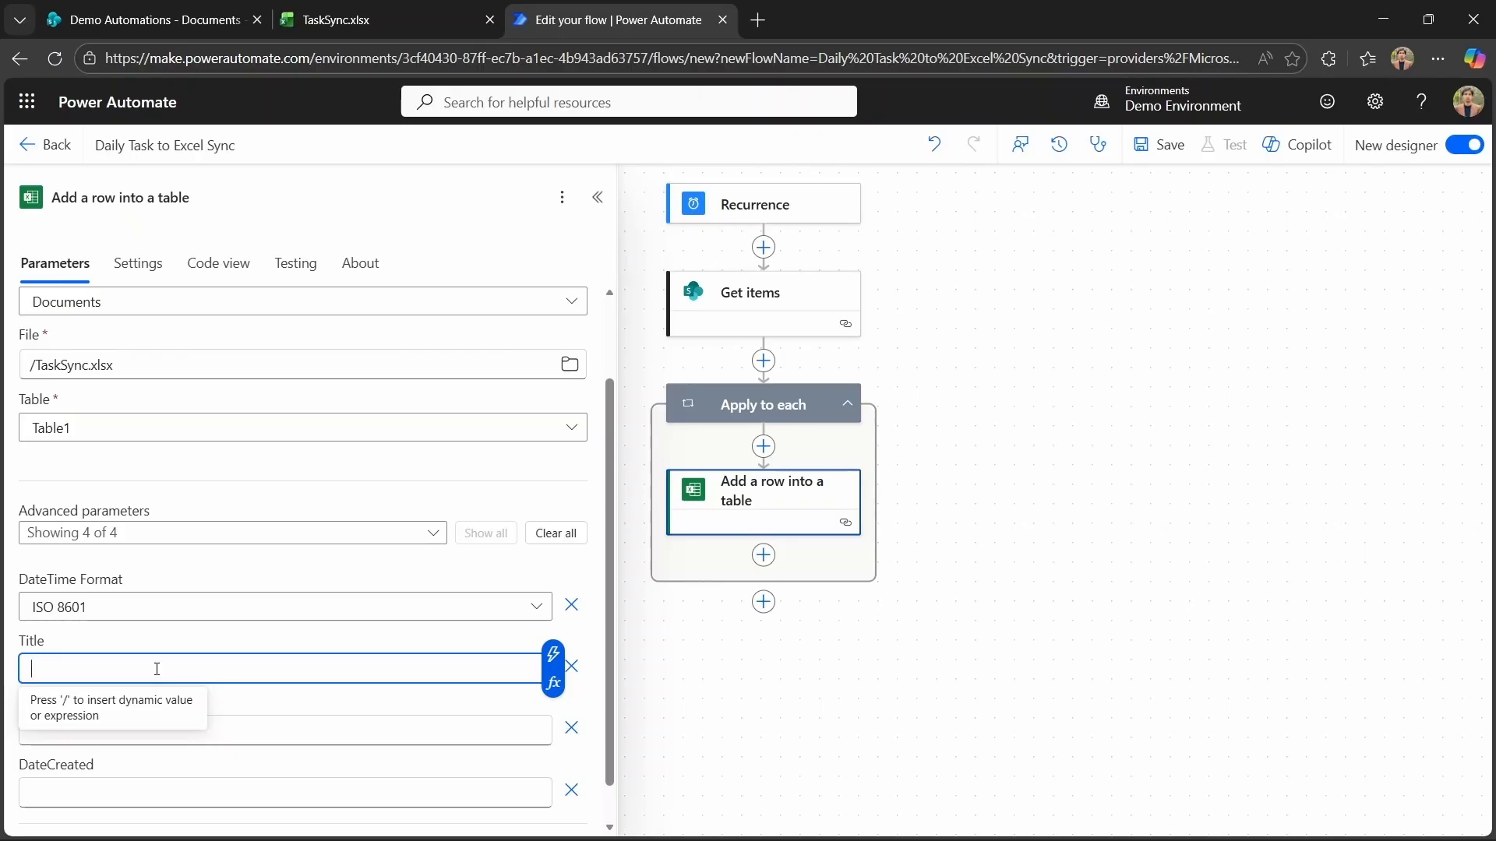
click(552, 656)
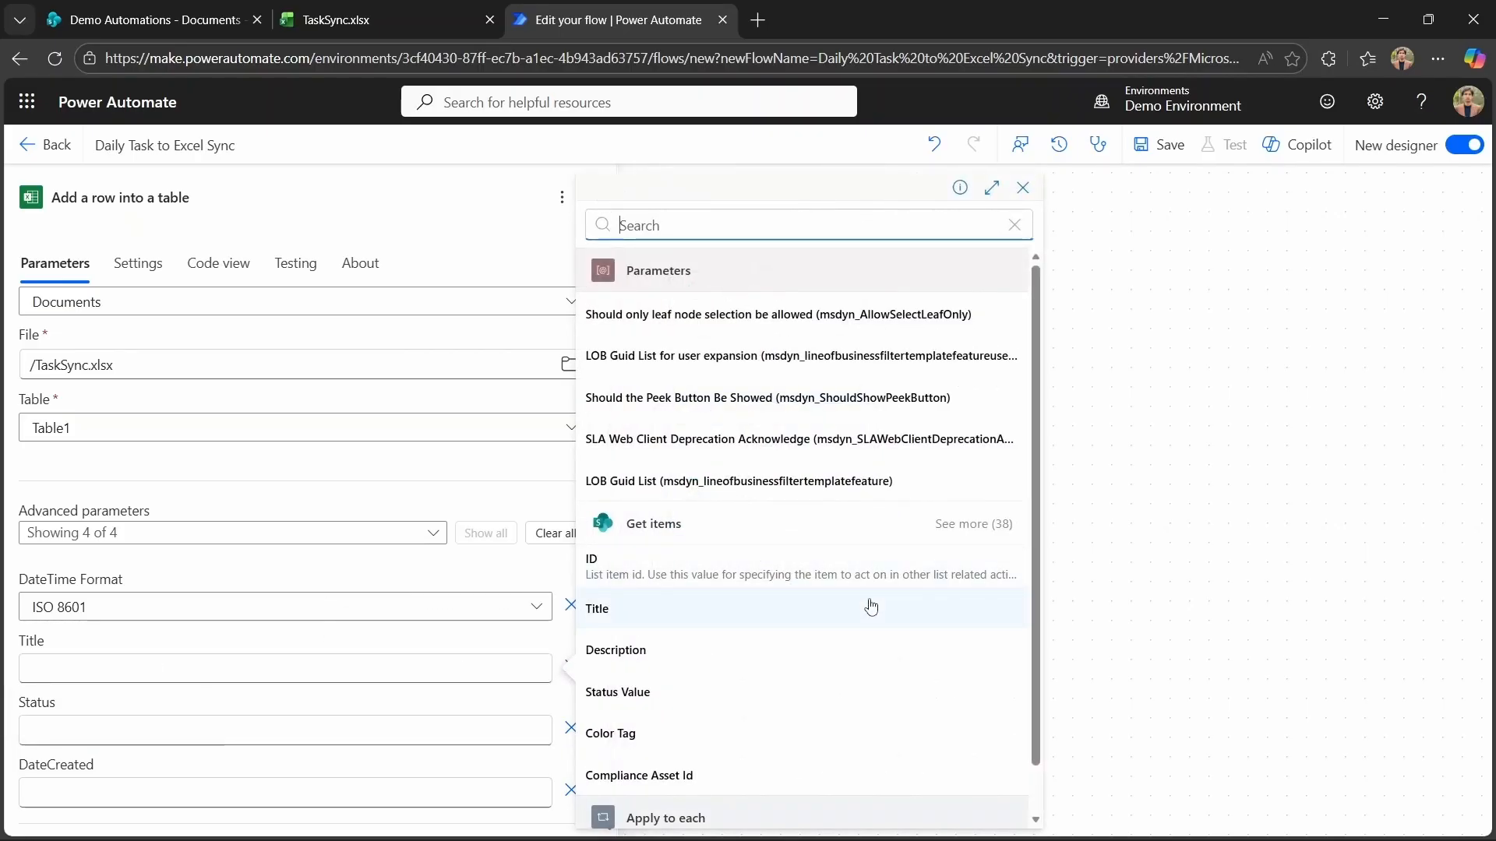
click(814, 603)
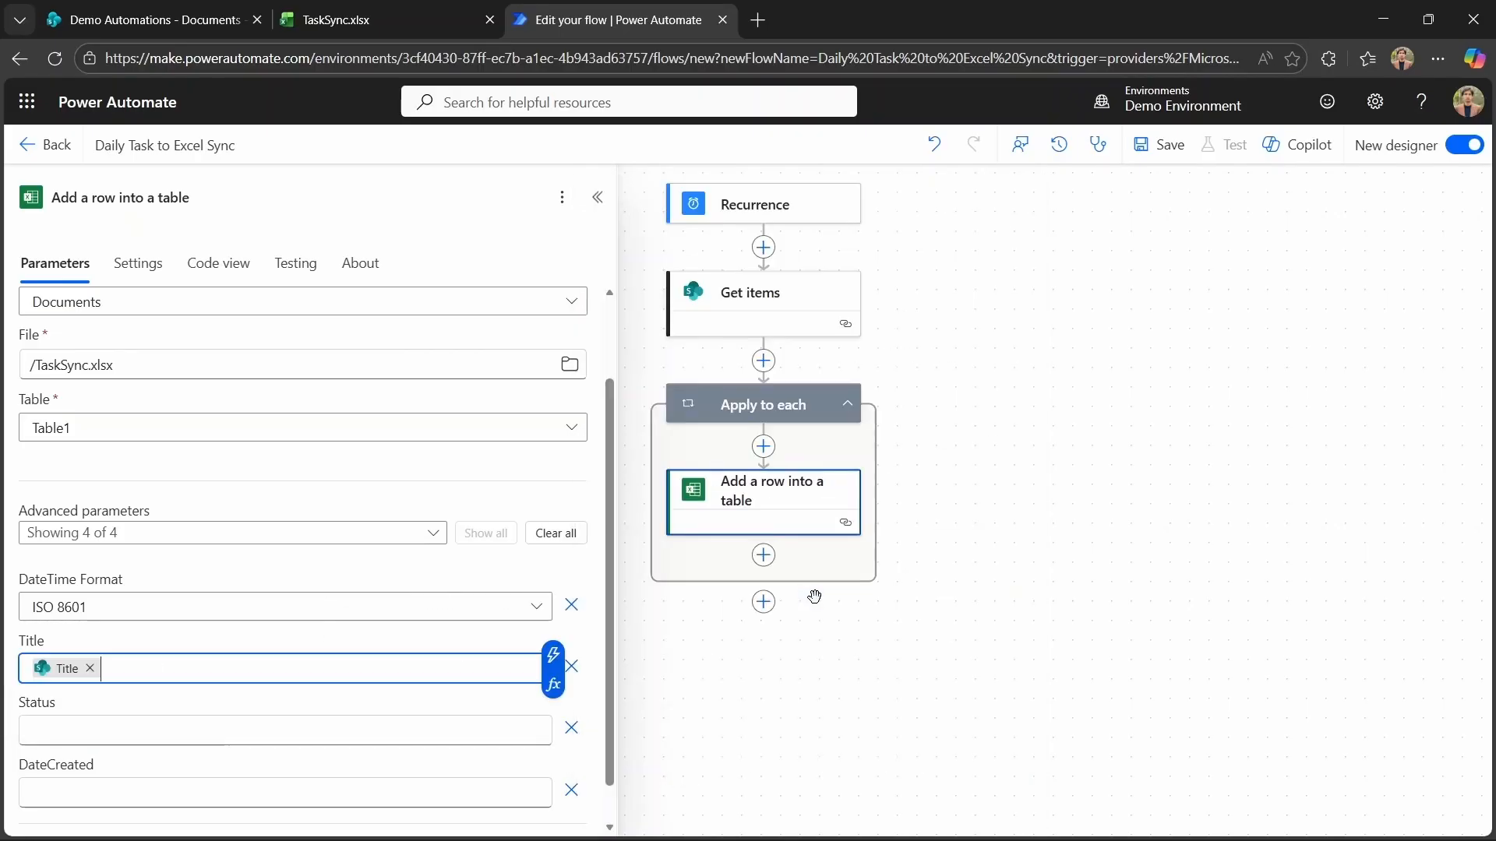
click(173, 728)
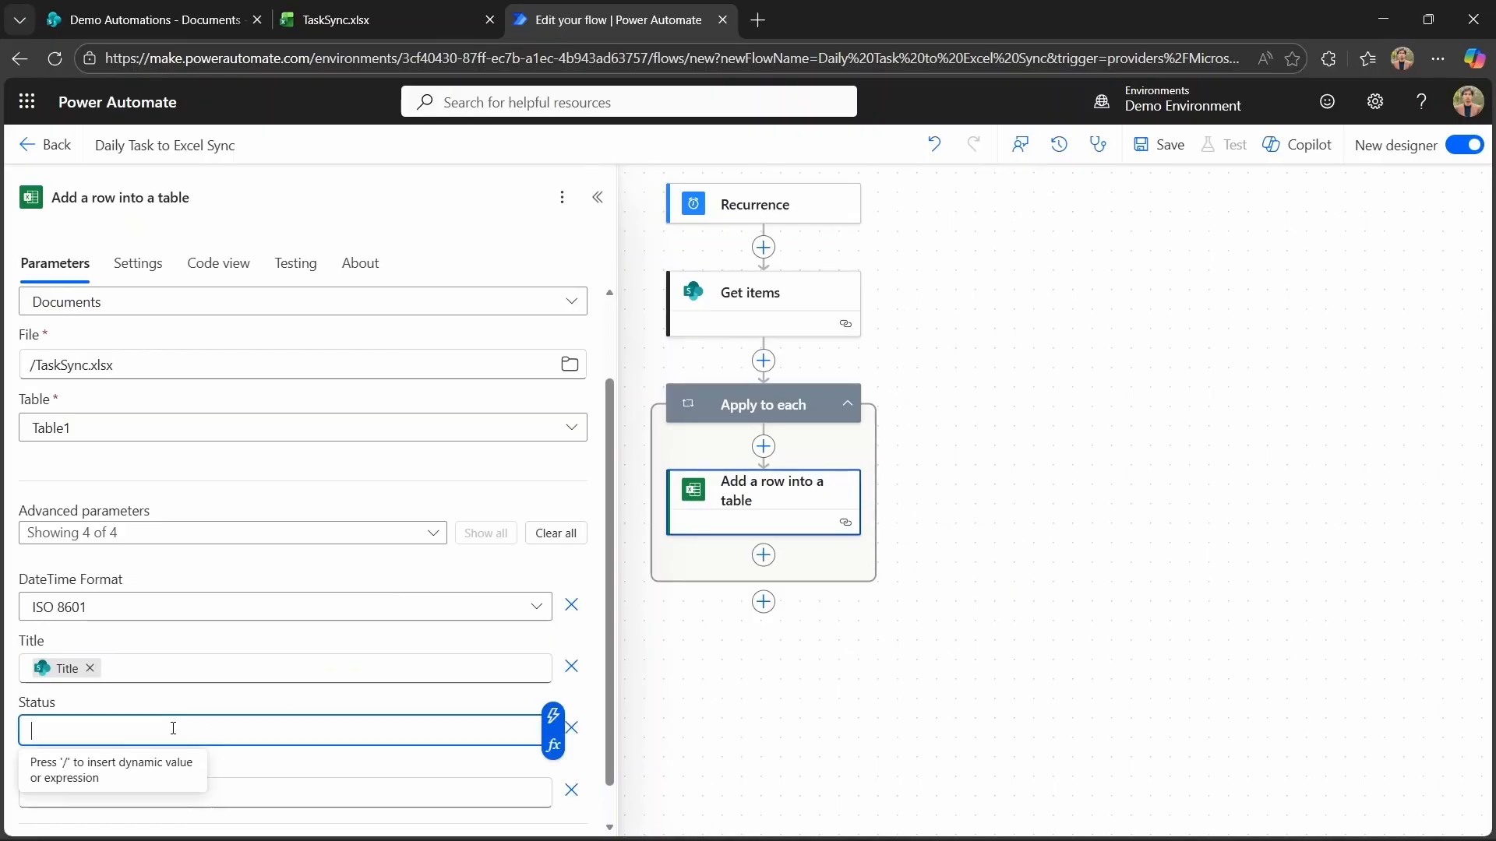
click(551, 715)
scroll(935, 648, down, 2)
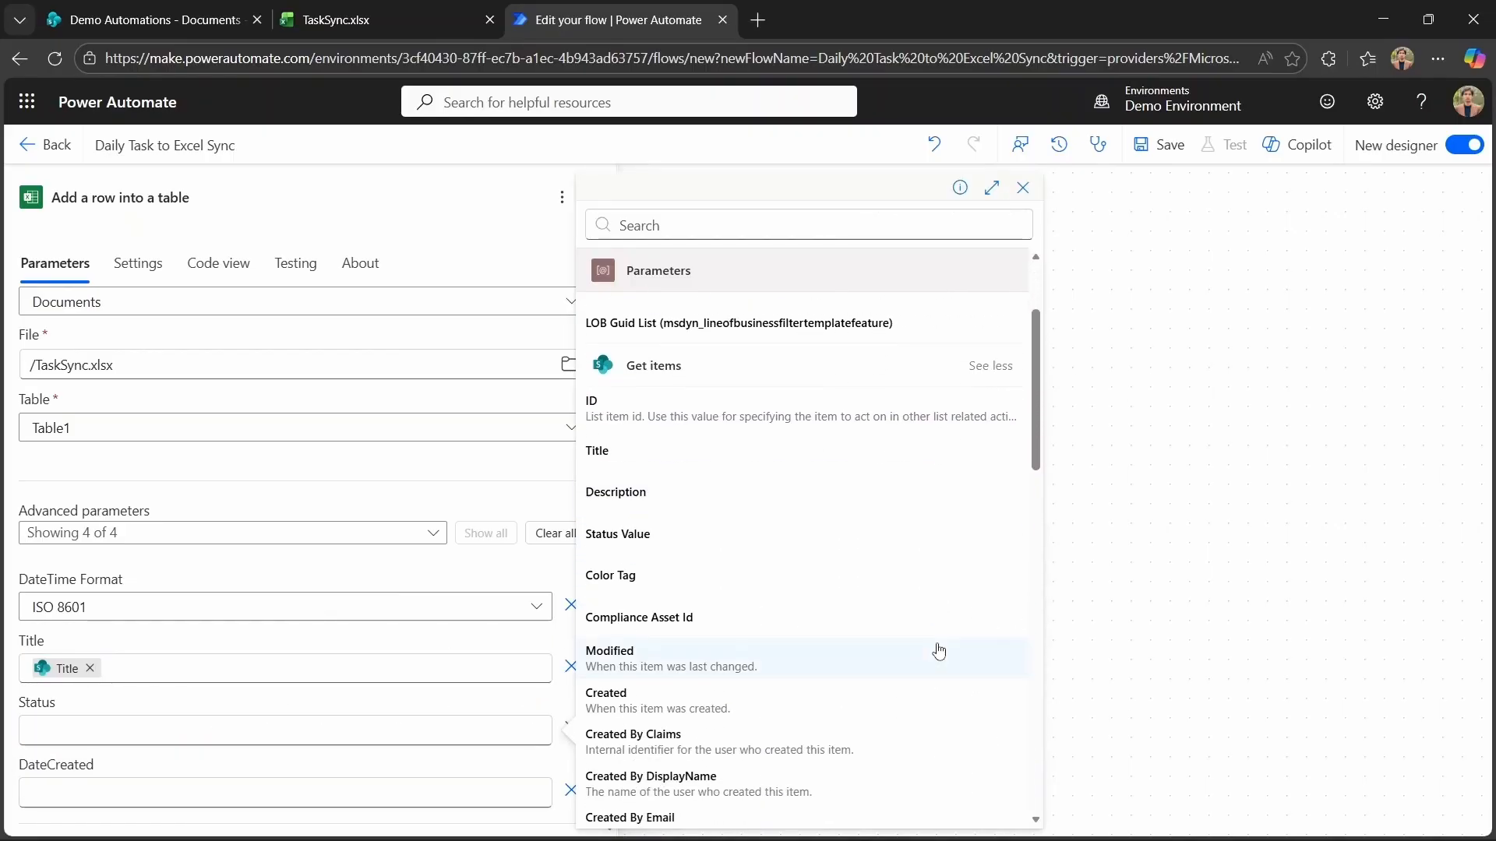
click(683, 548)
scroll(261, 700, down, 1)
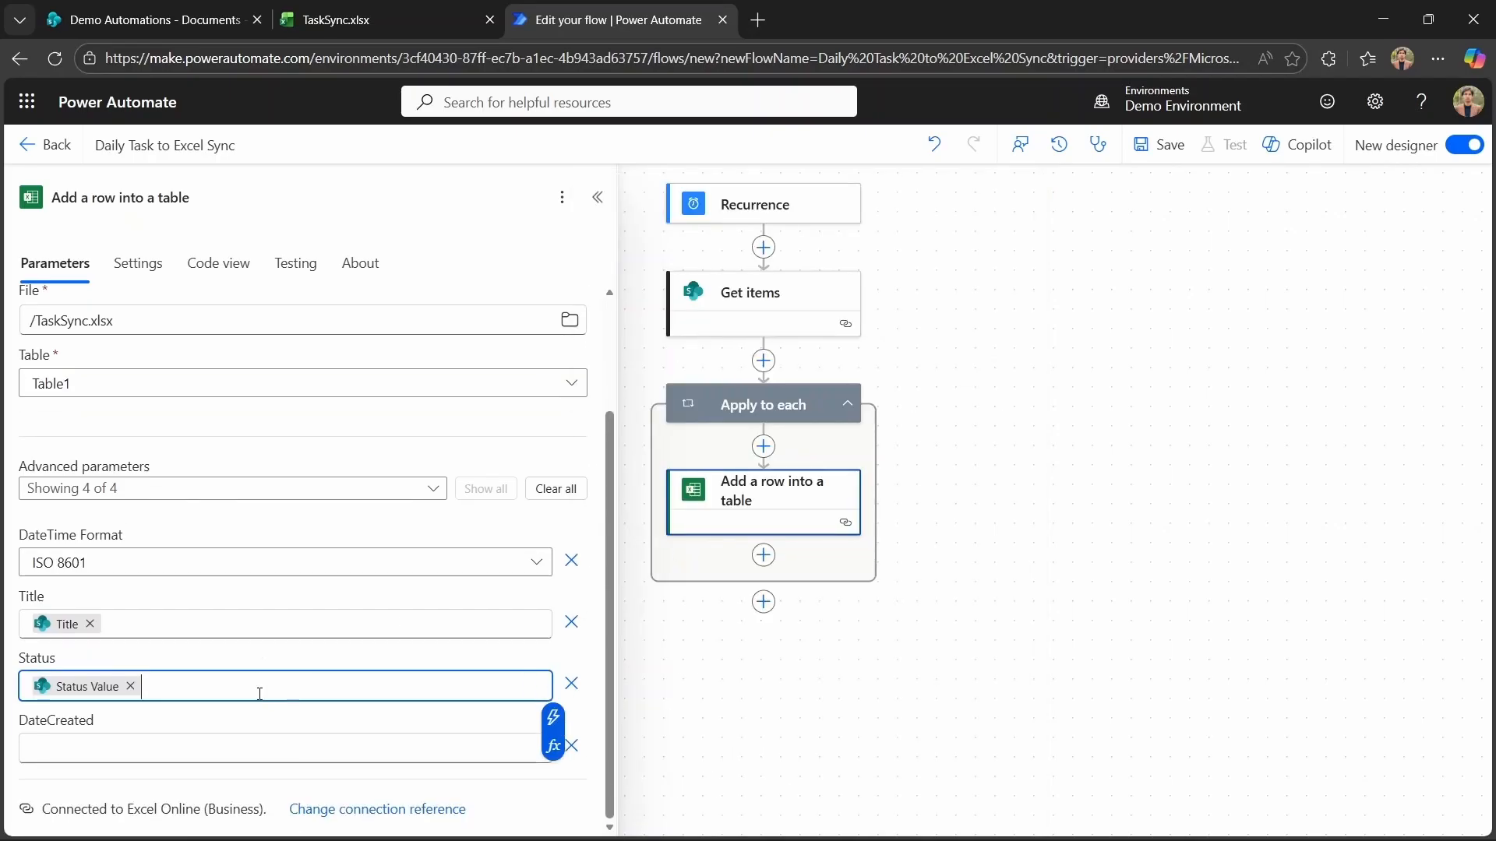
Map the row's DateCreated to the Get items Created value and close the action settings.
click(137, 744)
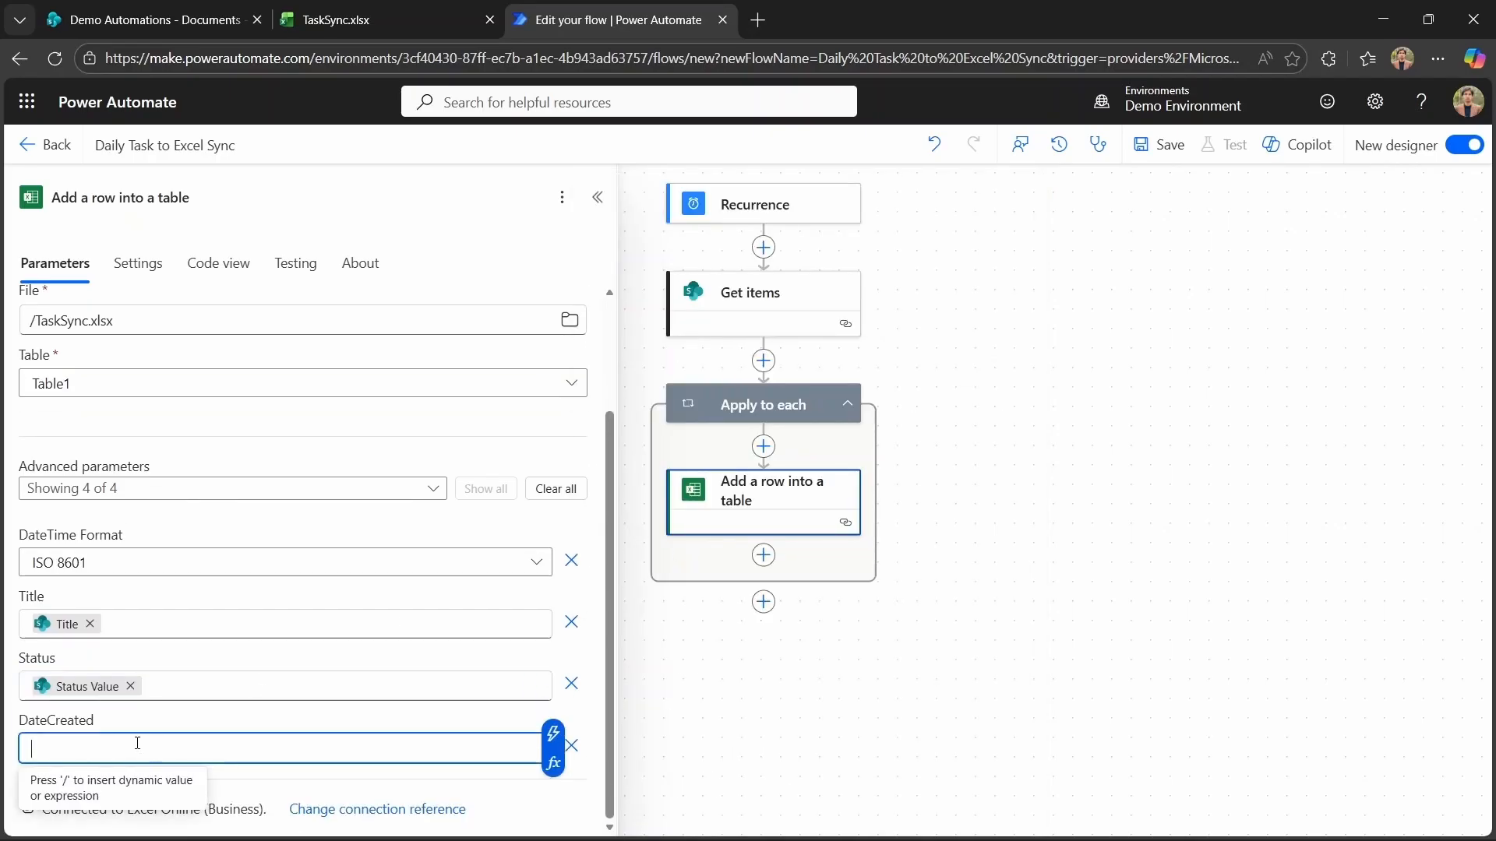
click(553, 734)
scroll(901, 671, down, 3)
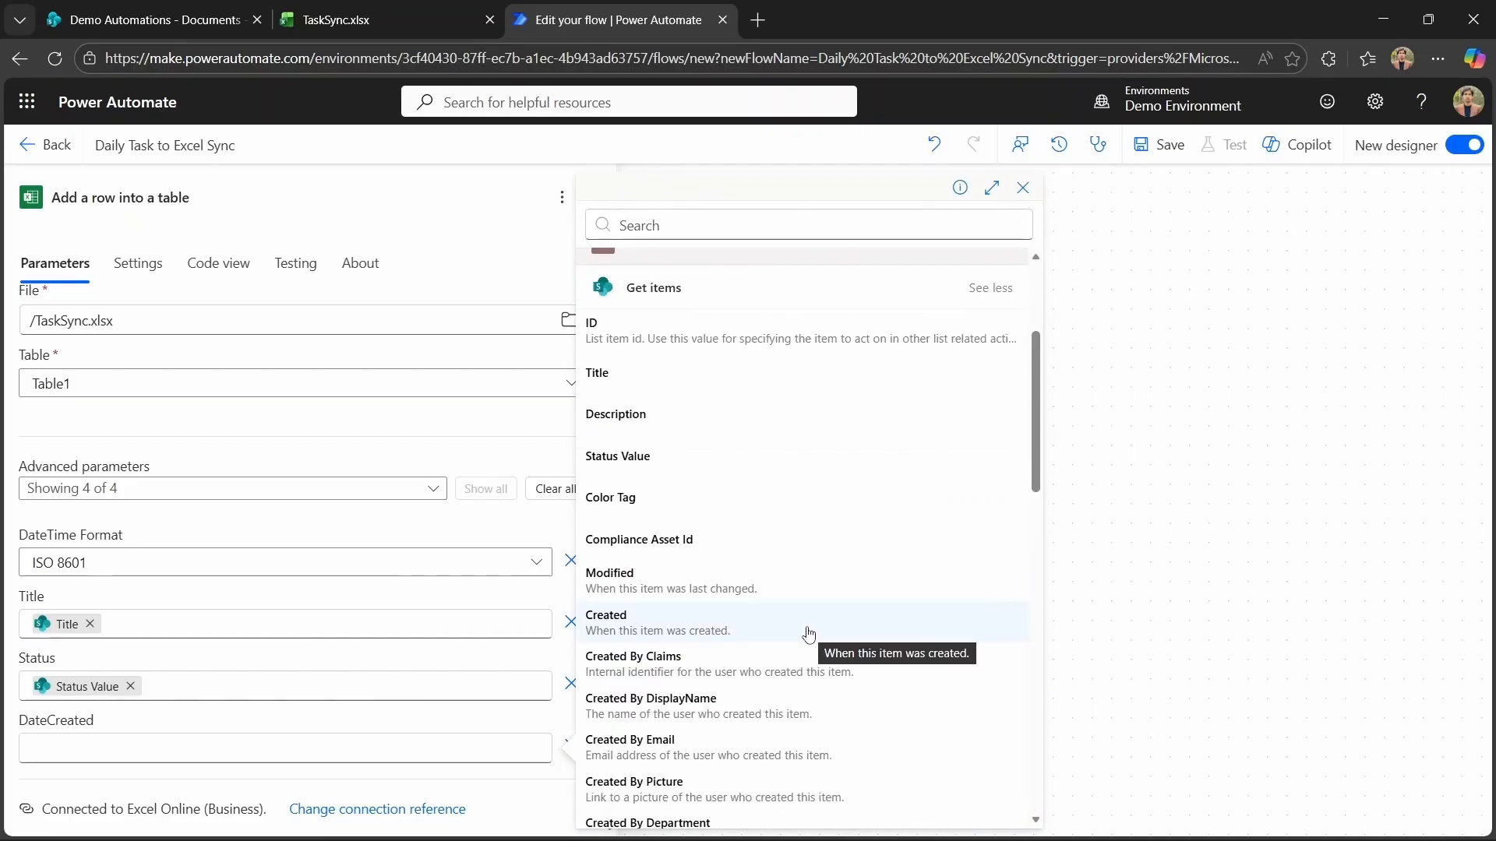
click(808, 633)
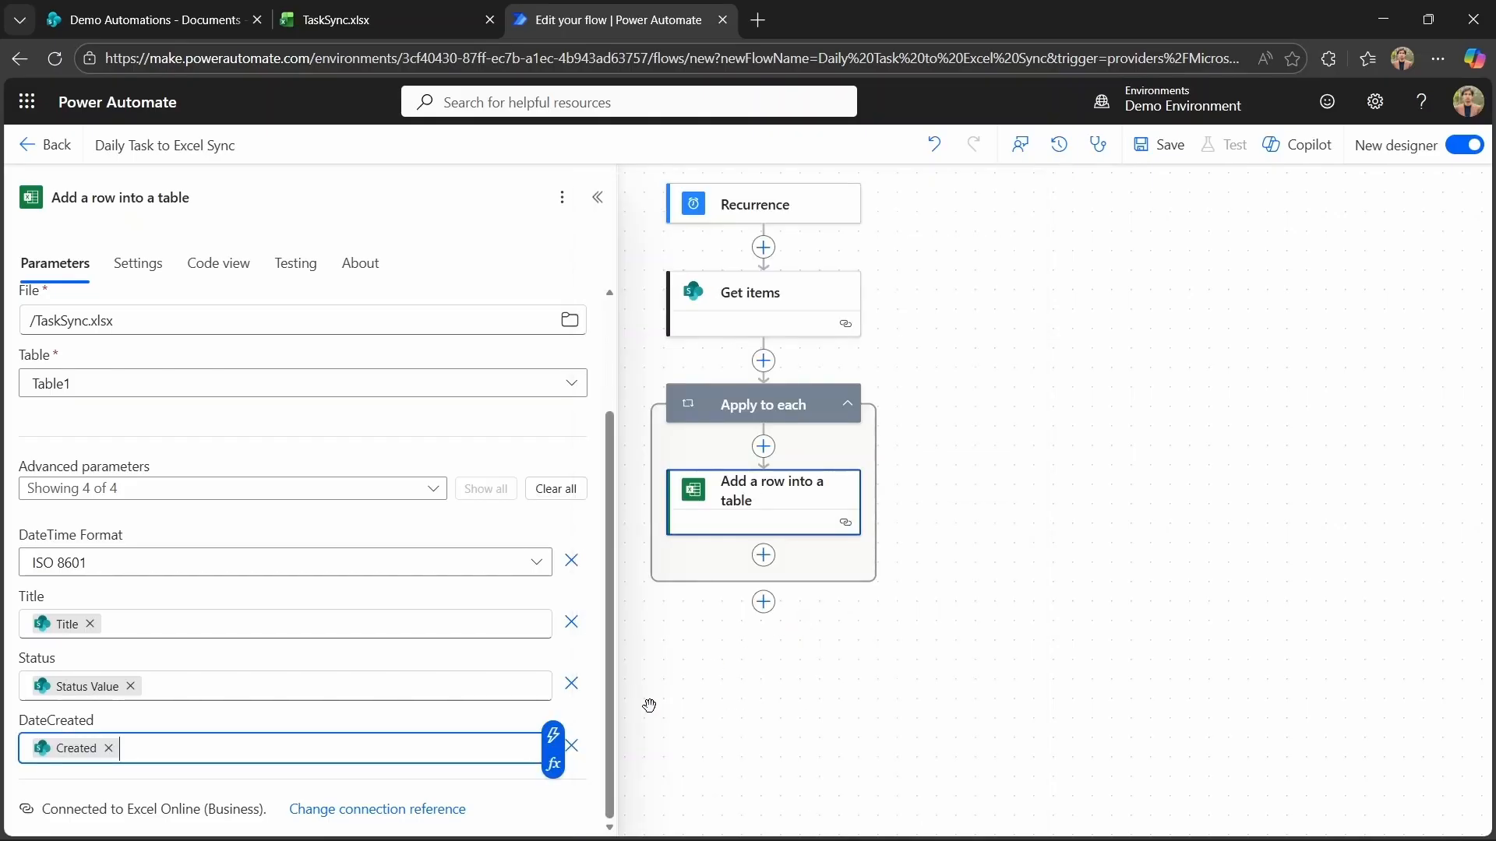
click(905, 715)
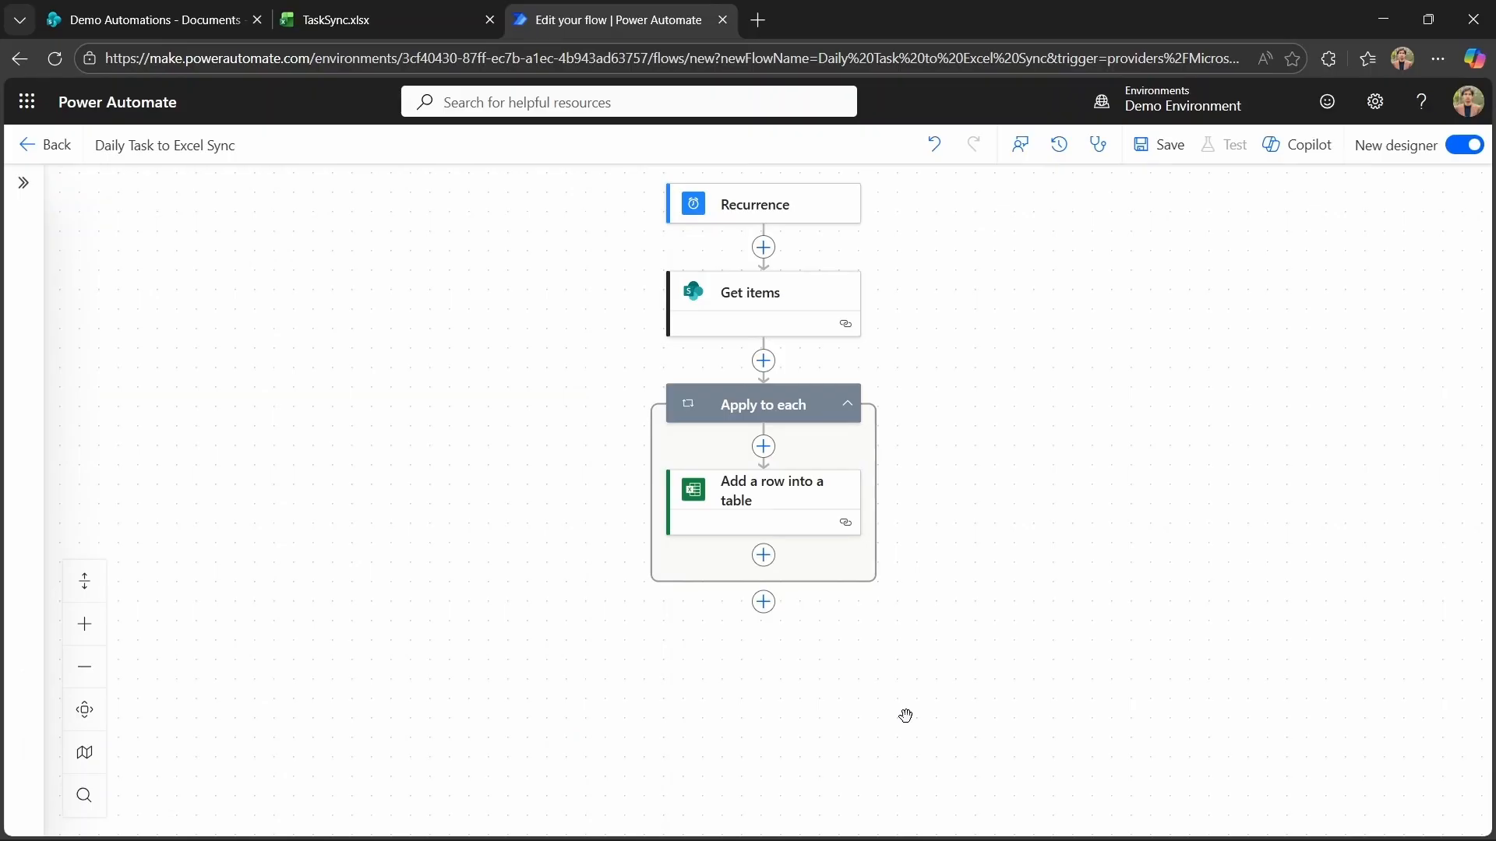
Save the Daily Task to Excel Sync flow and run a manual test.
click(1161, 145)
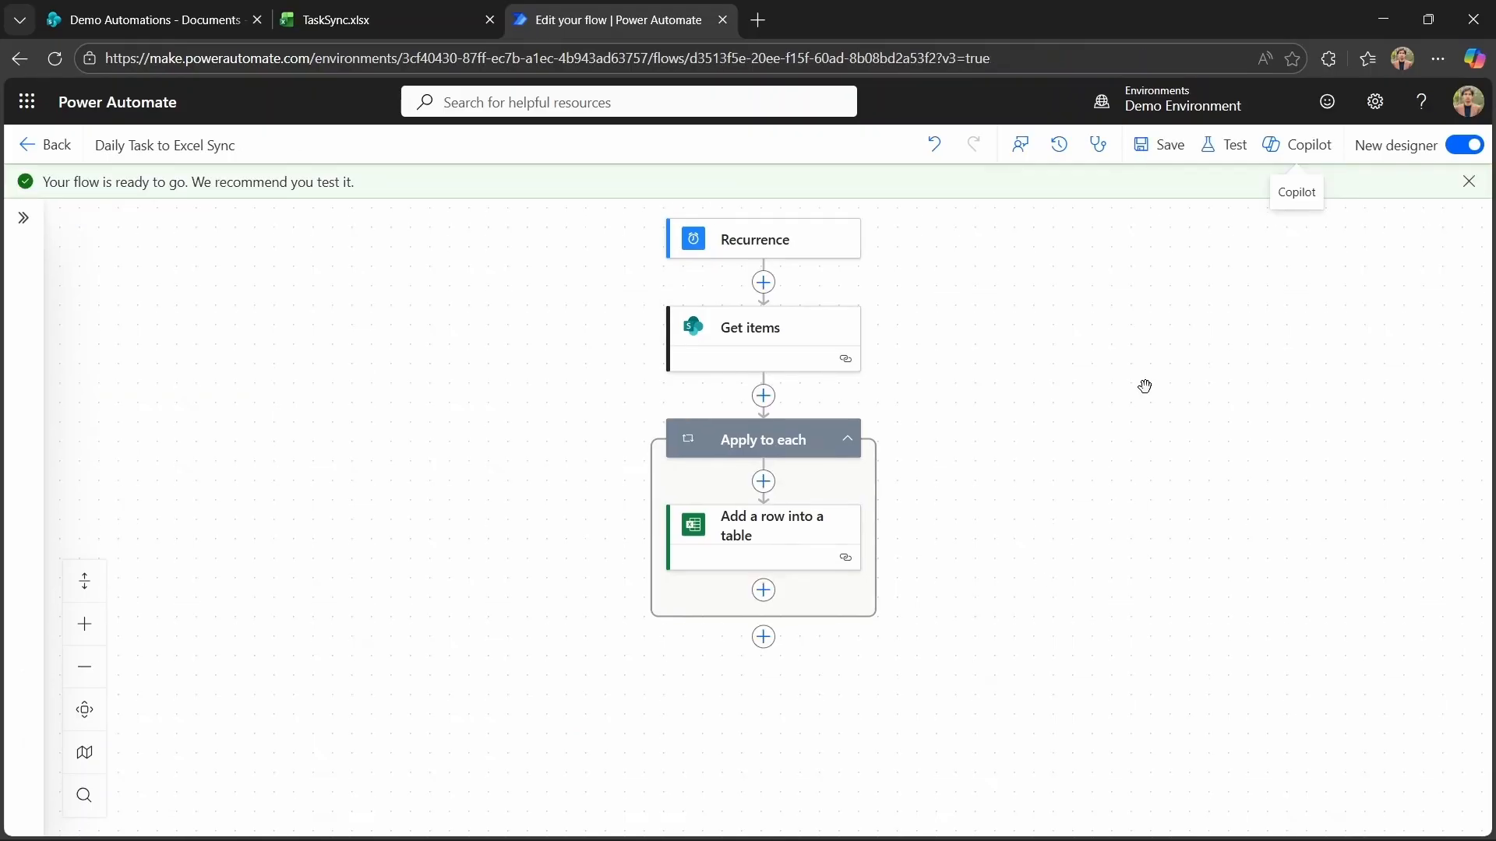
click(1468, 181)
click(1223, 145)
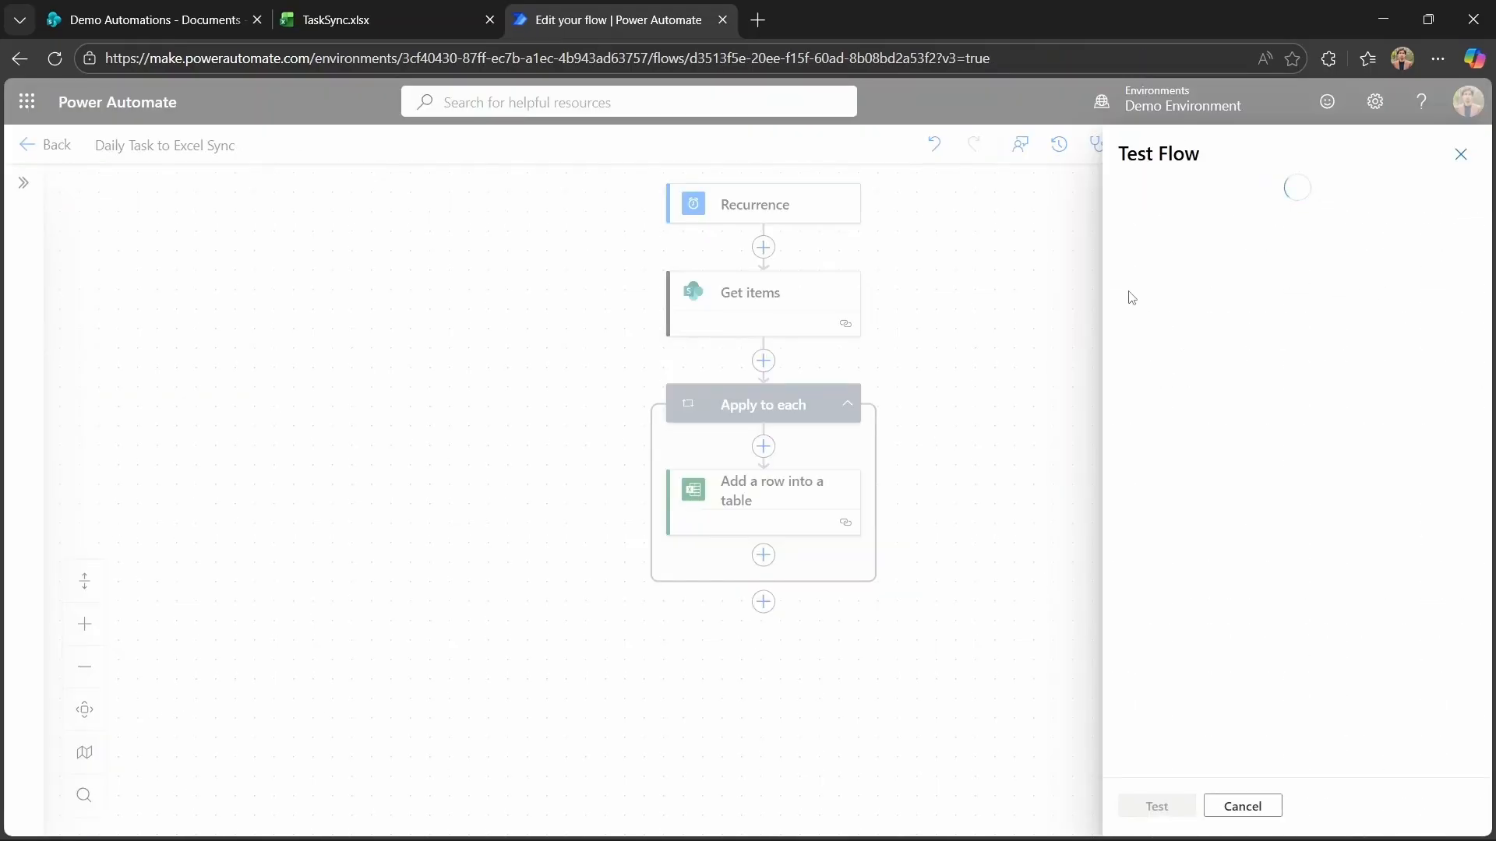
click(1131, 195)
click(1157, 806)
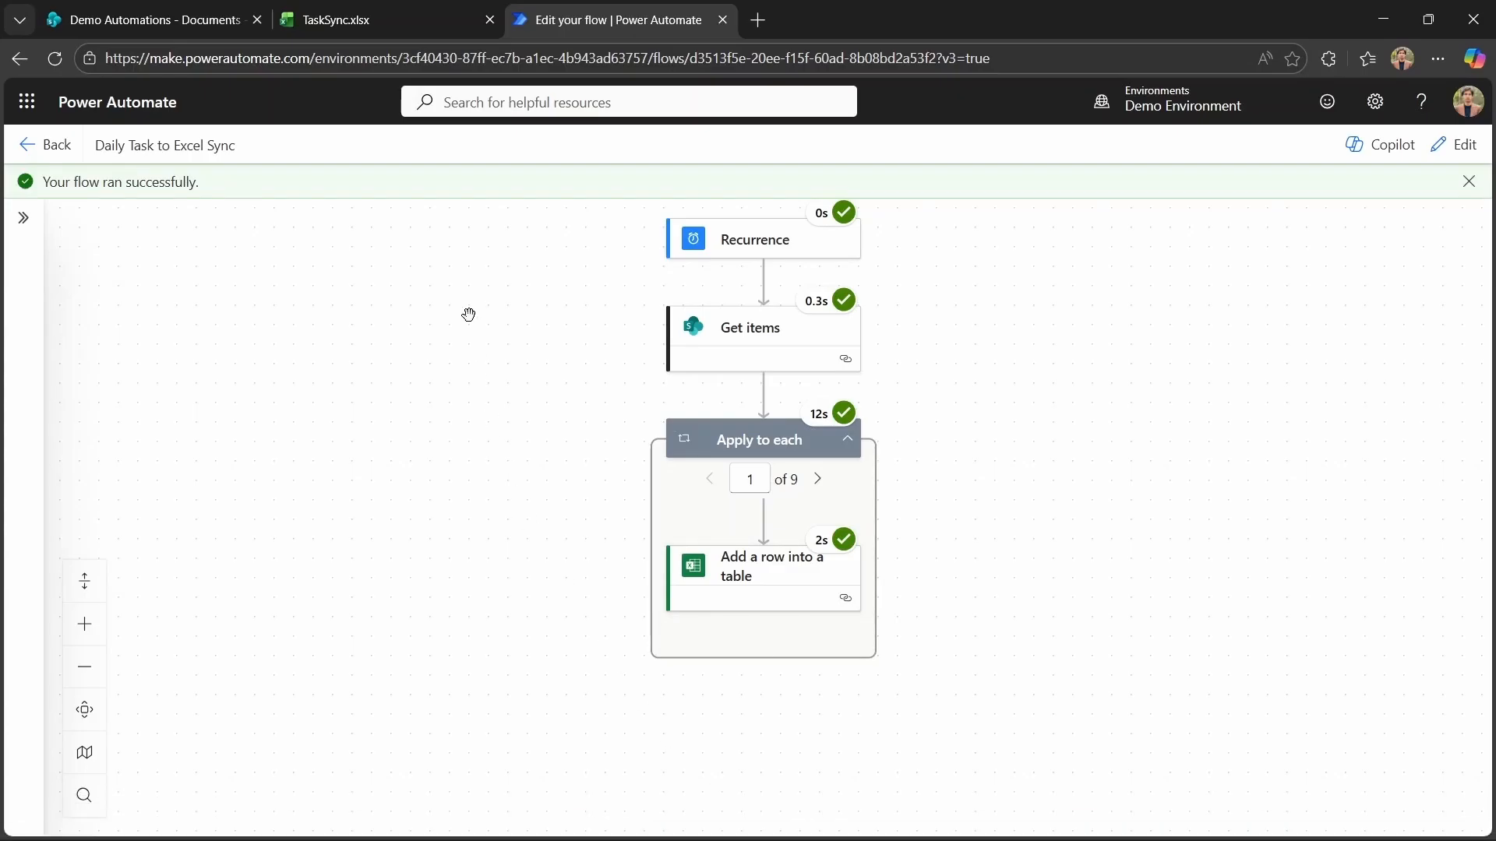
Compare the rows in TaskSync.xlsx with the items in the SharePoint Tasks list.
click(396, 17)
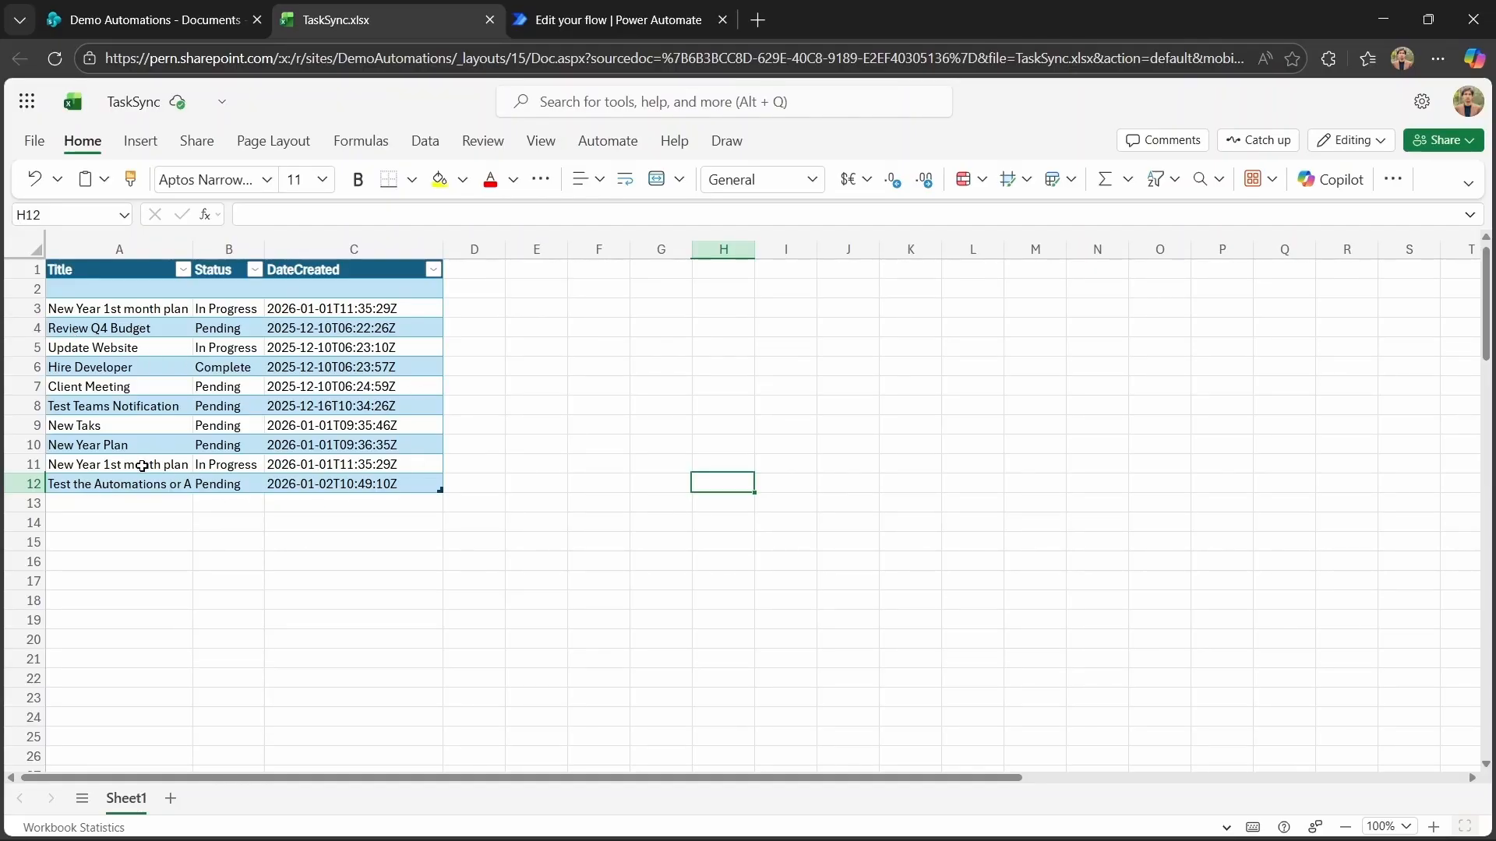
click(159, 17)
click(144, 456)
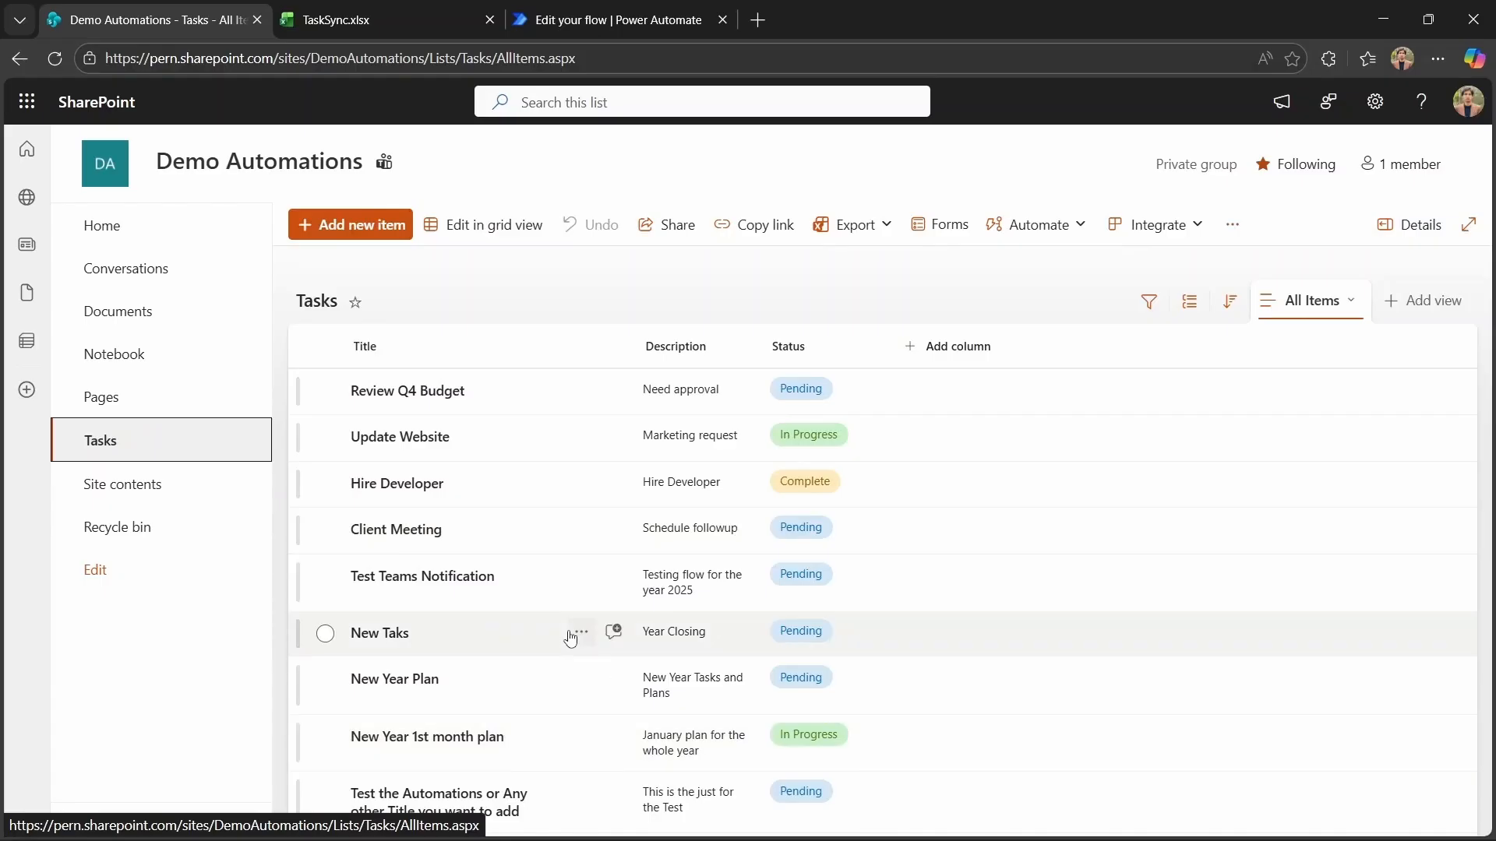
click(386, 31)
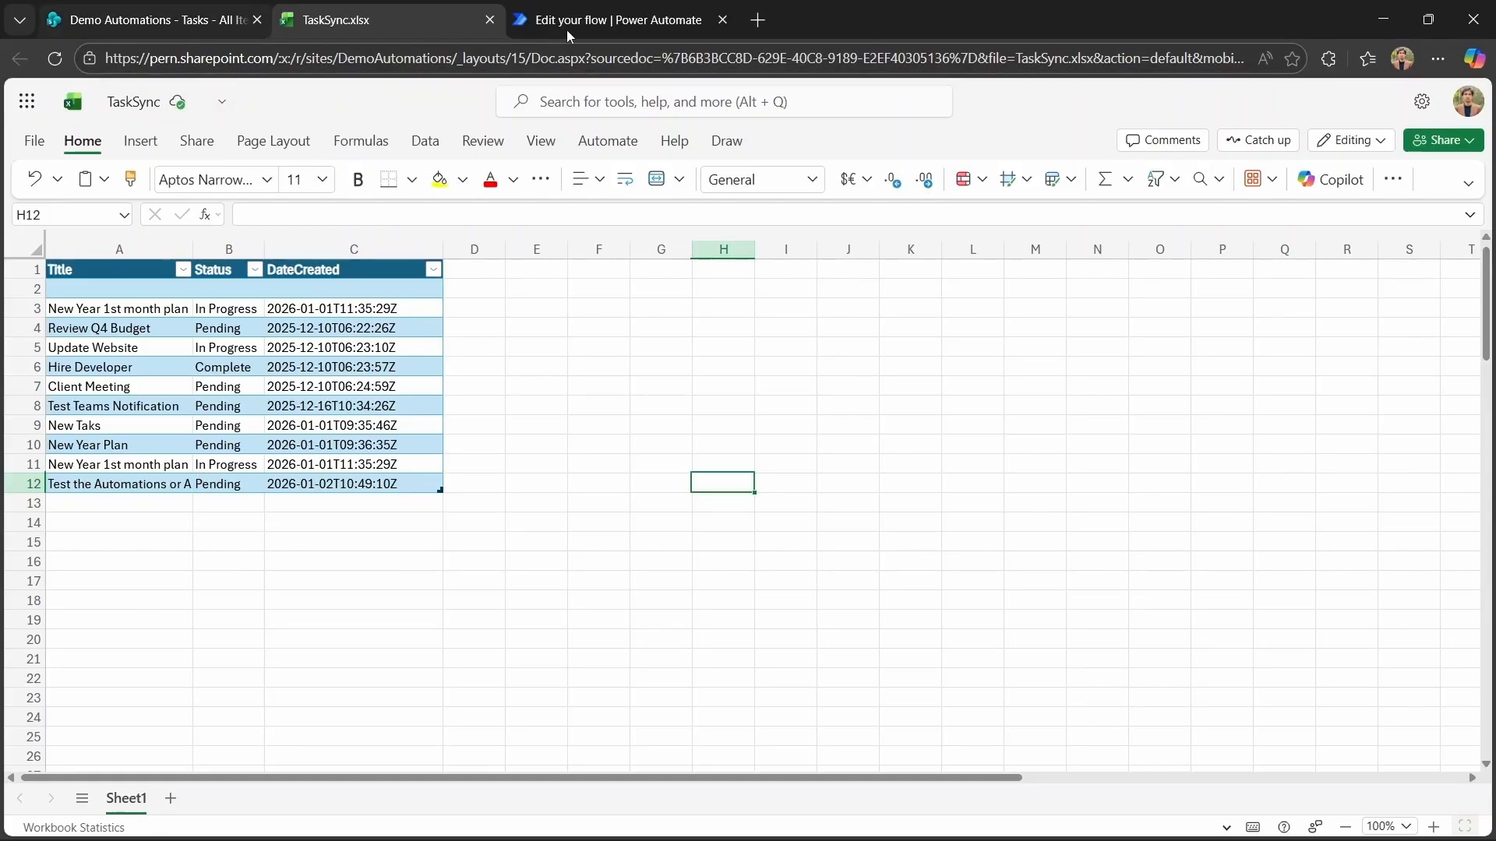
click(615, 22)
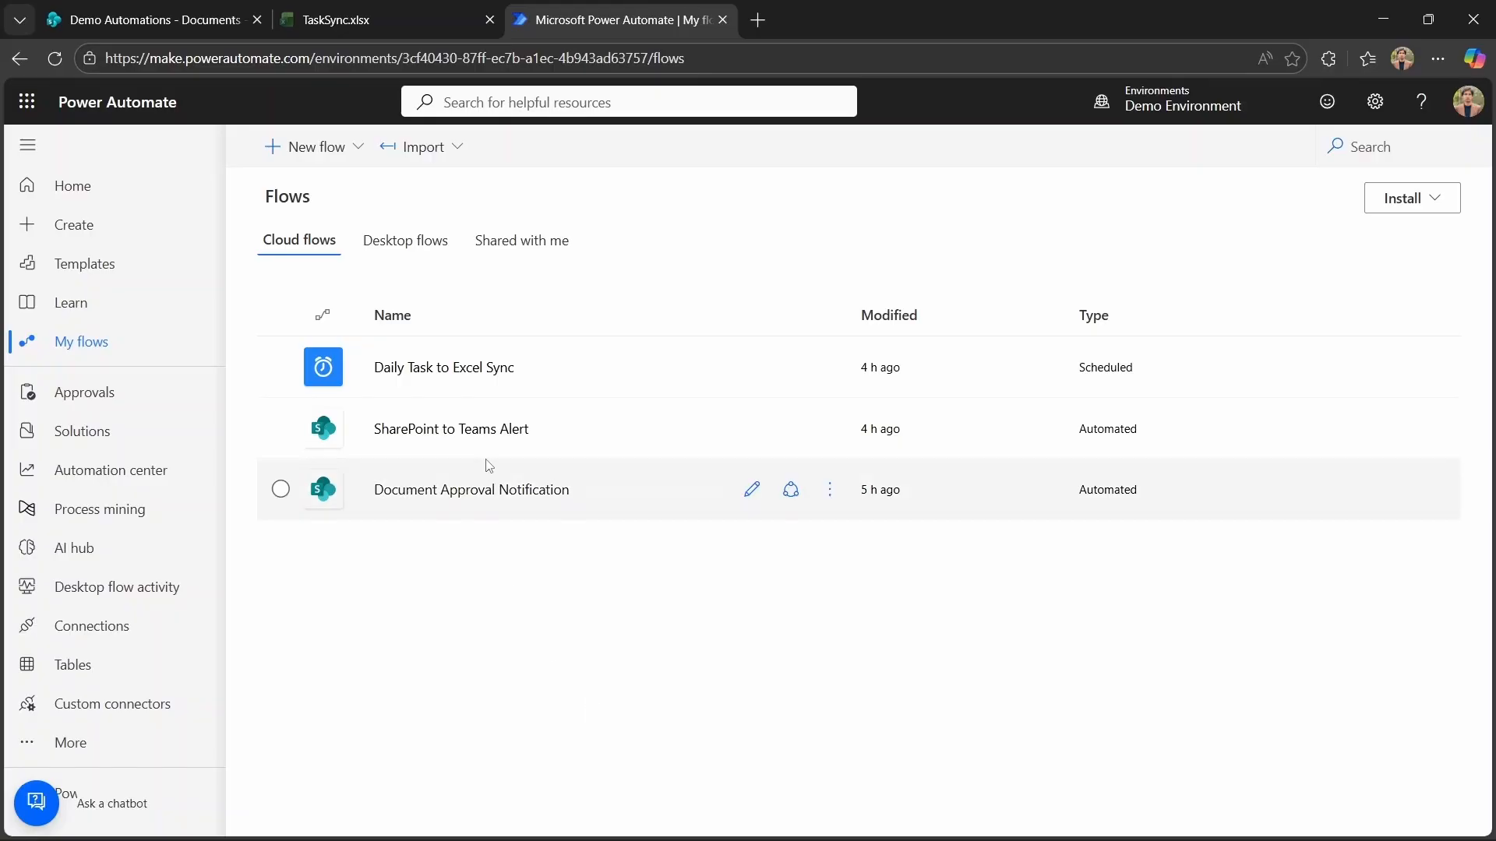
Start an automated cloud flow named Auto Organize Files by Types using the SharePoint 'When a file is created or modified (properties only)' trigger.
click(316, 147)
click(349, 335)
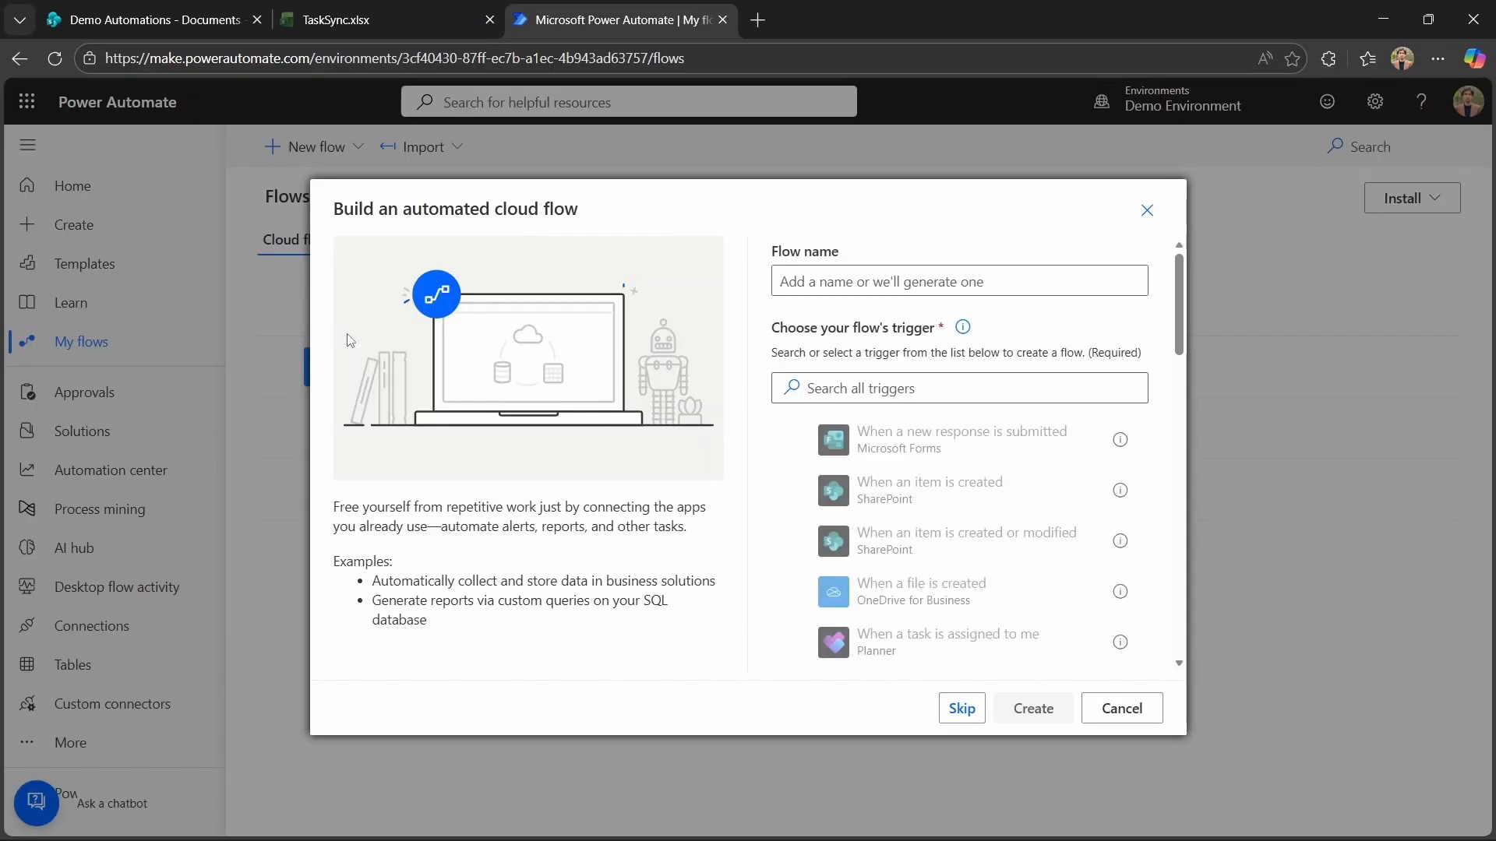
click(861, 285)
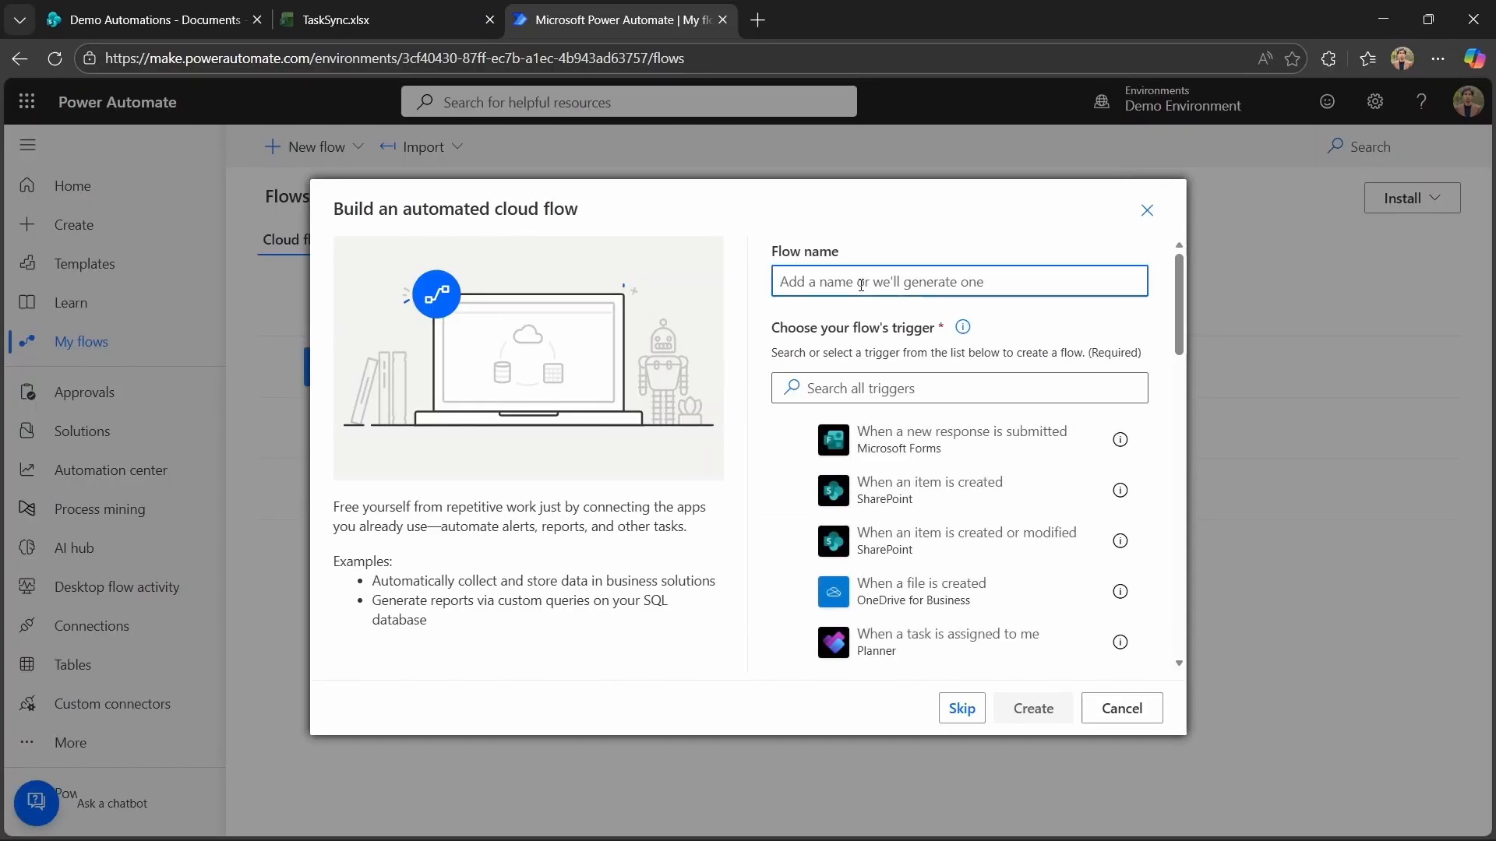
text(Auto Organize Files by Types)
click(843, 381)
text(Wi)
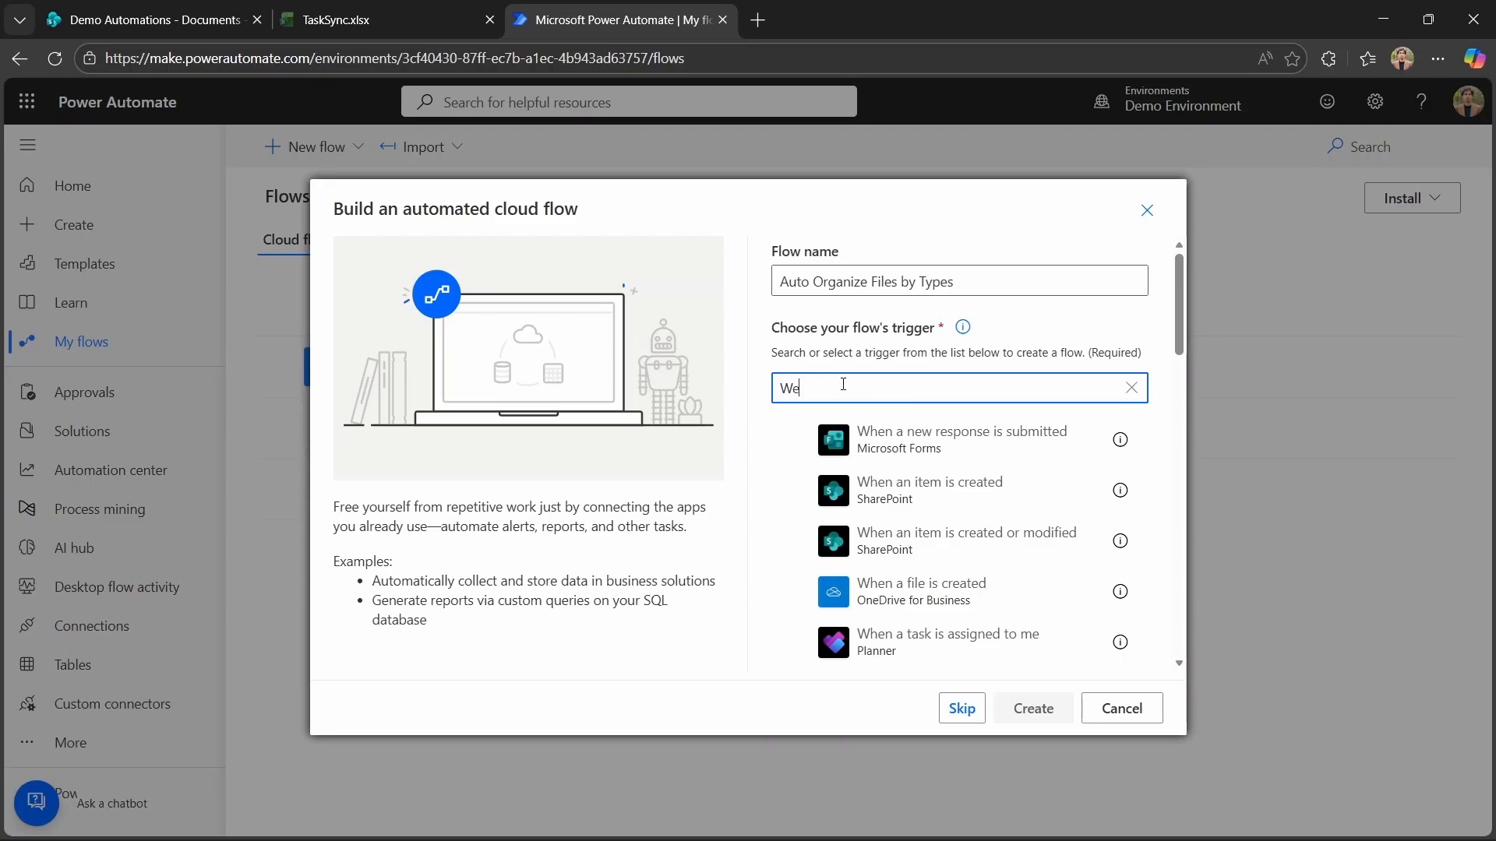
key(BackSpace)
text(hen a file is cr)
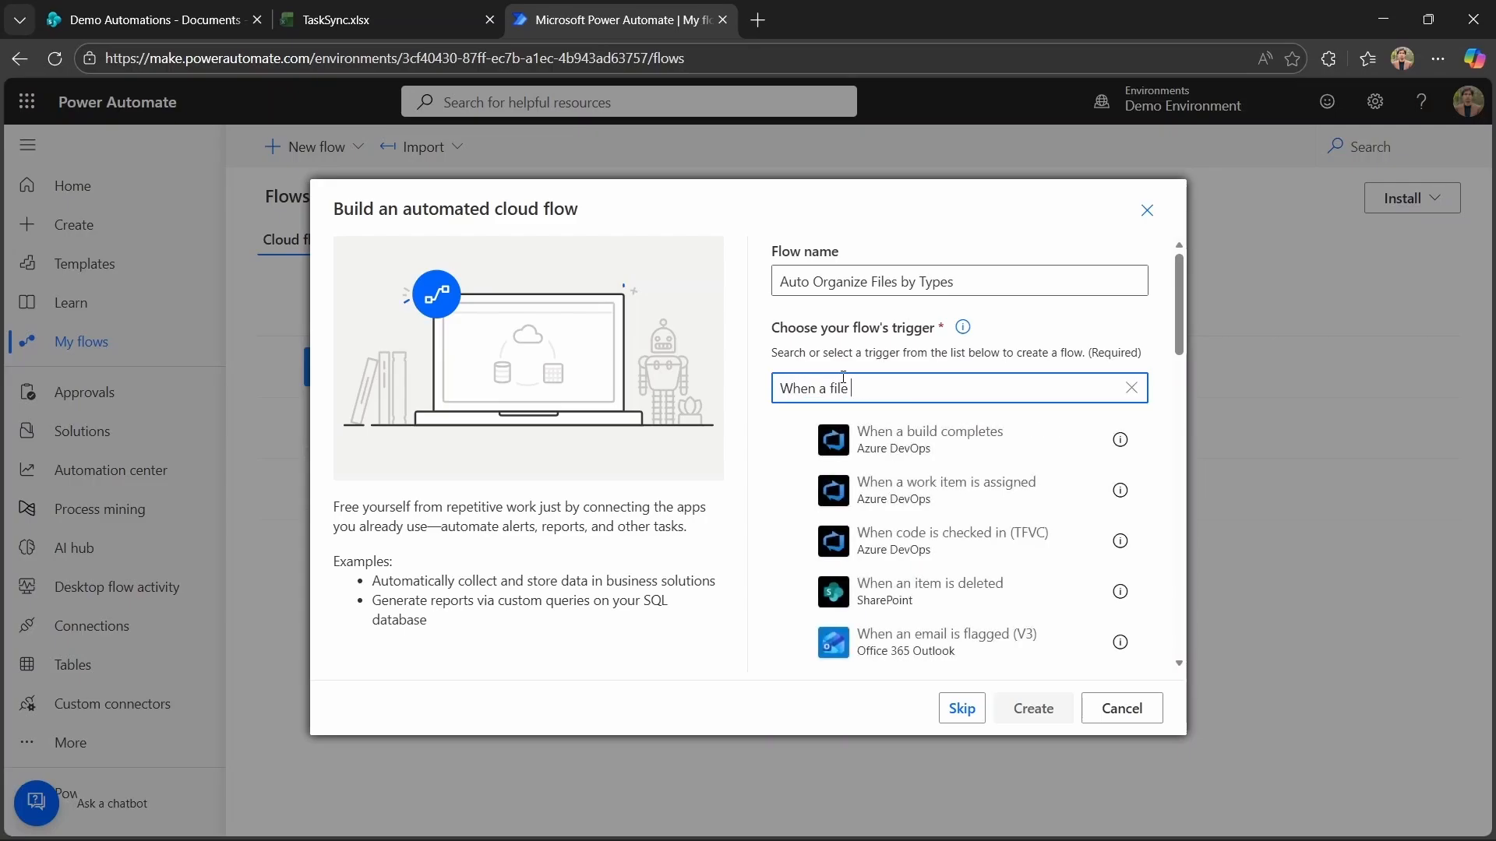
text(eate)
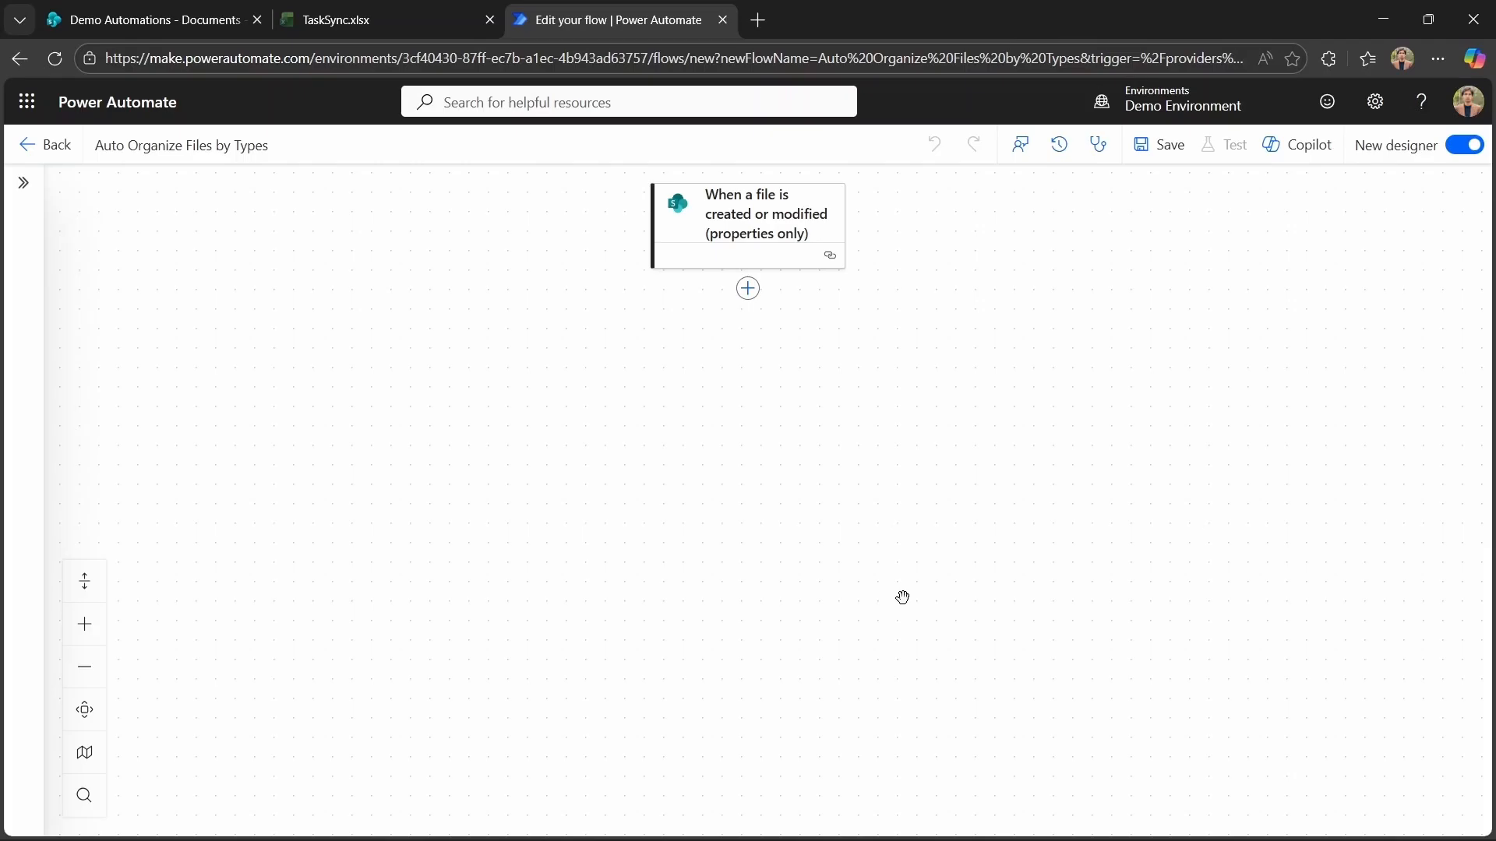
Set the trigger's site address to Demo Automations and its library to Documents.
click(748, 214)
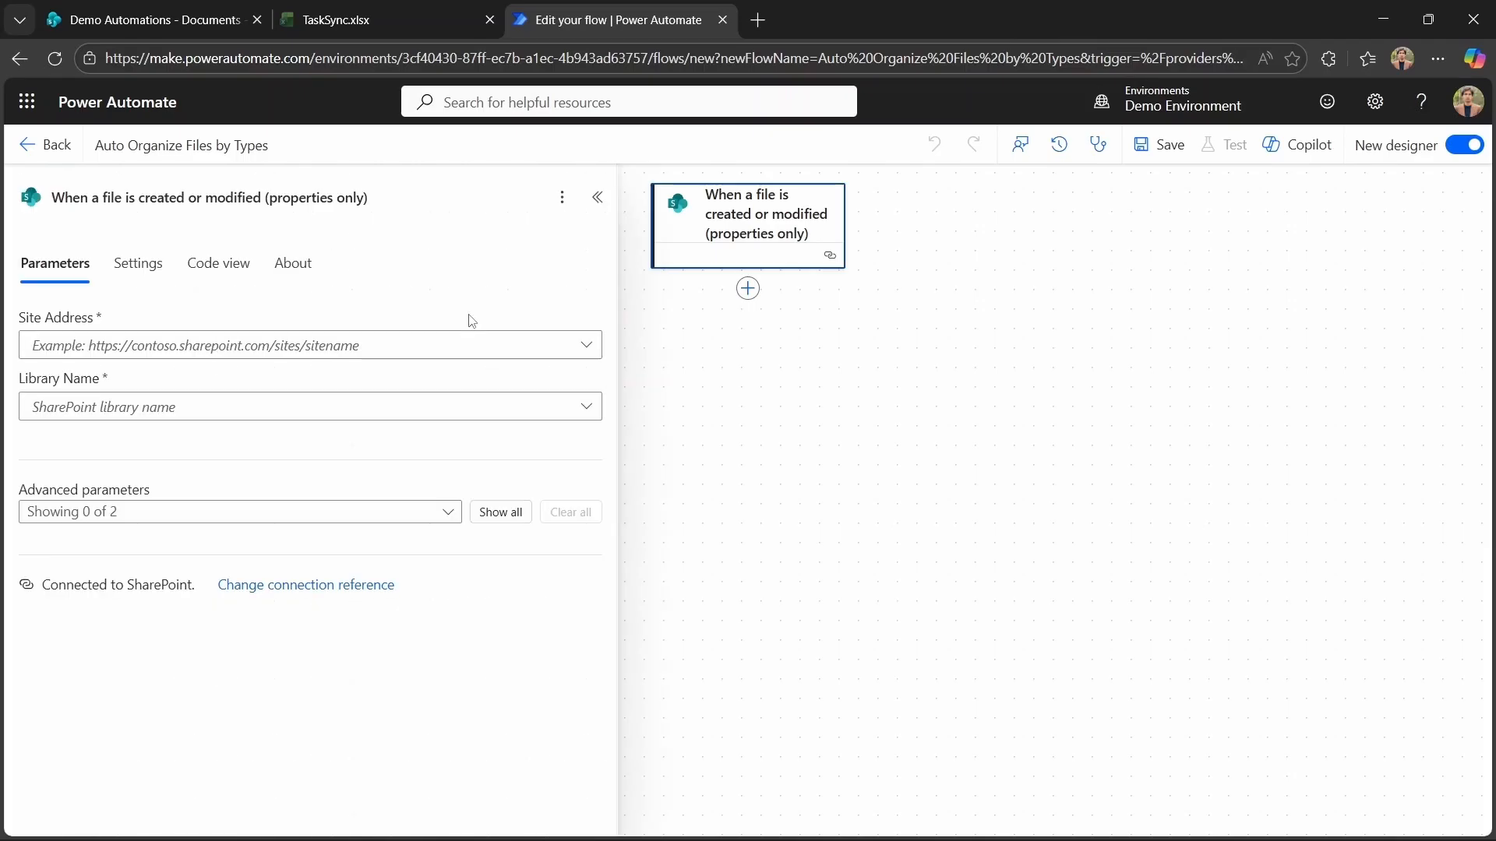
click(587, 345)
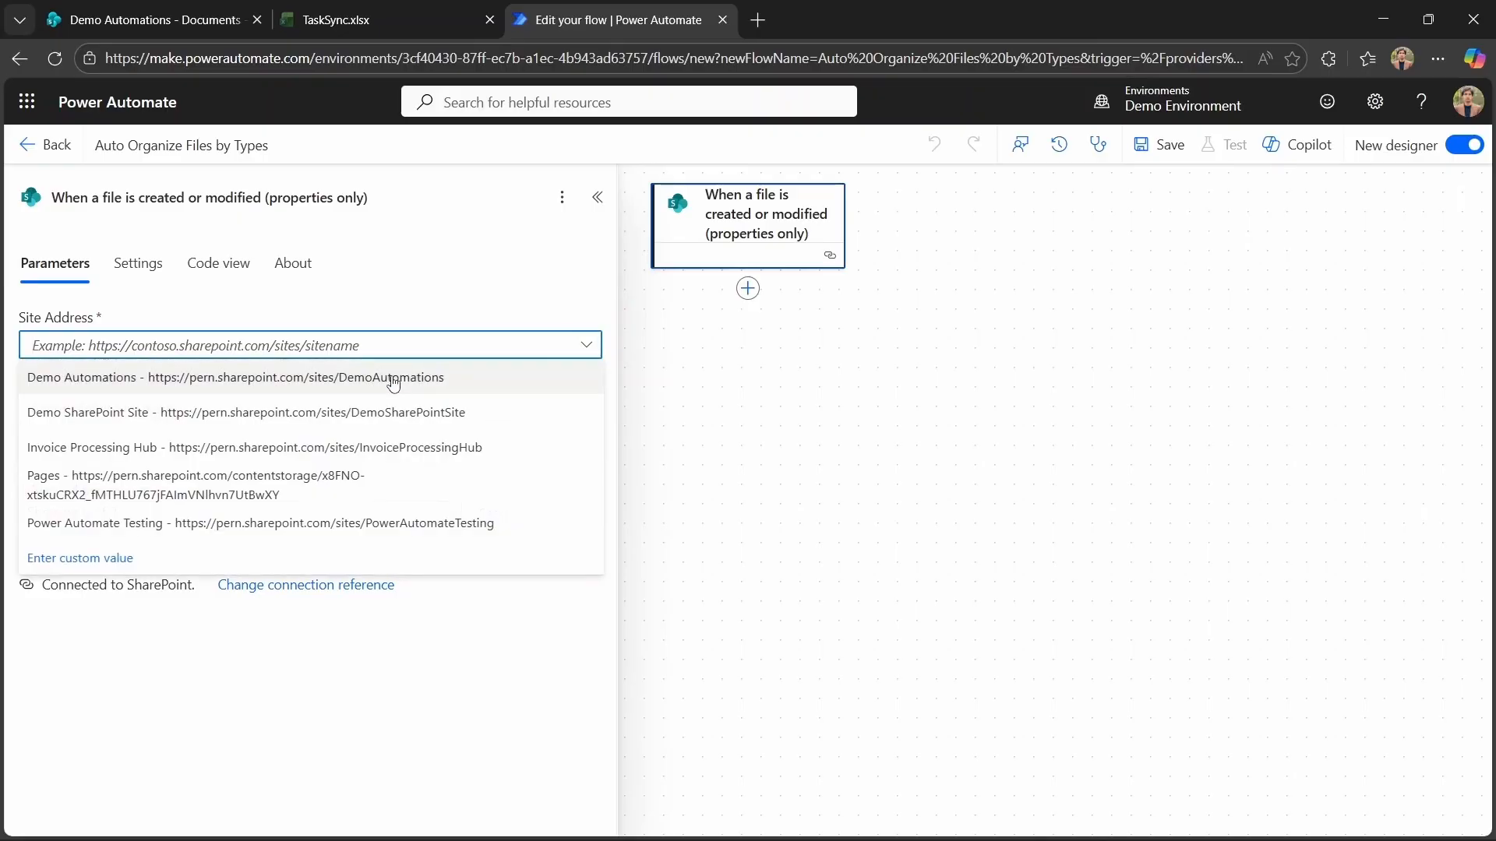
click(337, 377)
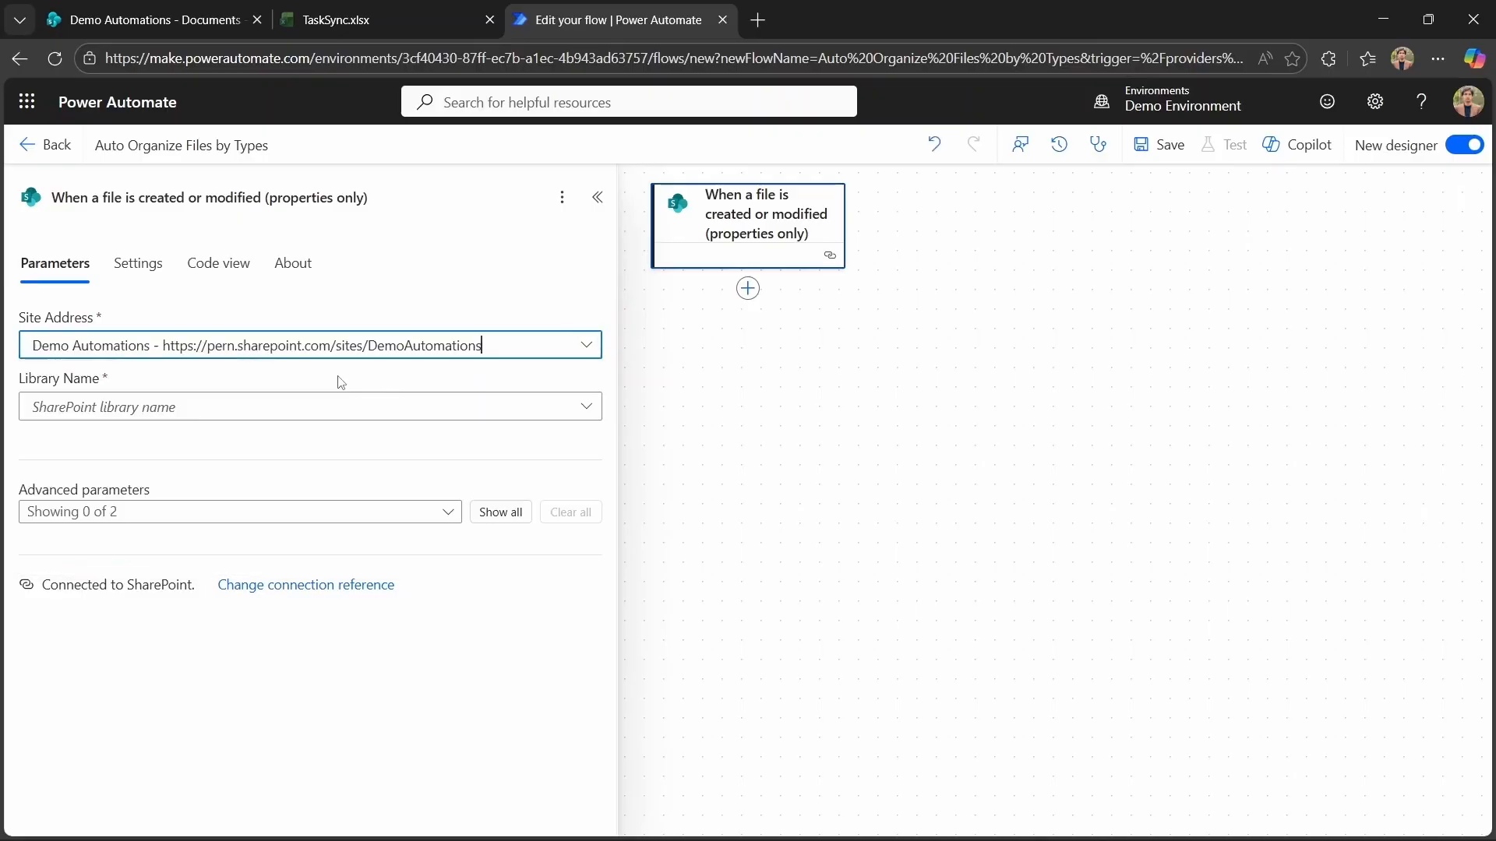
click(576, 412)
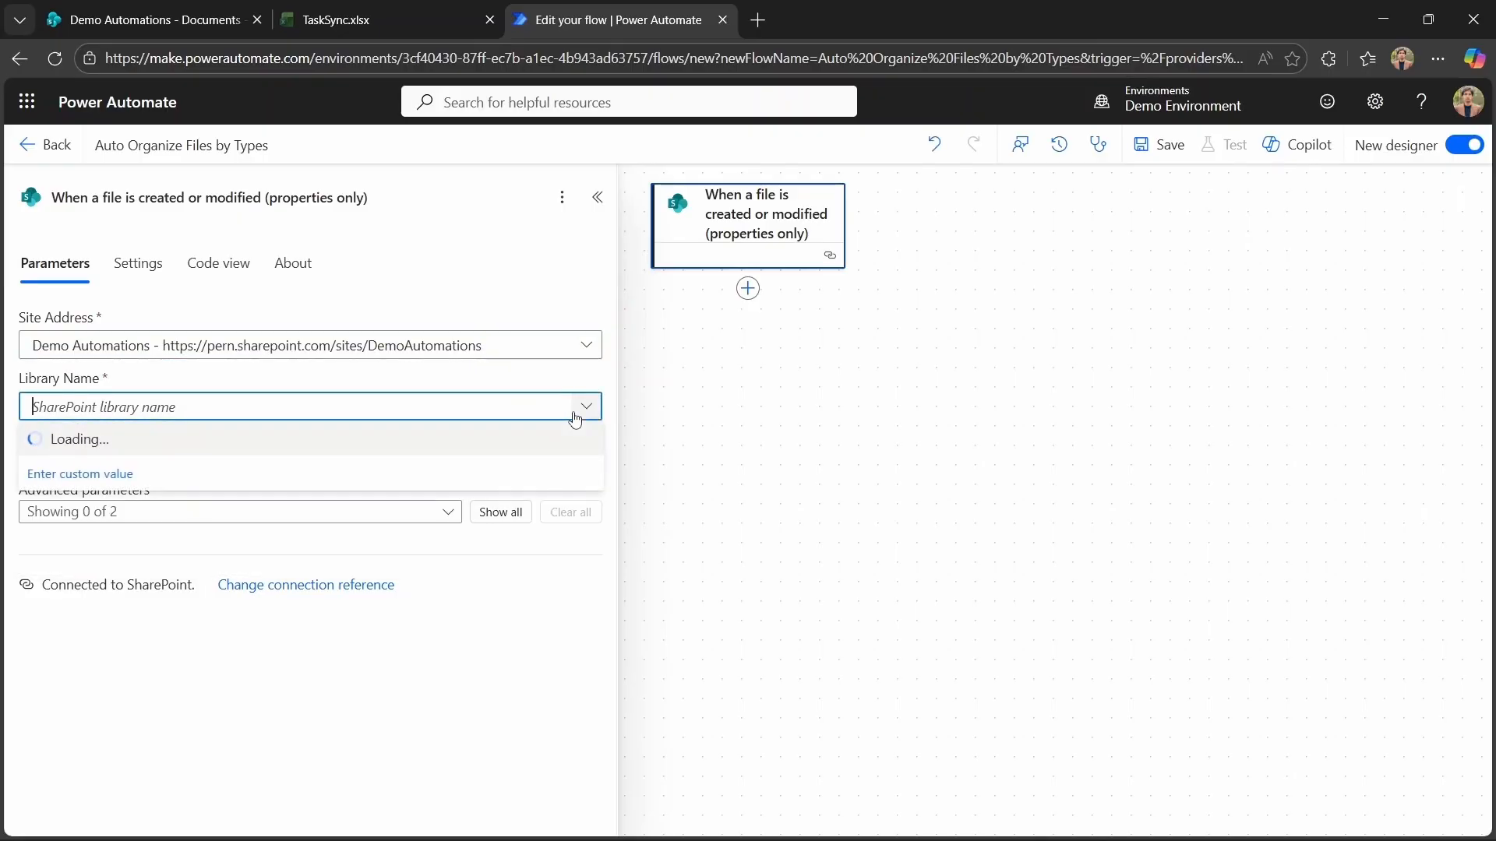
click(315, 436)
Show the trigger's advanced parameters, set Limit Columns by View to Use all columns (Do not limit) and Folder to /Shared Documents/Uploads.
click(501, 516)
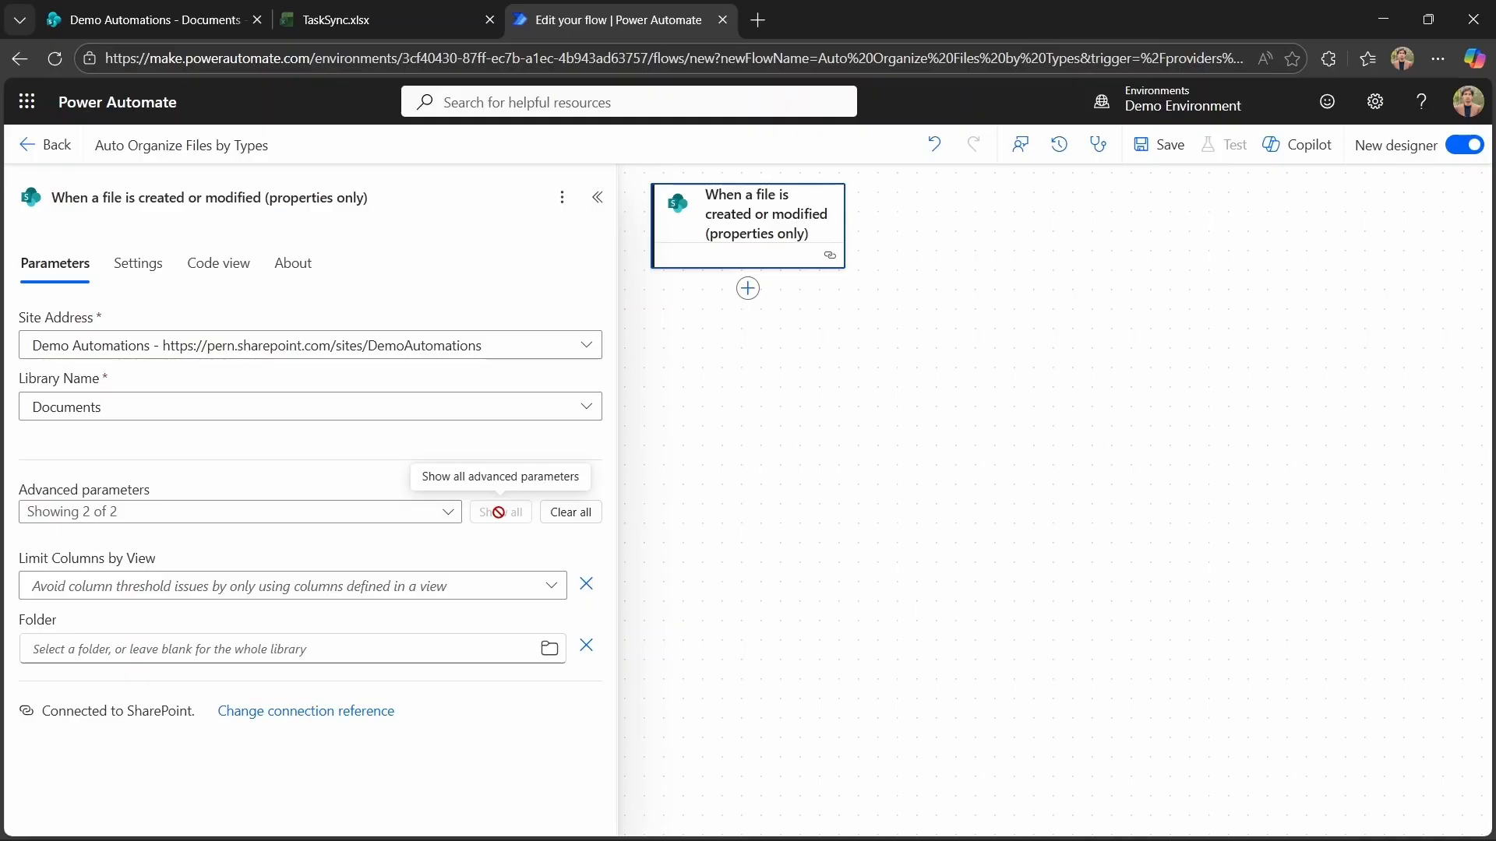
click(548, 591)
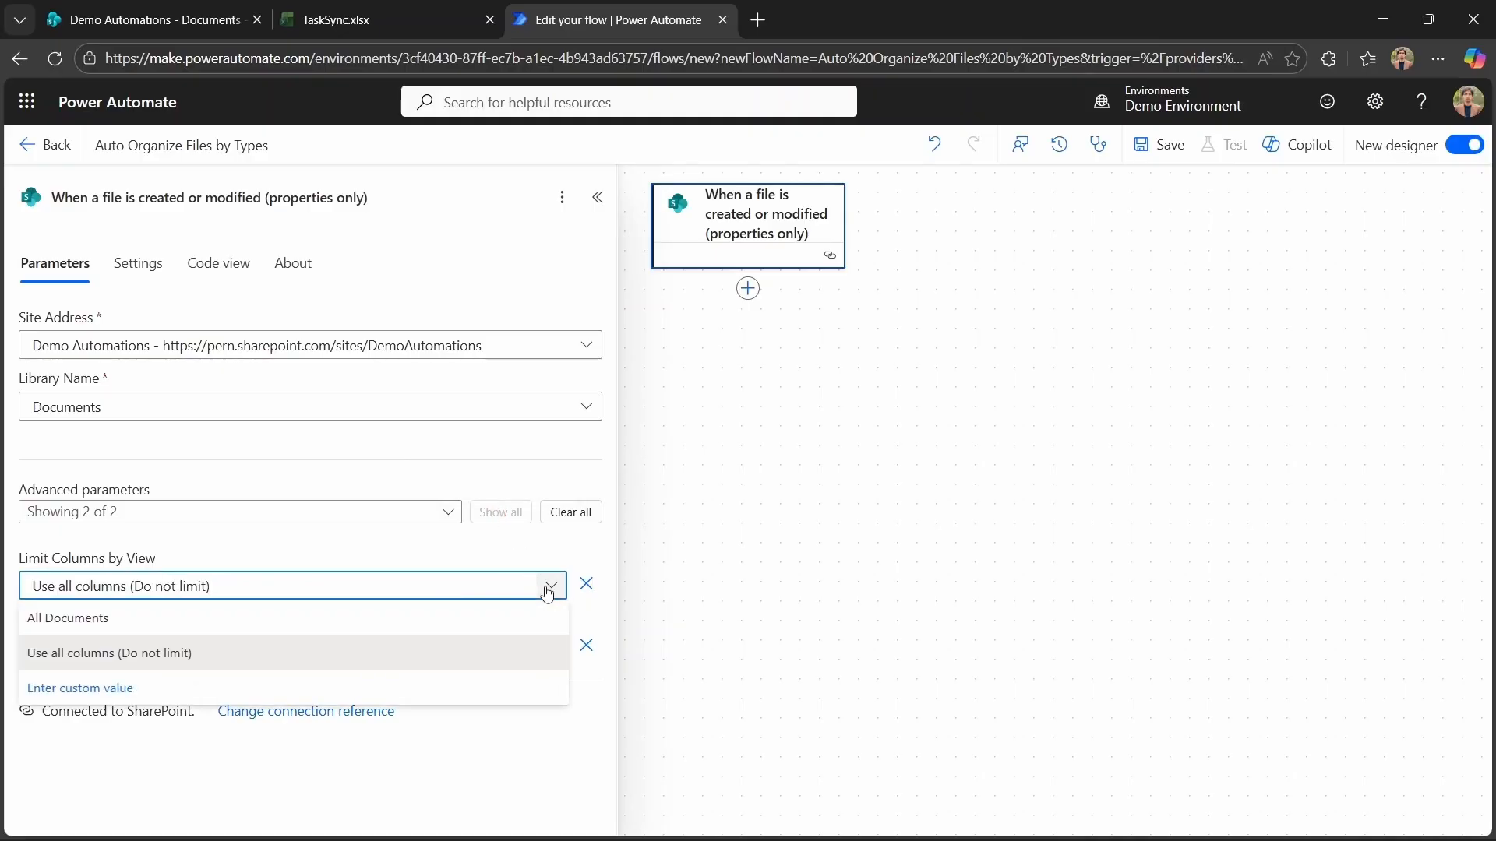
click(356, 669)
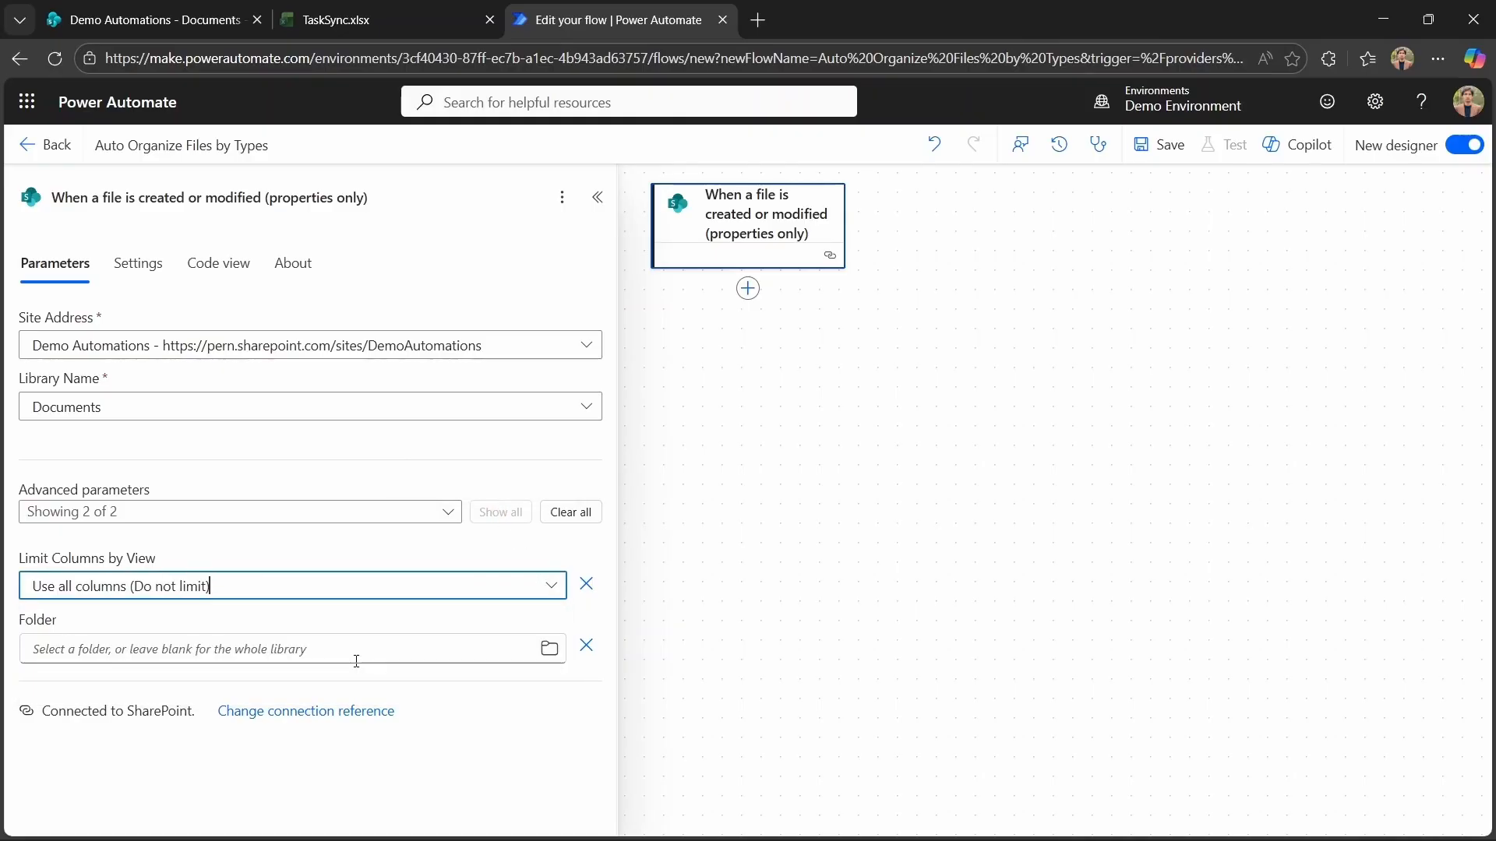
click(549, 649)
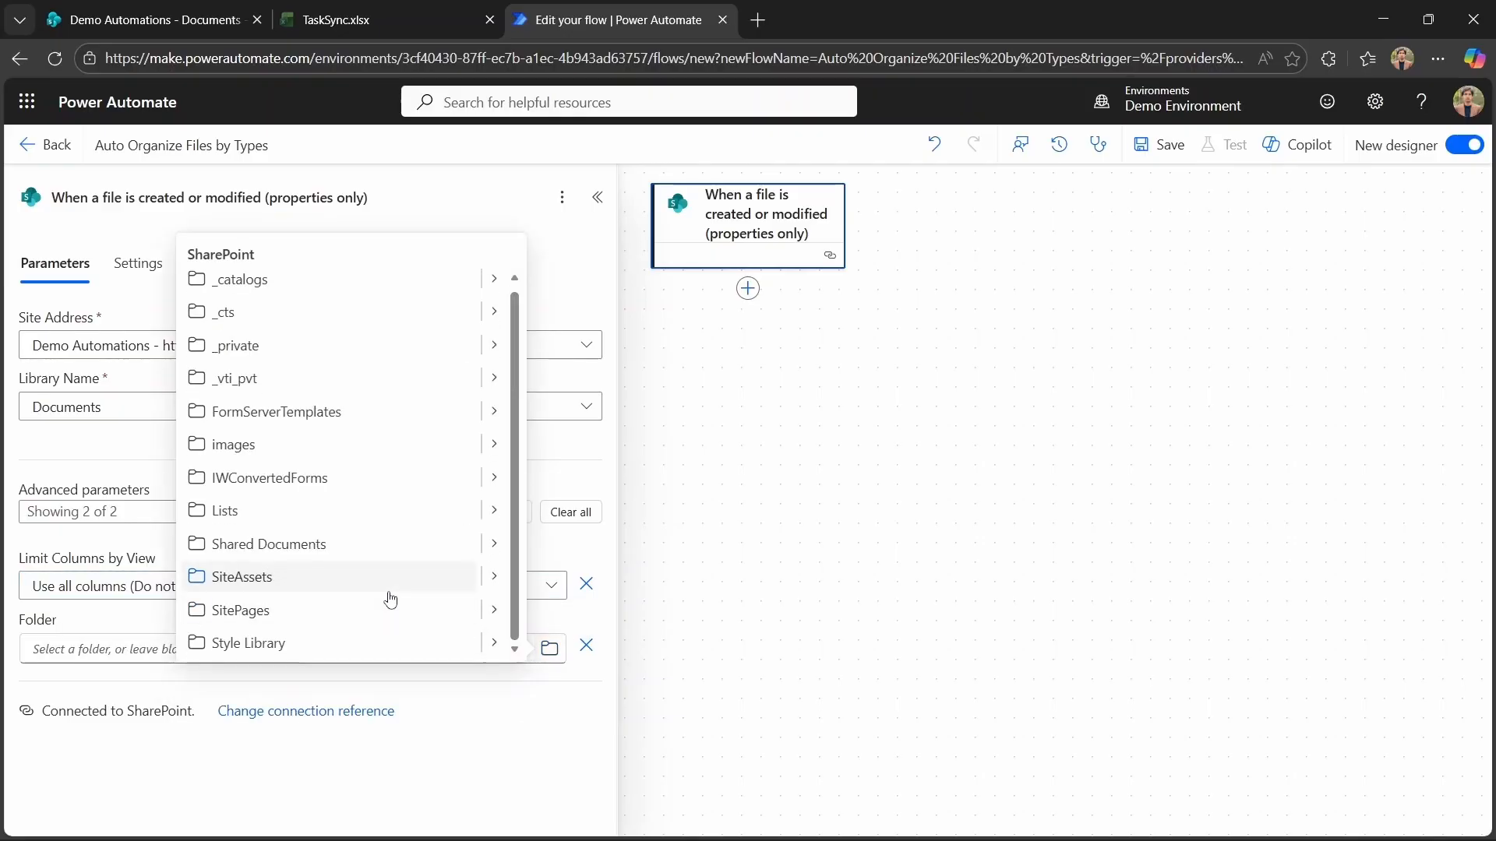
click(494, 543)
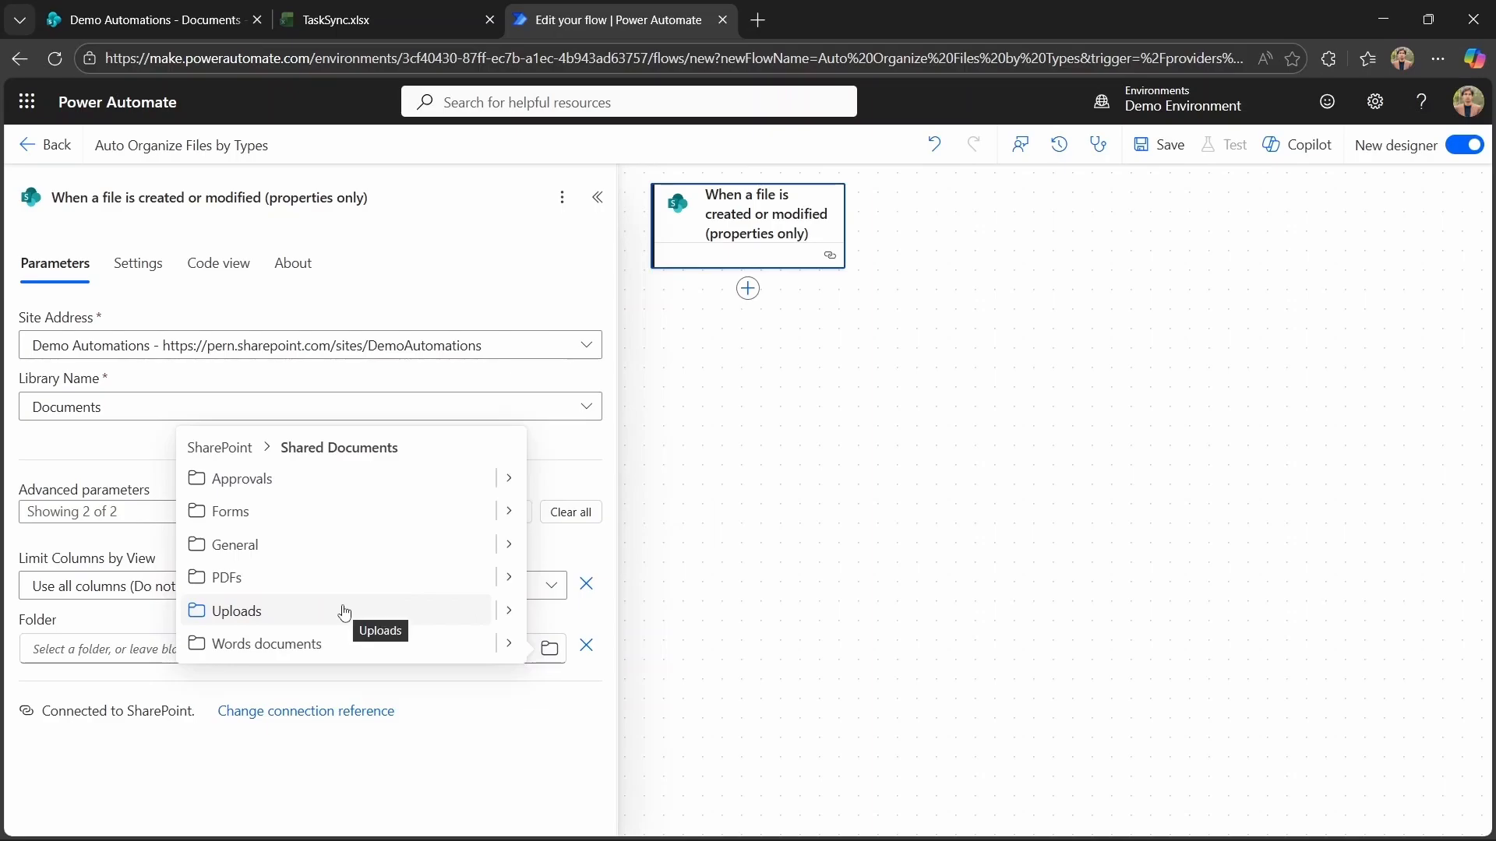
click(344, 612)
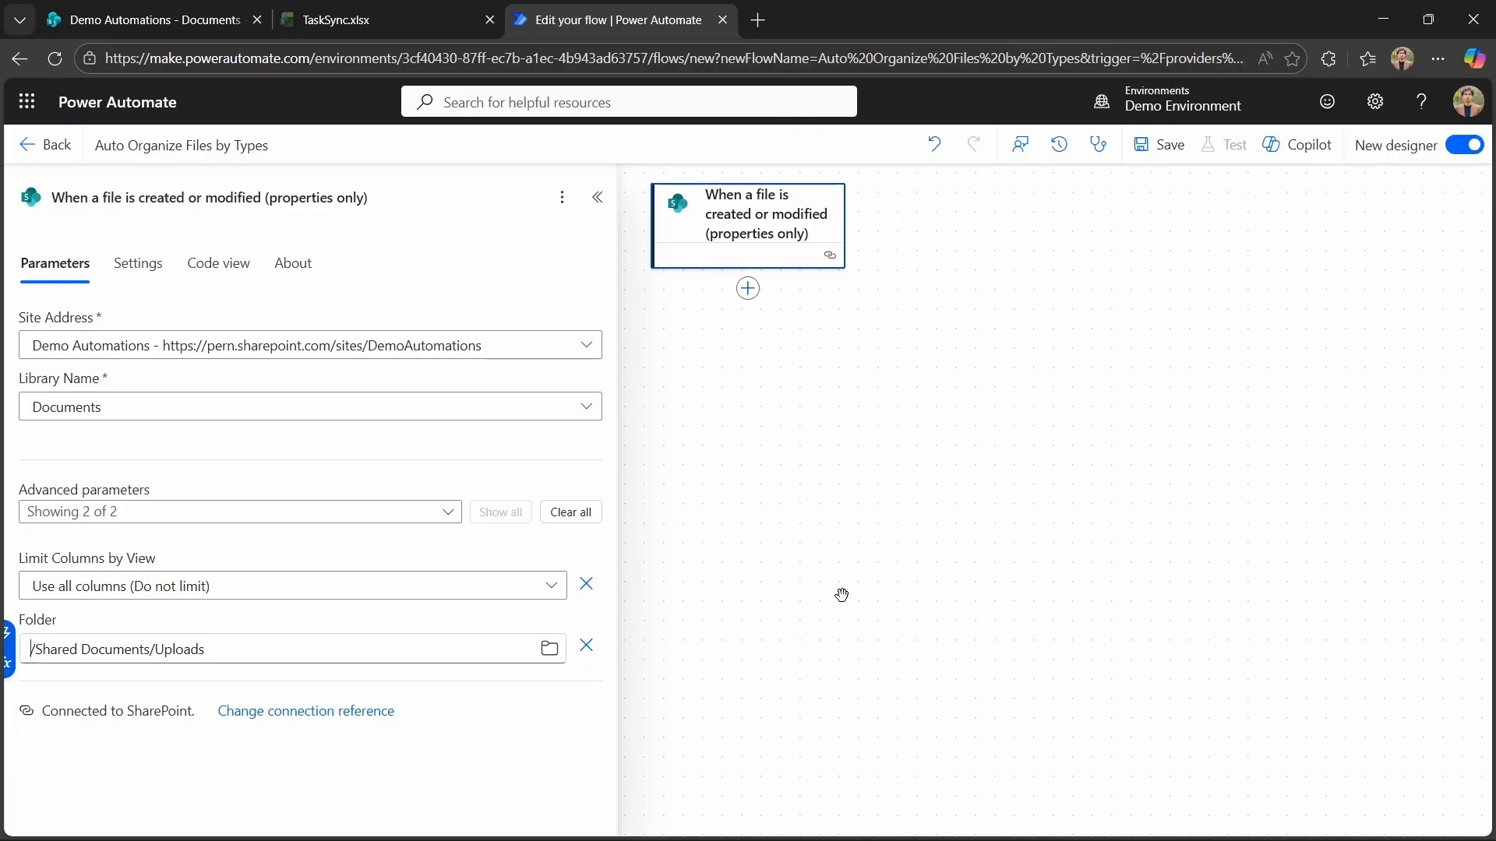
Add a Delay action below the file trigger.
click(750, 293)
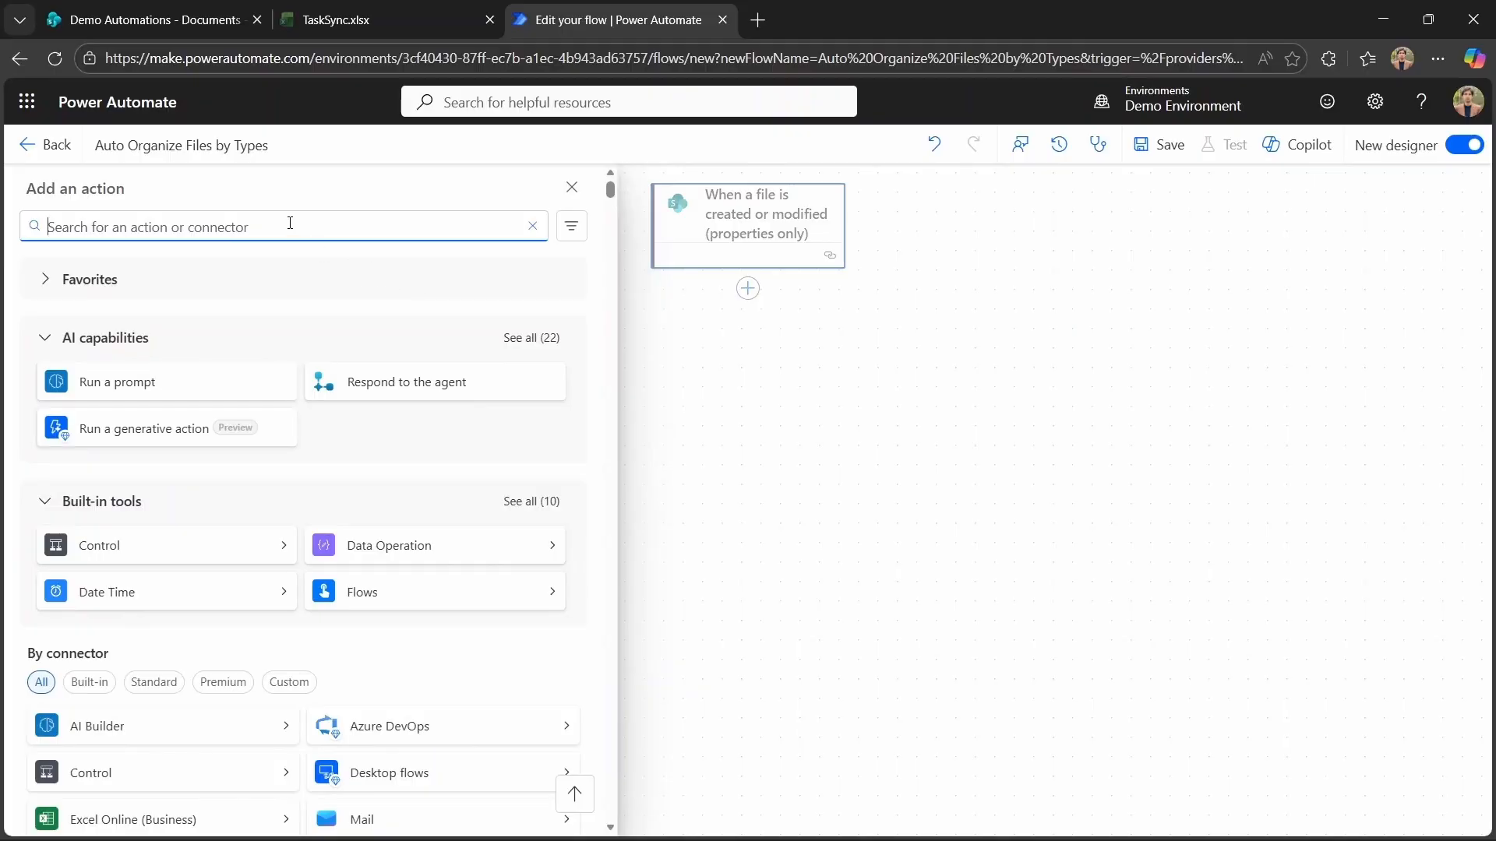
text(Delay)
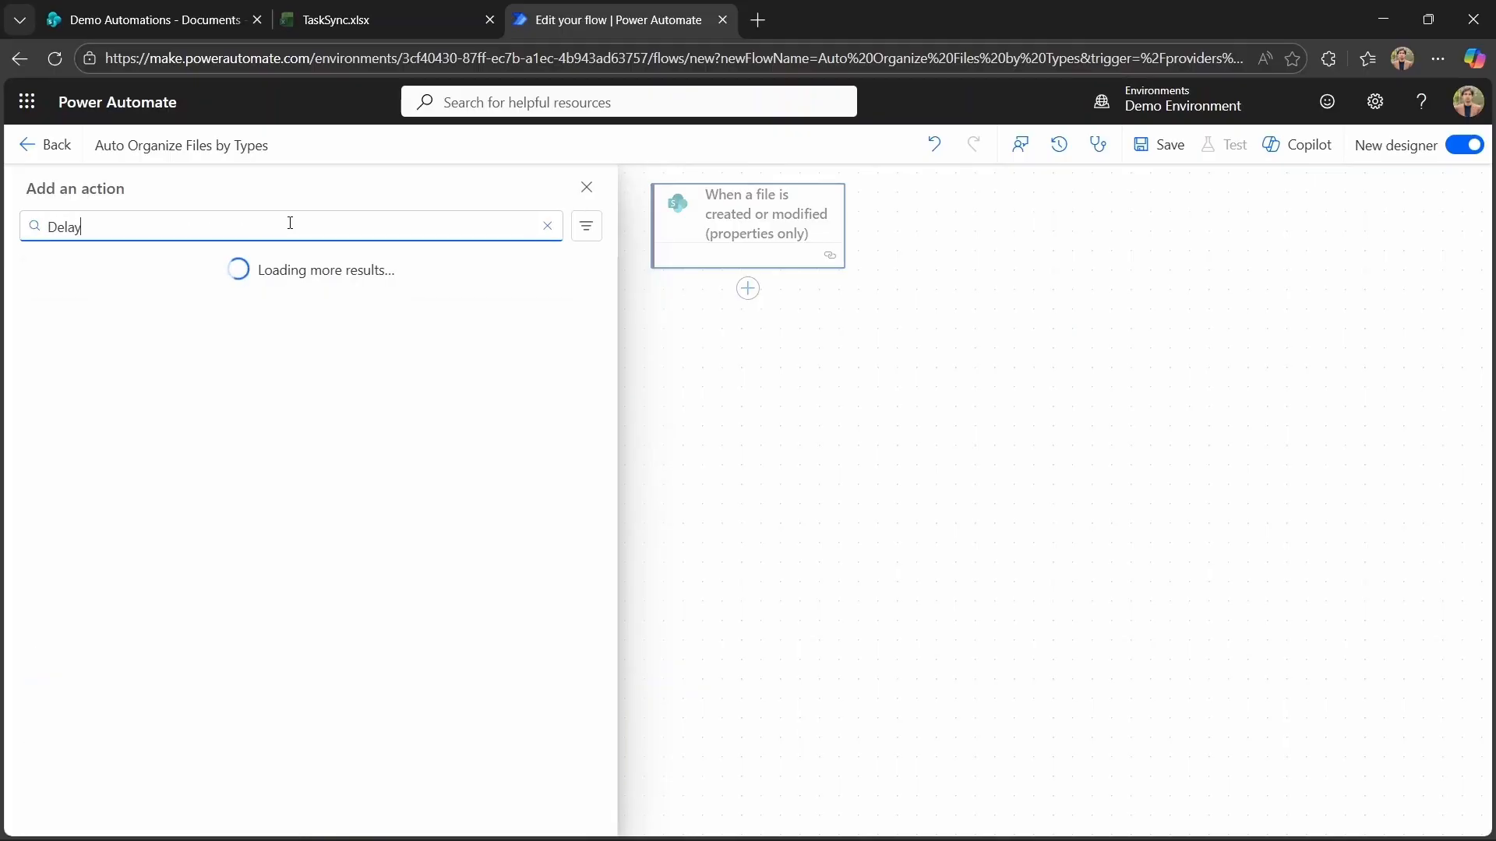
click(748, 376)
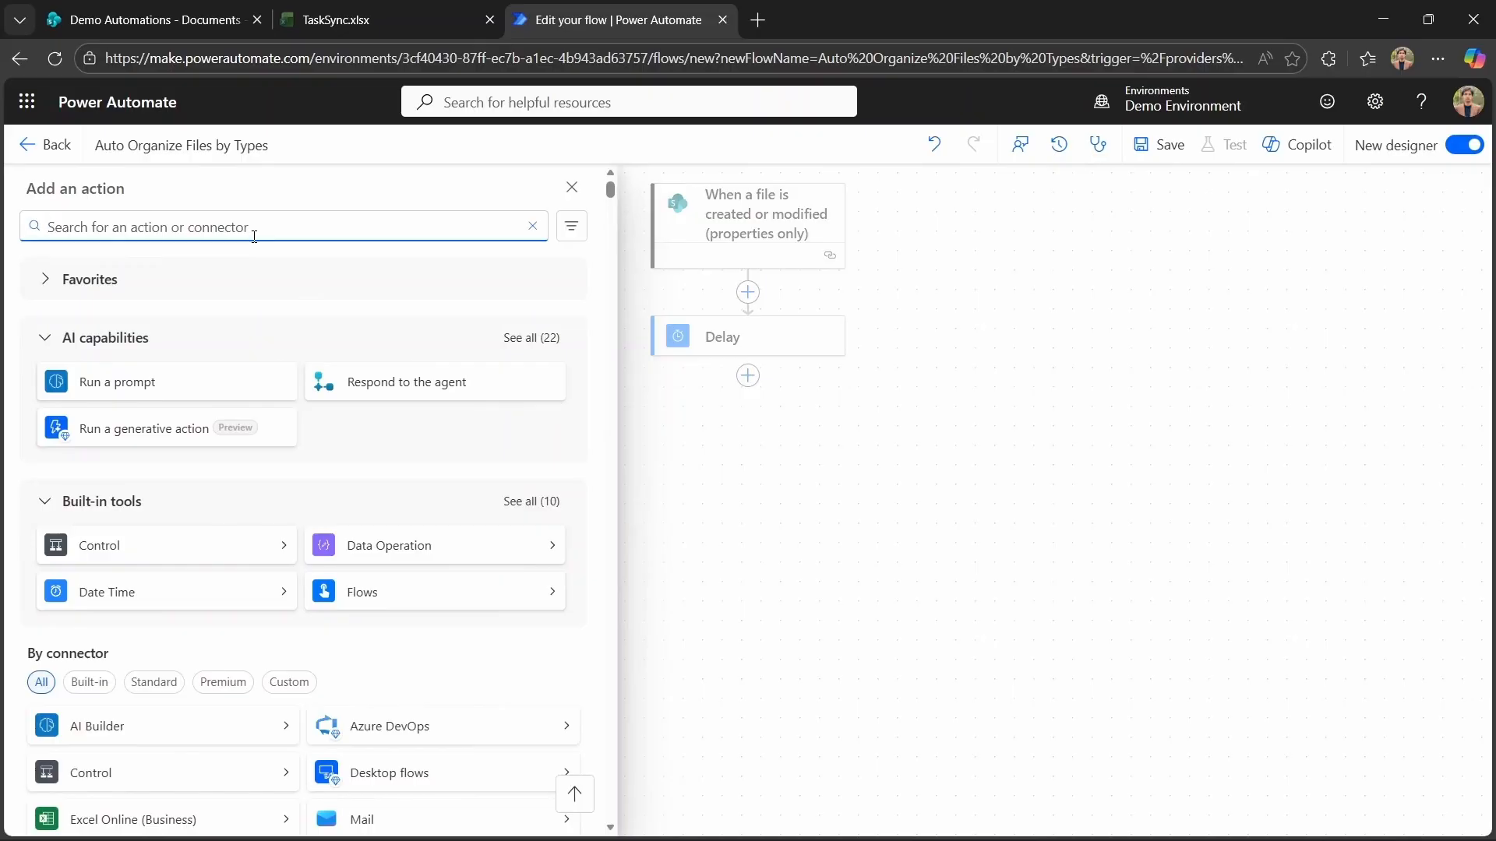
Add a SharePoint Get file properties action below the Delay.
text(Get file )
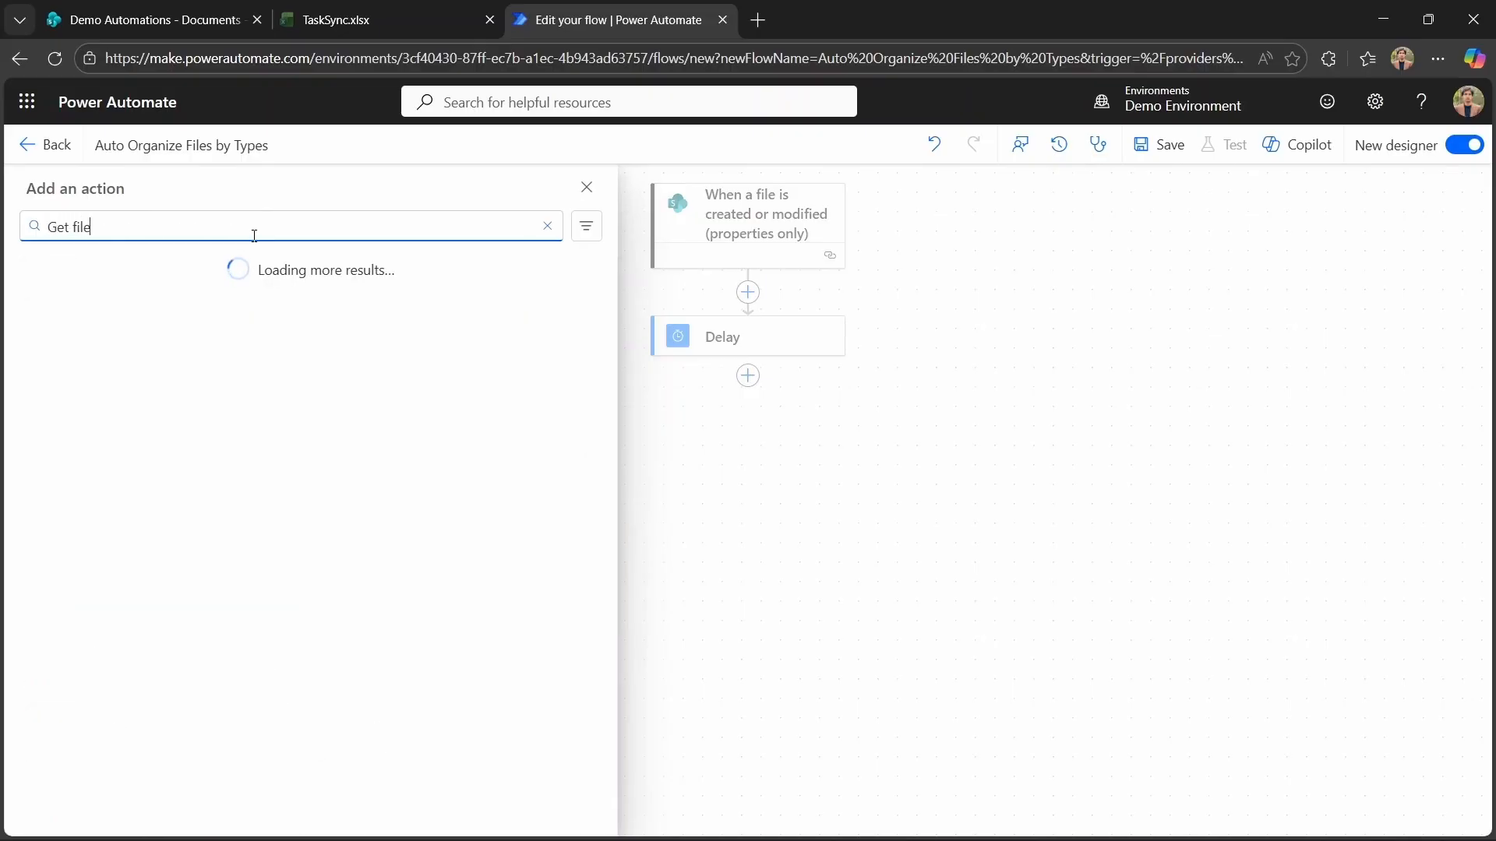
text(properties)
click(395, 645)
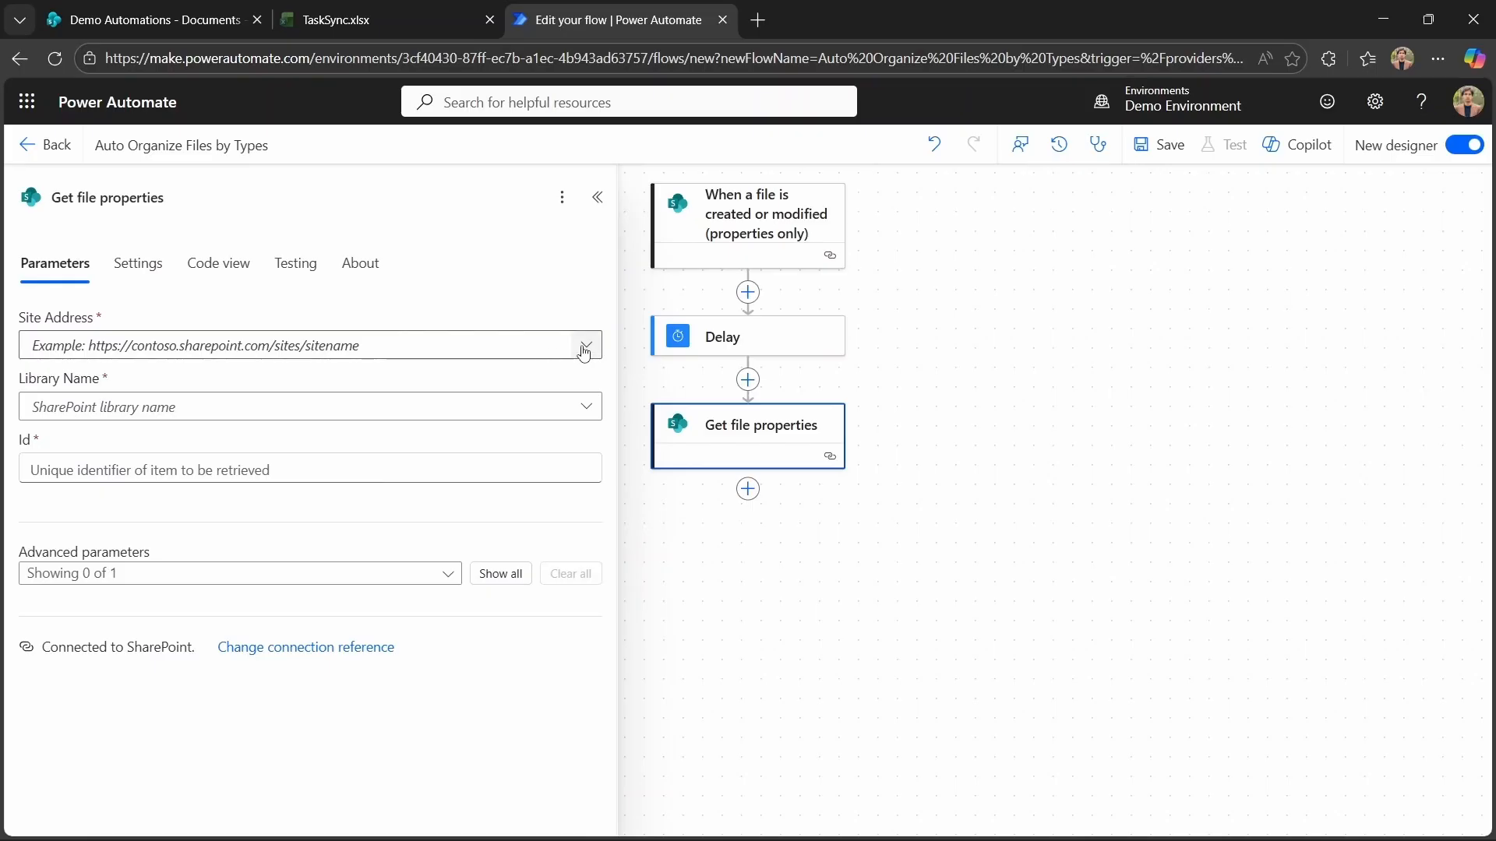
Set the Get file properties site address to Demo Automations and its library to Documents.
click(584, 348)
click(449, 388)
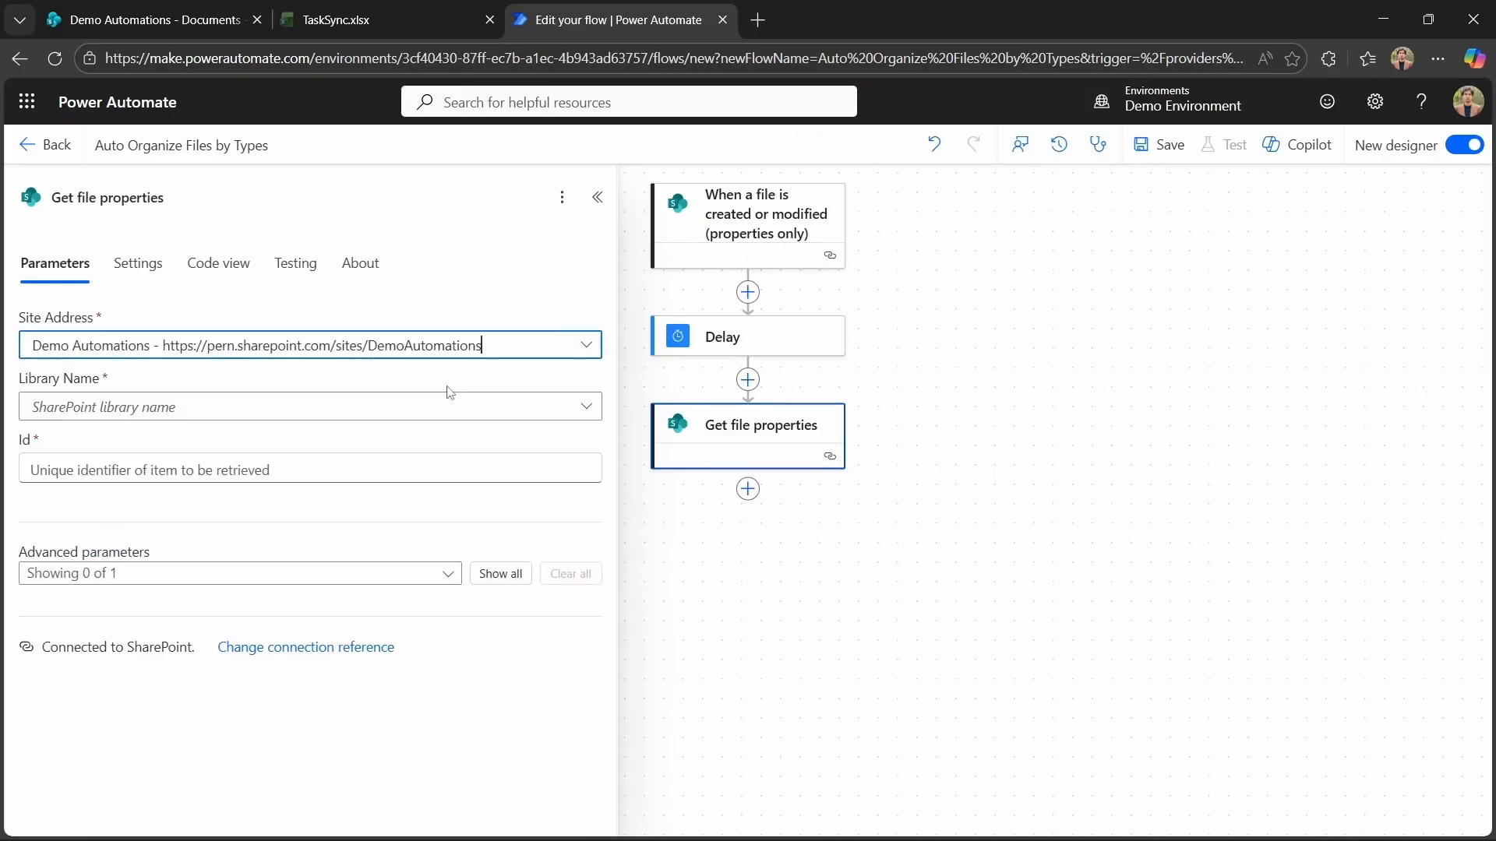
click(587, 407)
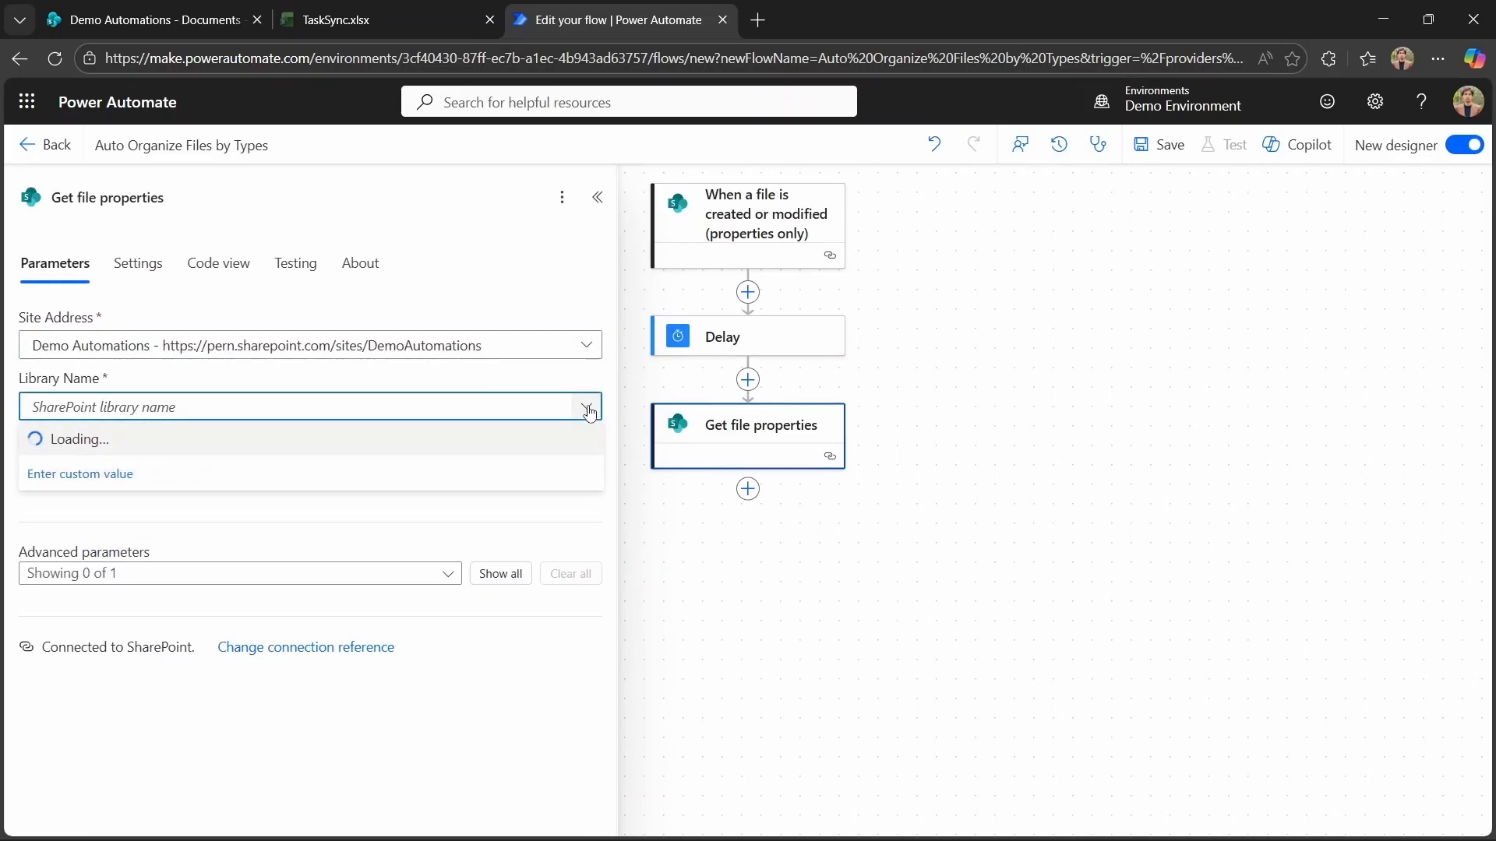
click(287, 440)
Fill the Get file properties Id with the trigger's ID dynamic value.
click(313, 466)
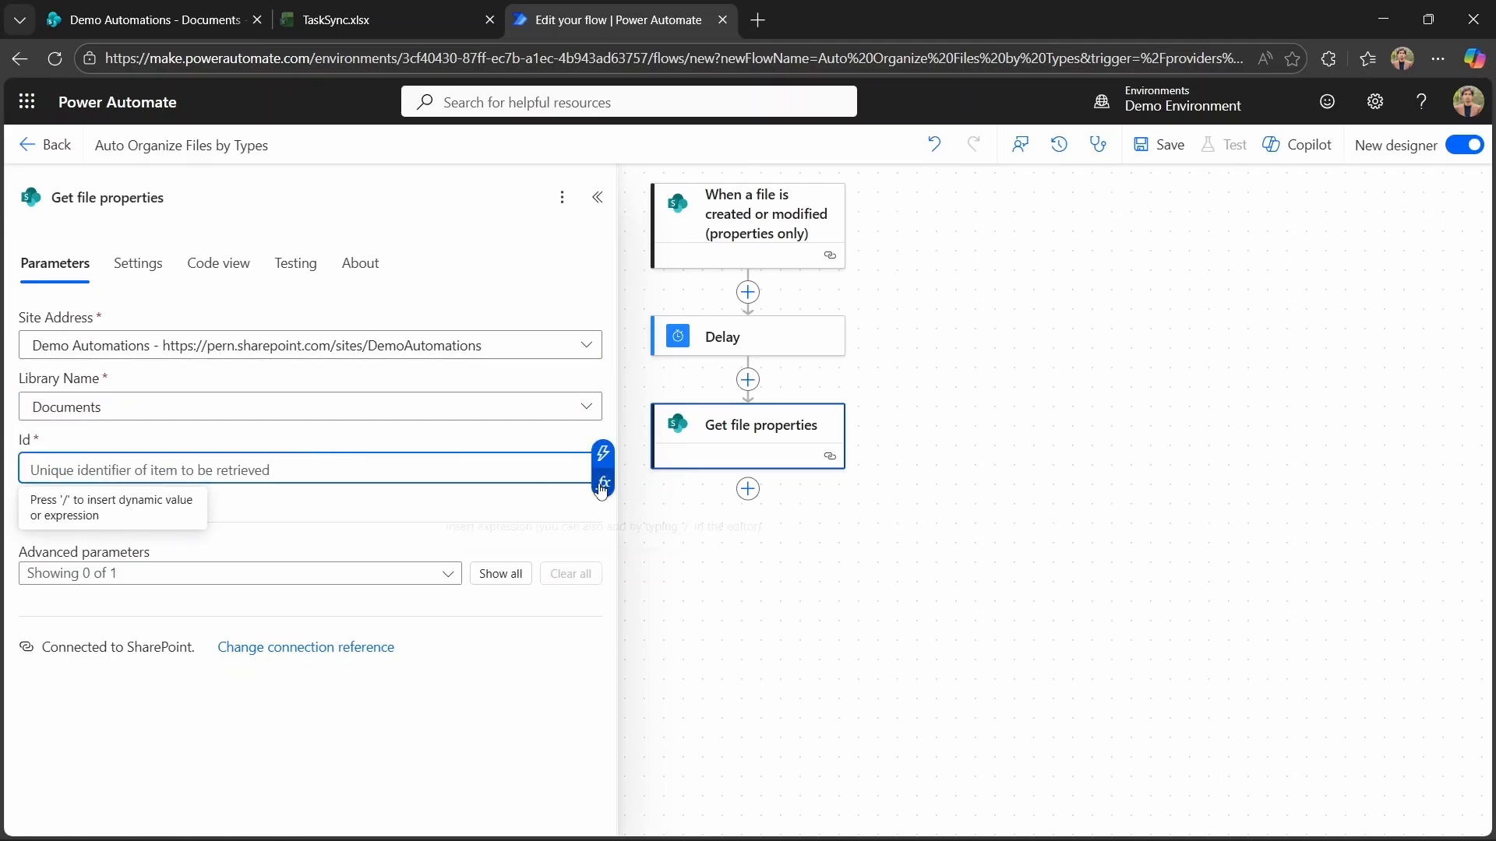
click(603, 454)
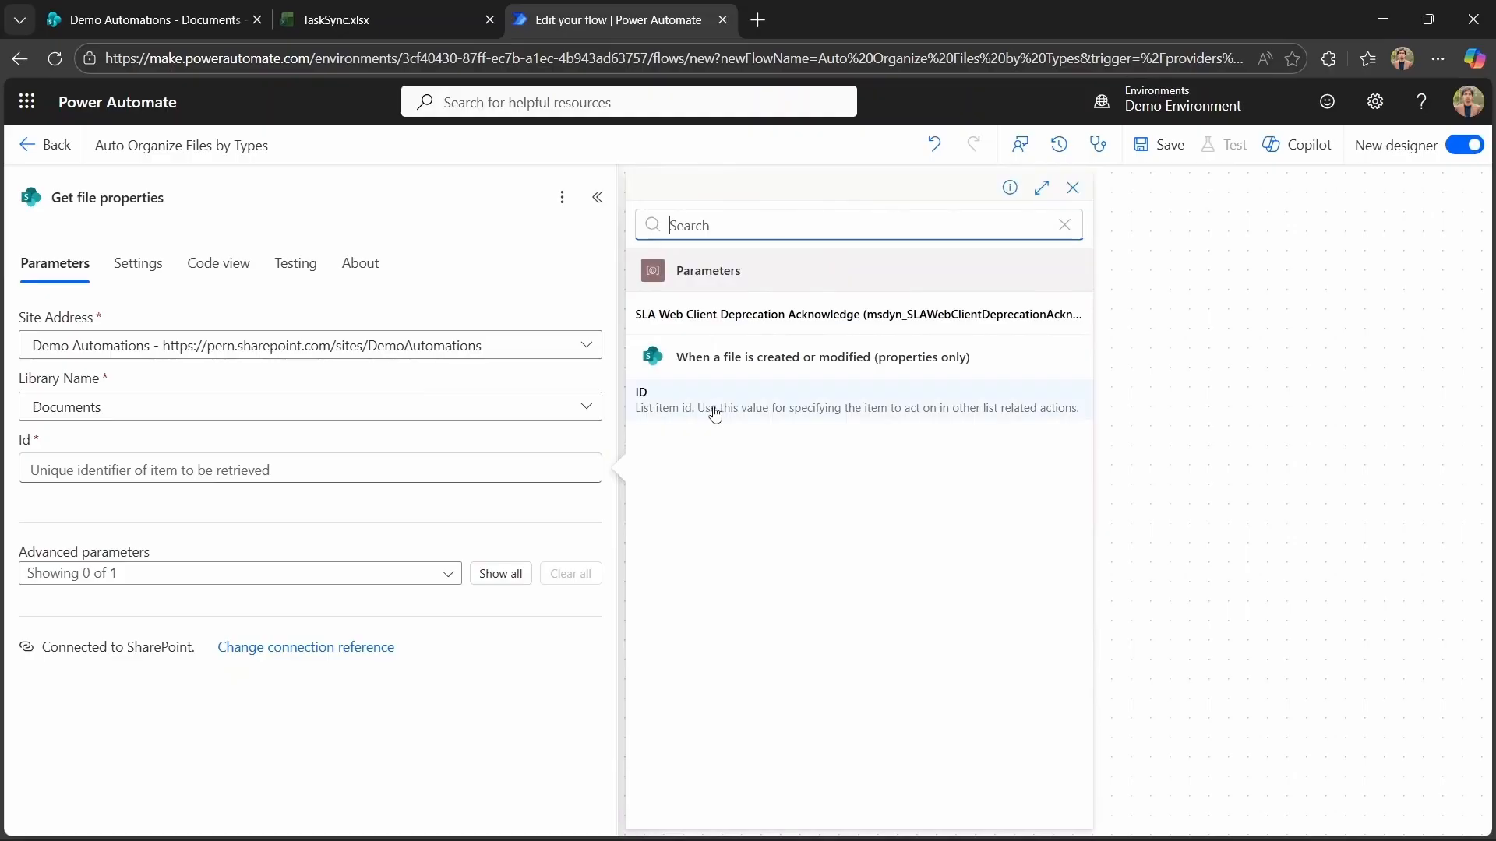
click(710, 406)
click(818, 712)
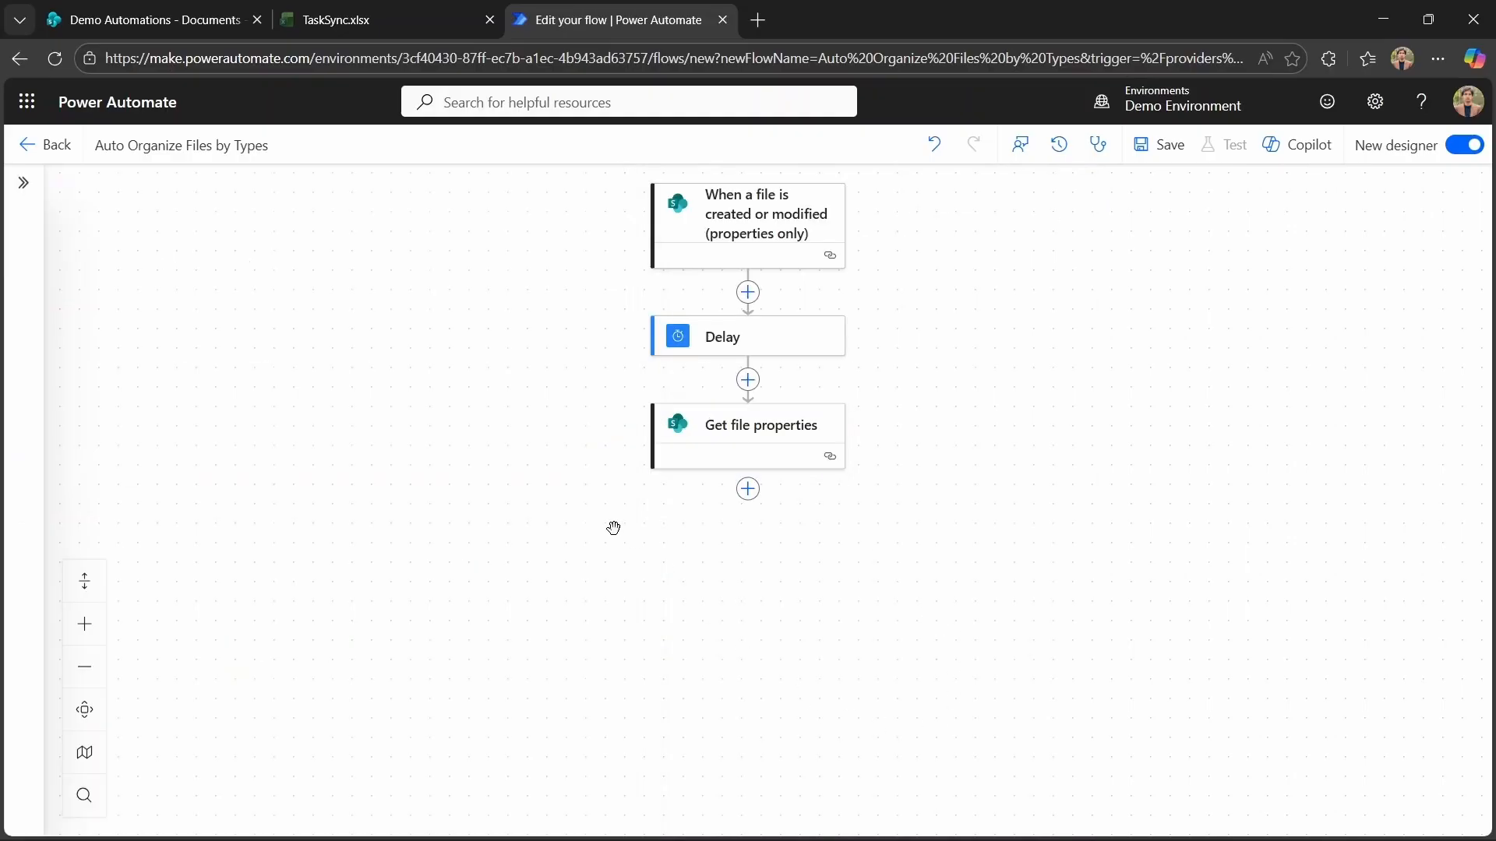
click(746, 418)
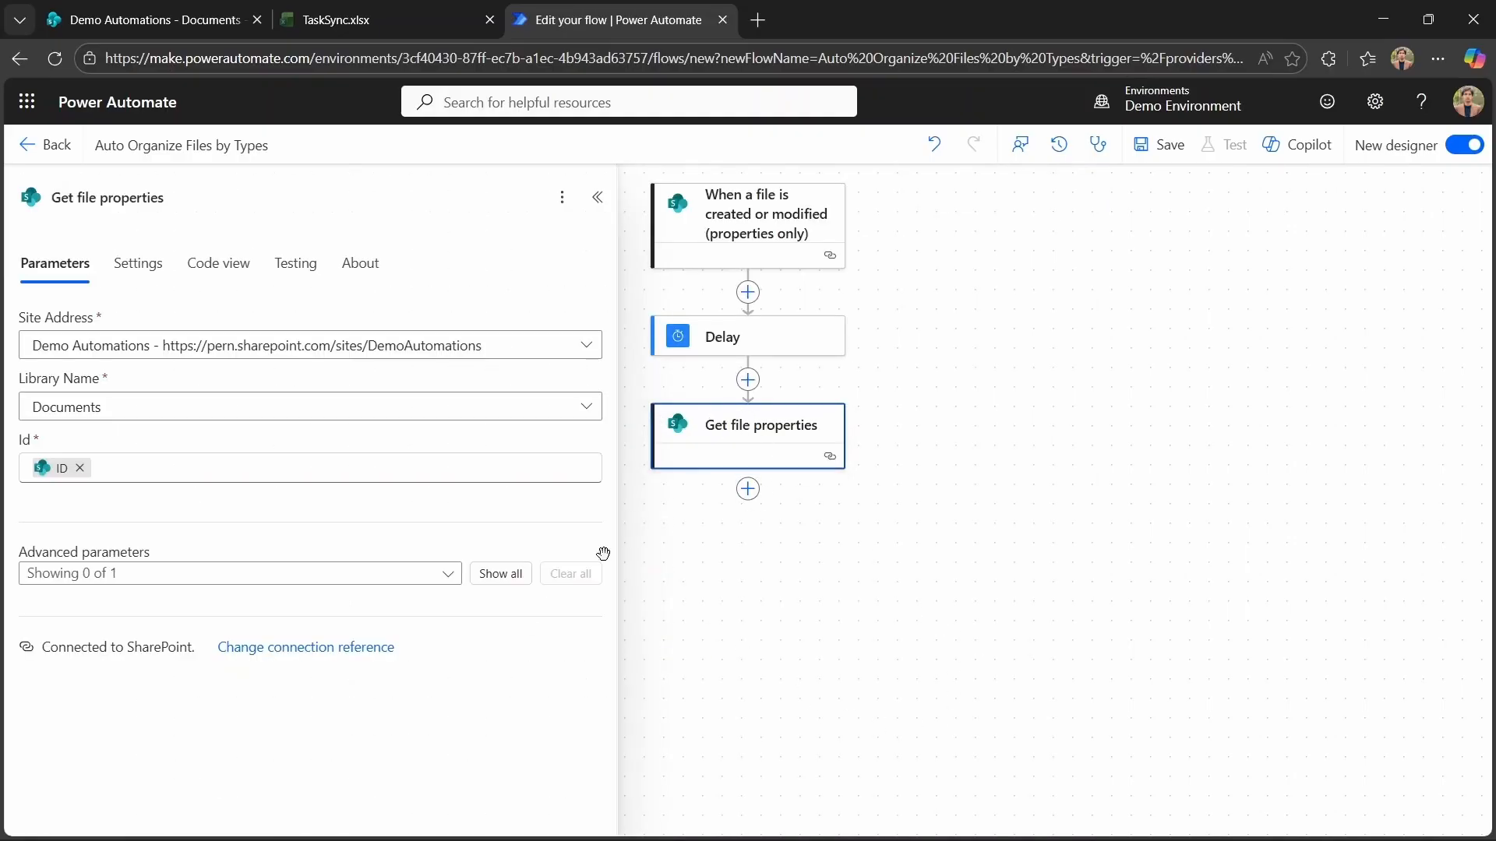
Show the advanced parameters and set Limit Columns by View to Use all columns (Do not limit).
click(493, 580)
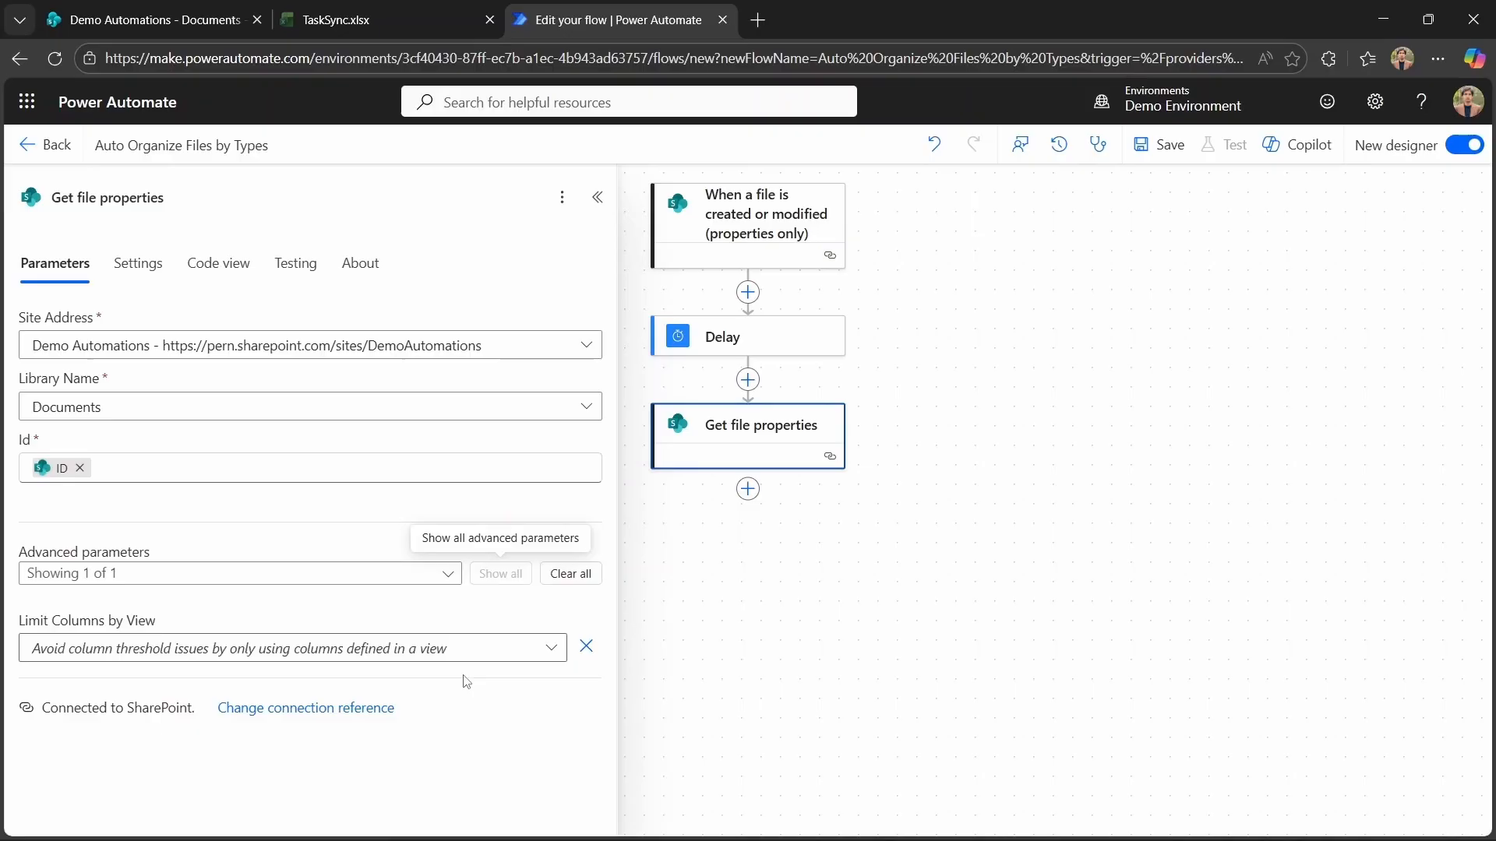
click(551, 652)
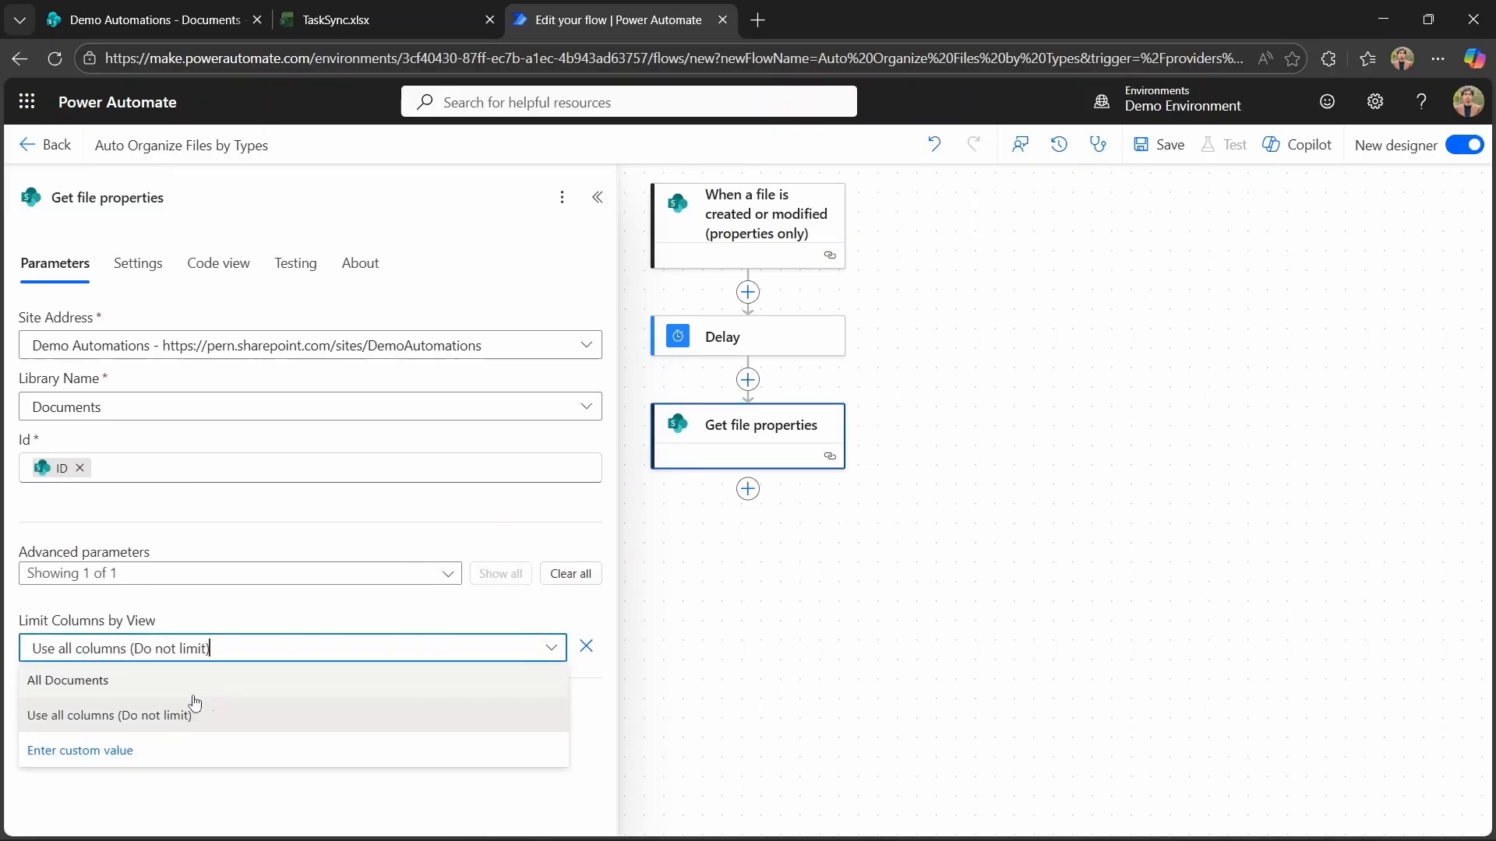
click(138, 720)
Add a Condition below Get file properties testing whether its File name with extension ends with a value.
click(971, 625)
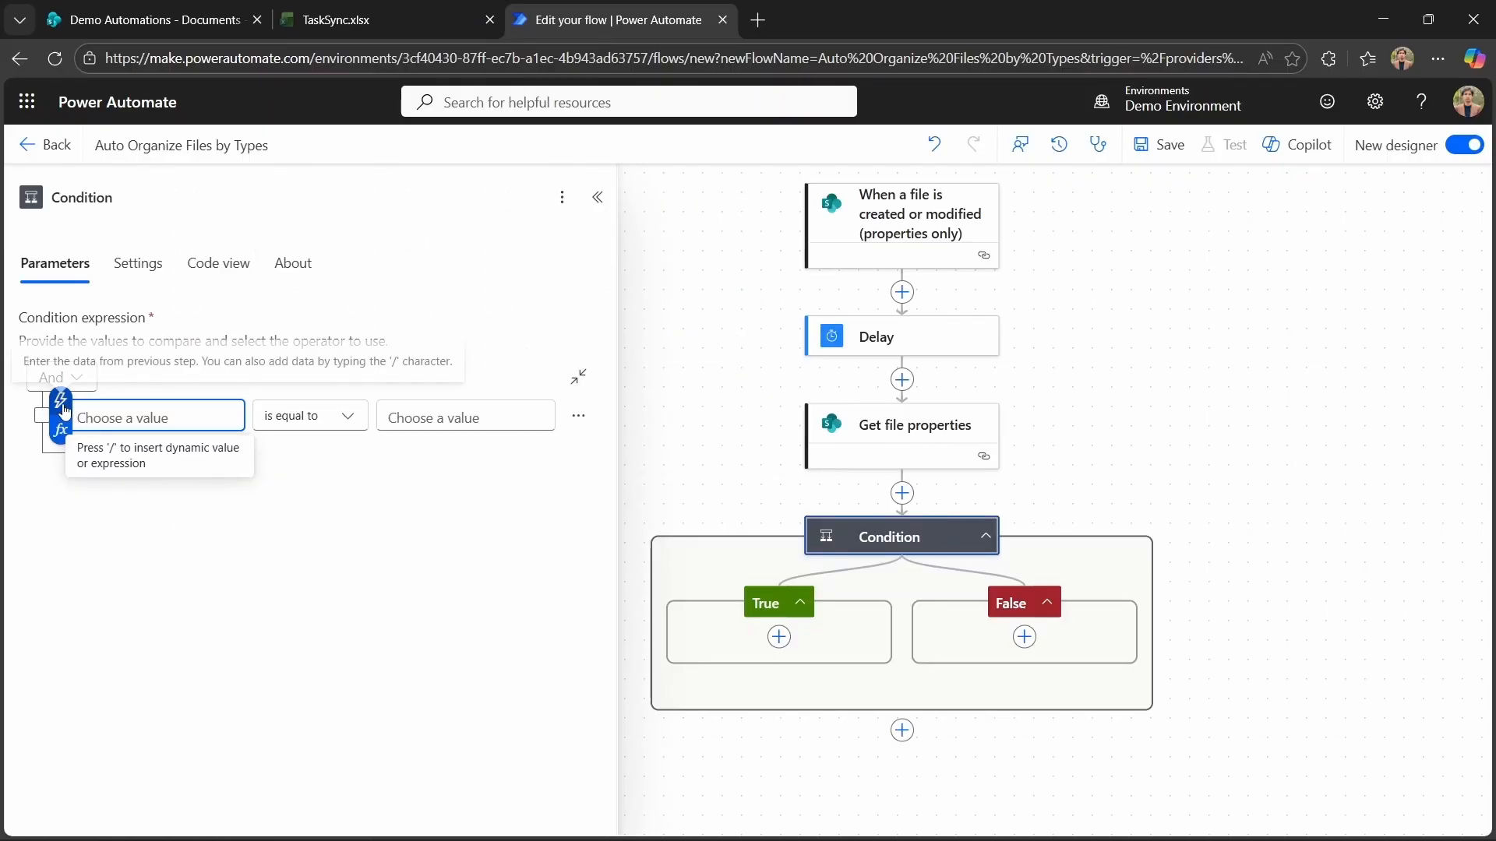
click(65, 412)
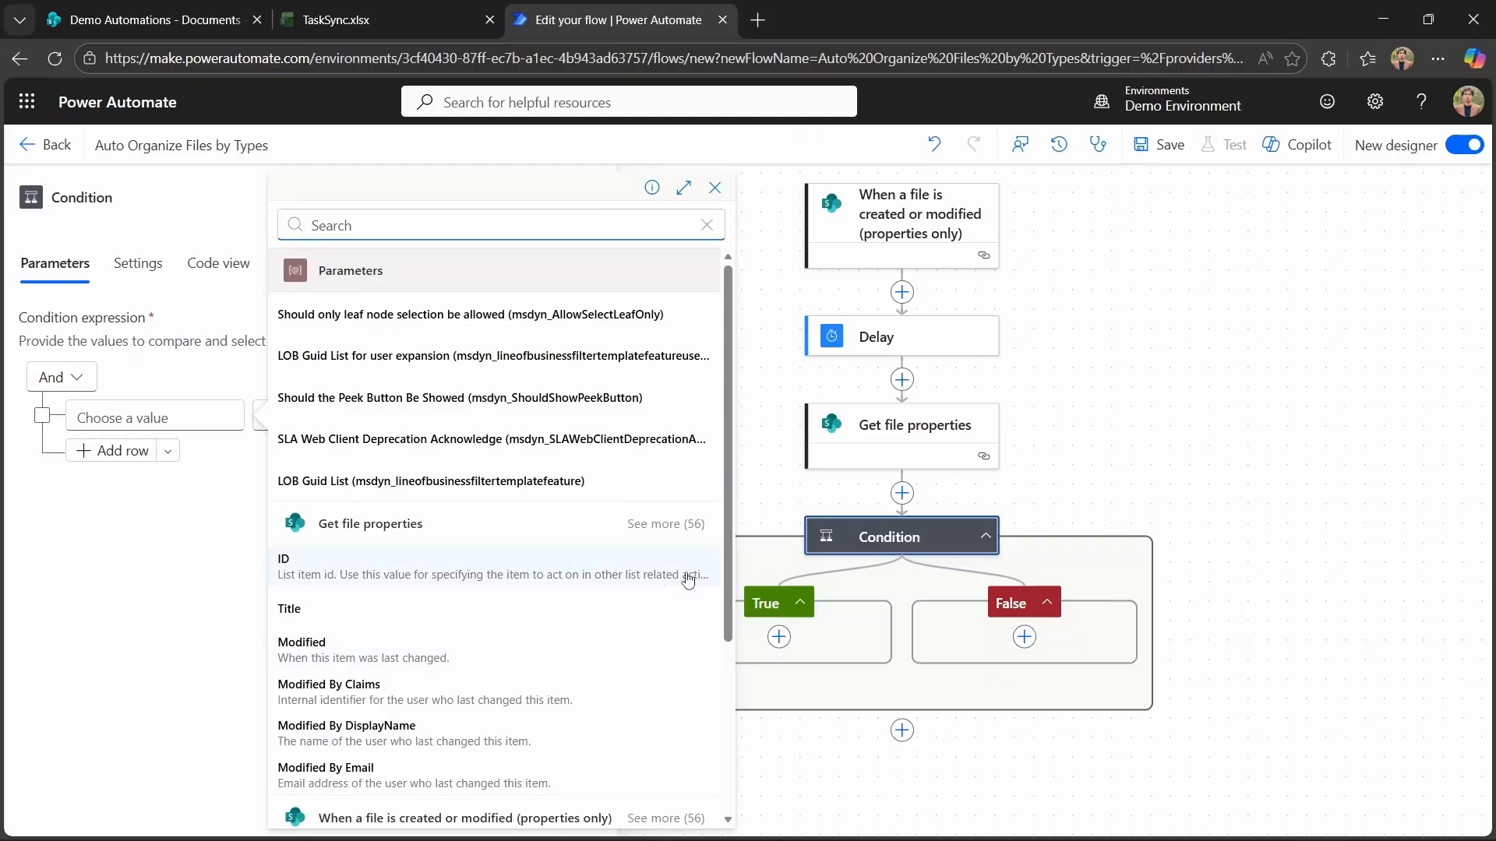
click(666, 519)
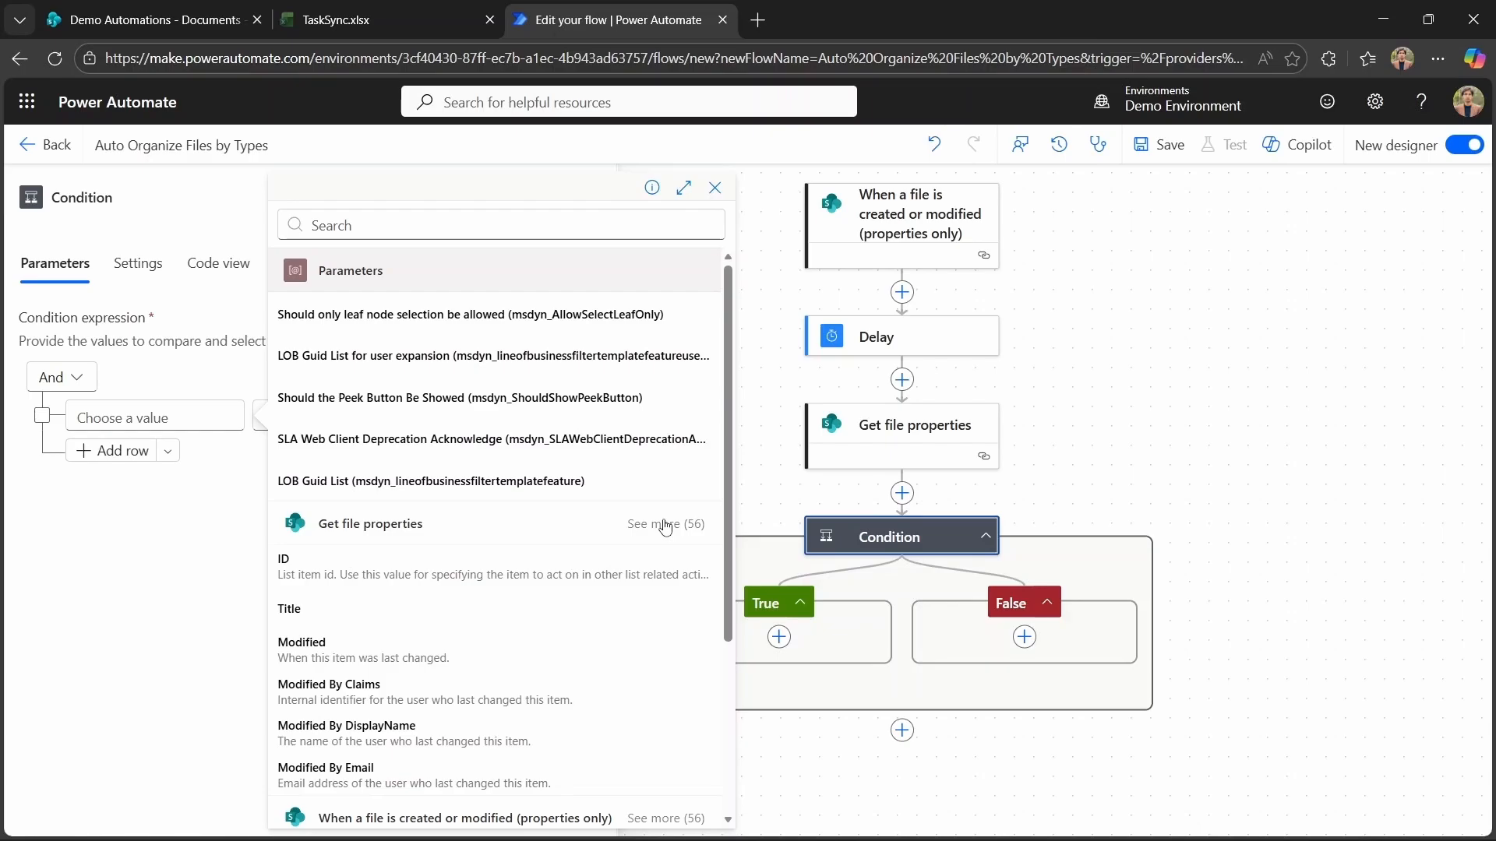
click(665, 524)
click(613, 683)
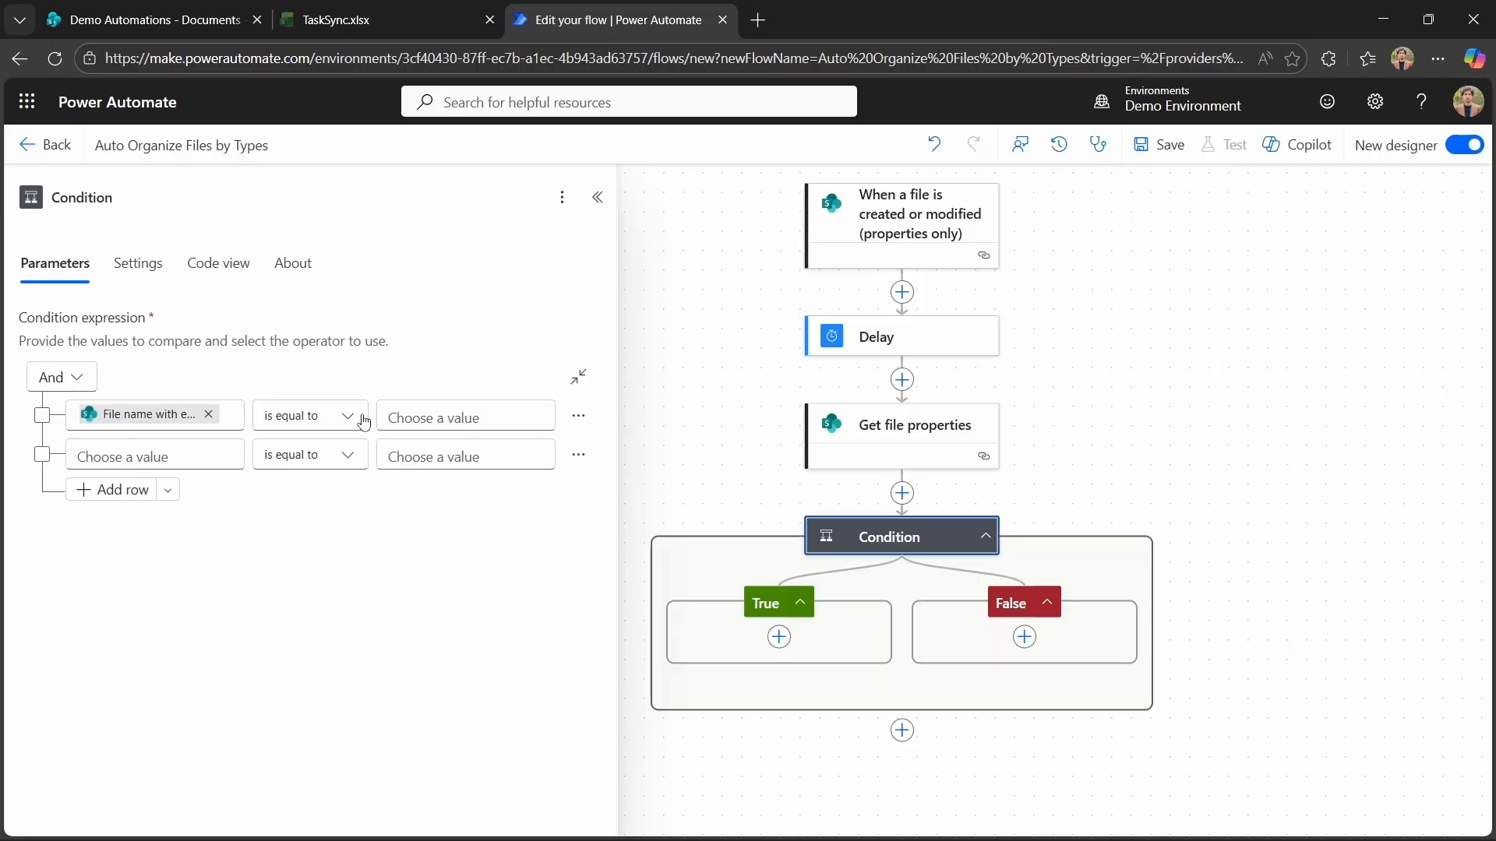
click(363, 421)
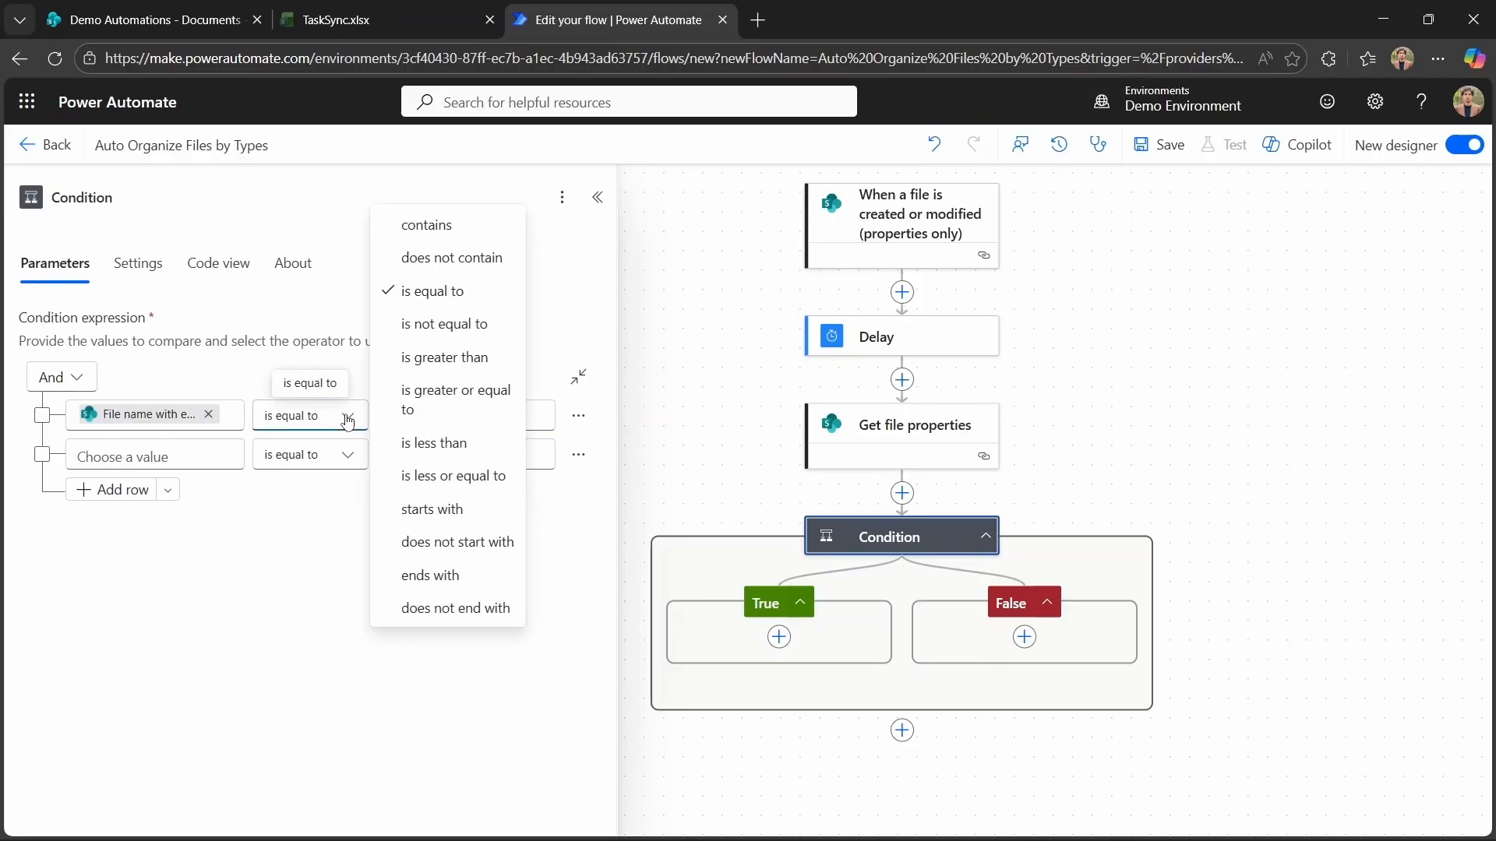
click(452, 583)
click(434, 420)
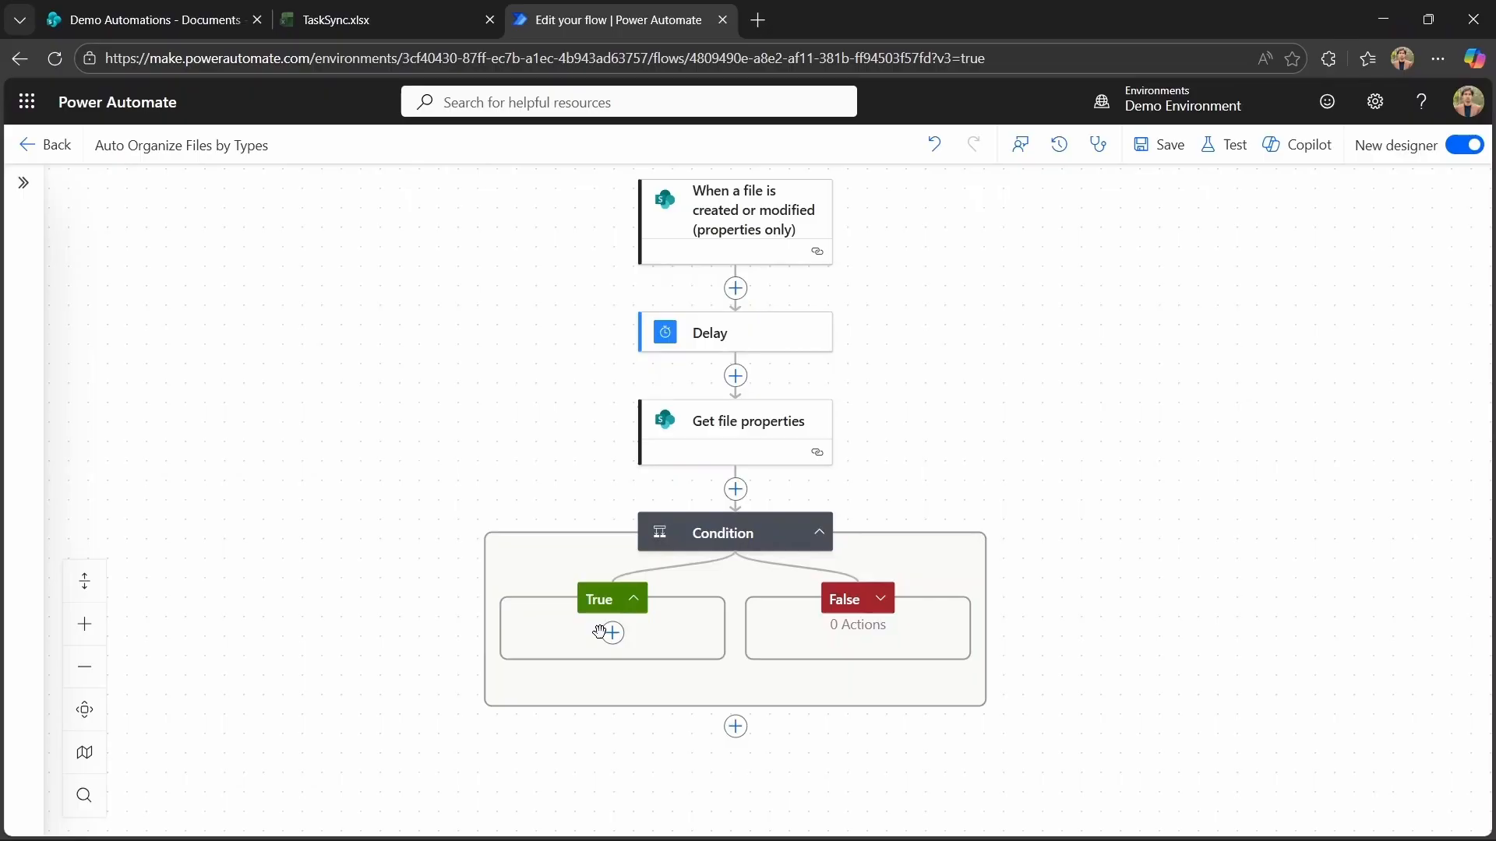
Add a SharePoint Move file action in the condition's True branch.
click(609, 632)
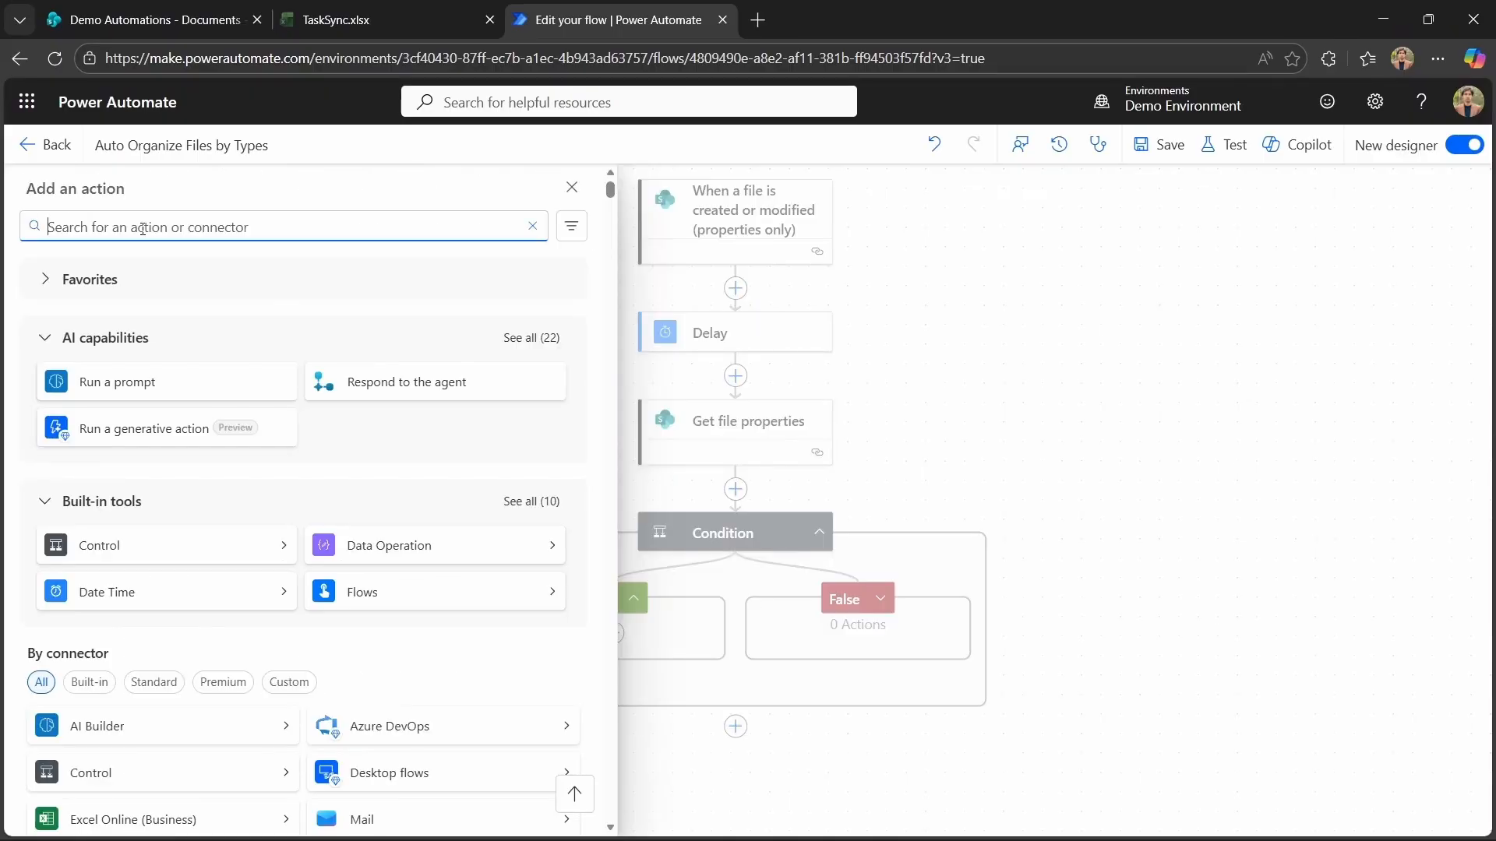
text(move file)
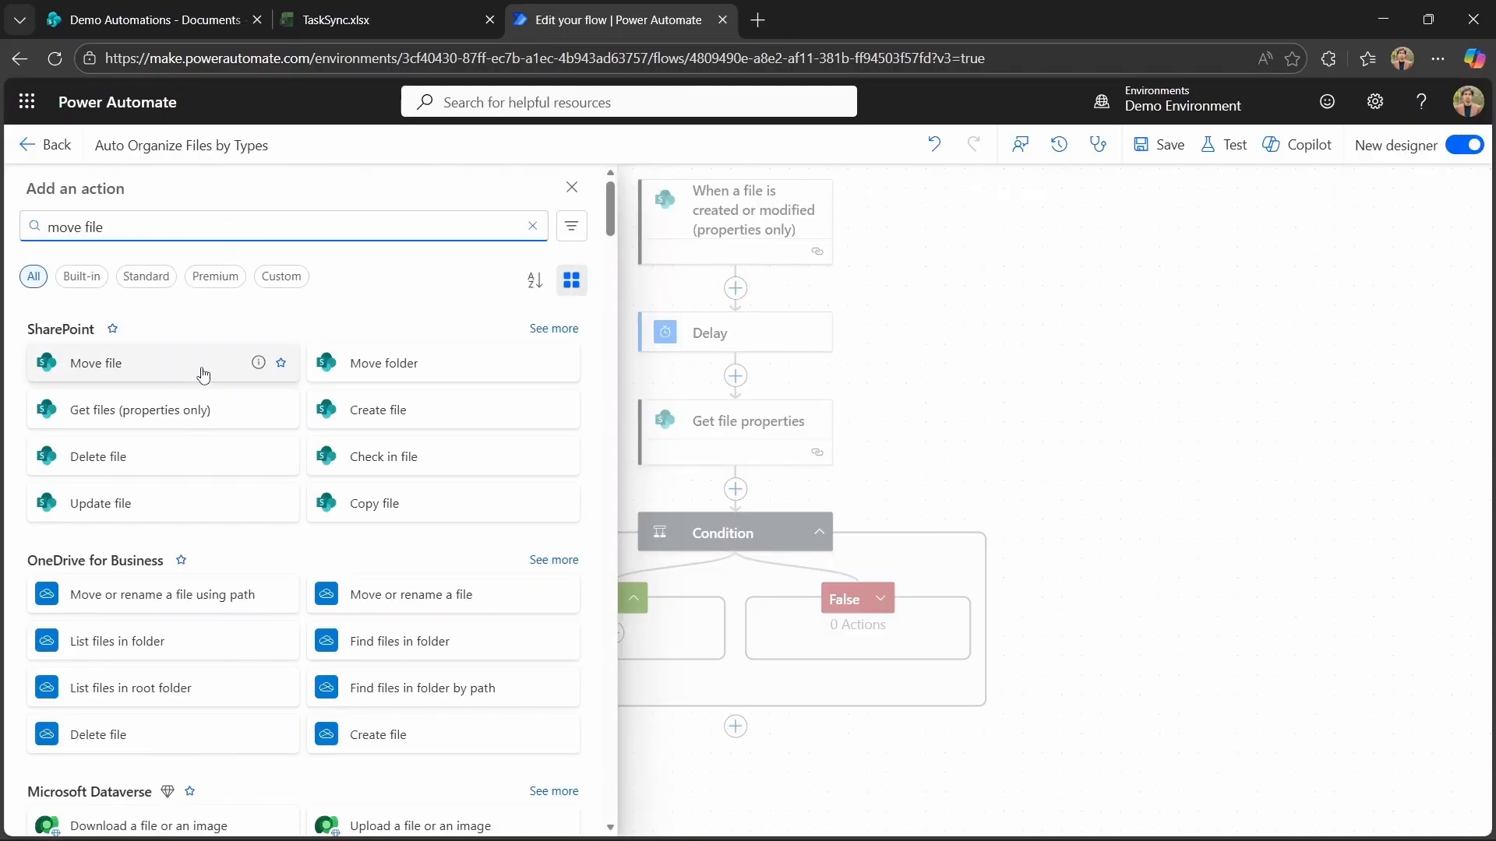
click(202, 372)
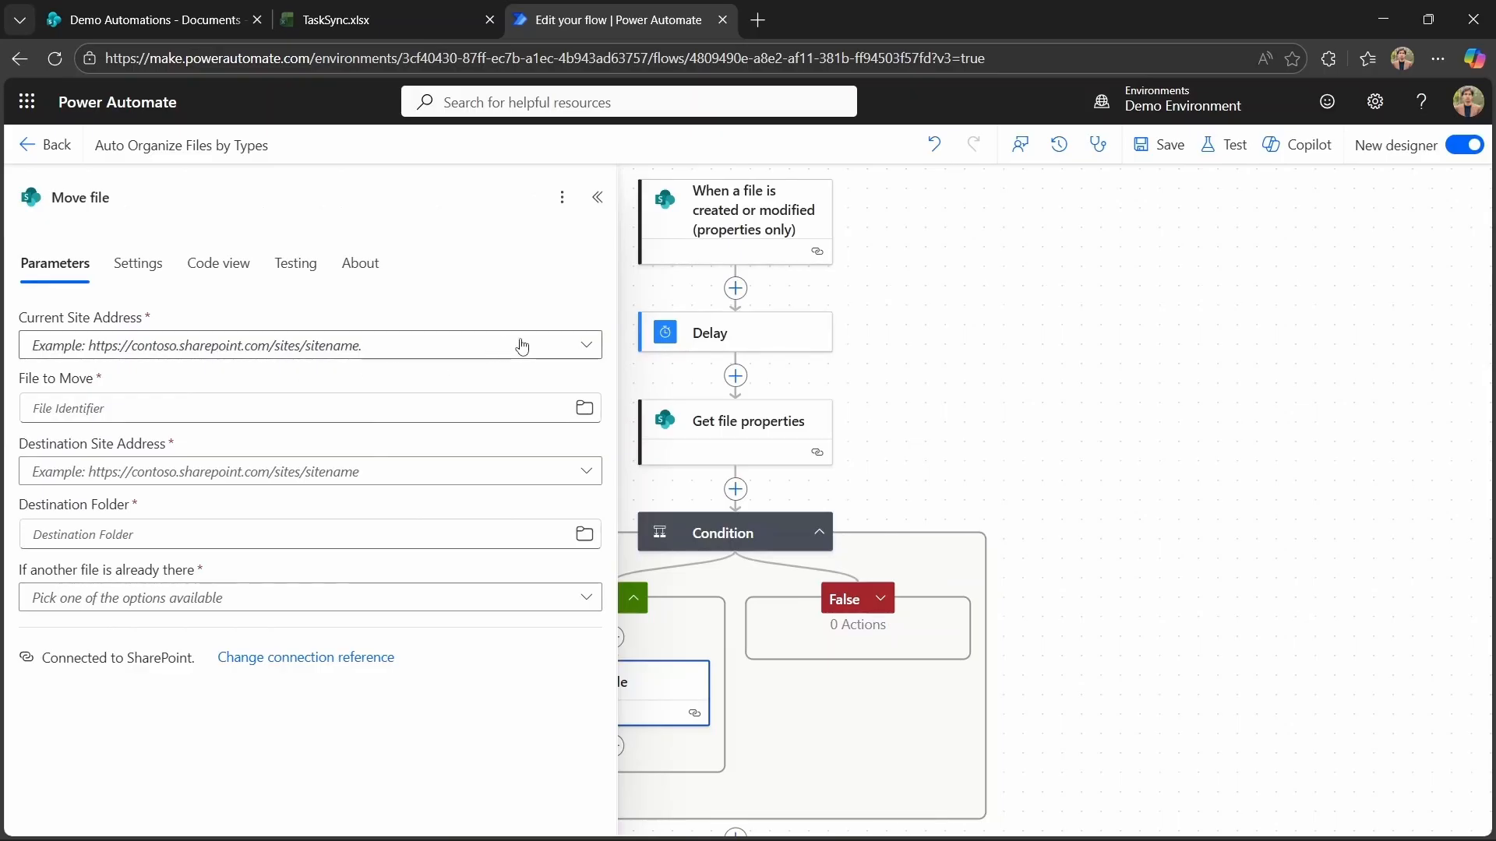
Set Move file's current site to Demo Automations and File to Move to the Get file properties Identifier.
click(586, 345)
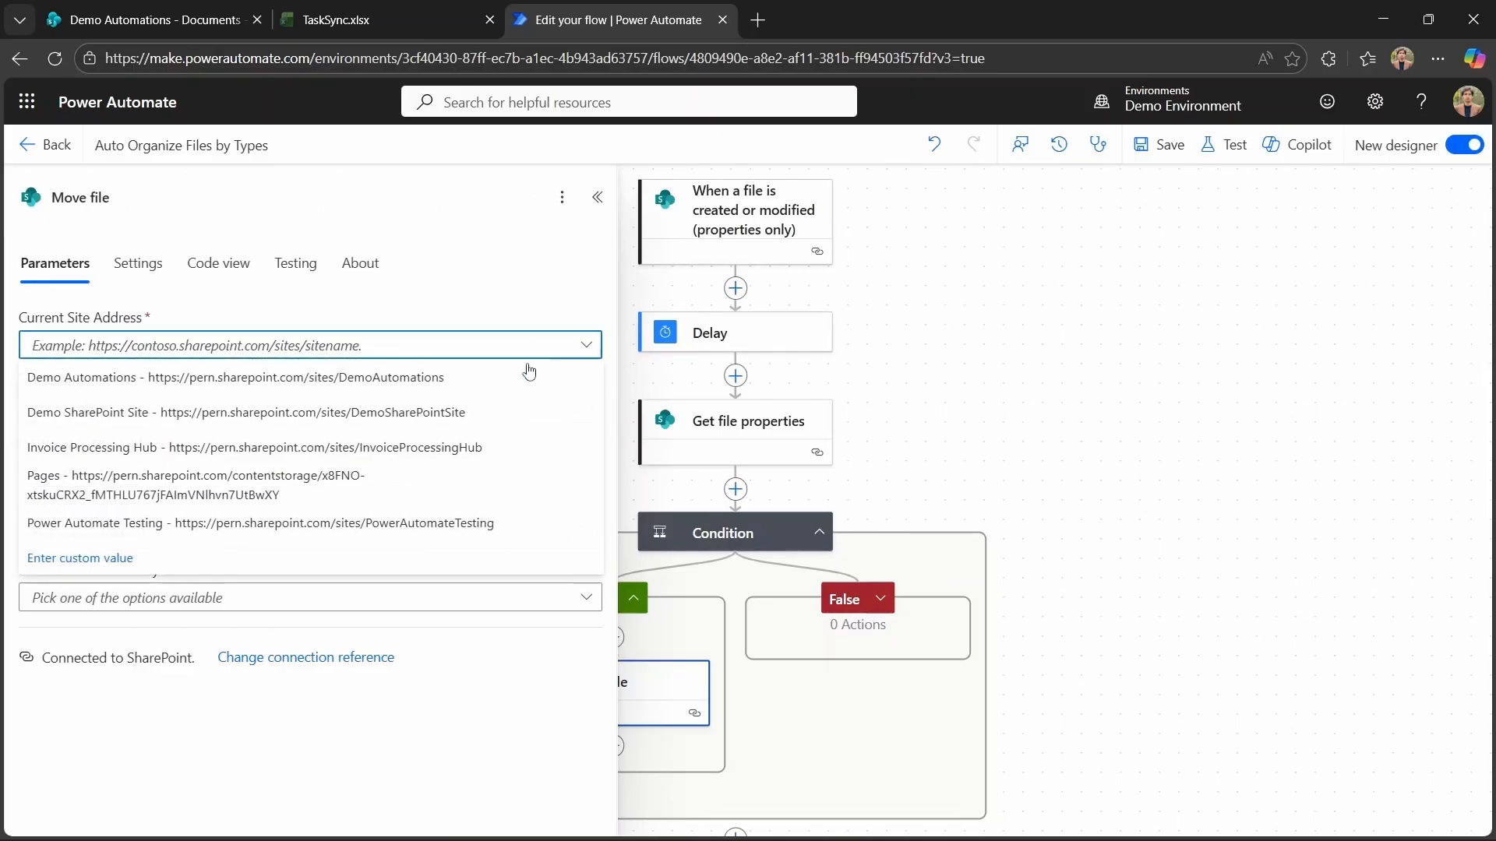
click(478, 380)
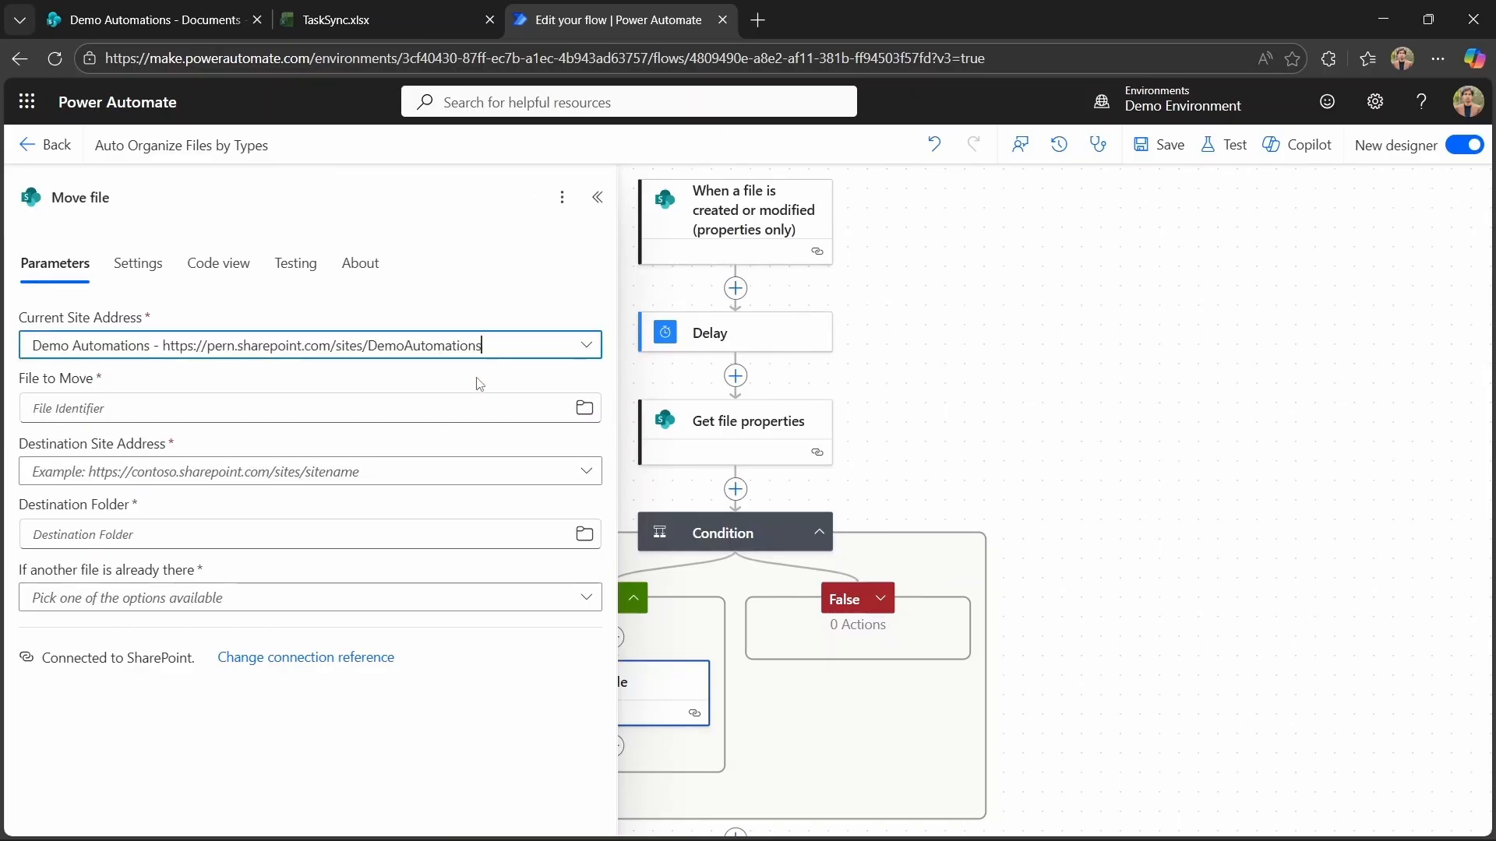
click(252, 416)
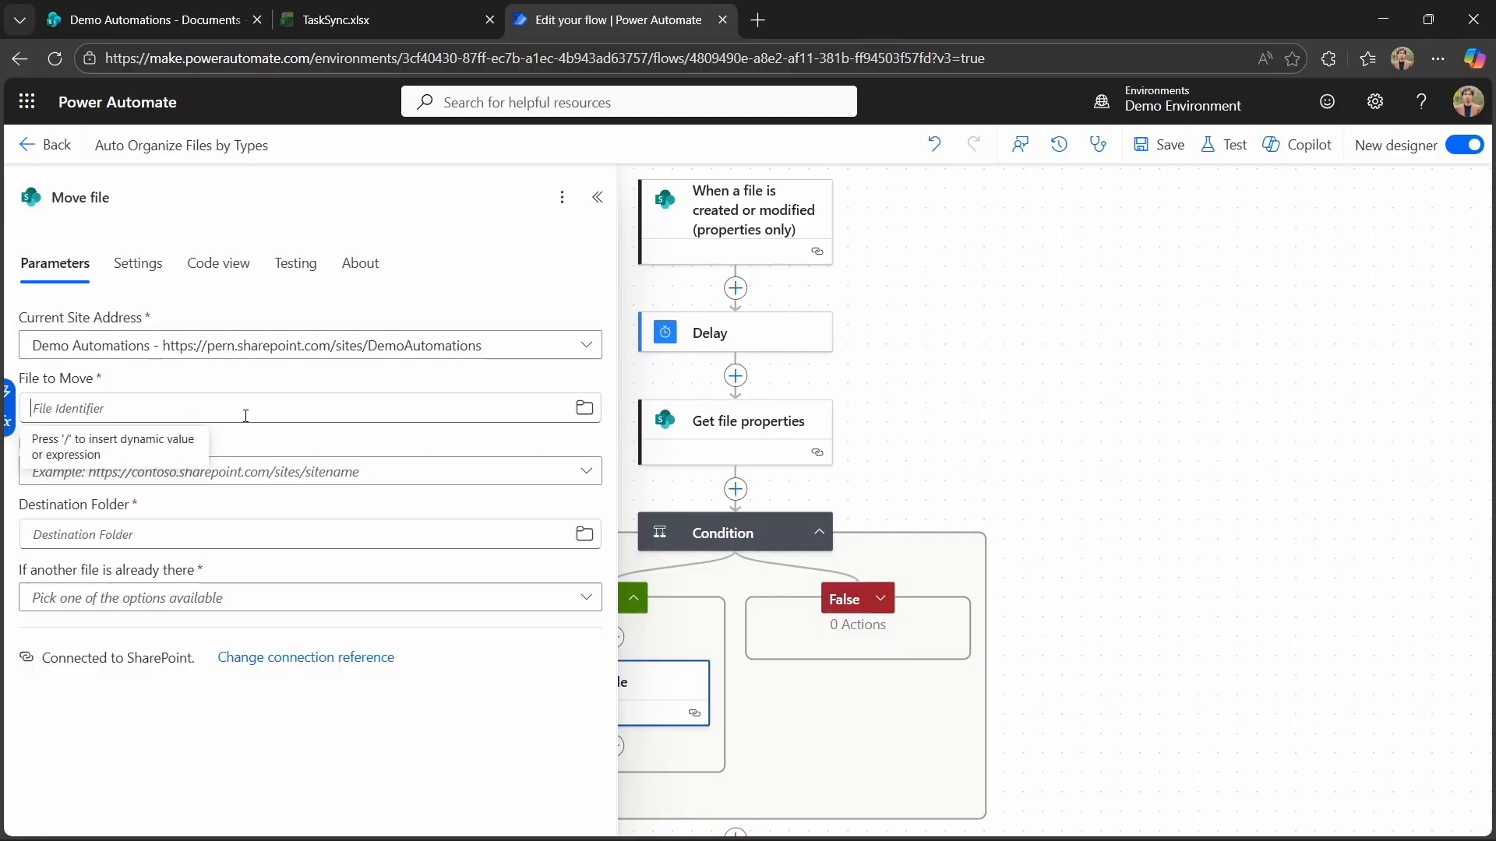
click(11, 392)
scroll(891, 624, down, 10)
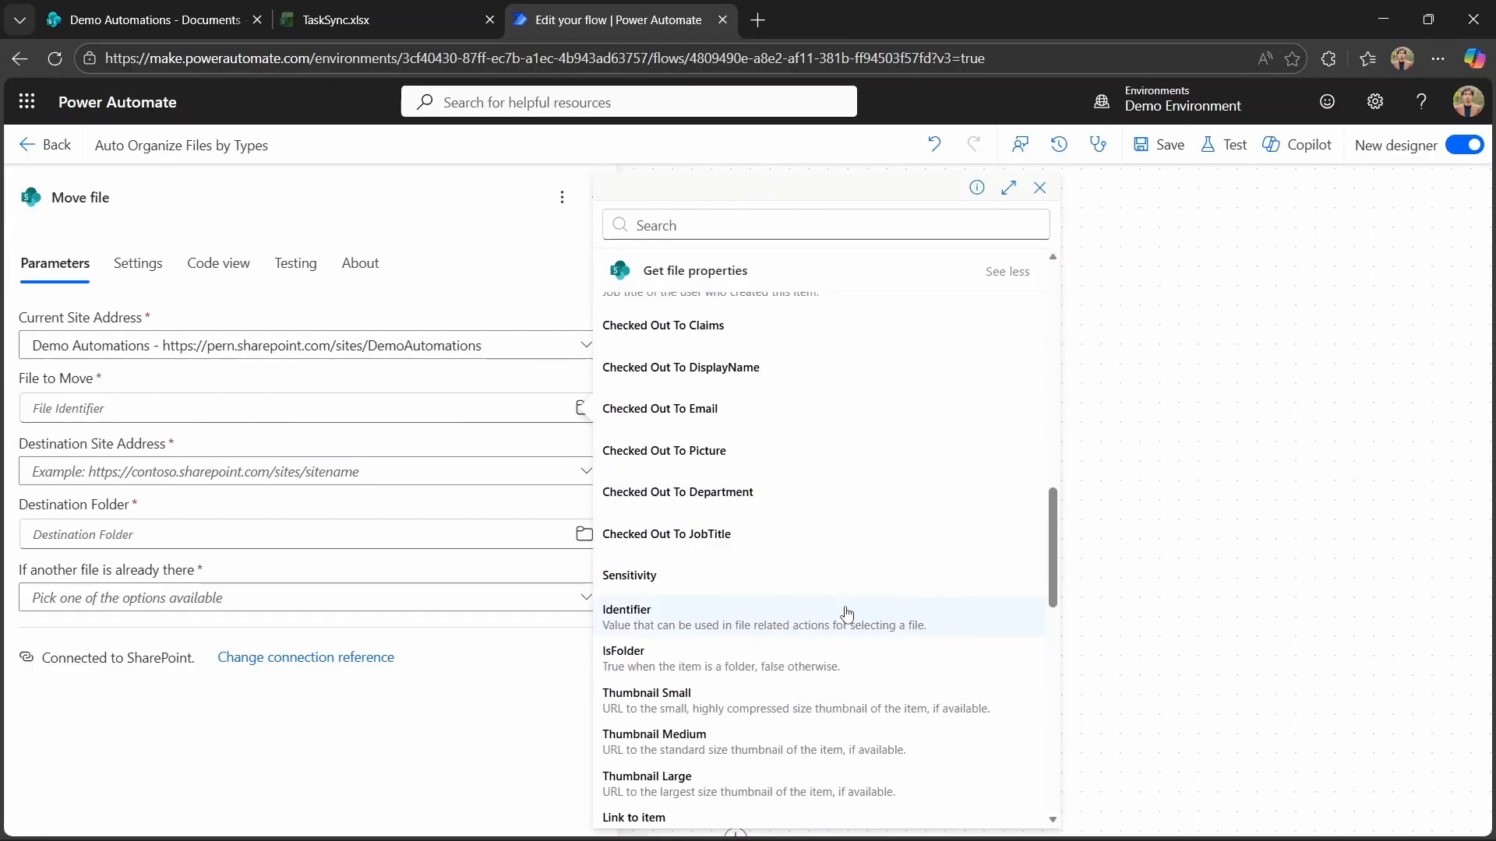
click(847, 614)
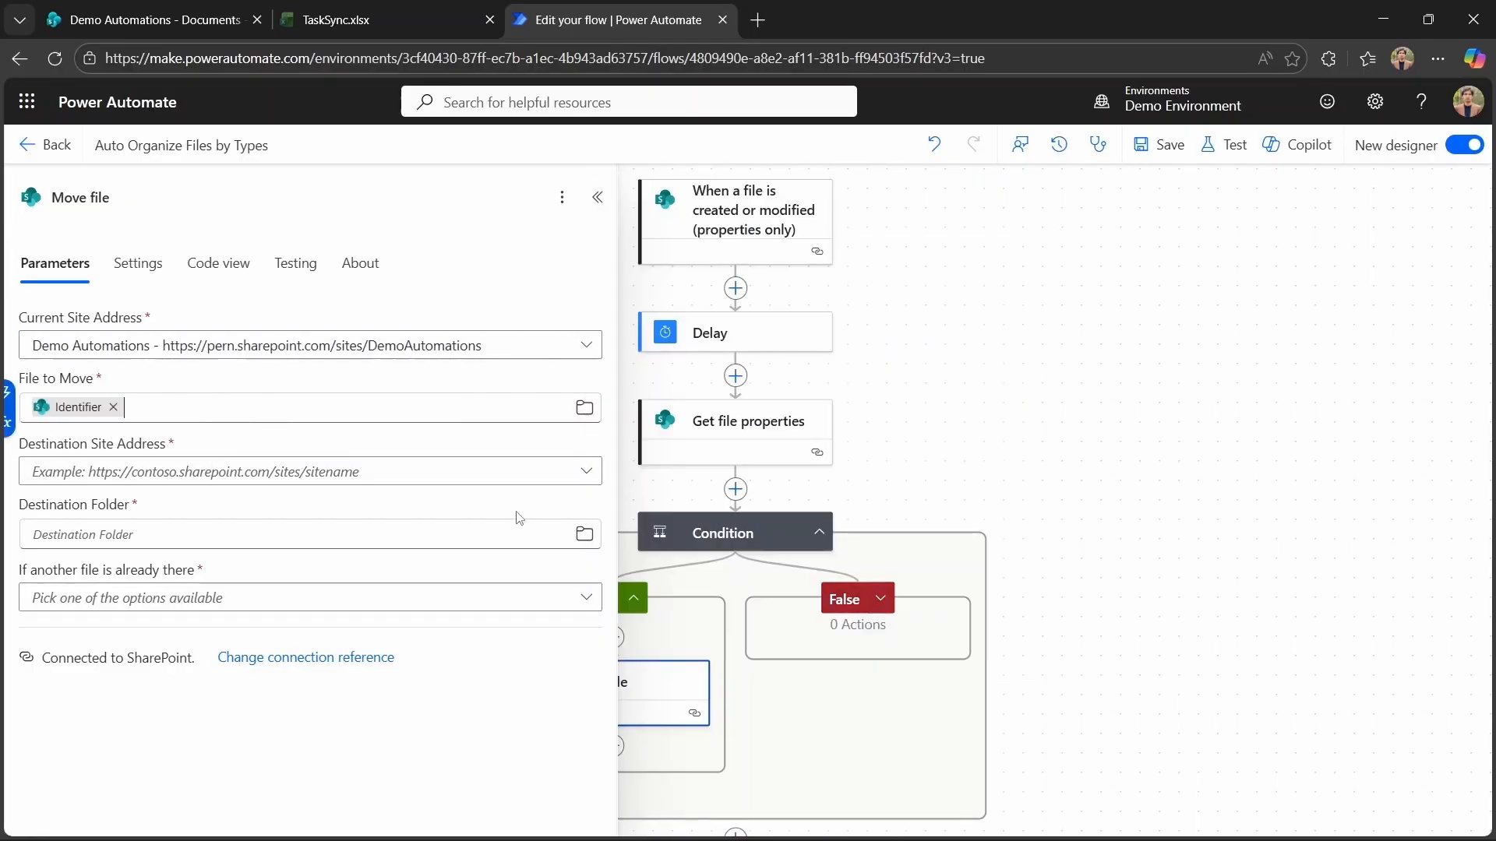
Set the destination site to Demo Automations and the destination folder to /Shared Documents/PDFs.
click(586, 473)
click(426, 504)
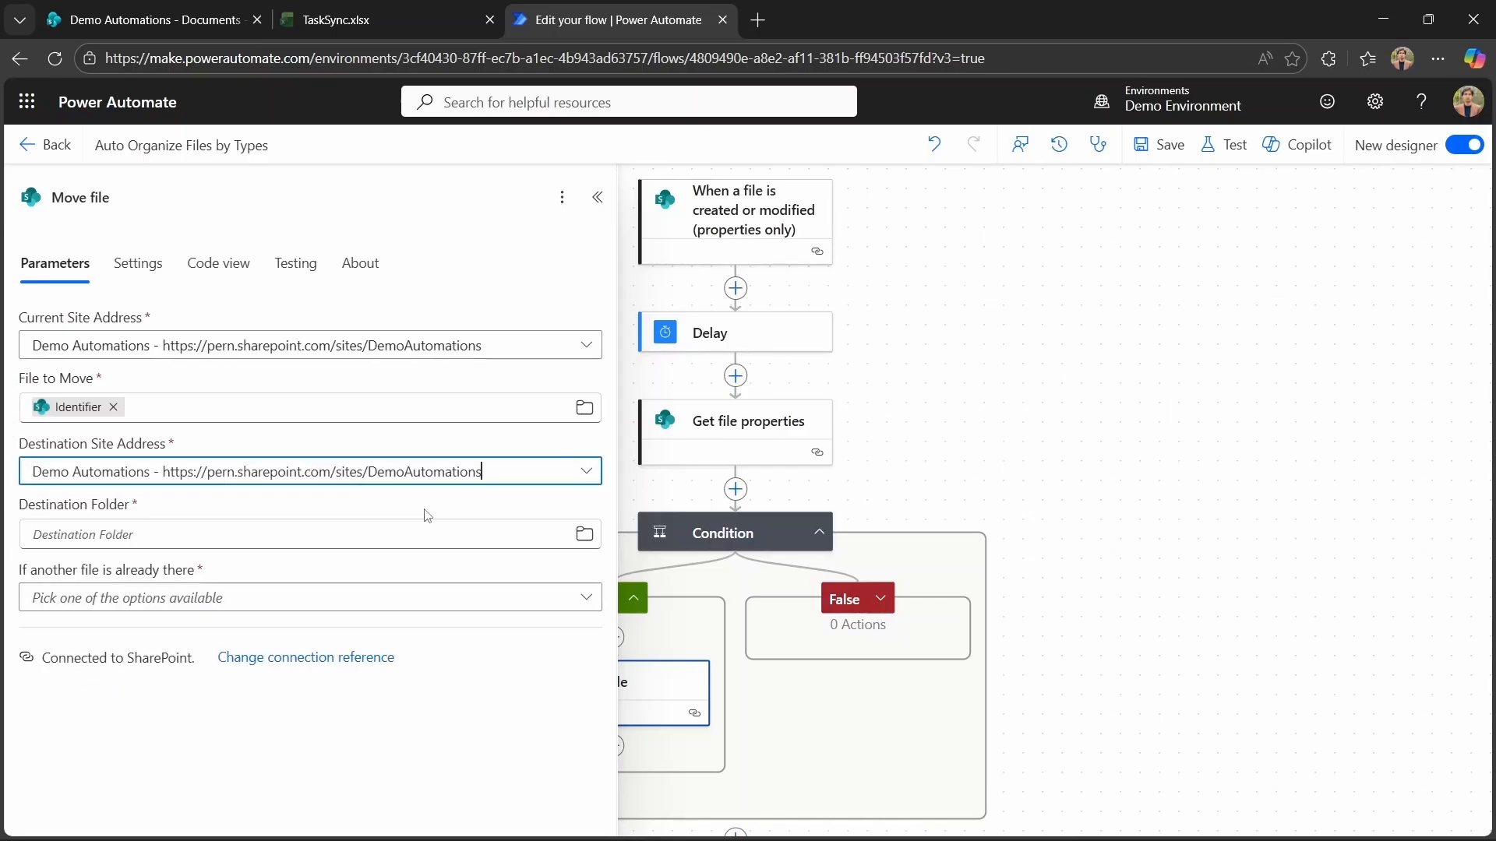
click(599, 537)
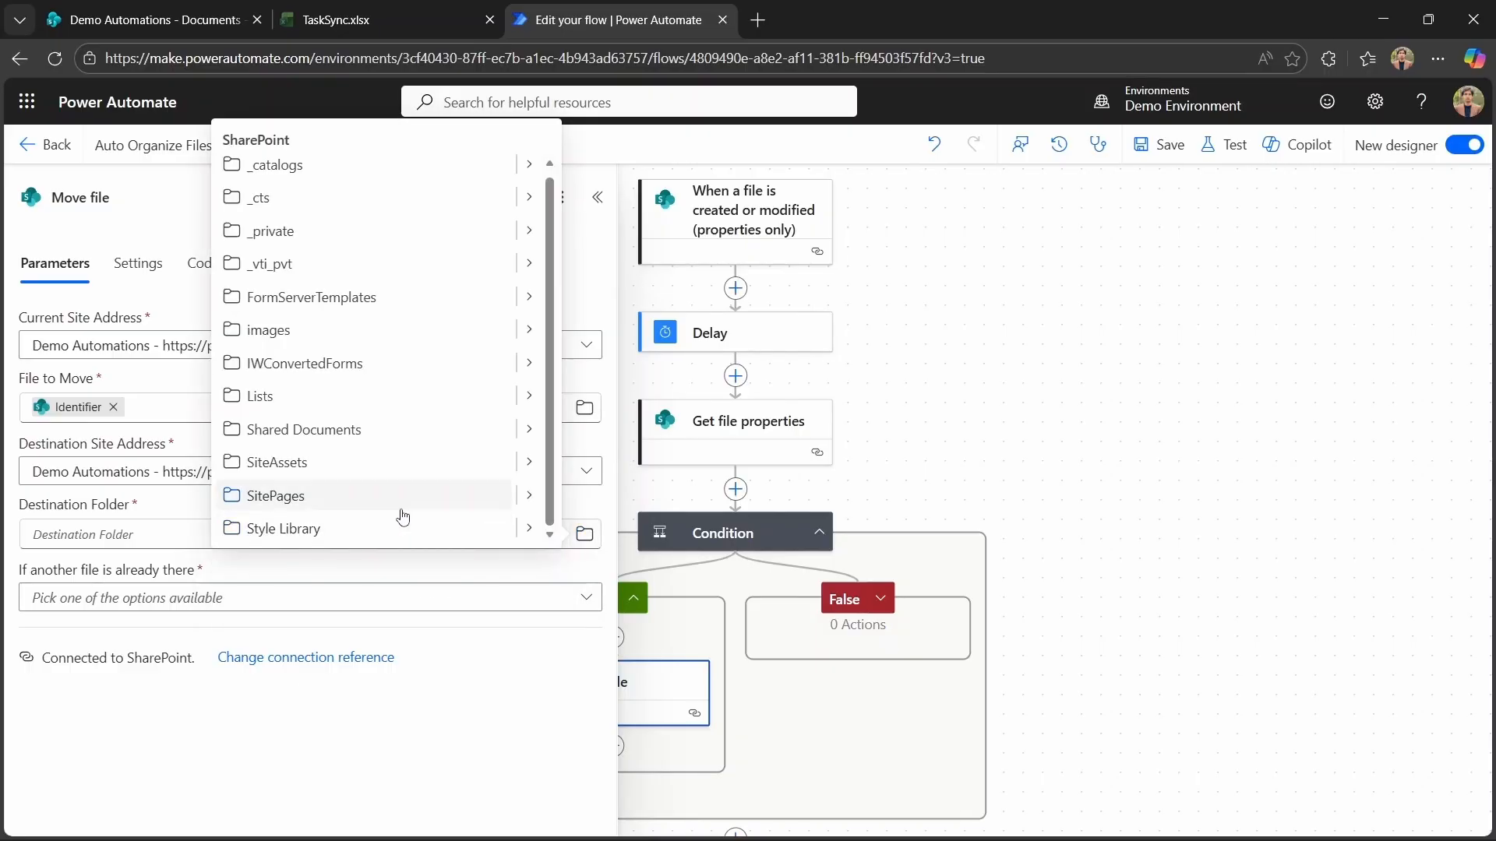
click(526, 435)
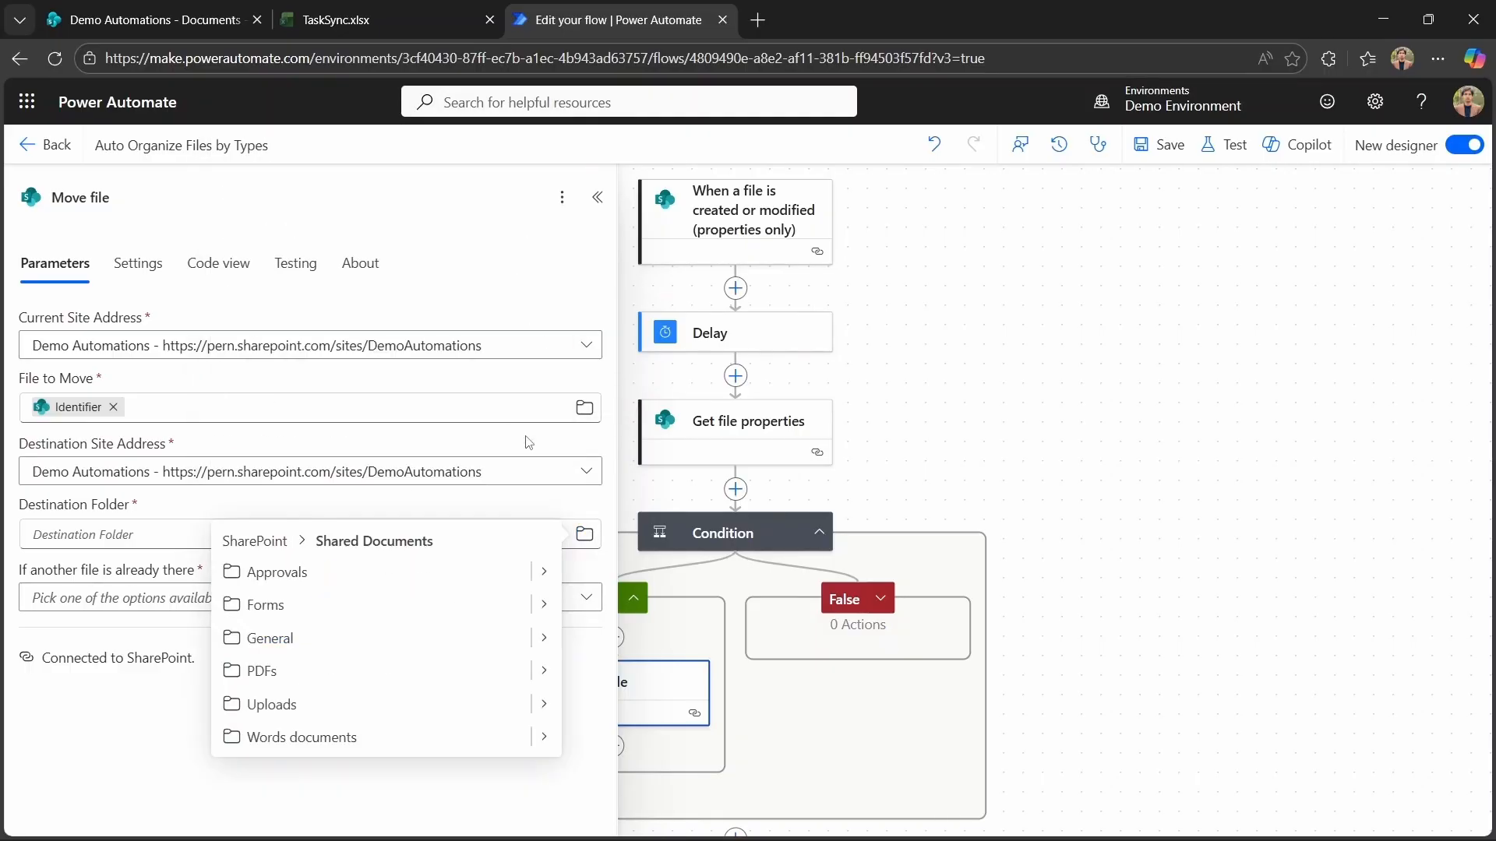
click(355, 666)
Set the existing-file option to Move with a new name.
click(588, 596)
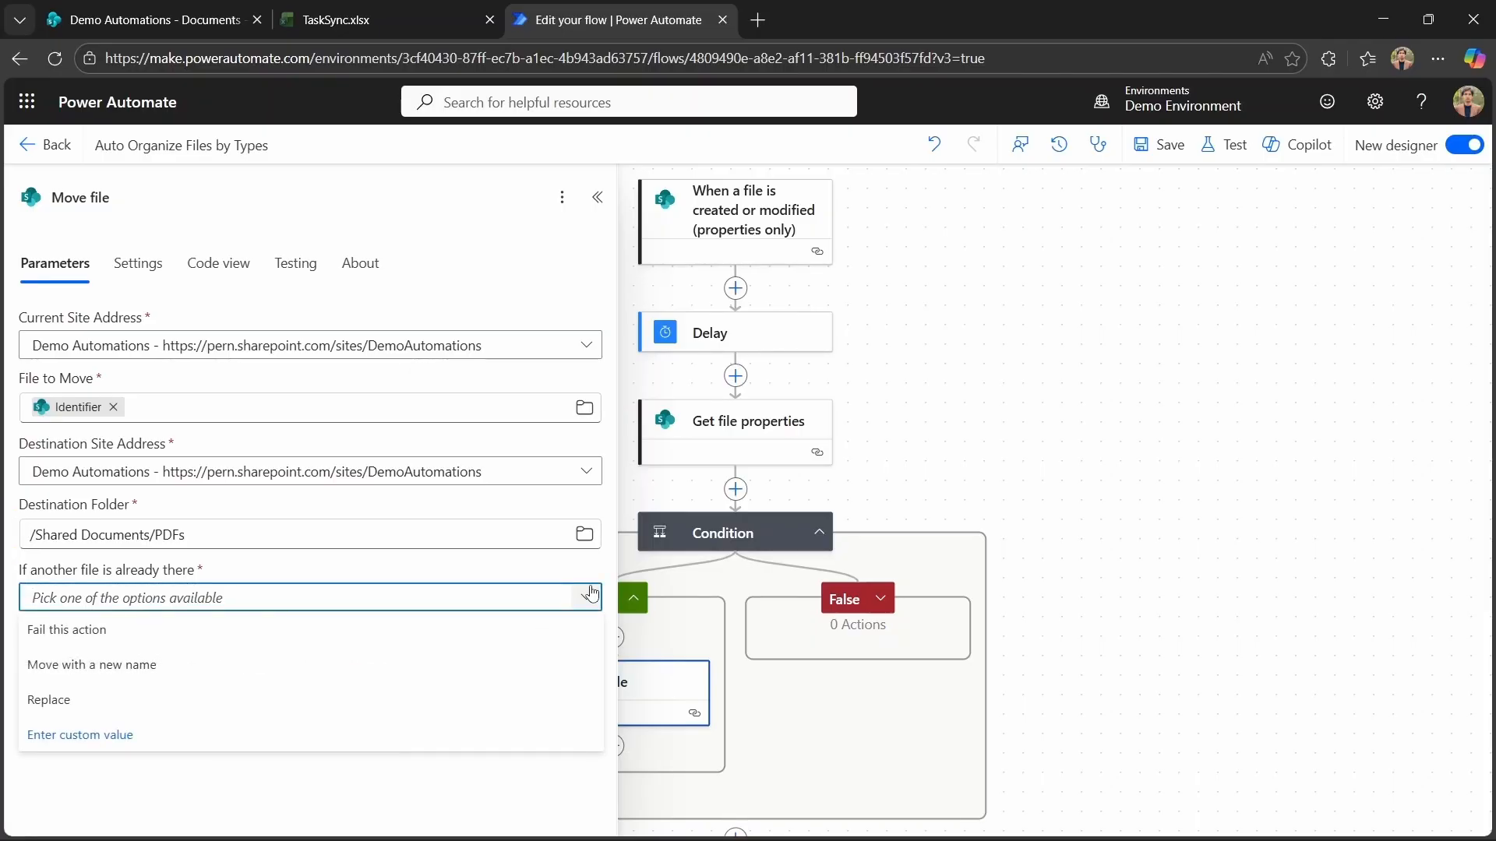
click(343, 666)
click(1095, 483)
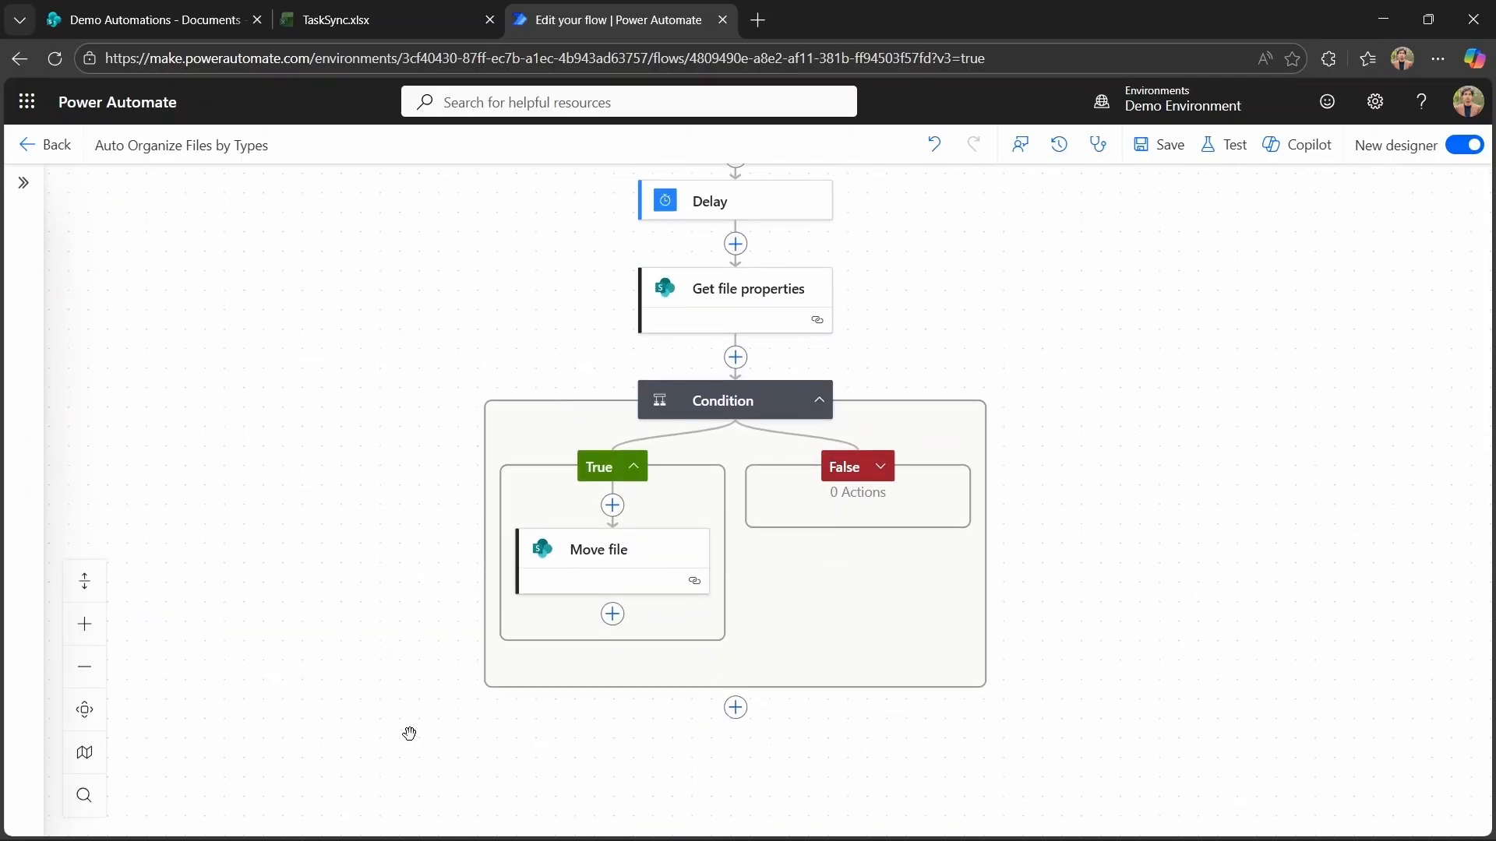
click(98, 725)
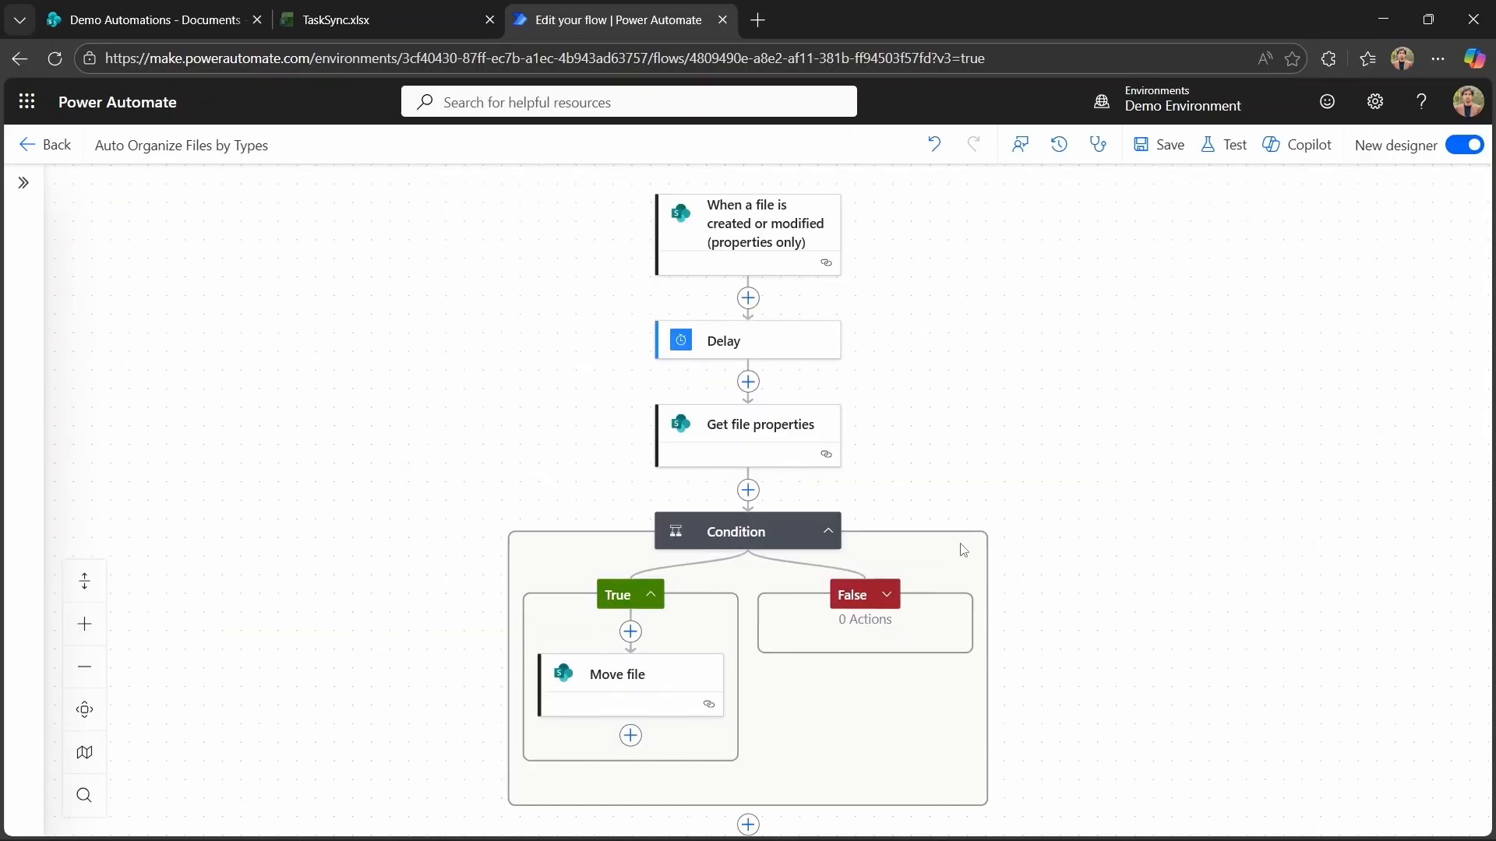
scroll(1034, 519, down, 3)
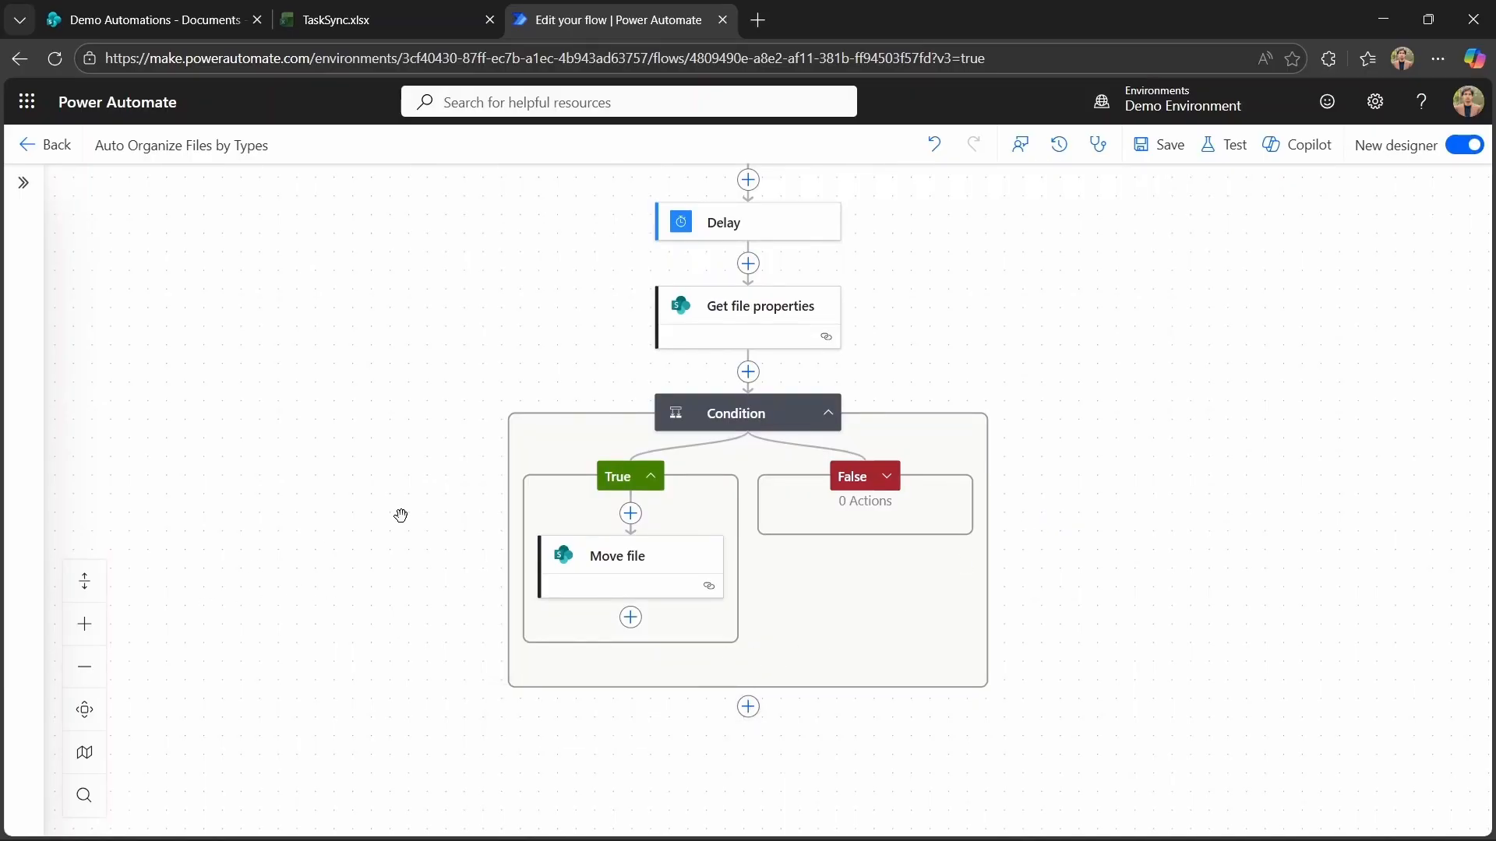
scroll(401, 518, up, 3)
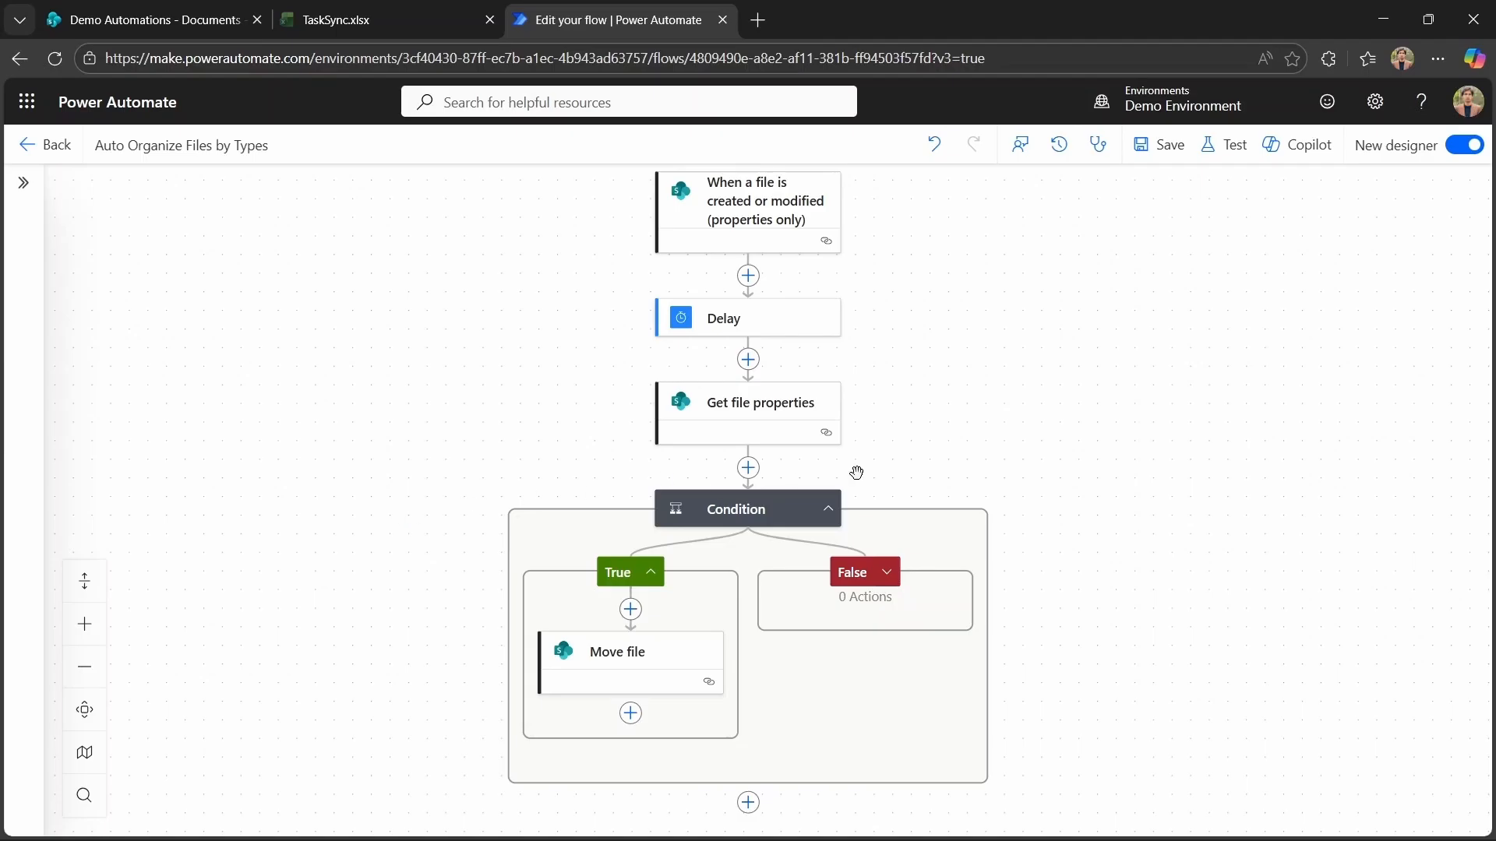
scroll(1111, 578, down, 2)
scroll(1111, 578, down, 2)
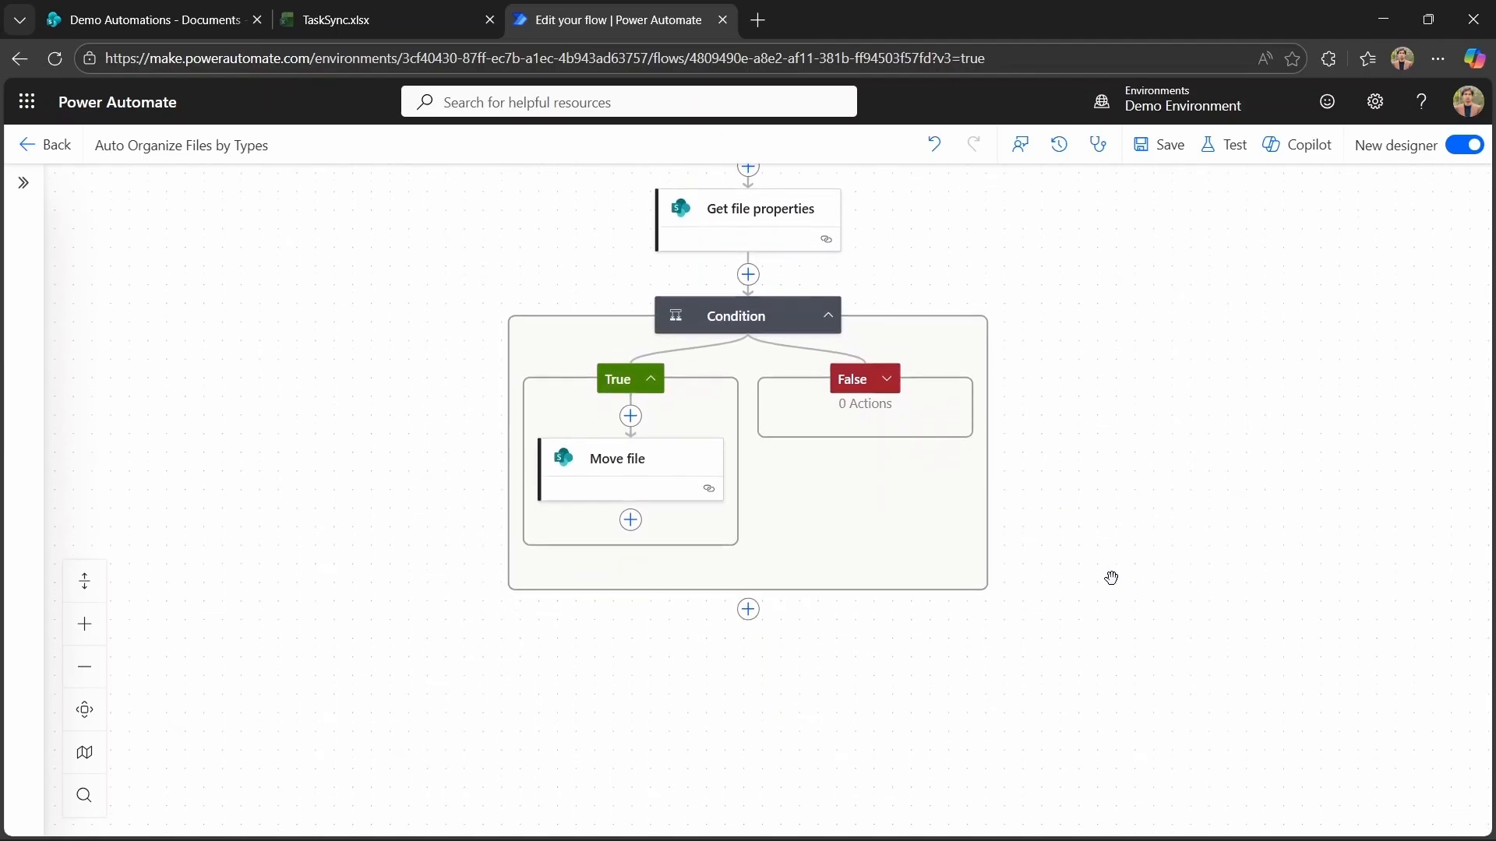
Add a second Condition below the first and set its first value to the File name with extension dynamic content.
click(748, 520)
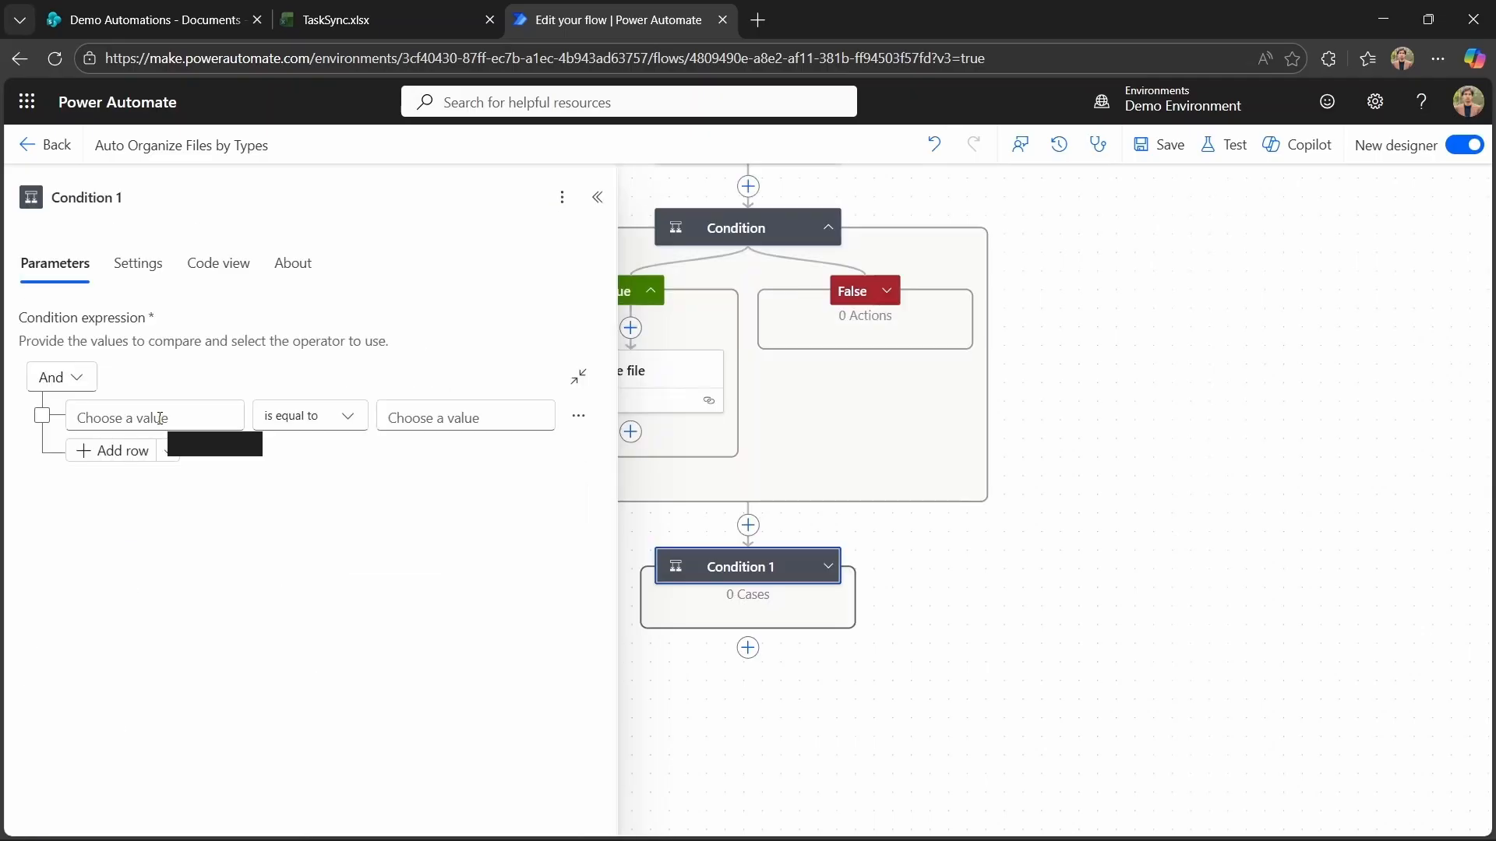
click(160, 418)
click(60, 400)
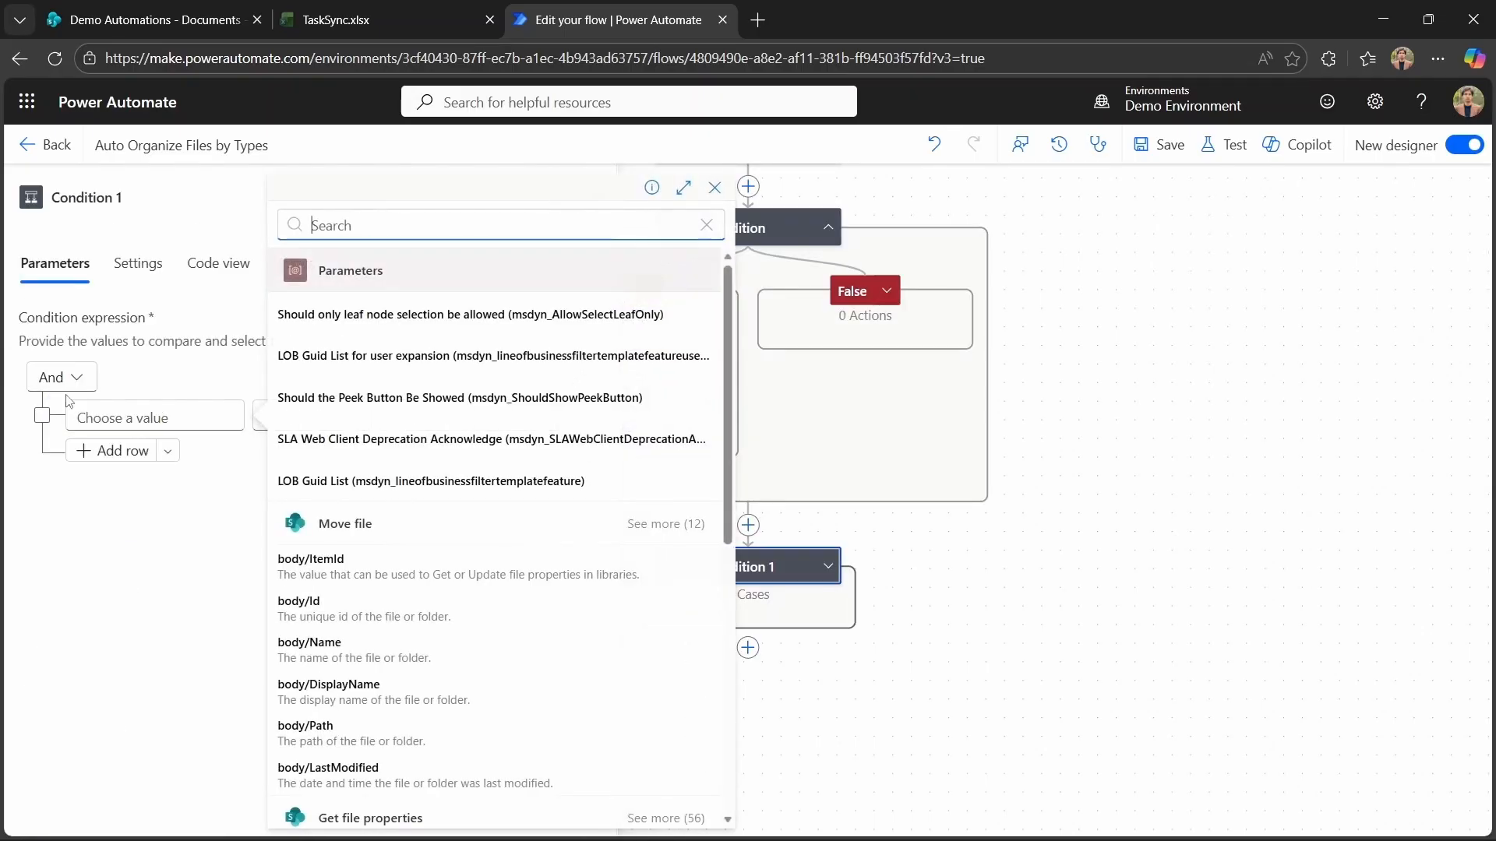
scroll(528, 545, down, 8)
click(530, 664)
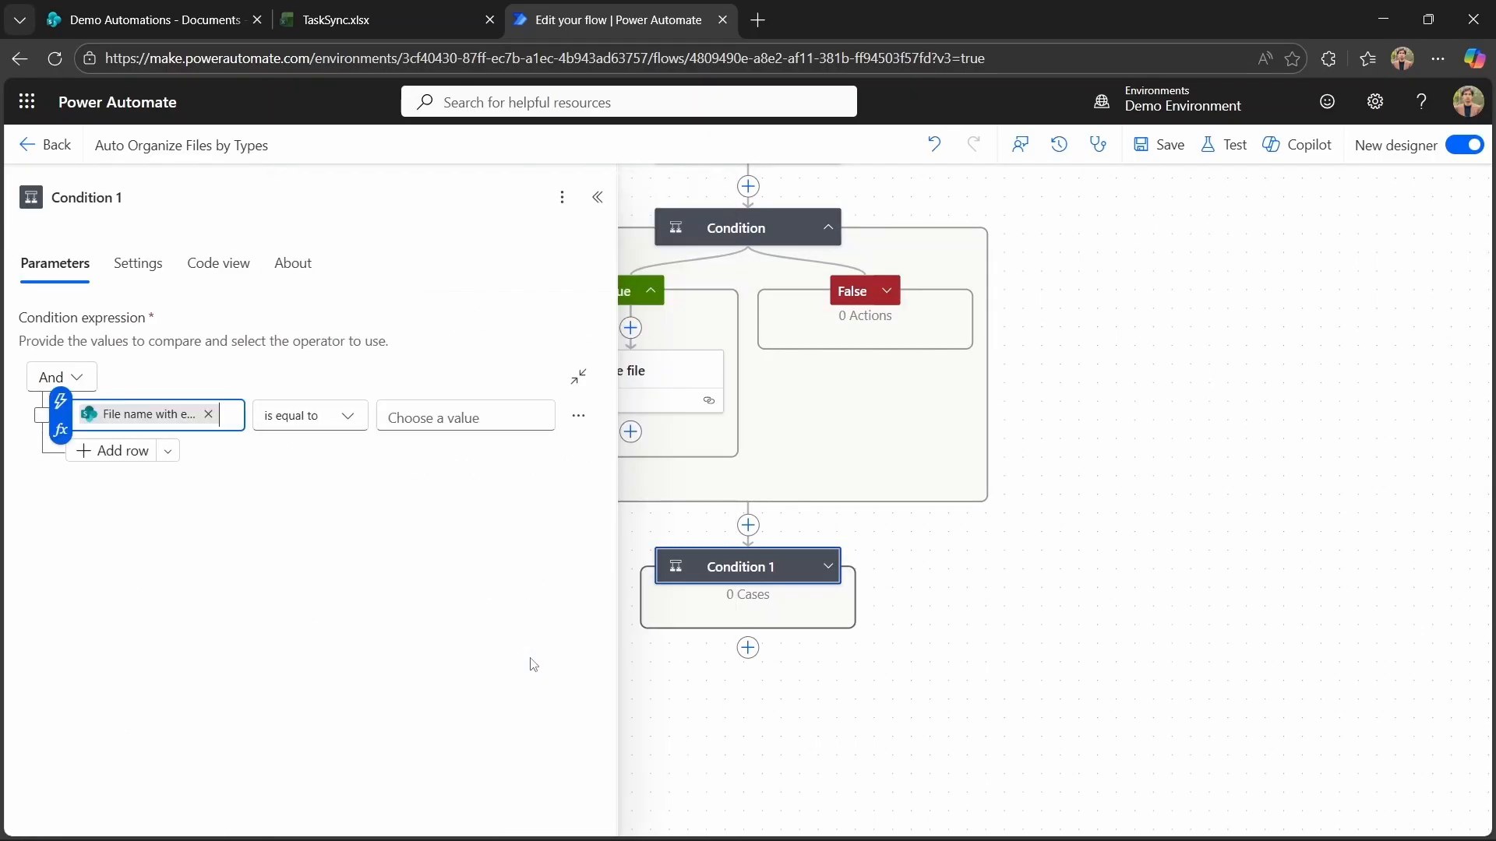
Set the second condition's operator to ends with and enter the file extension to compare against.
click(348, 423)
click(348, 423)
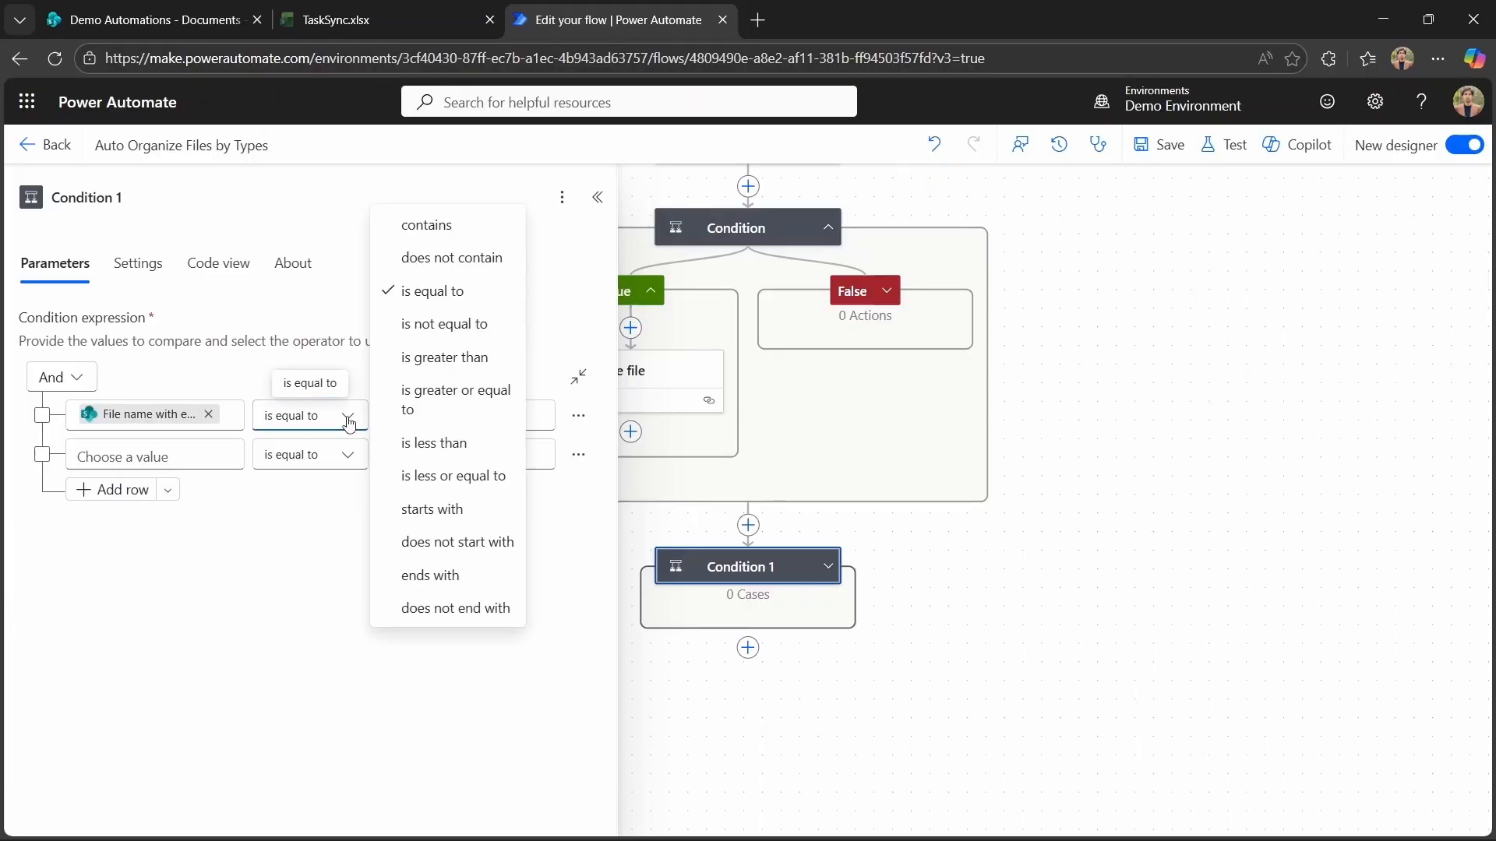
click(454, 581)
click(446, 421)
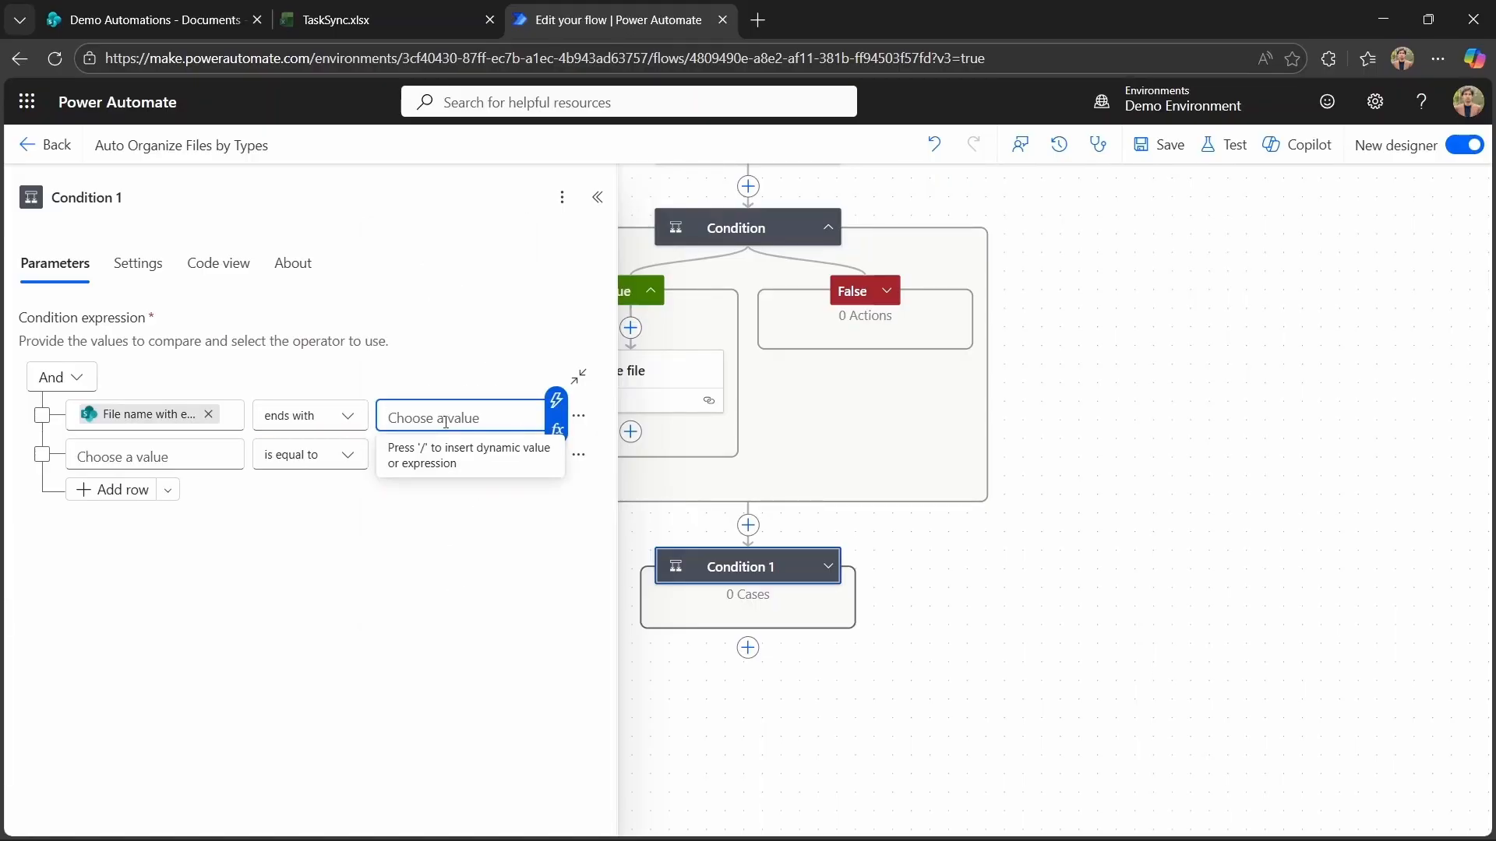
text(.)
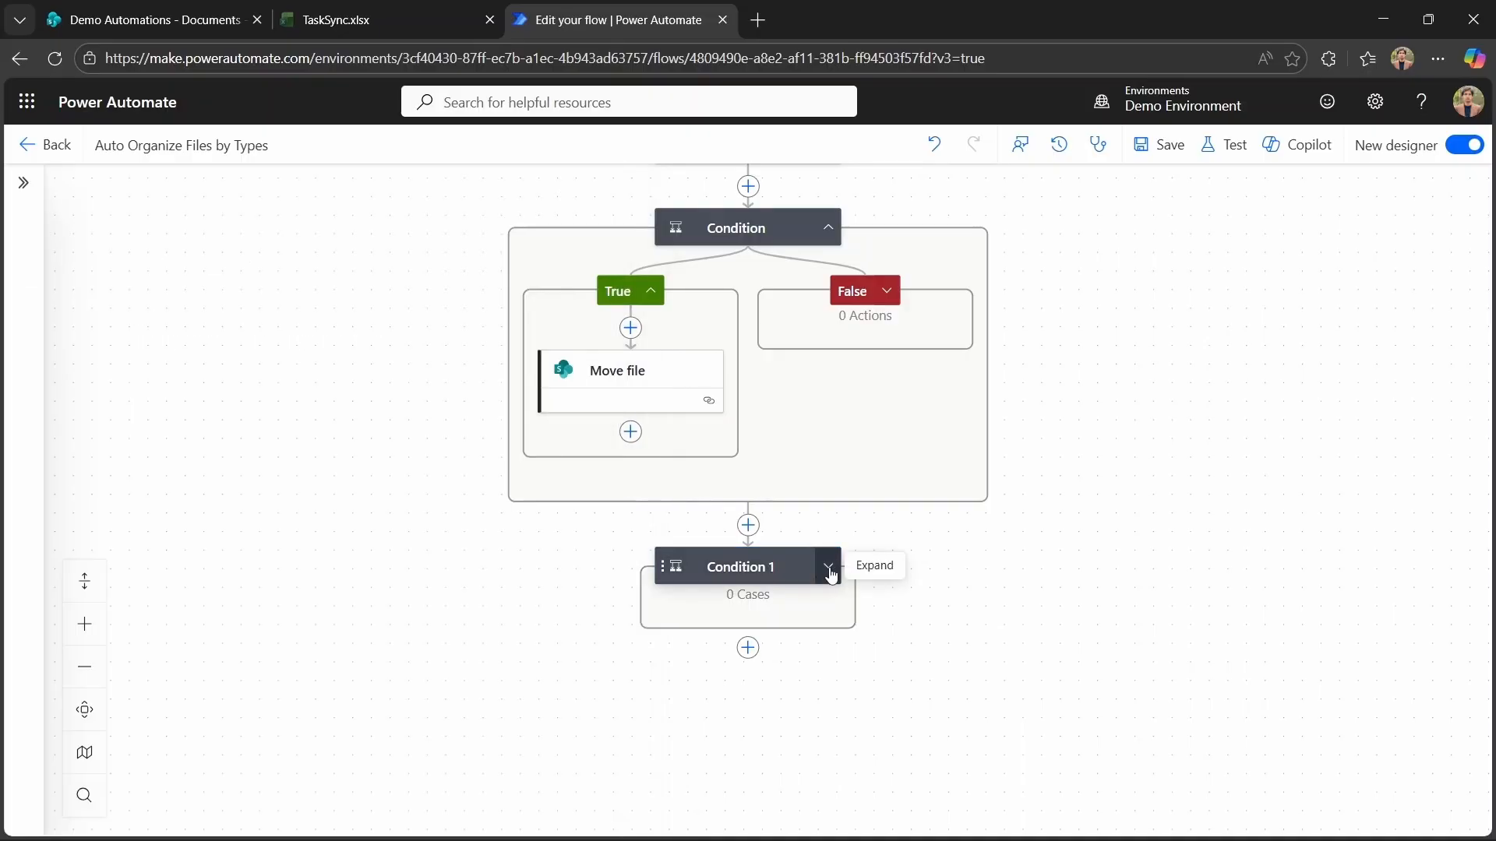
Add a Move file action in Condition 1's True branch.
click(827, 566)
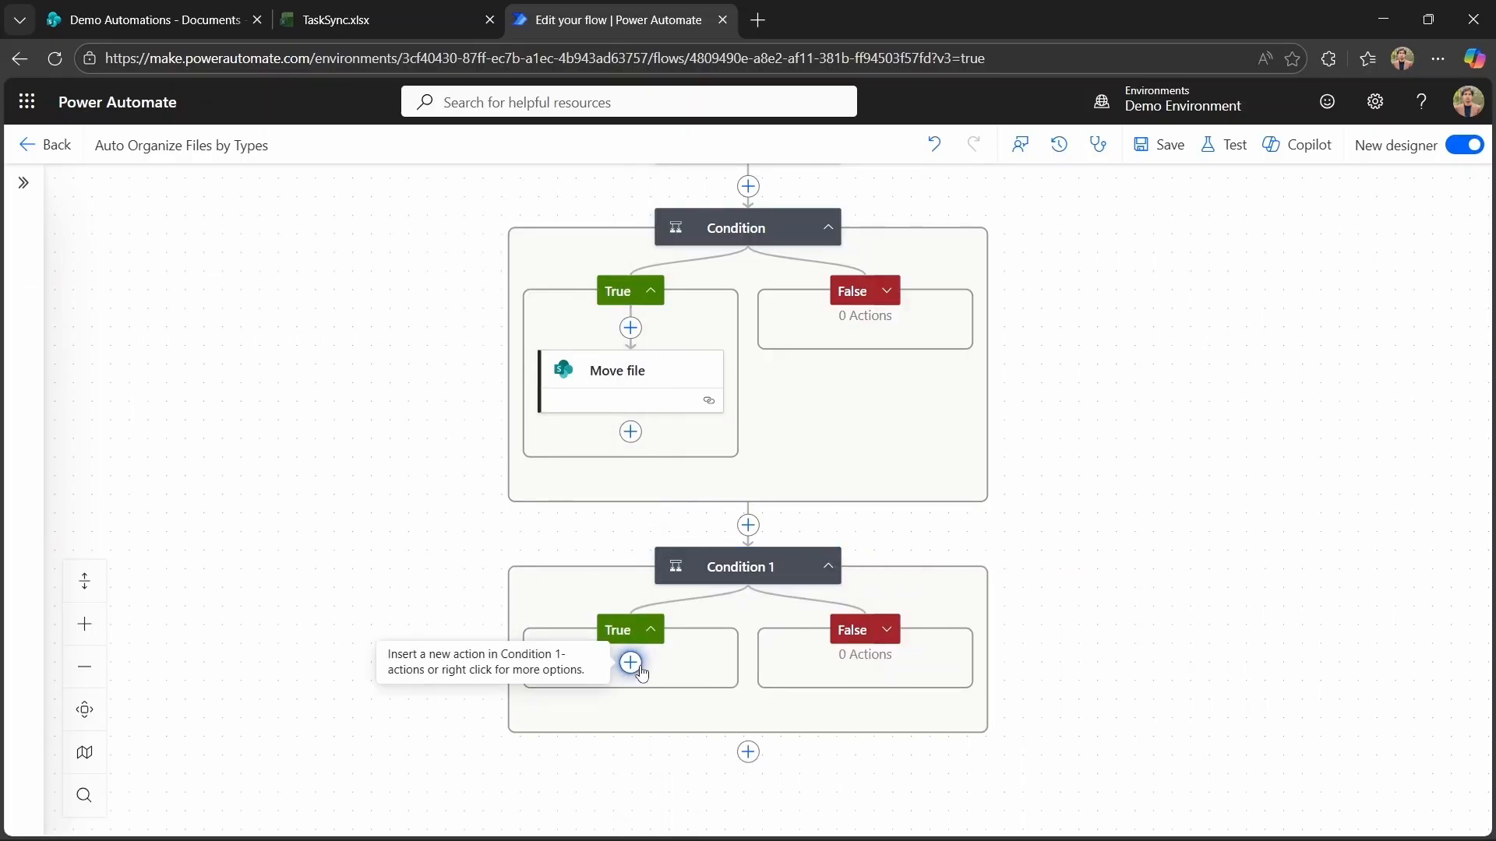
click(630, 662)
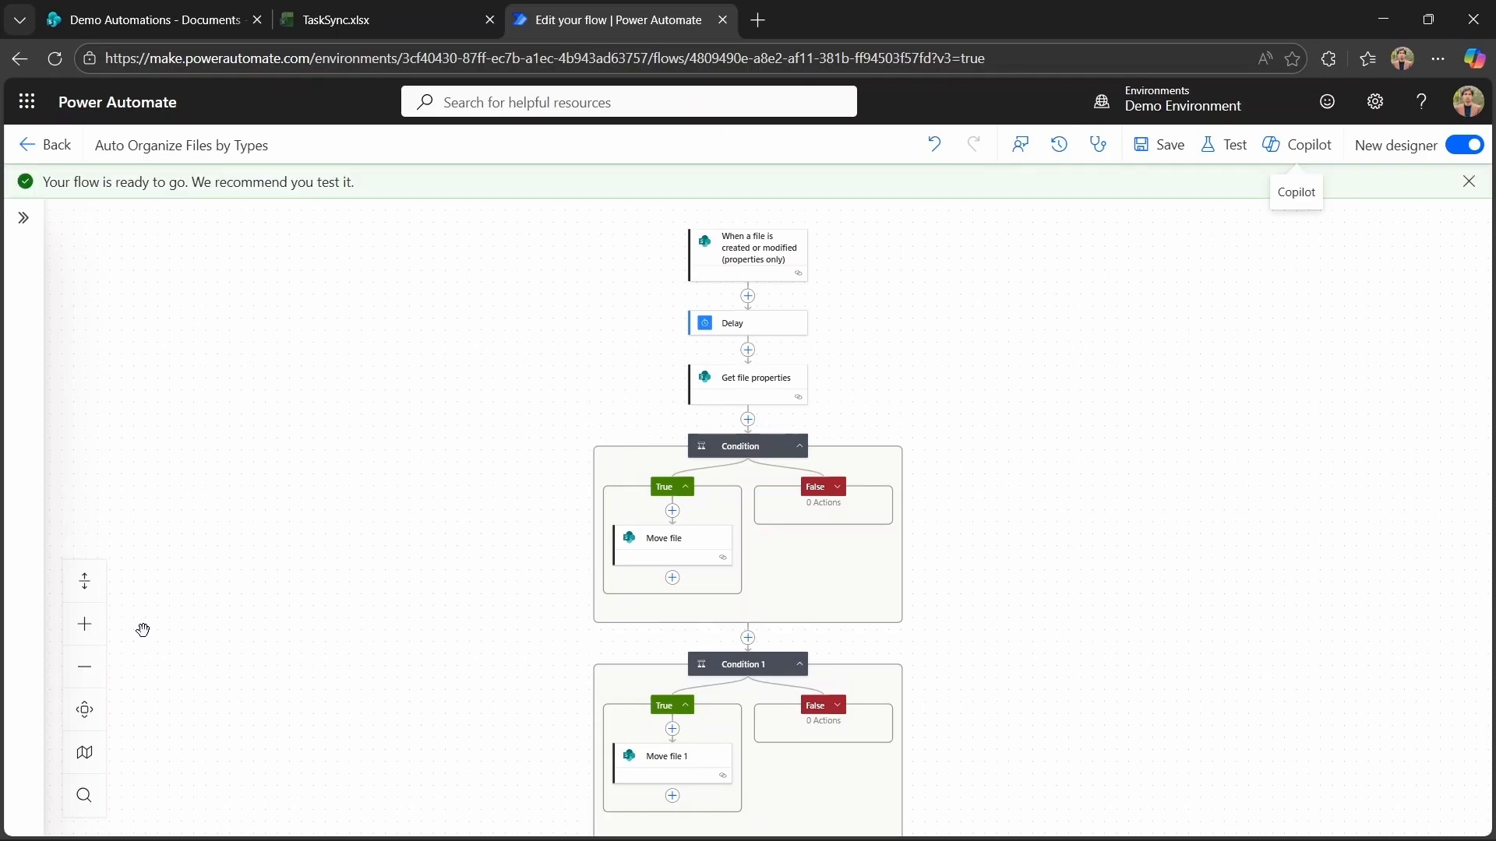
Start a manual test of the flow.
click(103, 633)
click(103, 633)
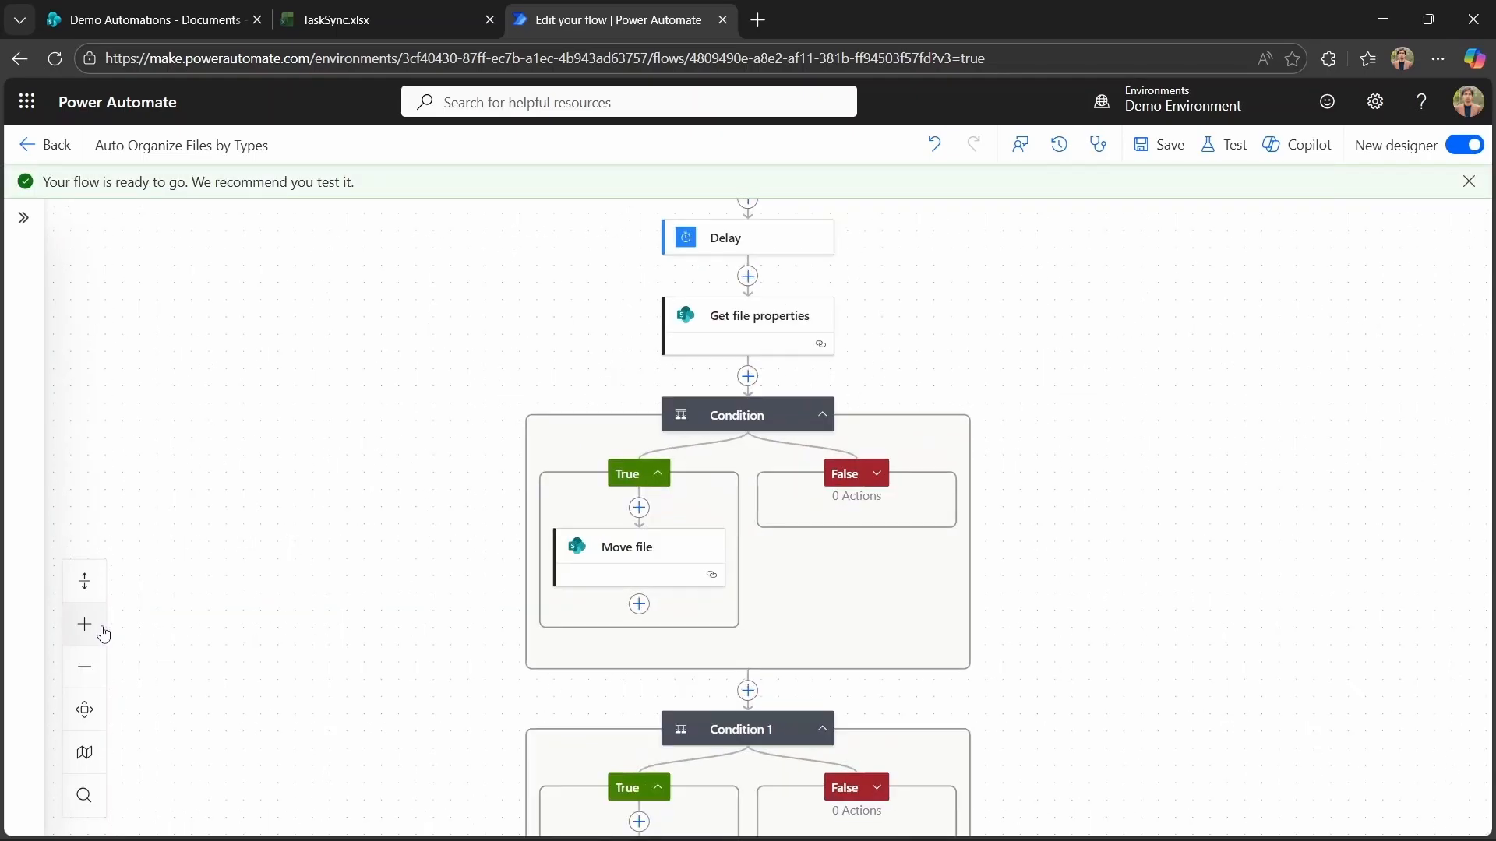
scroll(279, 508, up, 3)
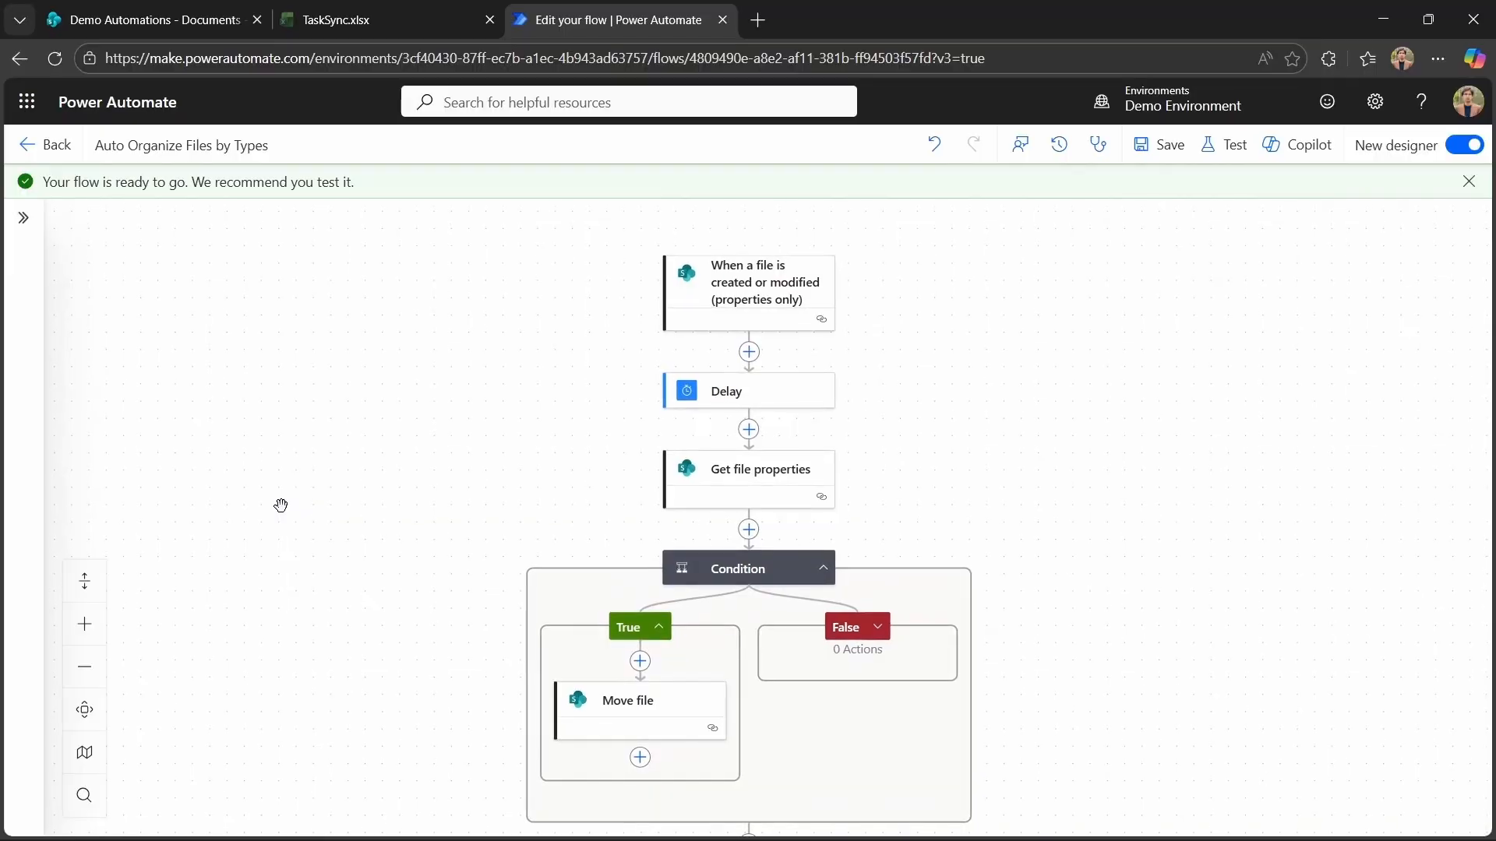
scroll(280, 505, down, 1)
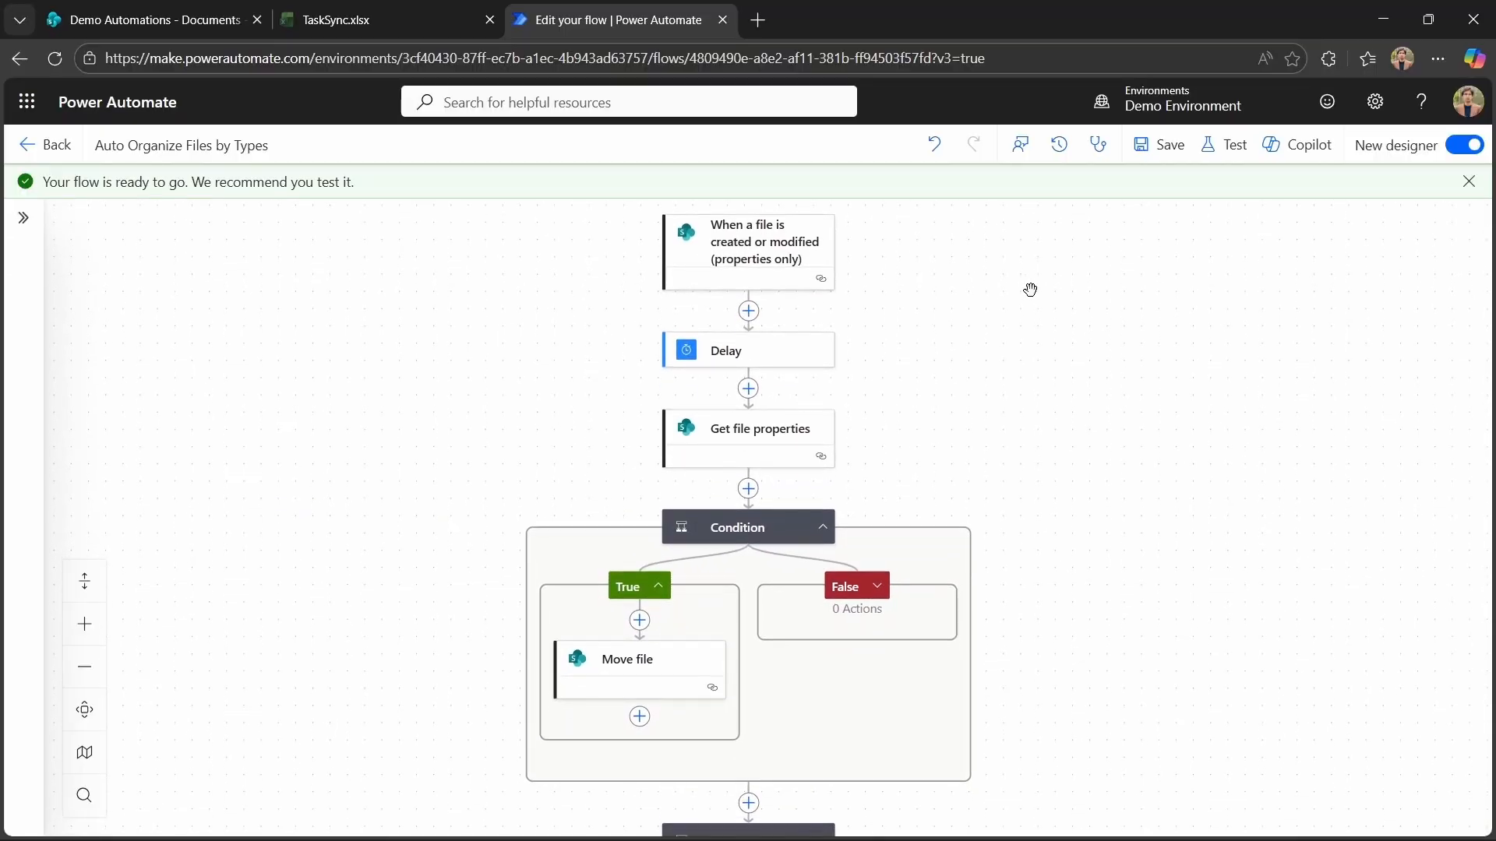
click(1223, 145)
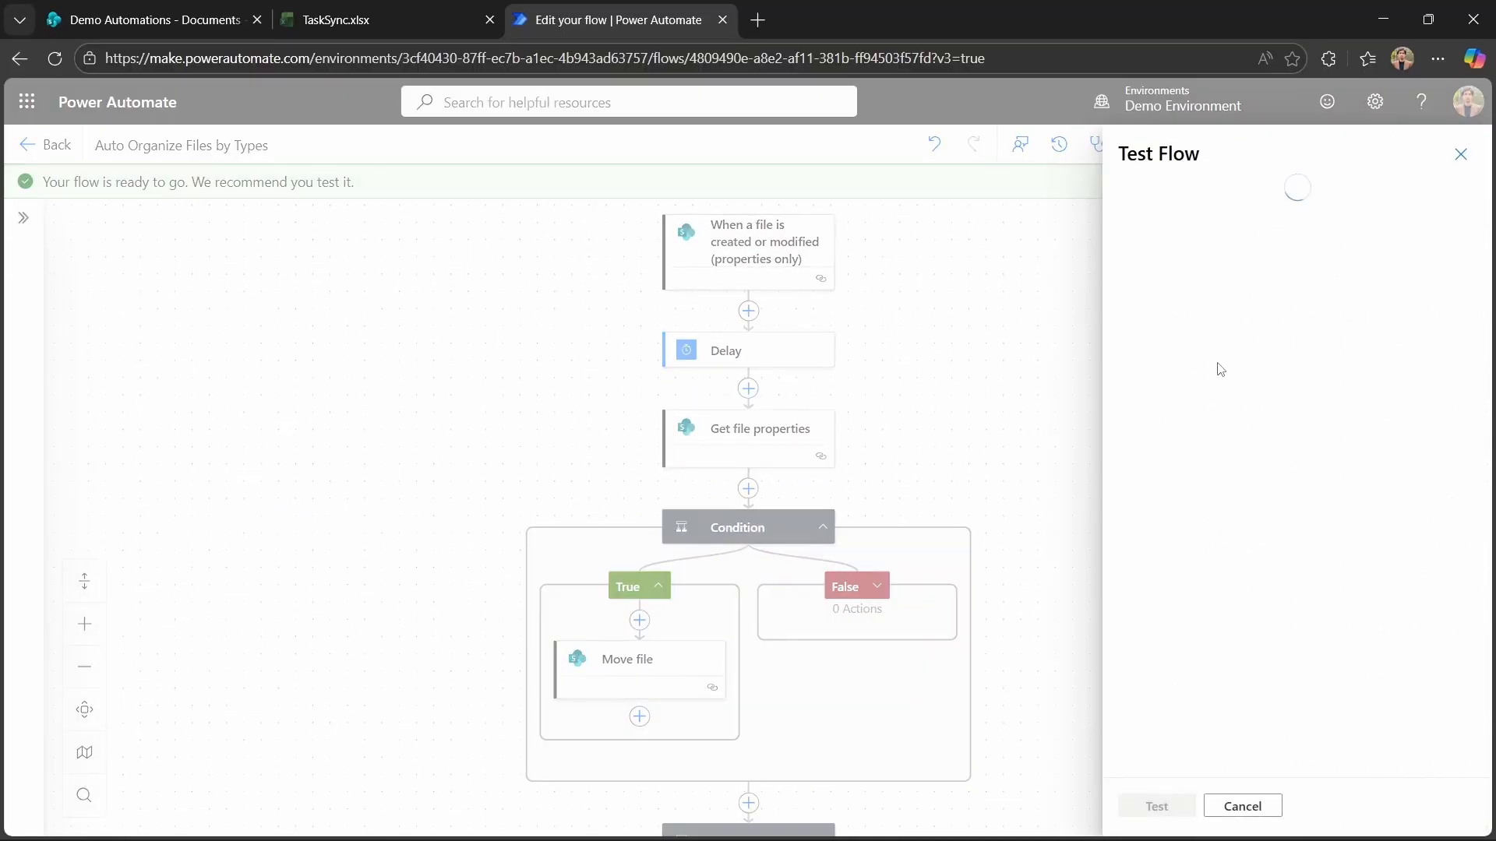
click(1136, 199)
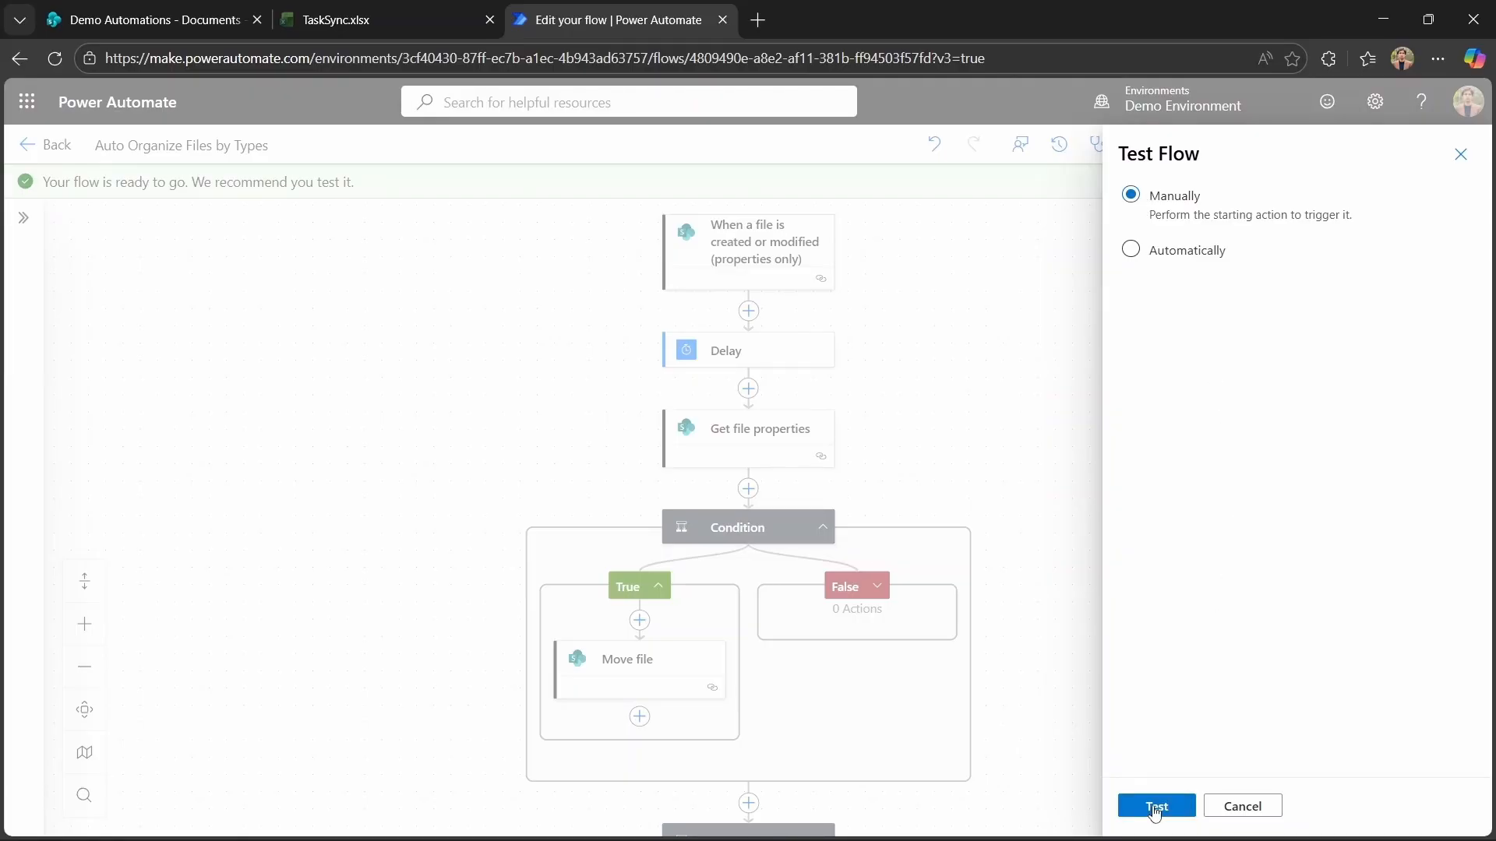
click(1155, 806)
In SharePoint, upload Contract 1.pdf to the Uploads folder of the Documents library.
click(155, 19)
click(402, 646)
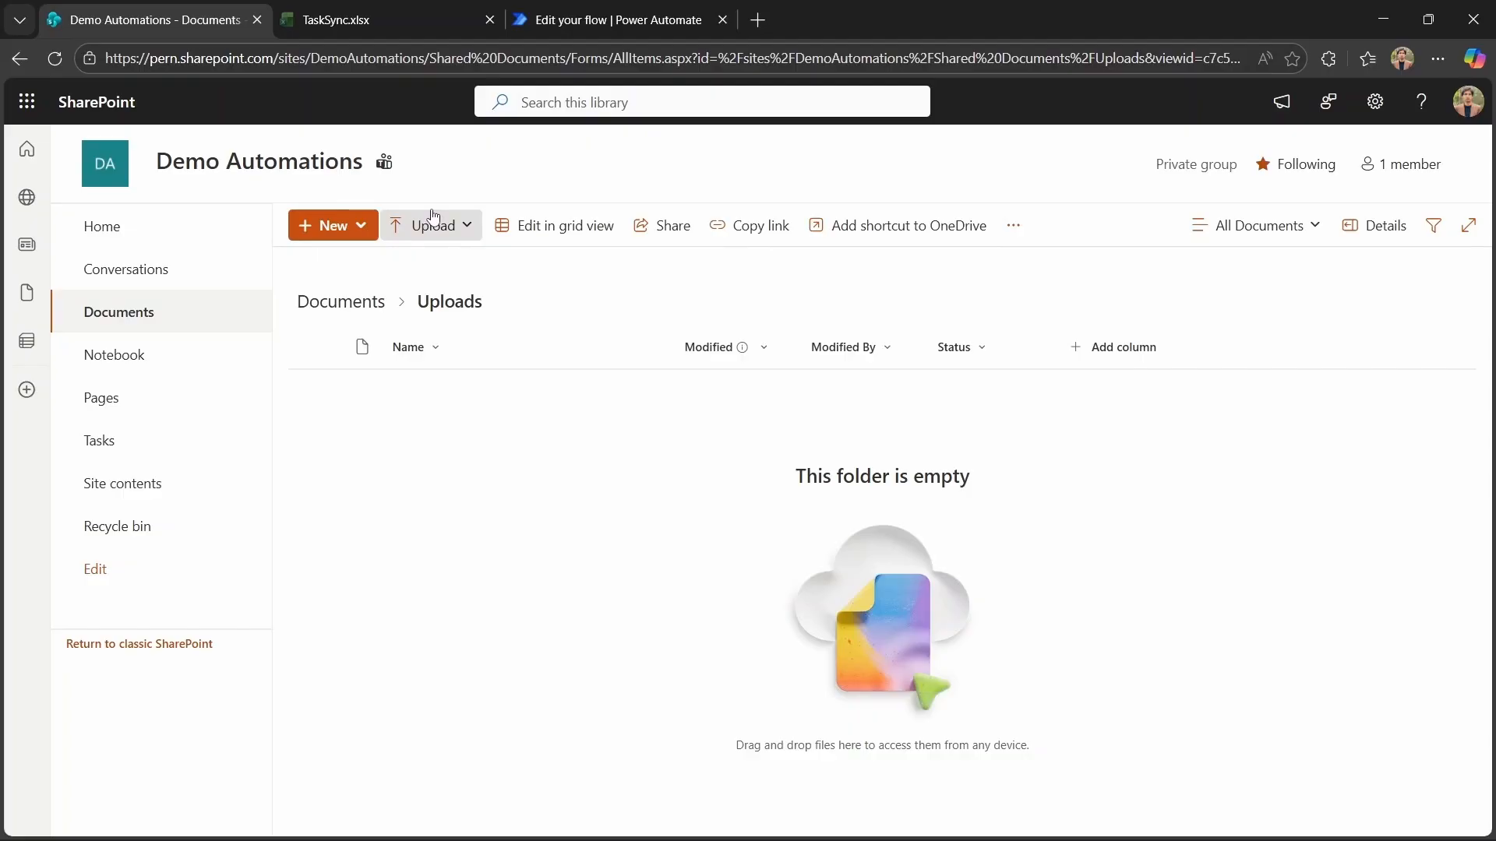
click(434, 218)
click(445, 285)
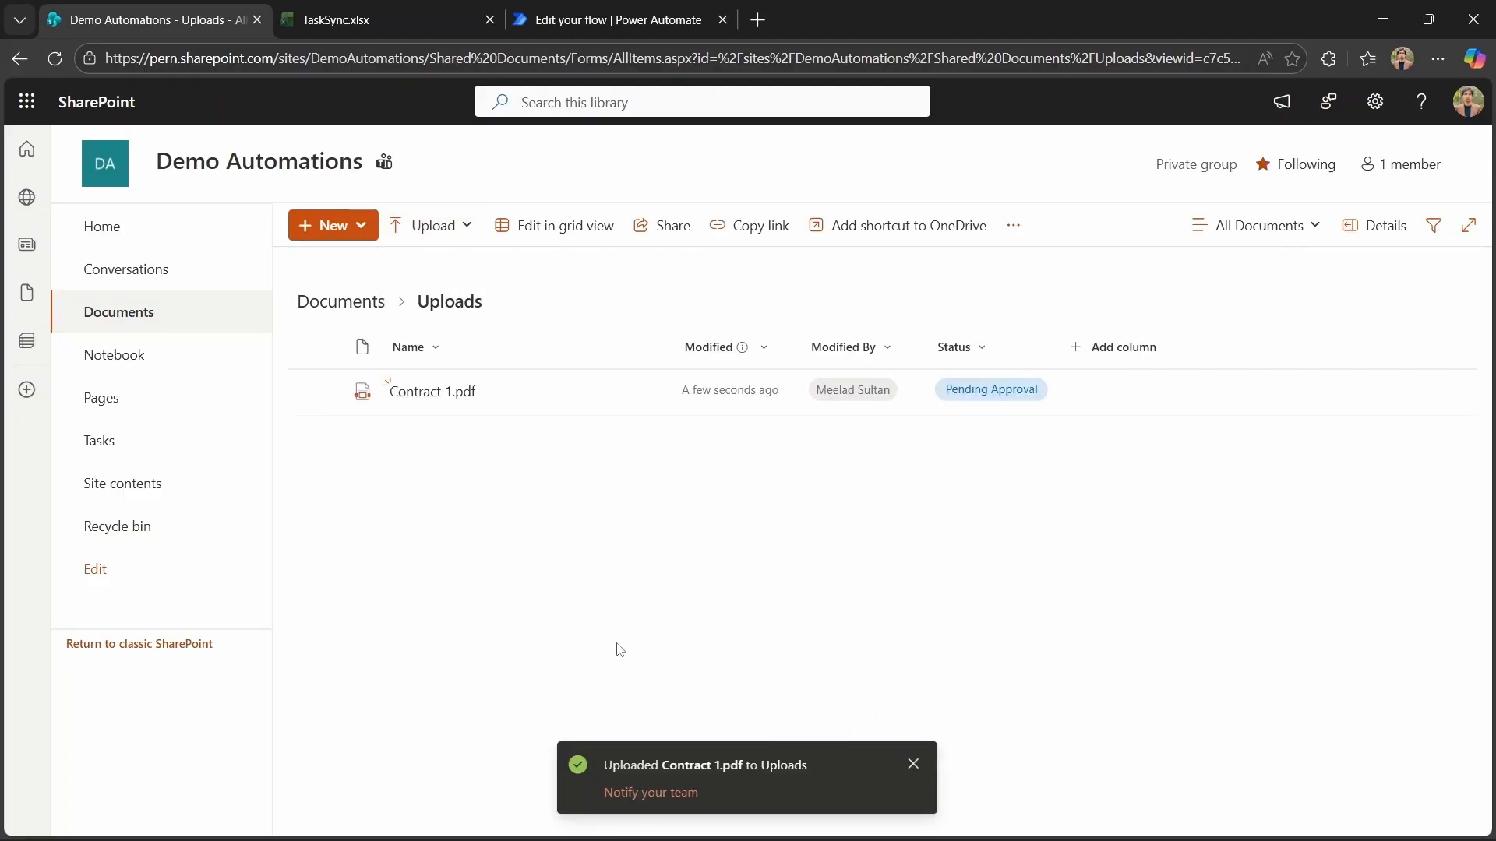
Review the flow run and check the Uploads and PDFs folders in SharePoint for the moved PDF.
click(601, 23)
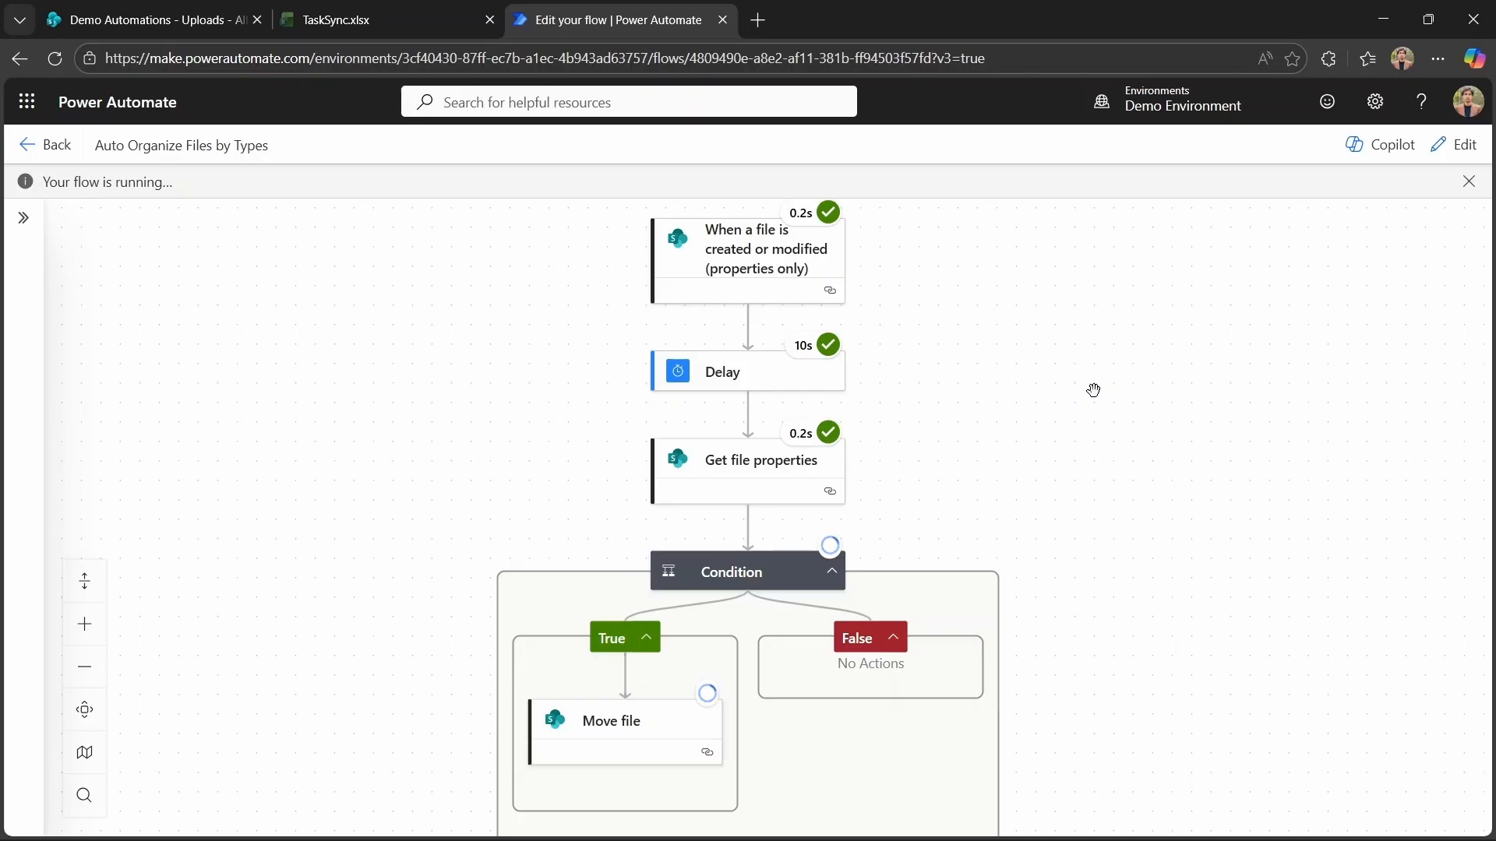
scroll(1093, 390, up, 1)
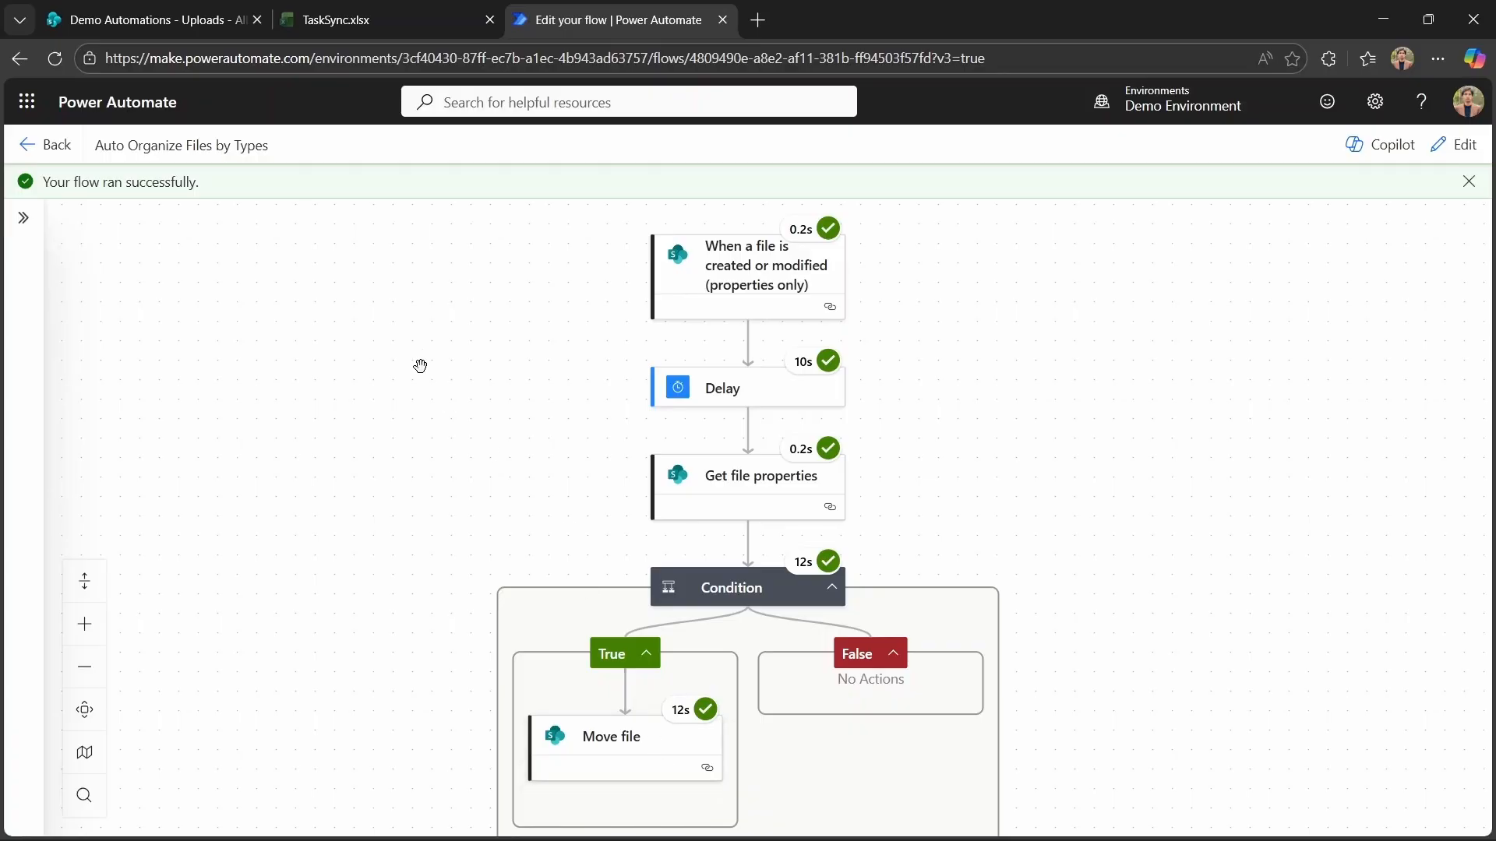
click(168, 8)
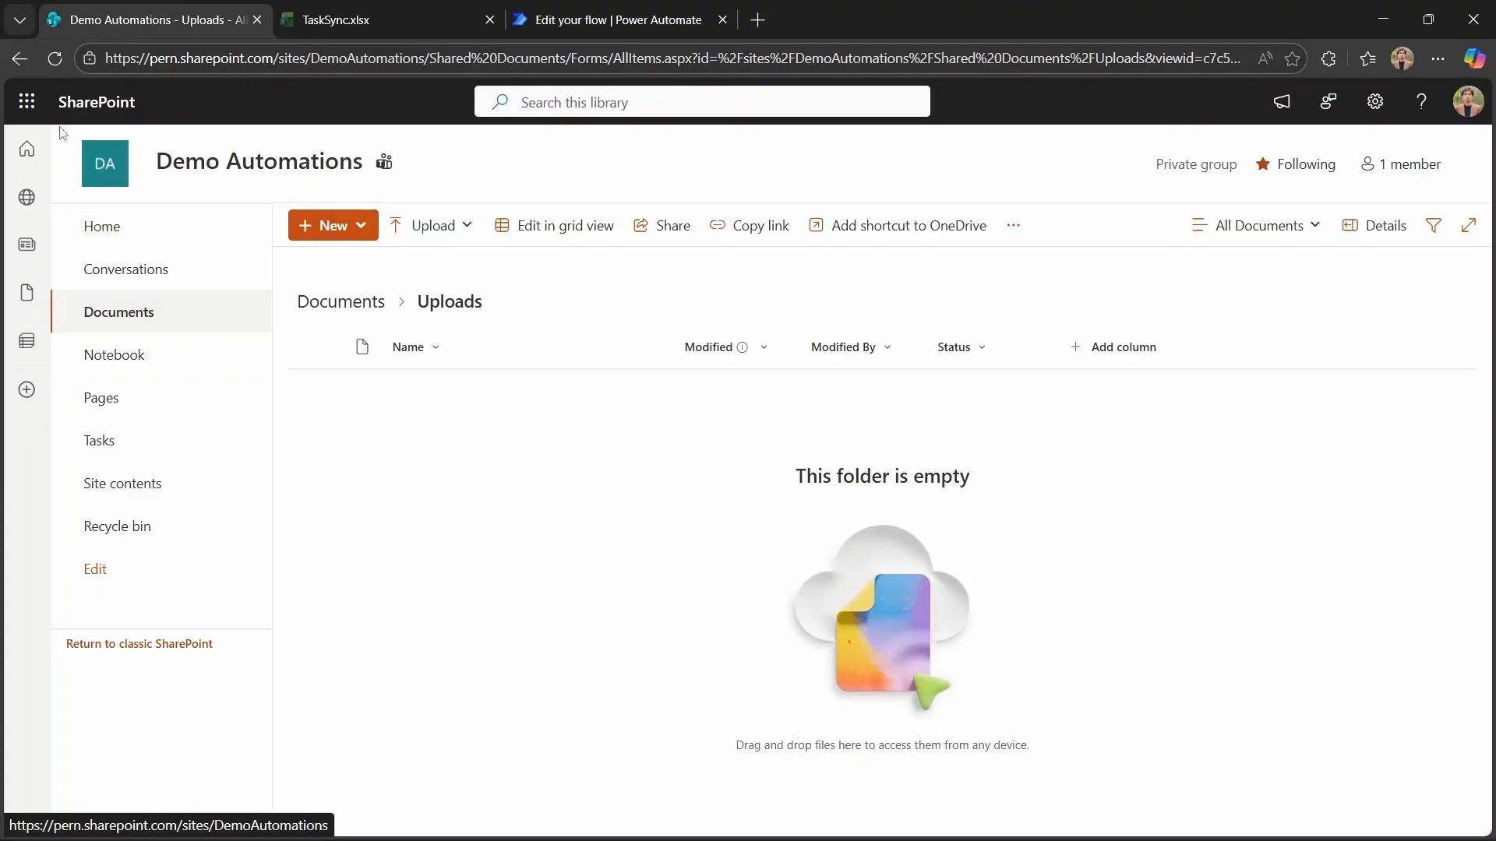
click(19, 60)
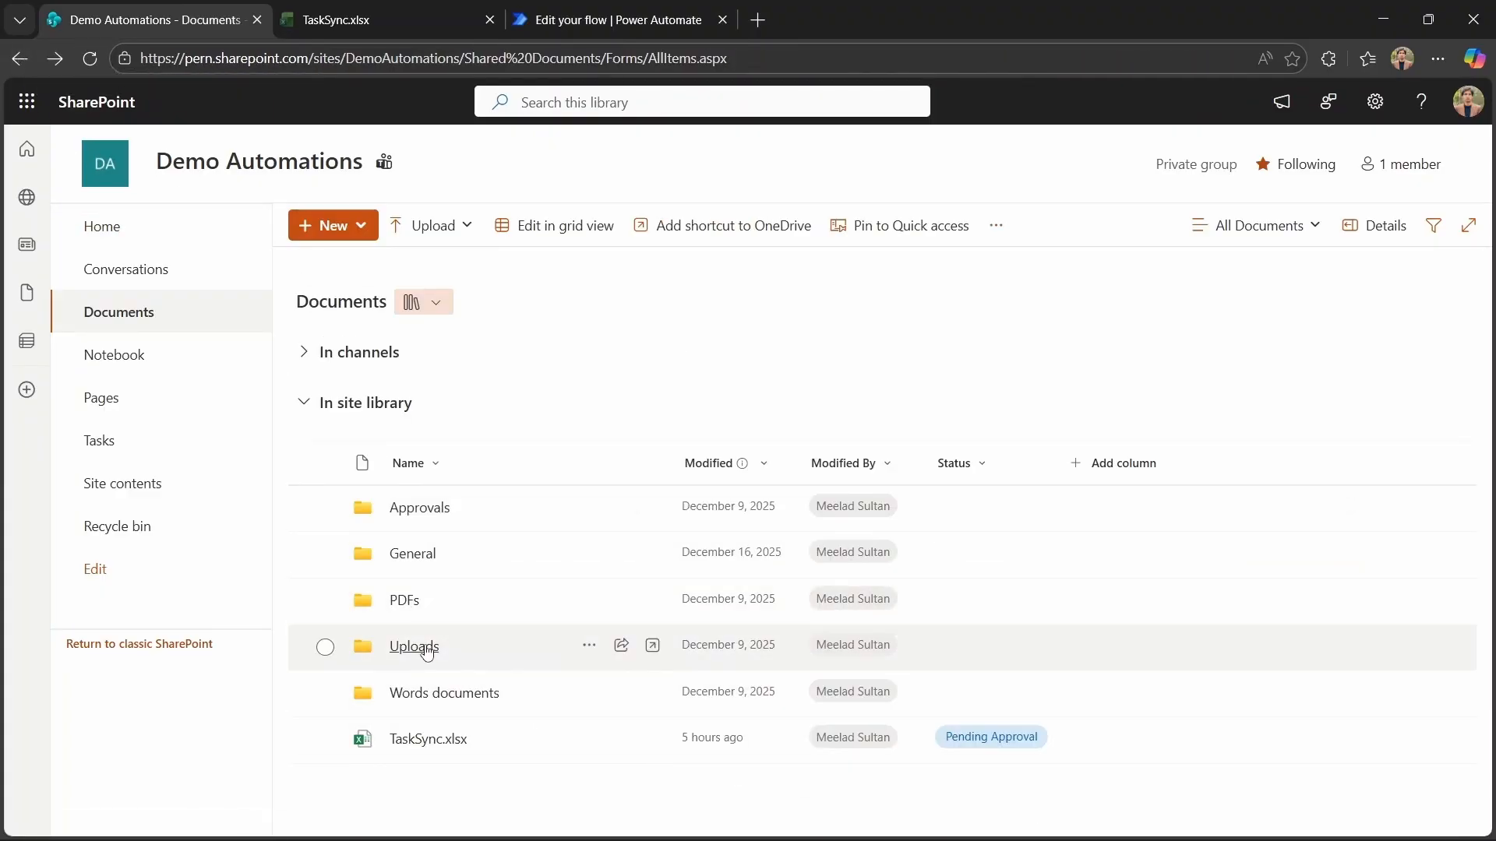
click(423, 647)
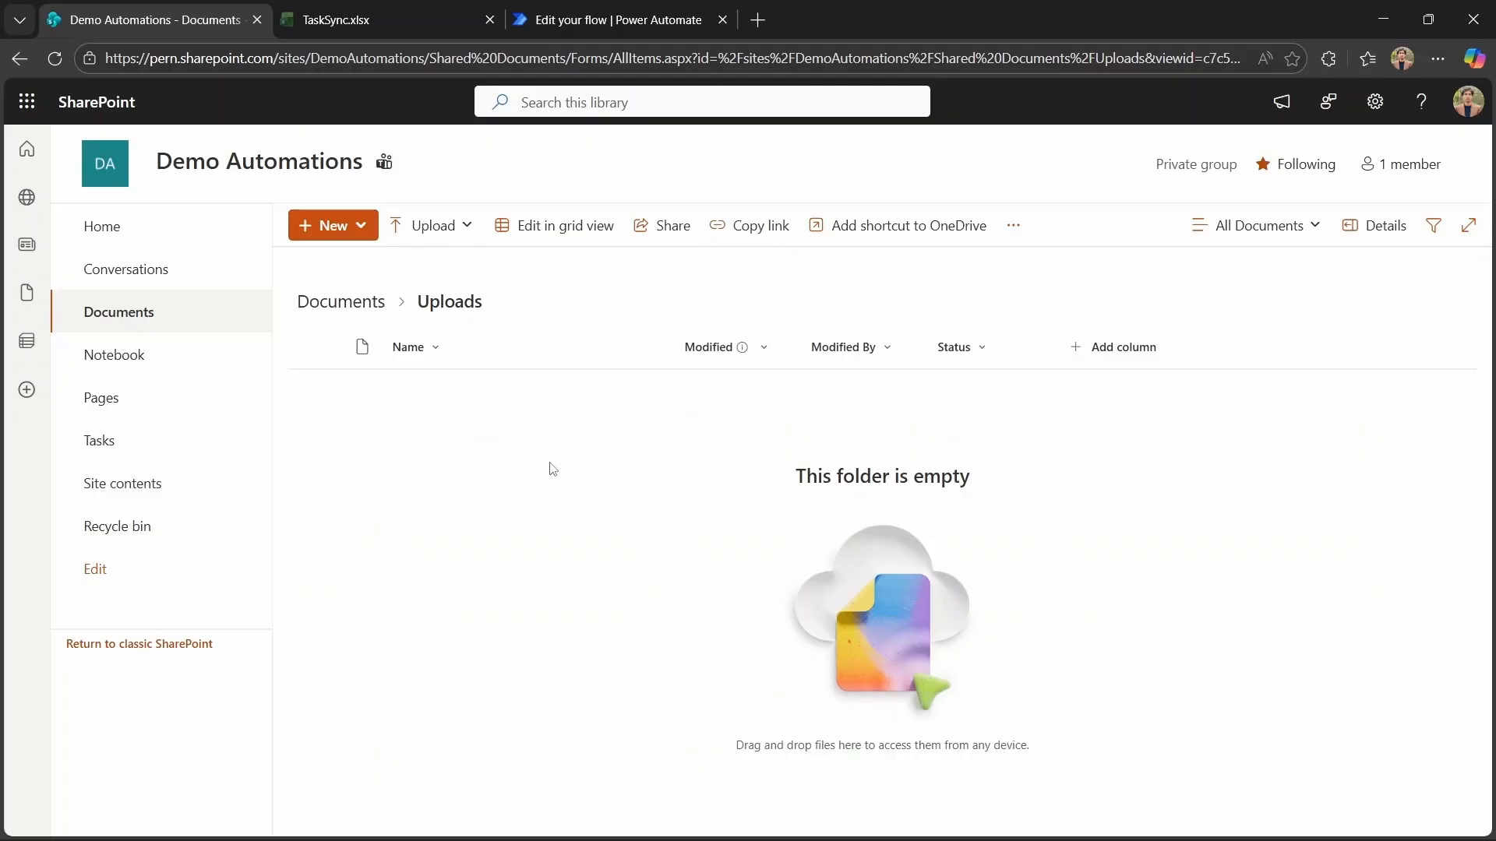
click(18, 59)
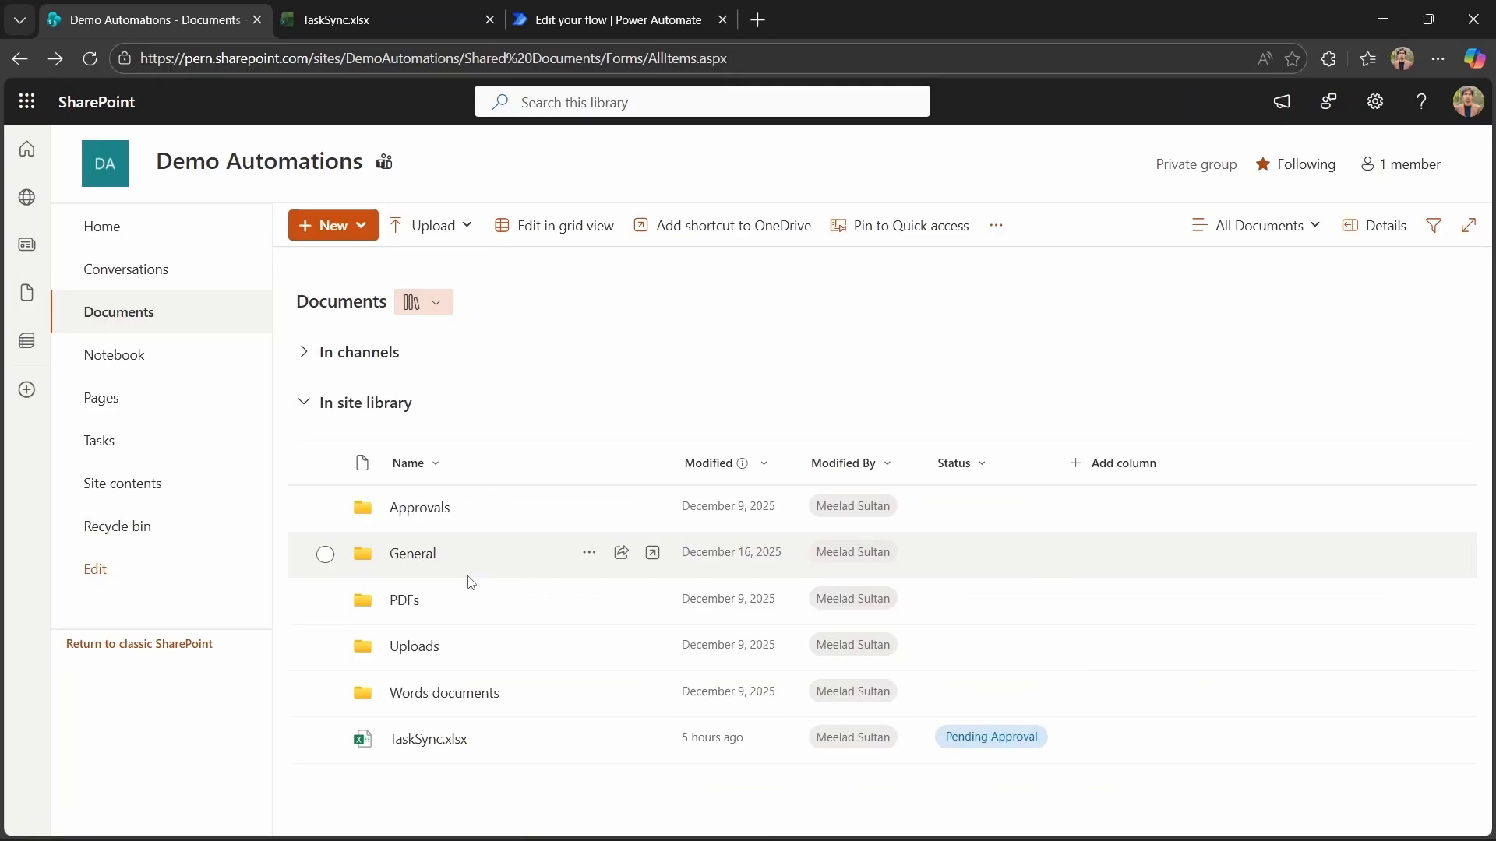
click(404, 600)
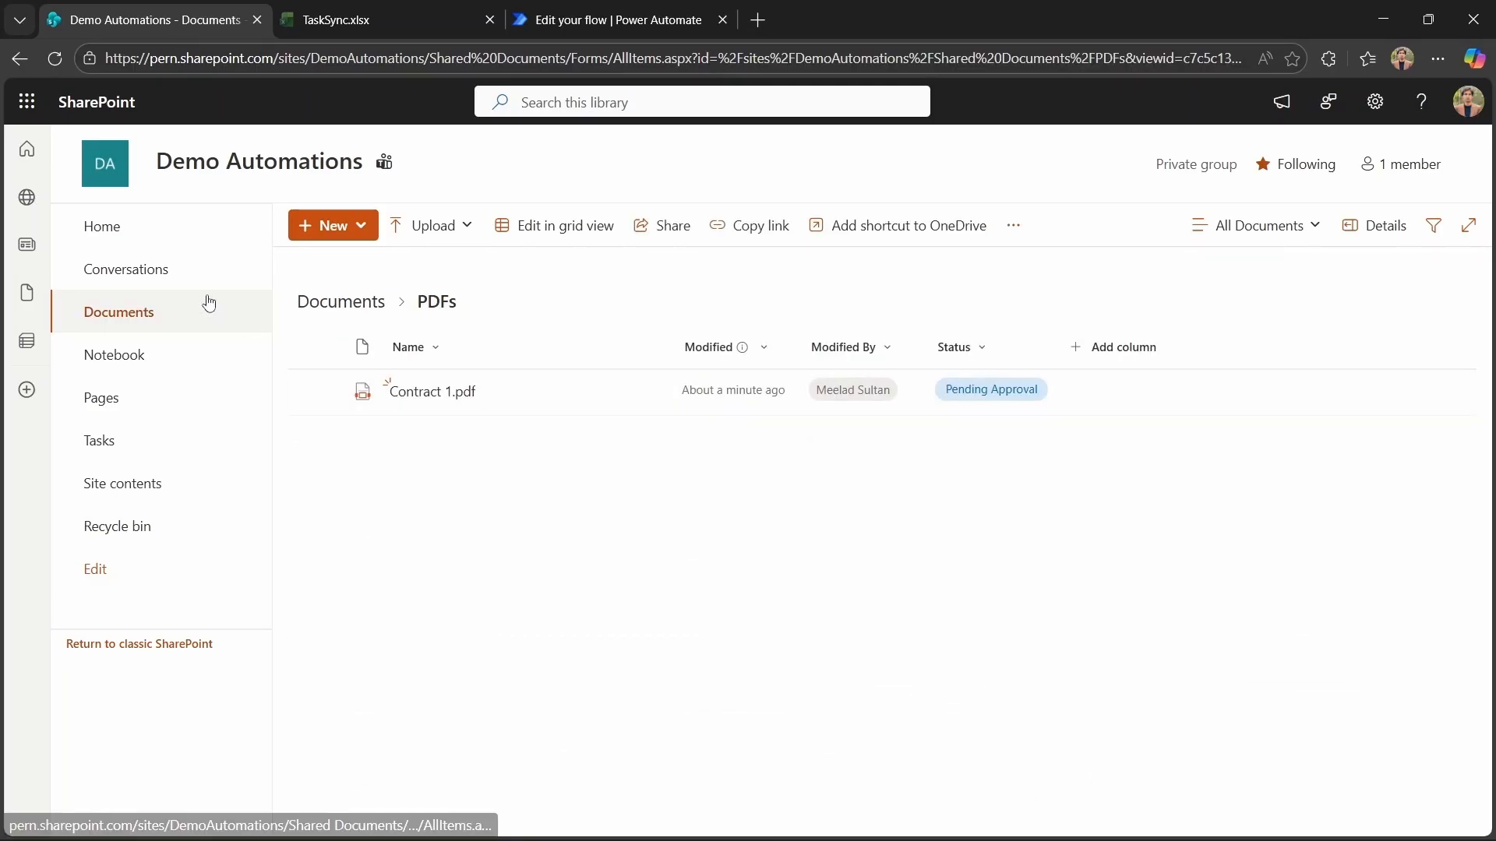
click(582, 9)
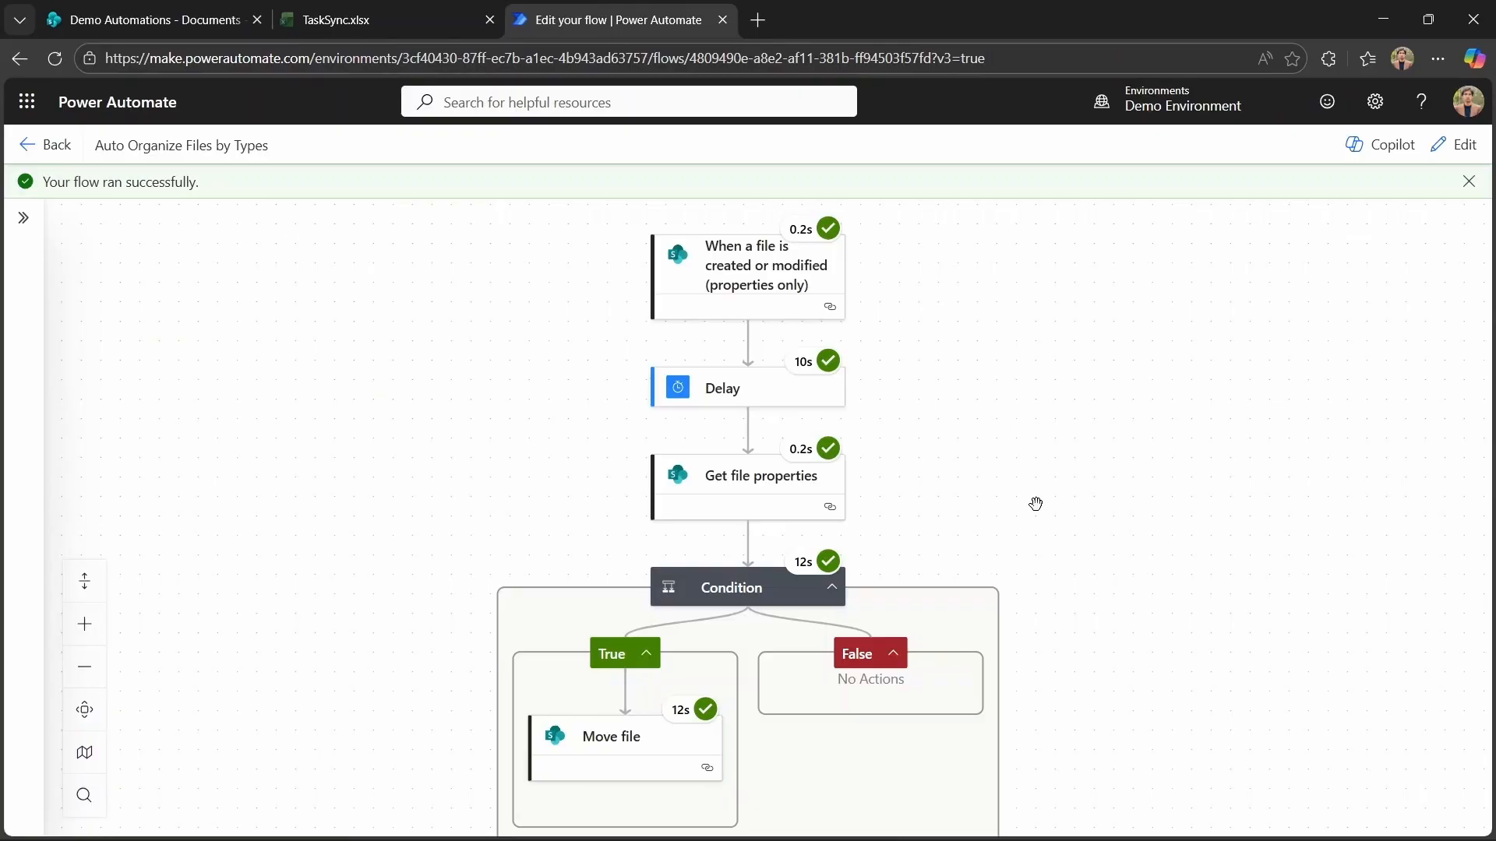
scroll(1035, 504, down, 6)
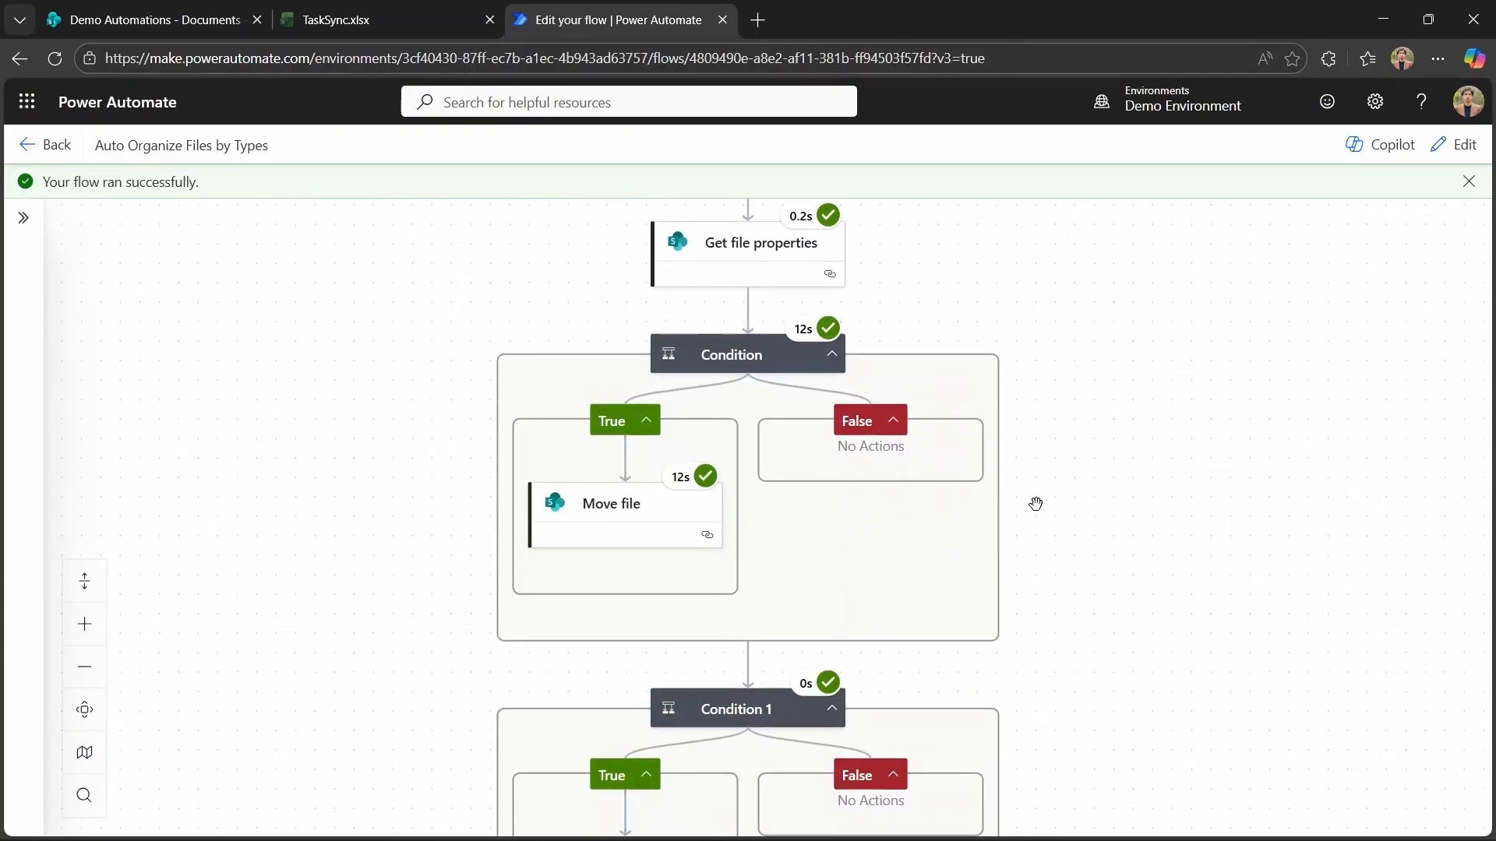
scroll(1035, 503, up, 6)
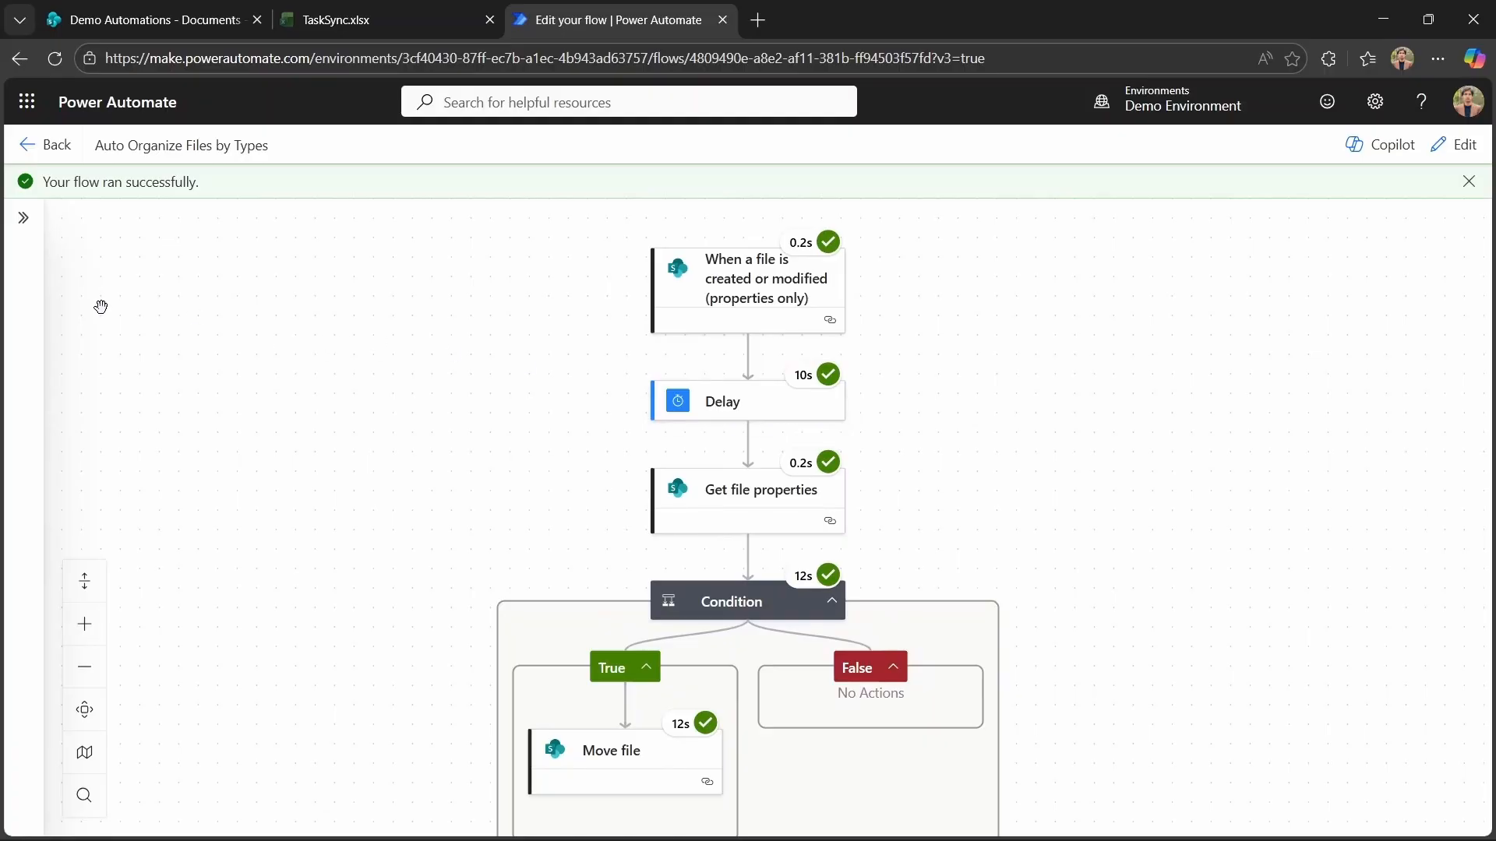
Upload Memo 1.docx to the SharePoint Uploads folder.
click(140, 20)
click(414, 648)
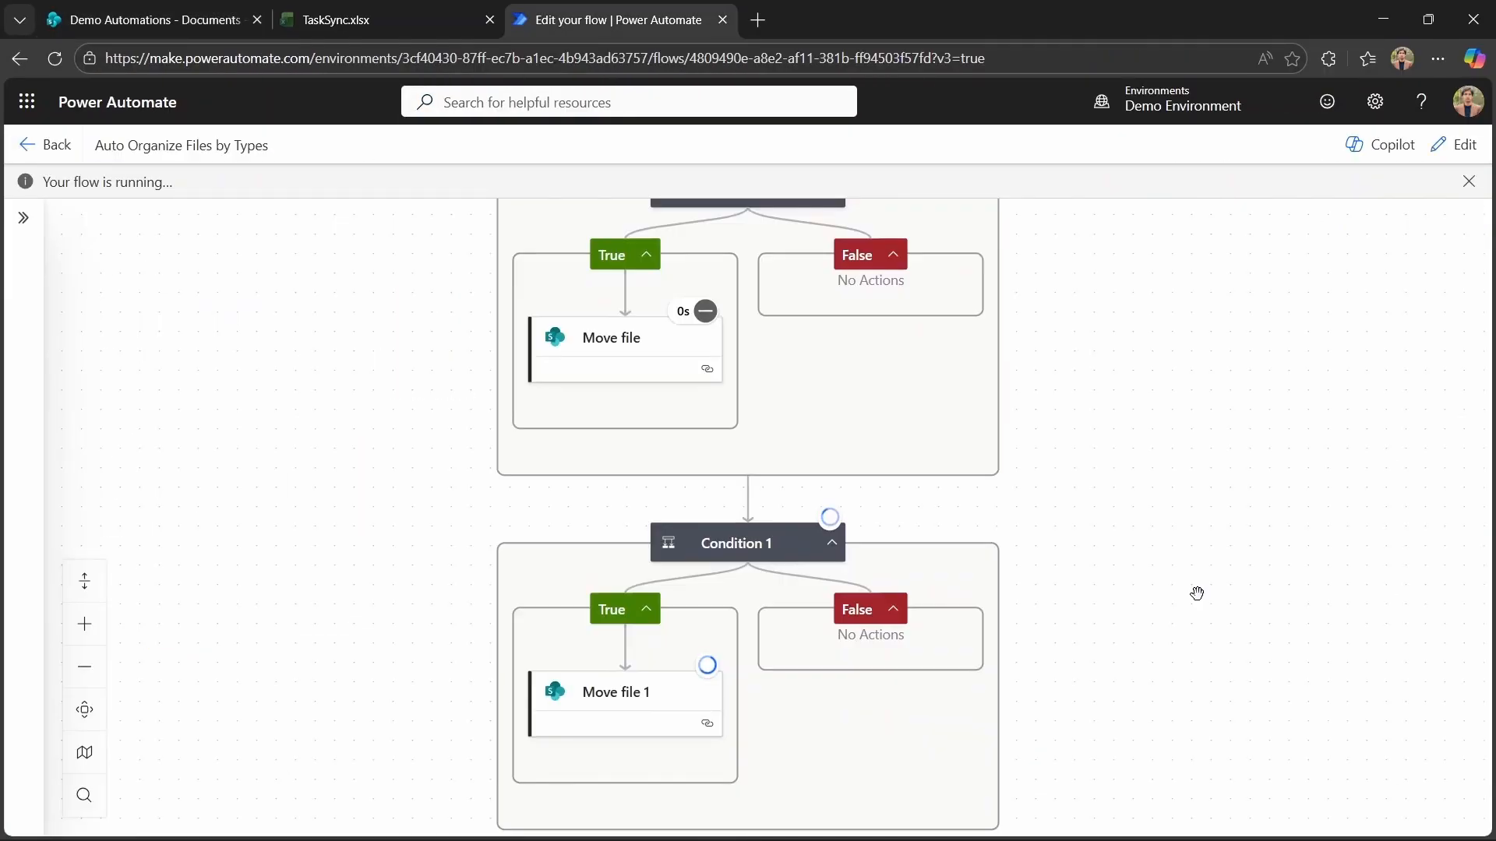
Review the second test run and check the Words documents folder in SharePoint for the moved file.
scroll(1196, 593, up, 6)
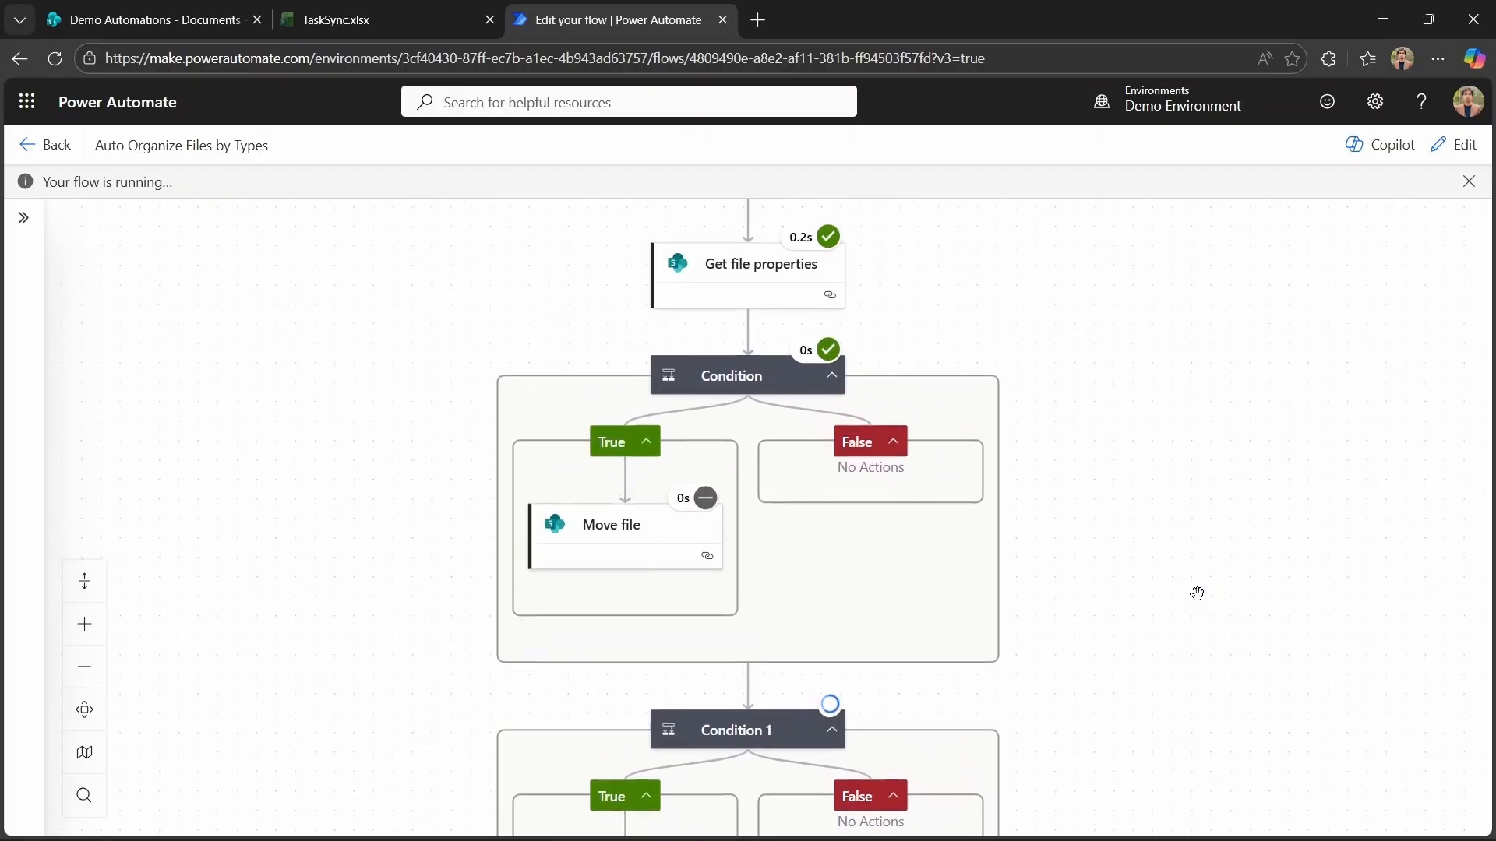
scroll(1197, 594, down, 2)
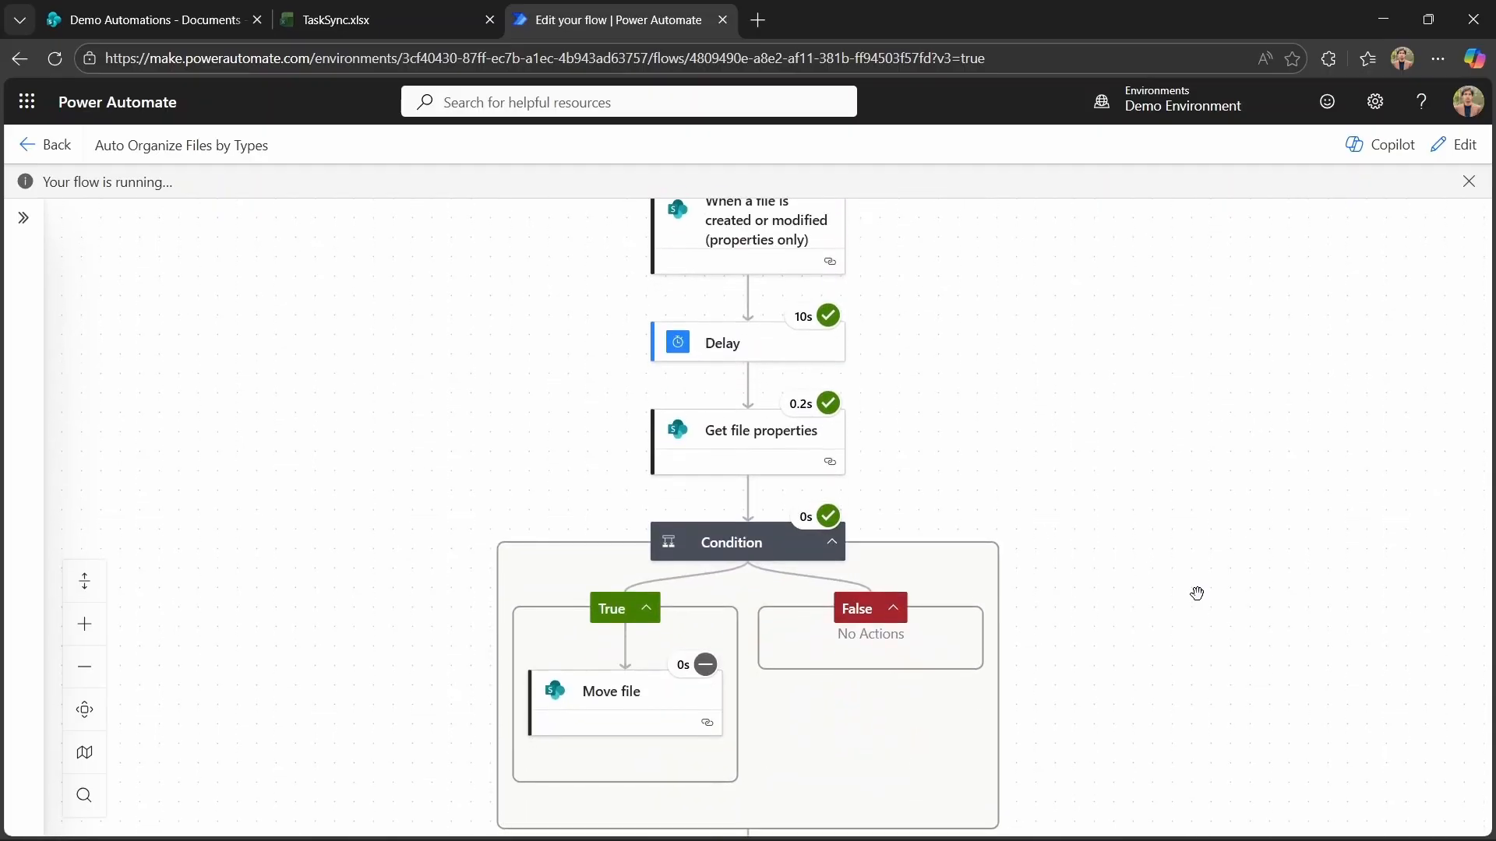
scroll(1195, 595, up, 1)
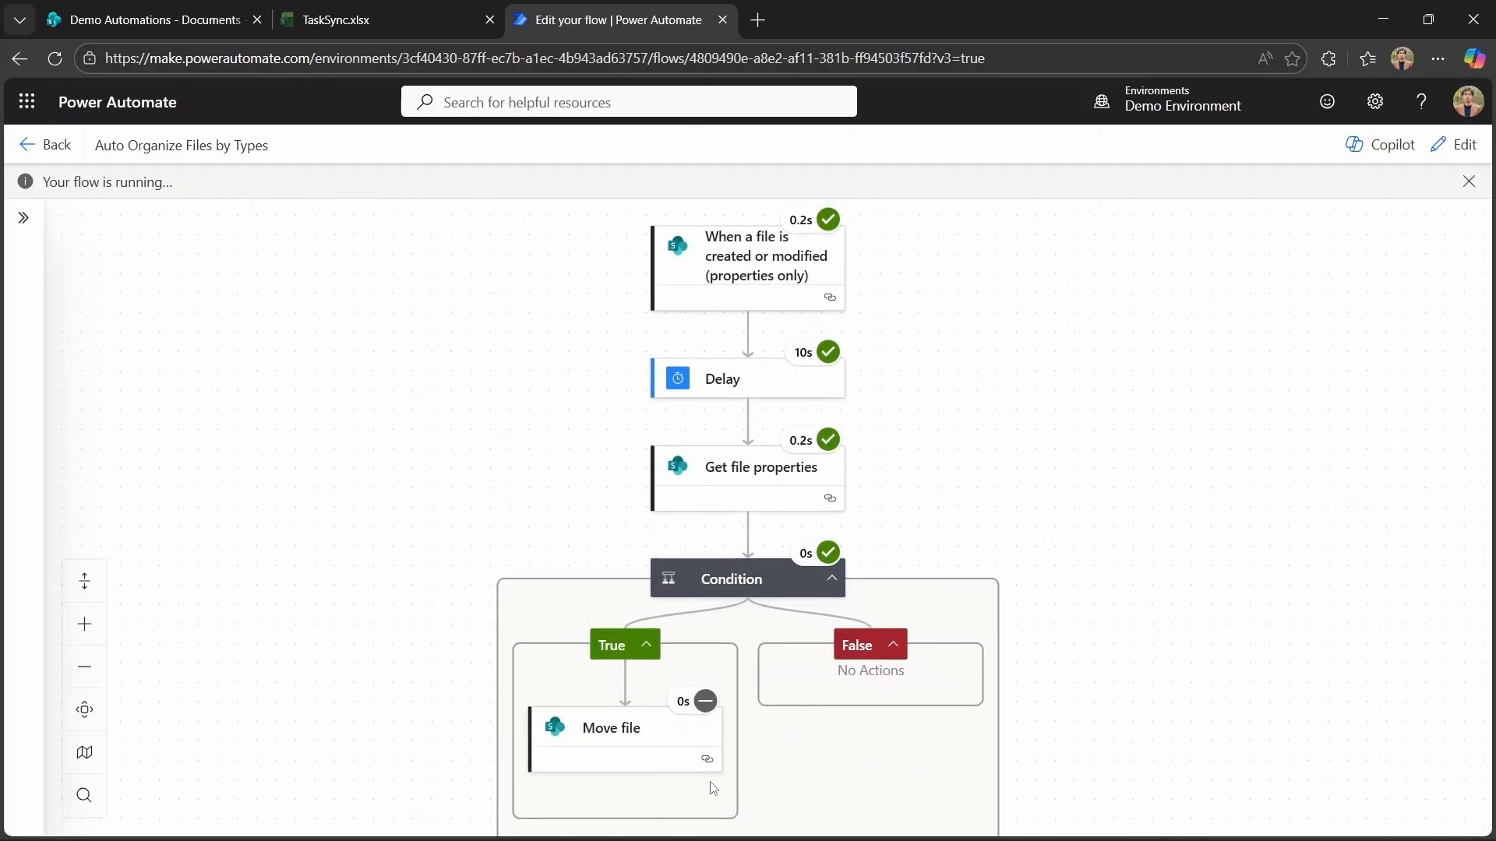
scroll(1194, 709, down, 6)
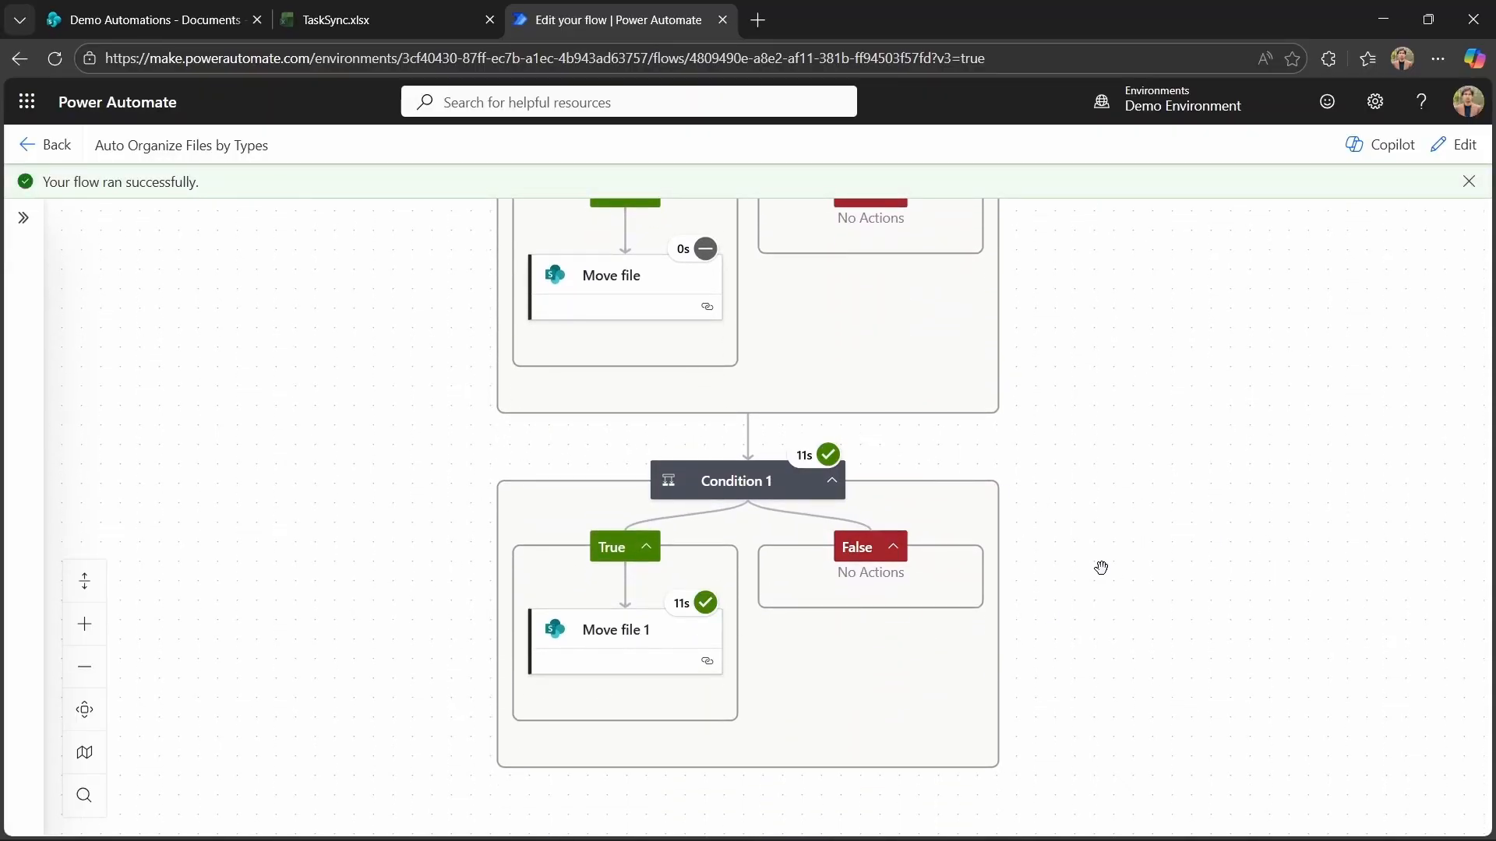
click(84, 709)
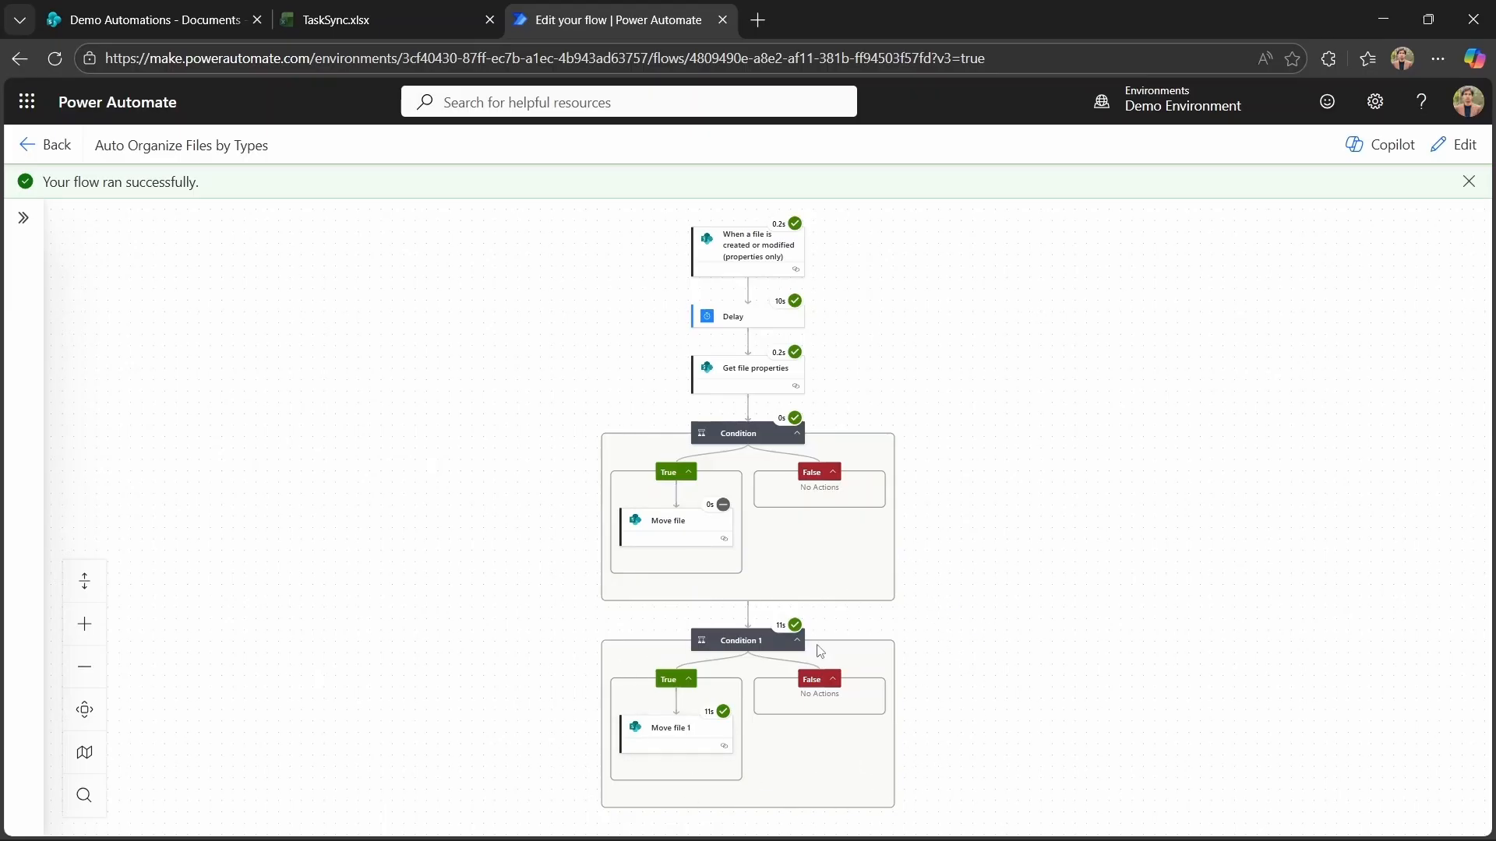
click(150, 21)
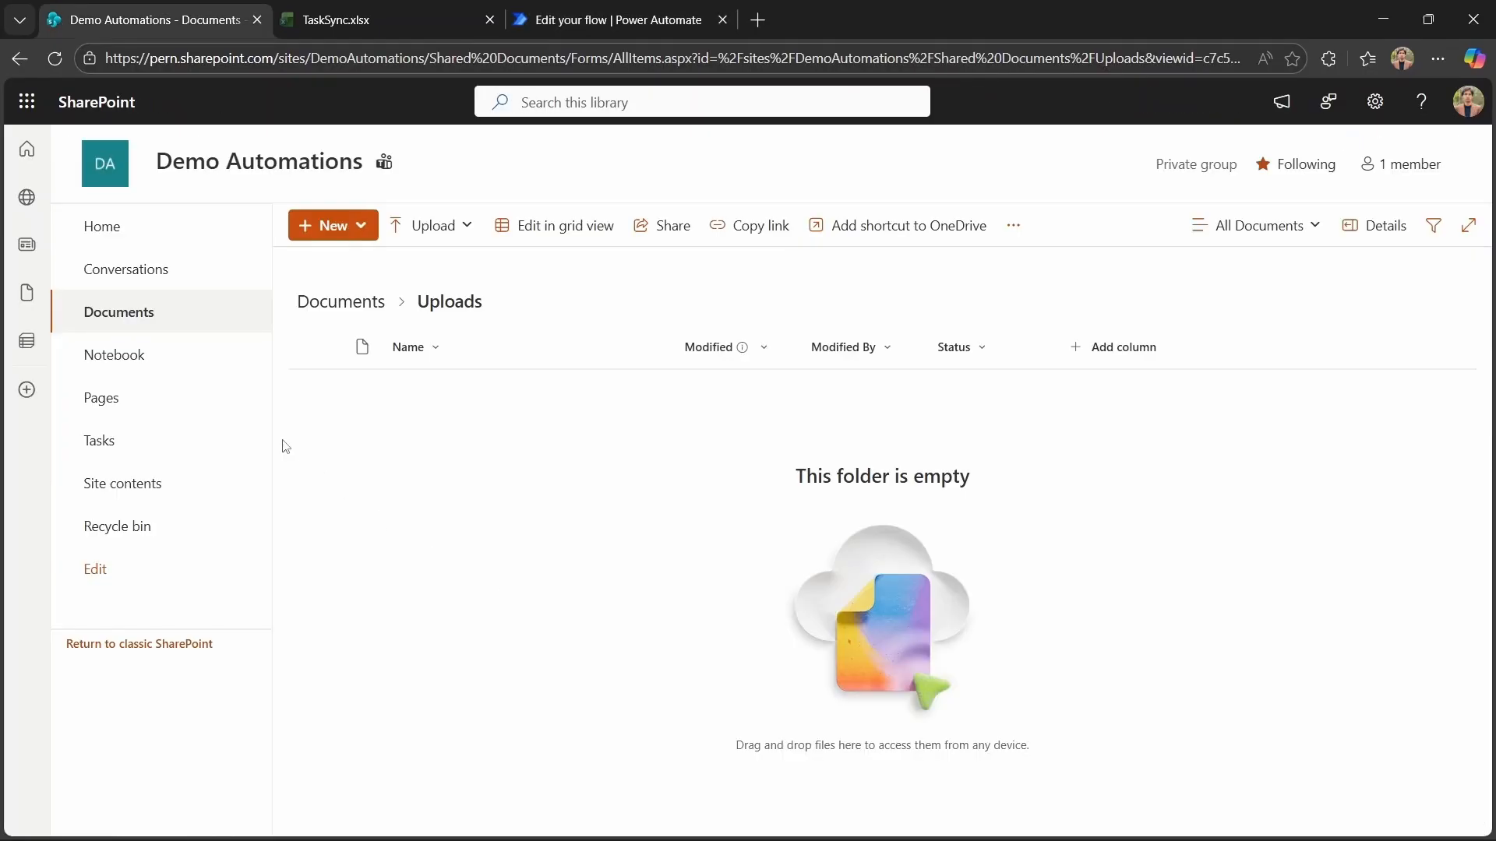
click(142, 316)
click(445, 693)
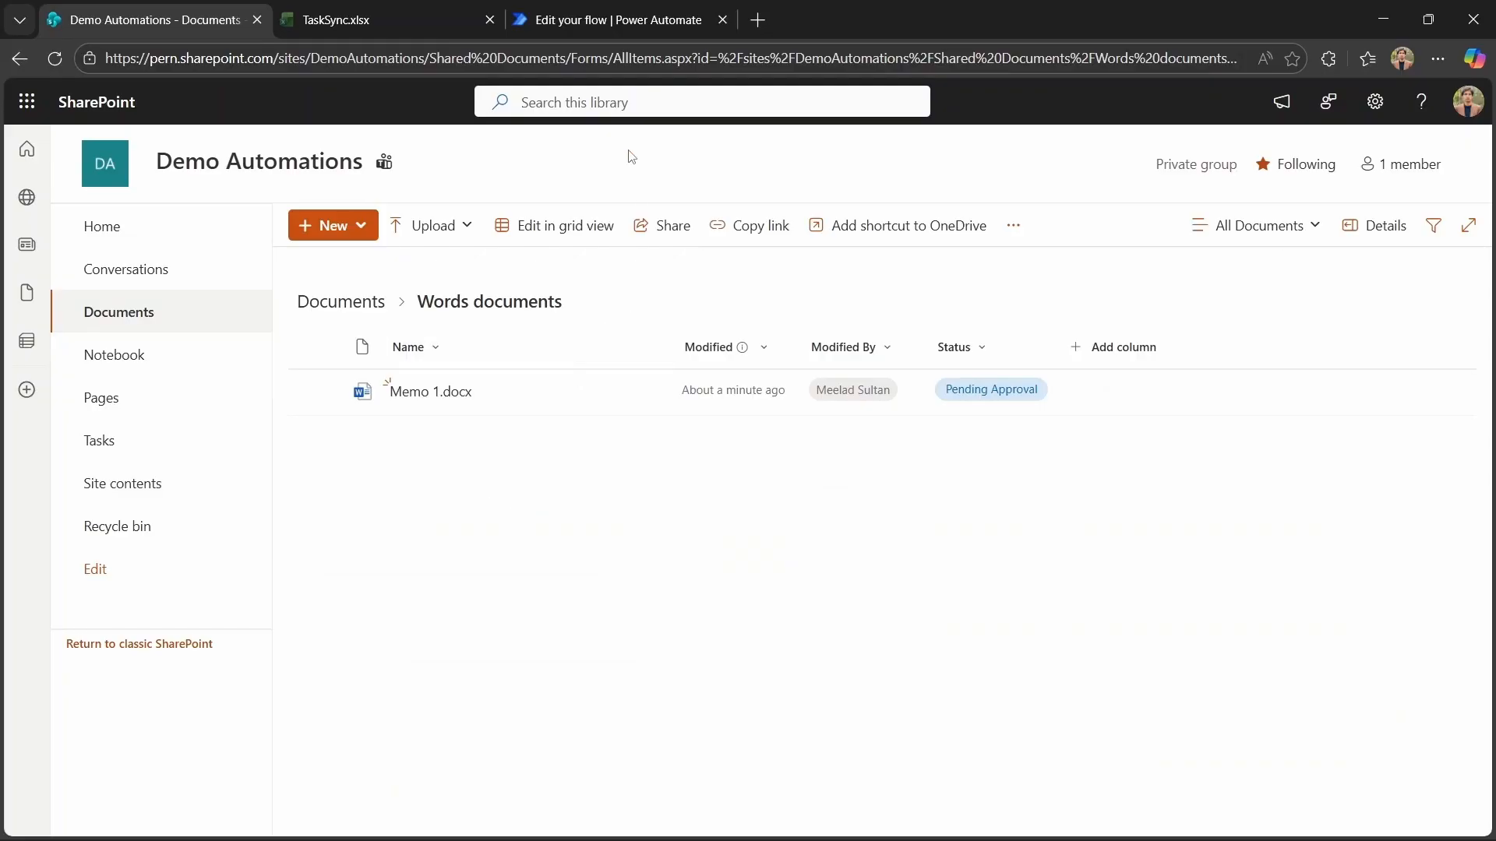
Create an automated cloud flow named Status Change Alert using the SharePoint trigger When an item is created or modified.
click(616, 21)
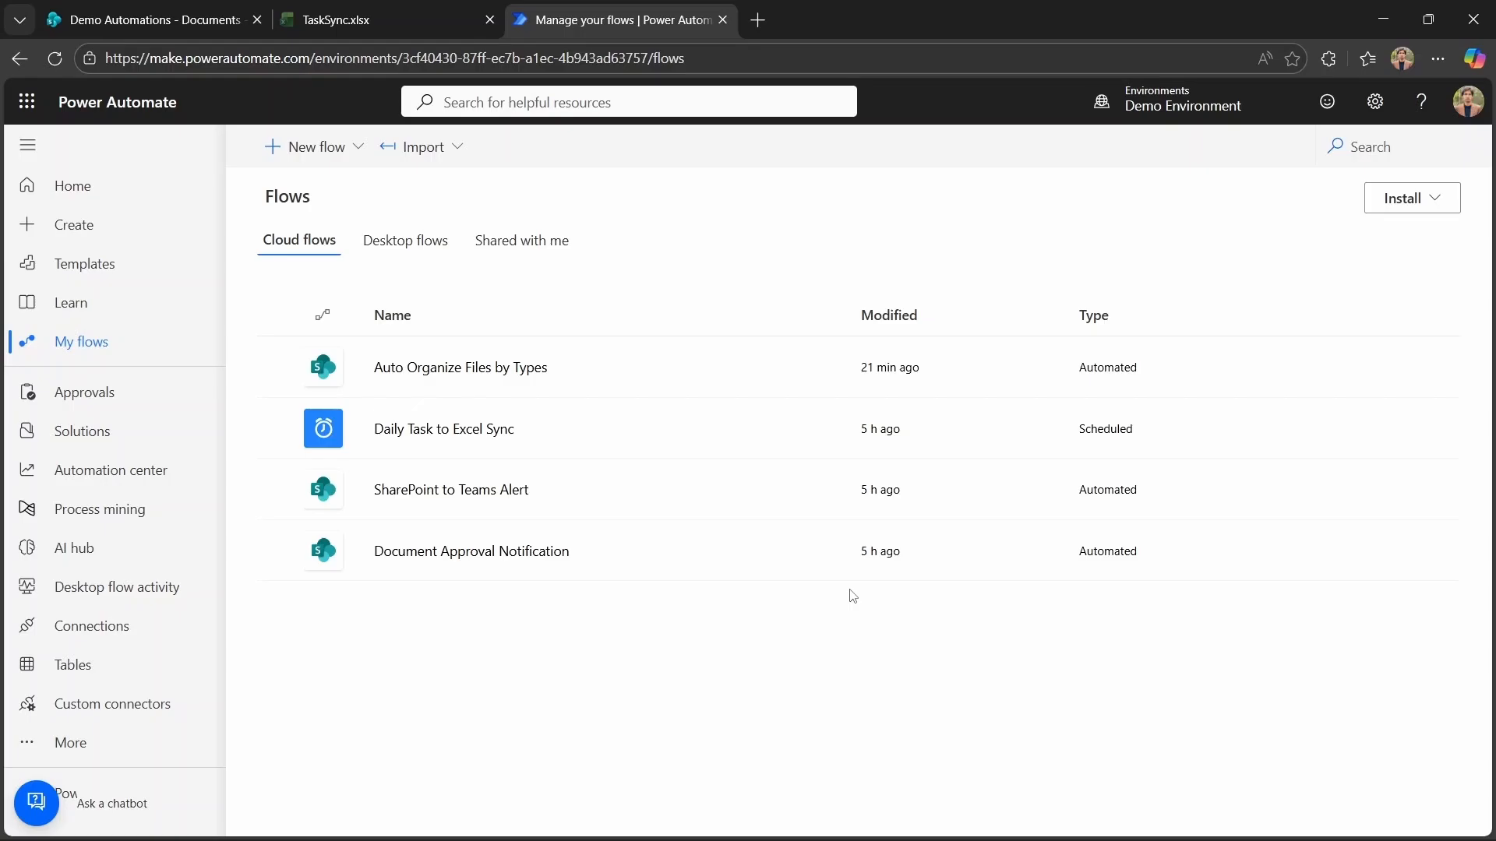
click(312, 148)
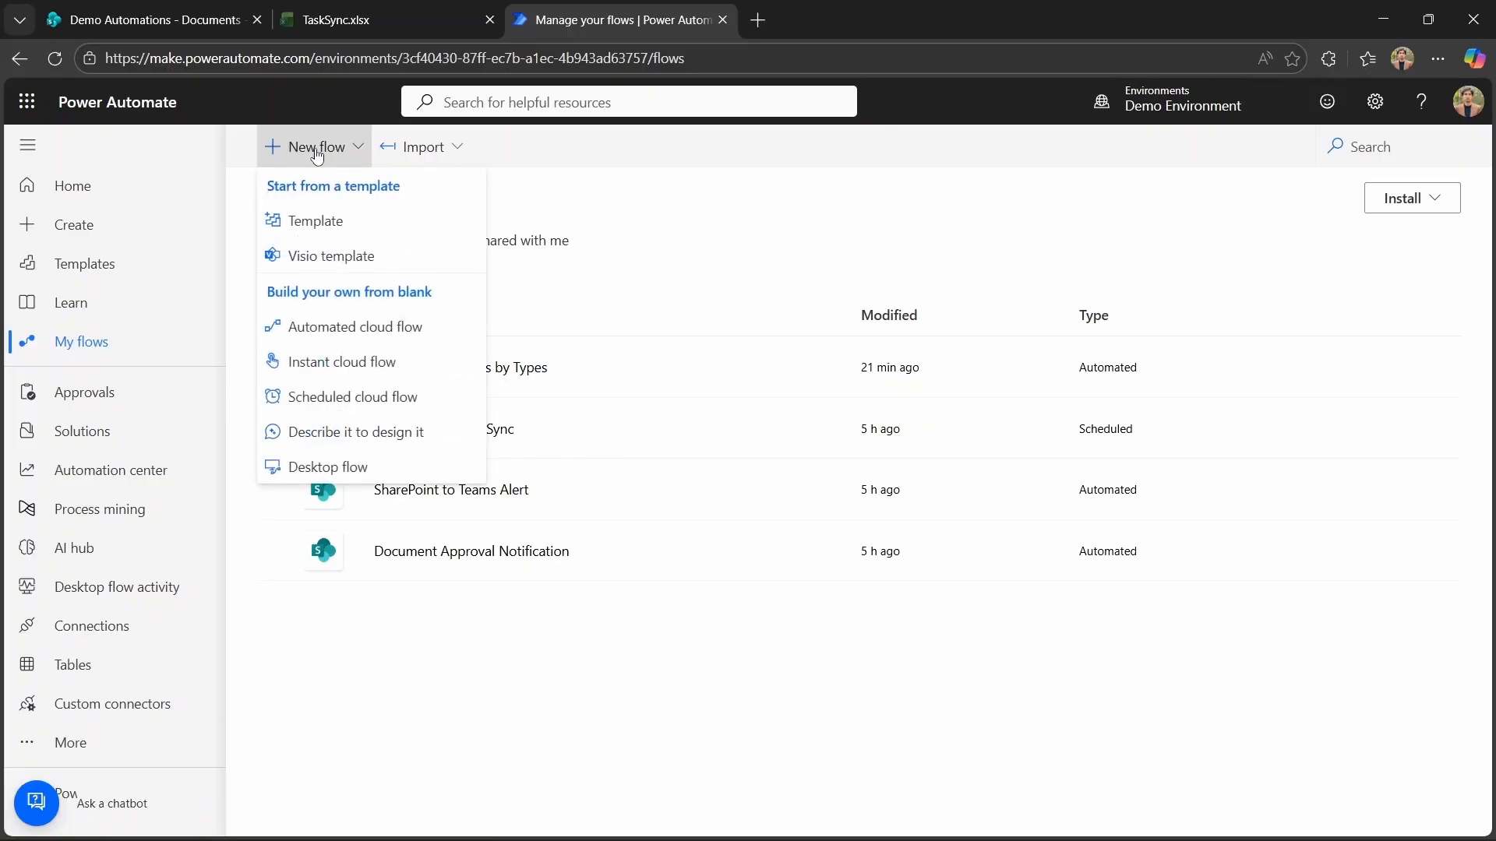
click(355, 327)
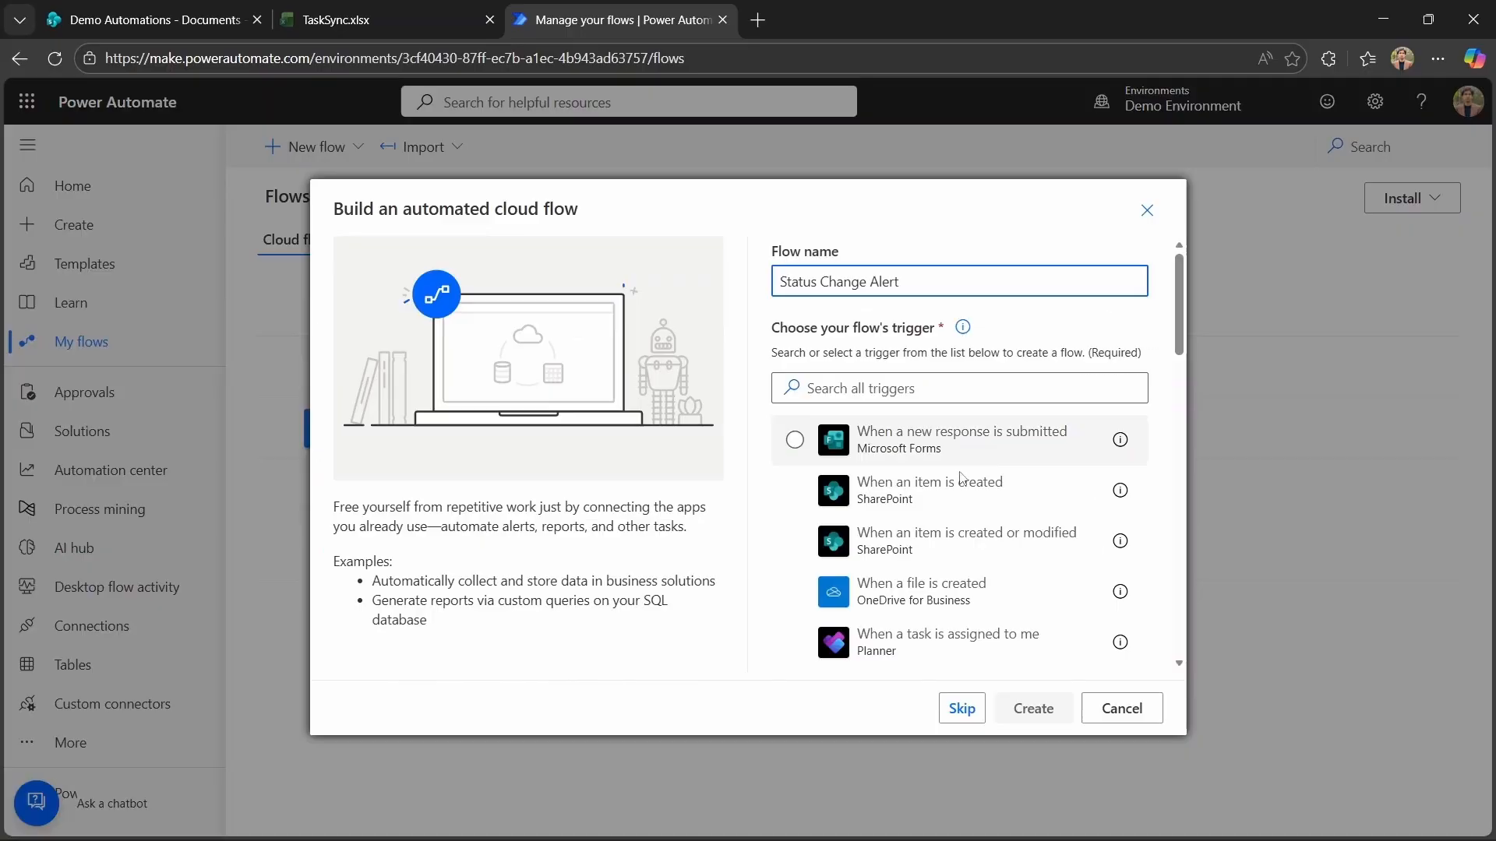
click(976, 536)
click(1033, 708)
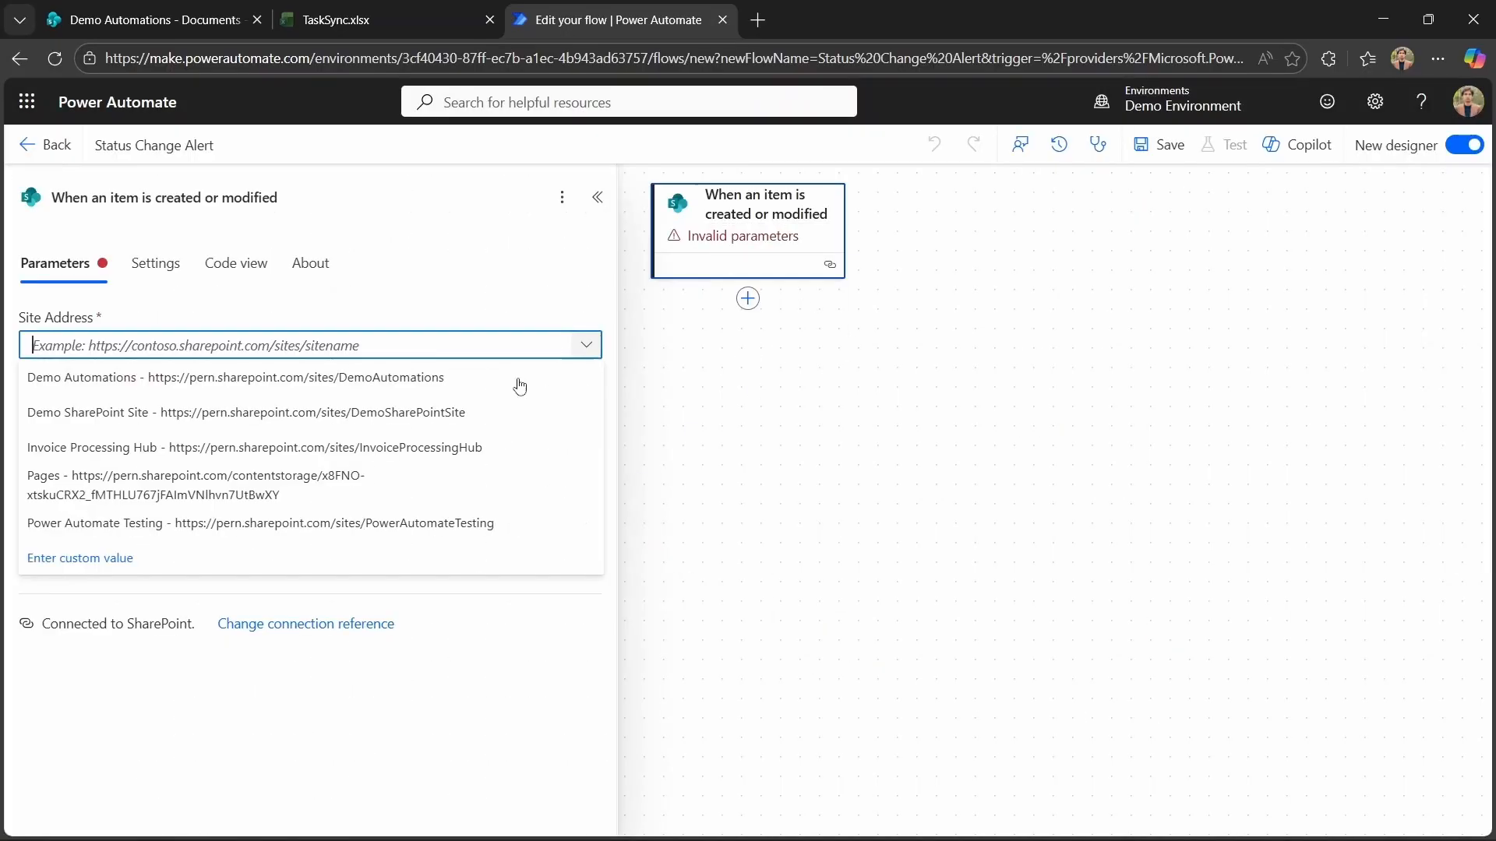
Set the trigger's site address to Demo Automations and its list to Tasks, showing all advanced parameters.
click(310, 381)
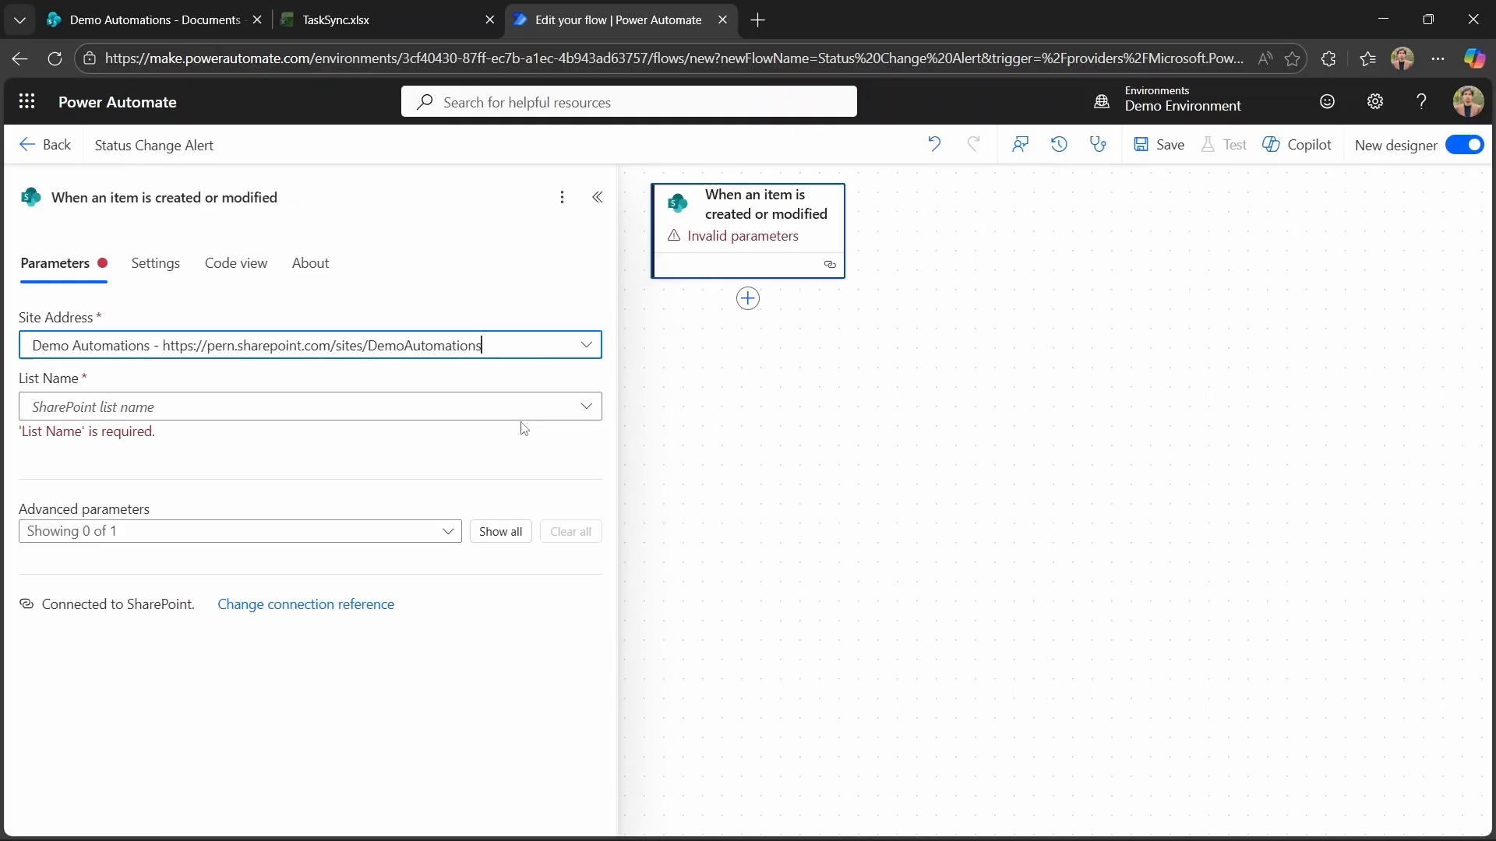
click(580, 402)
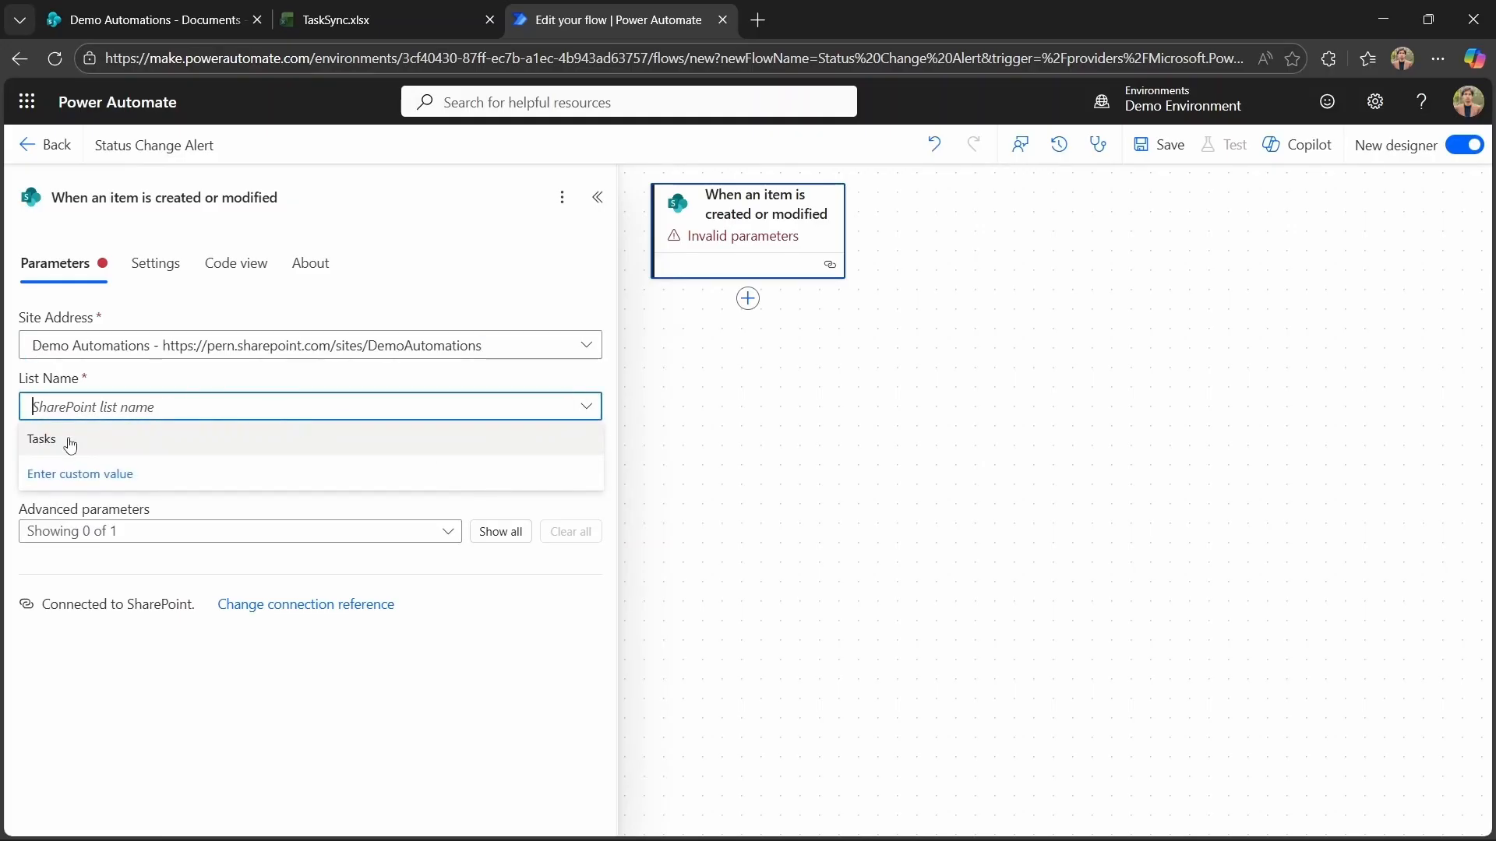
click(67, 438)
click(500, 512)
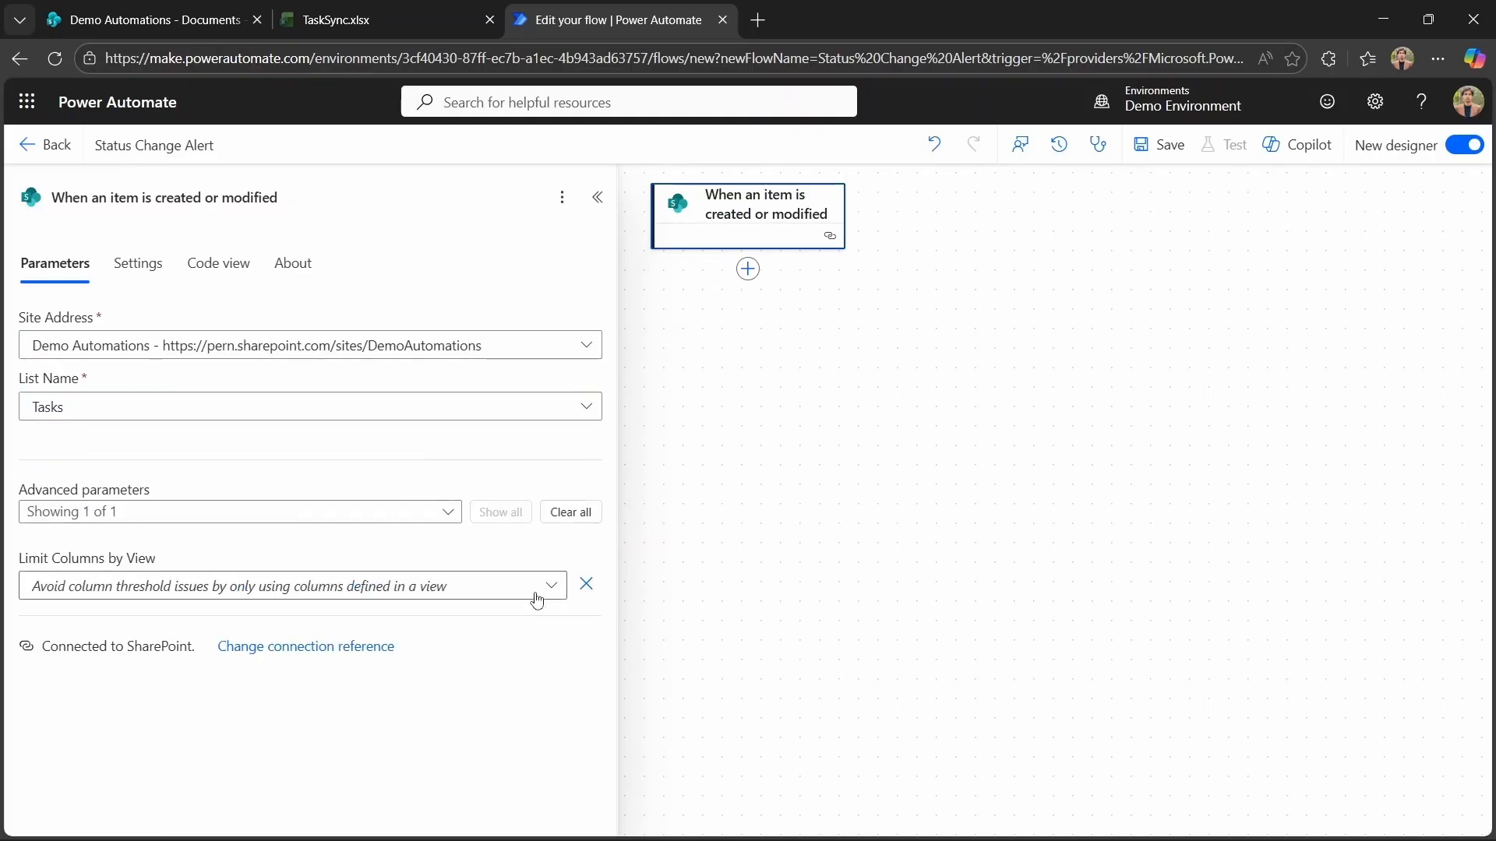
Add a 10-second Delay action and a SharePoint Get item action after the trigger.
click(748, 288)
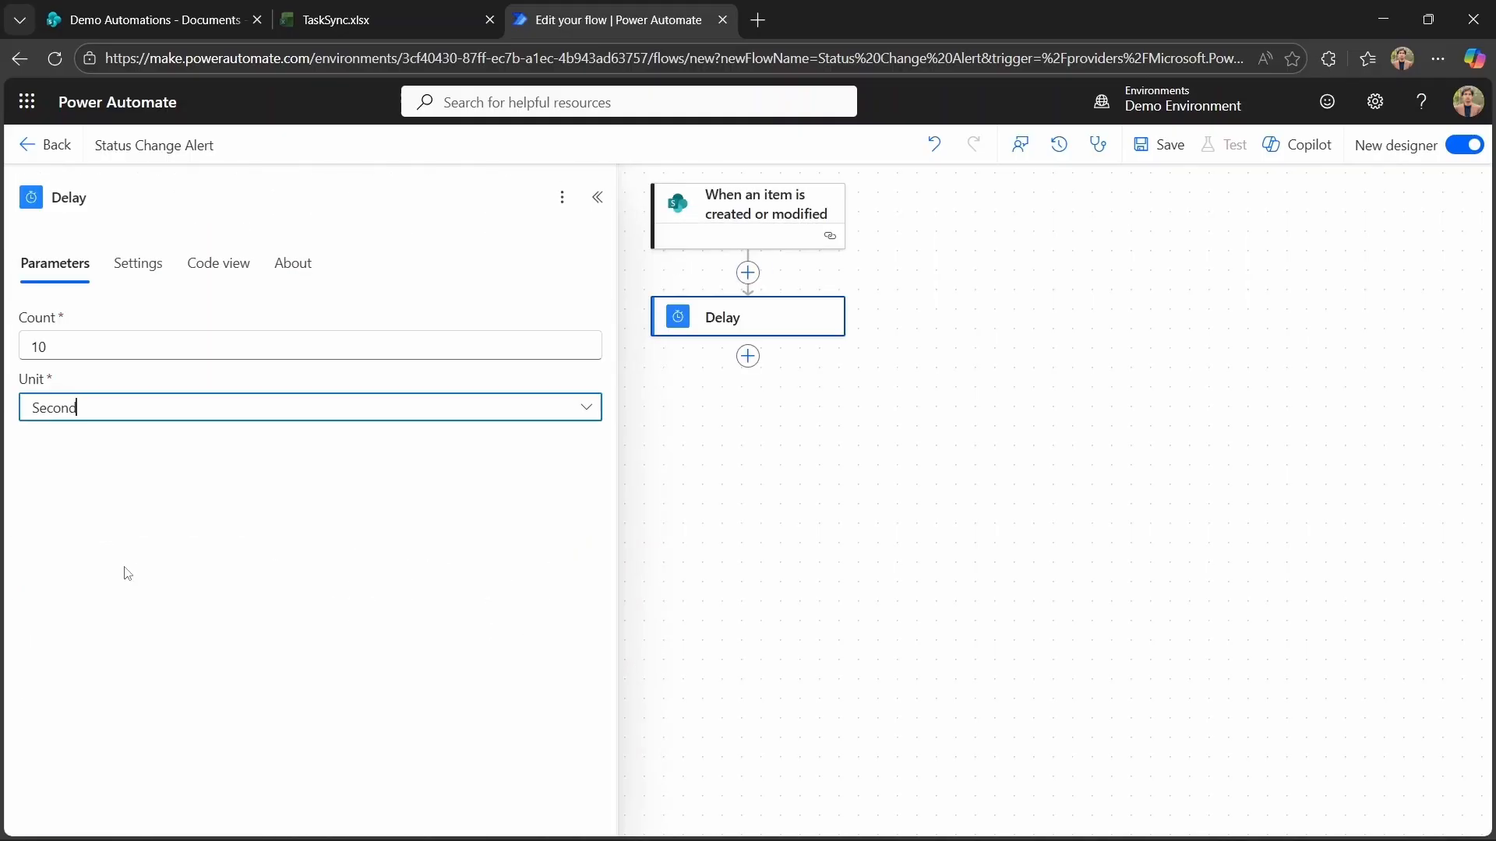
click(749, 360)
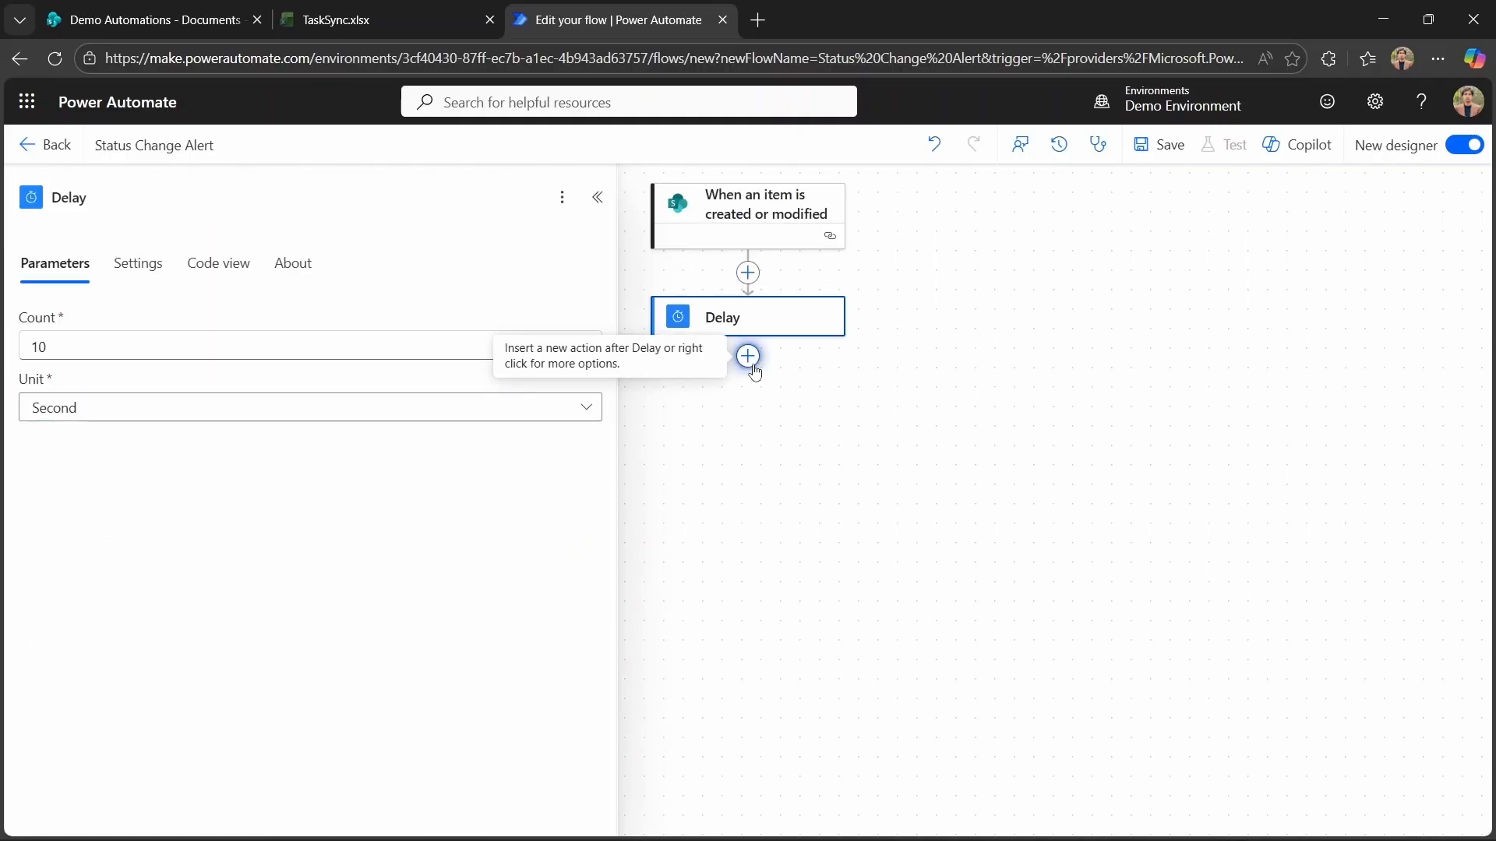
click(749, 360)
click(749, 360)
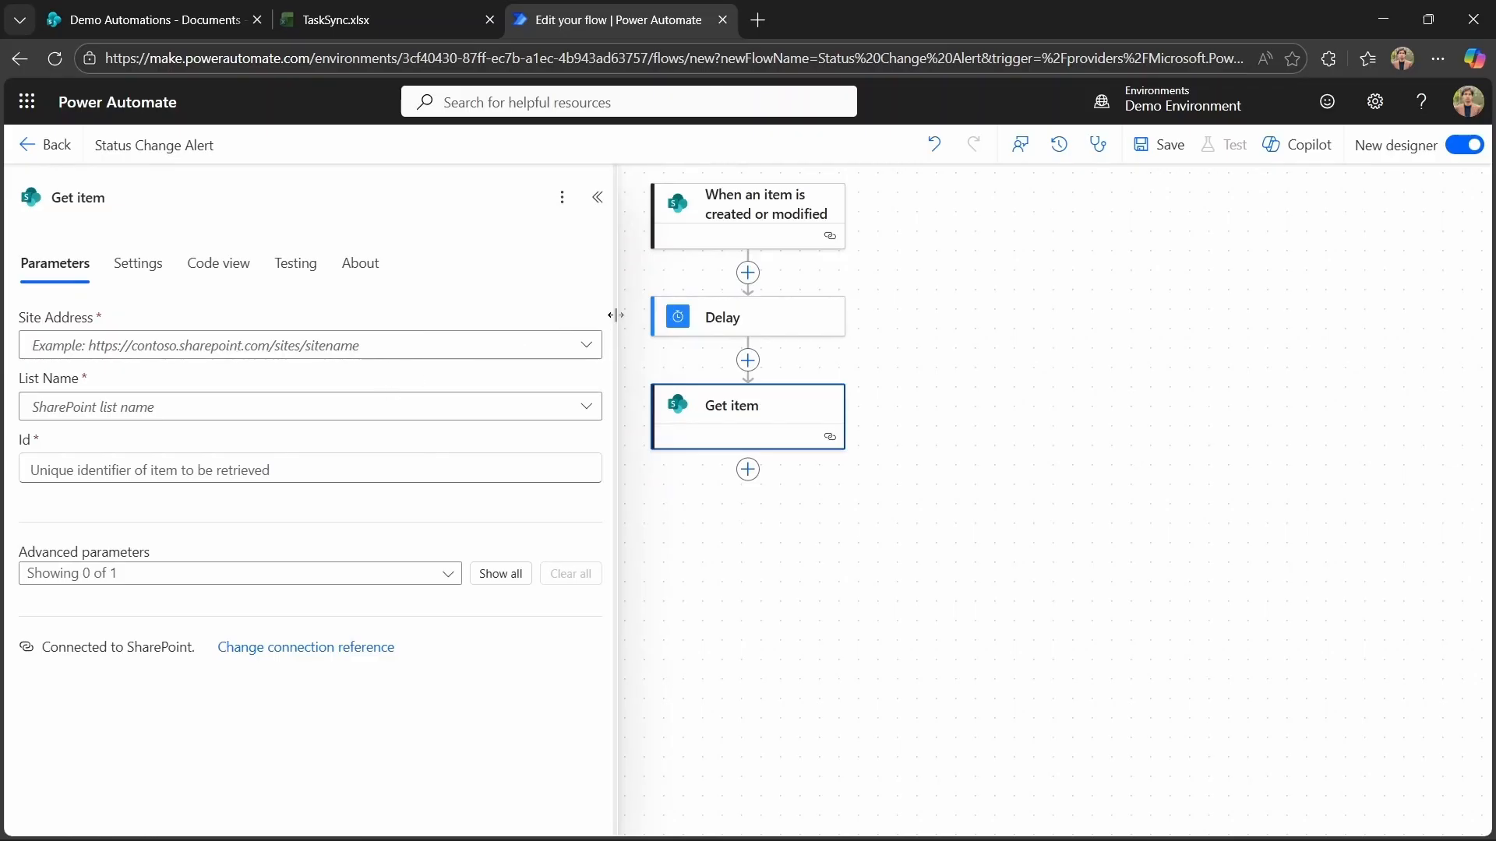
Point Get item at the Demo Automations site and Tasks list, with Id set to the trigger's dynamic ID.
click(576, 355)
click(457, 377)
click(179, 472)
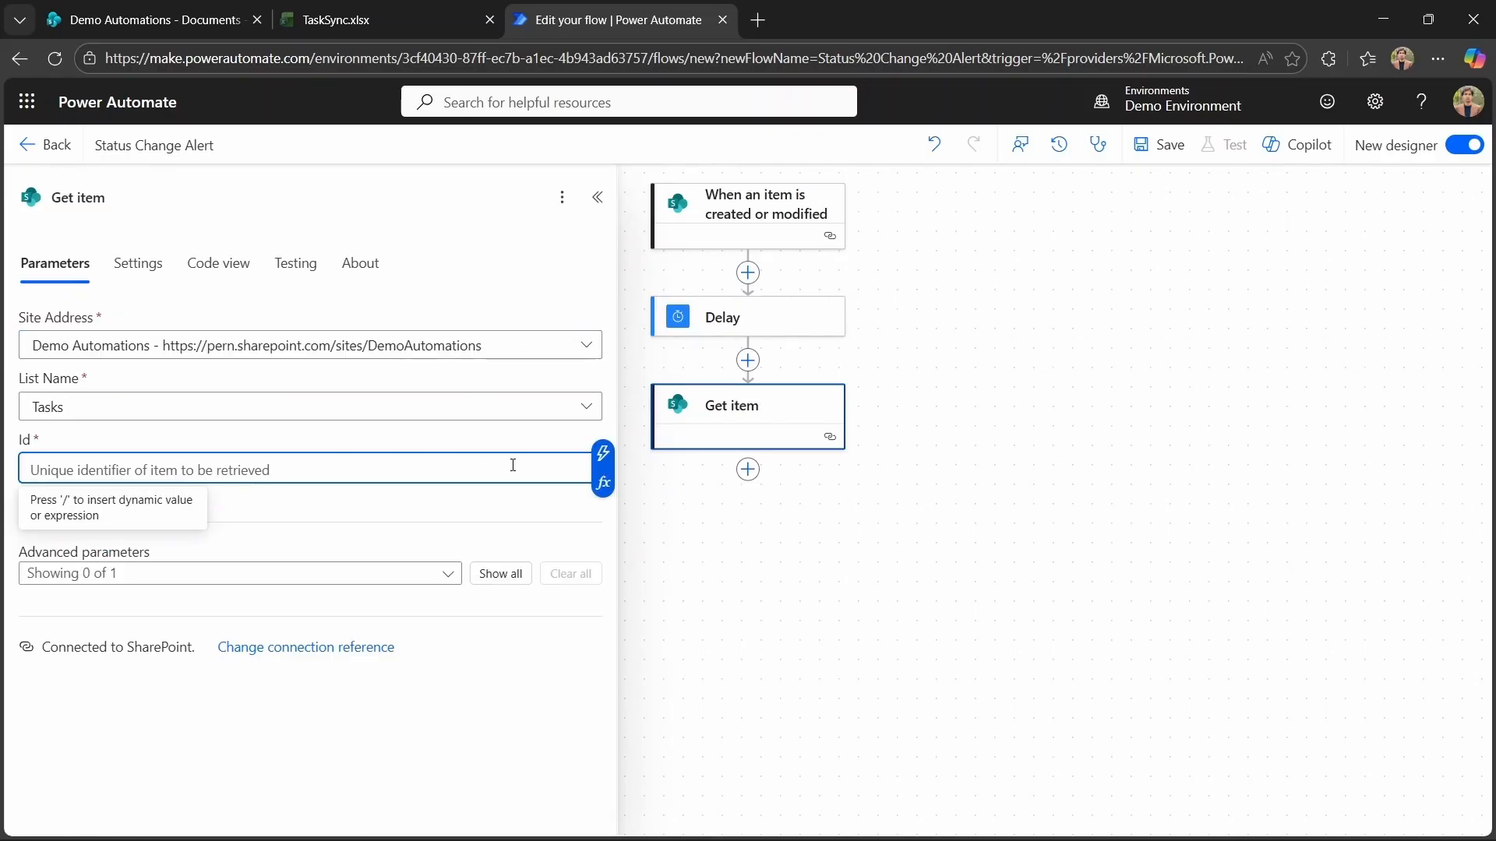
click(603, 453)
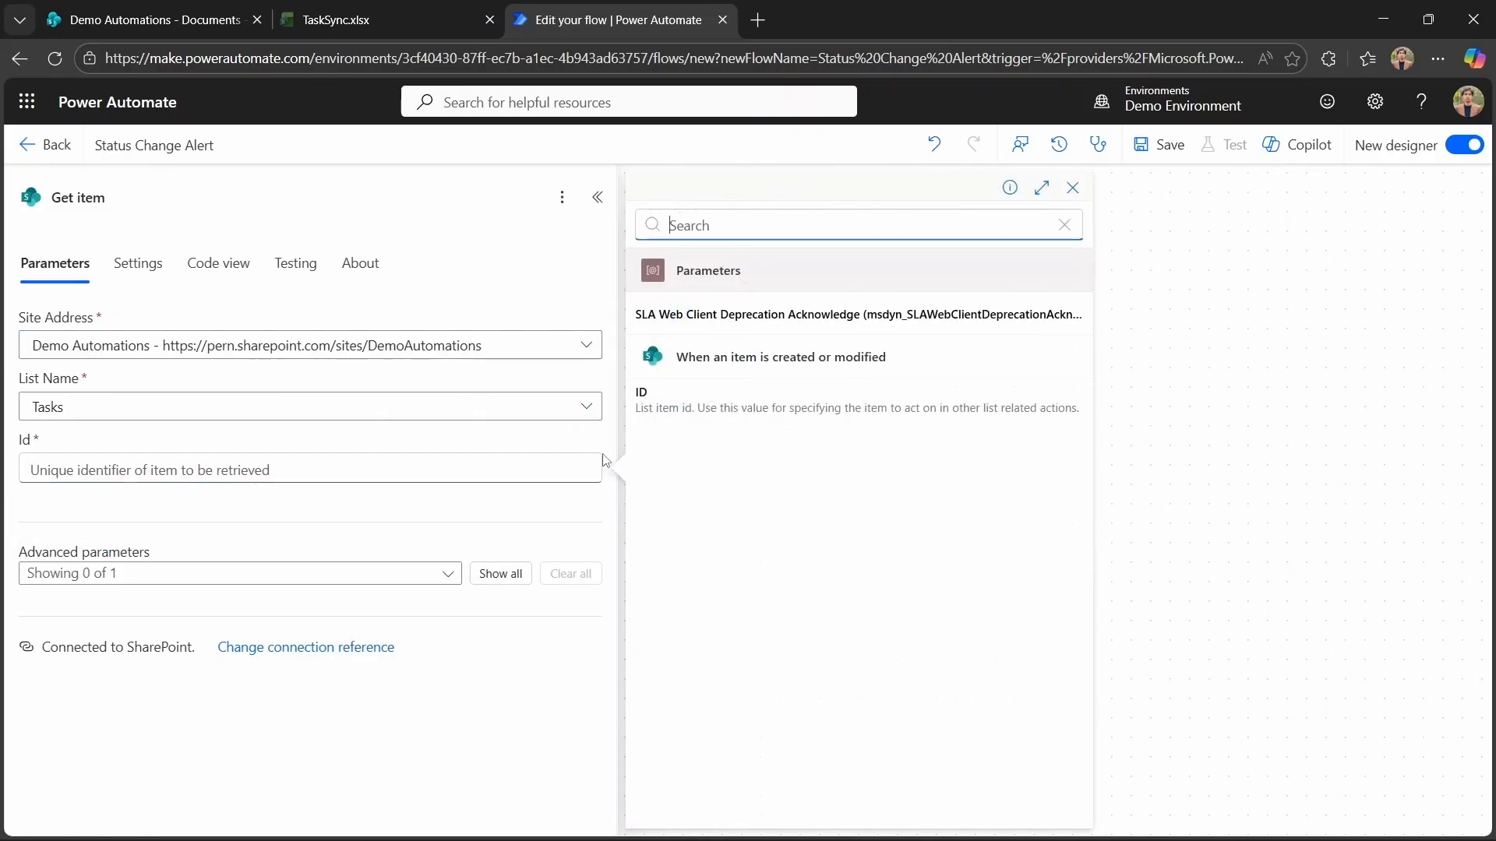
click(760, 398)
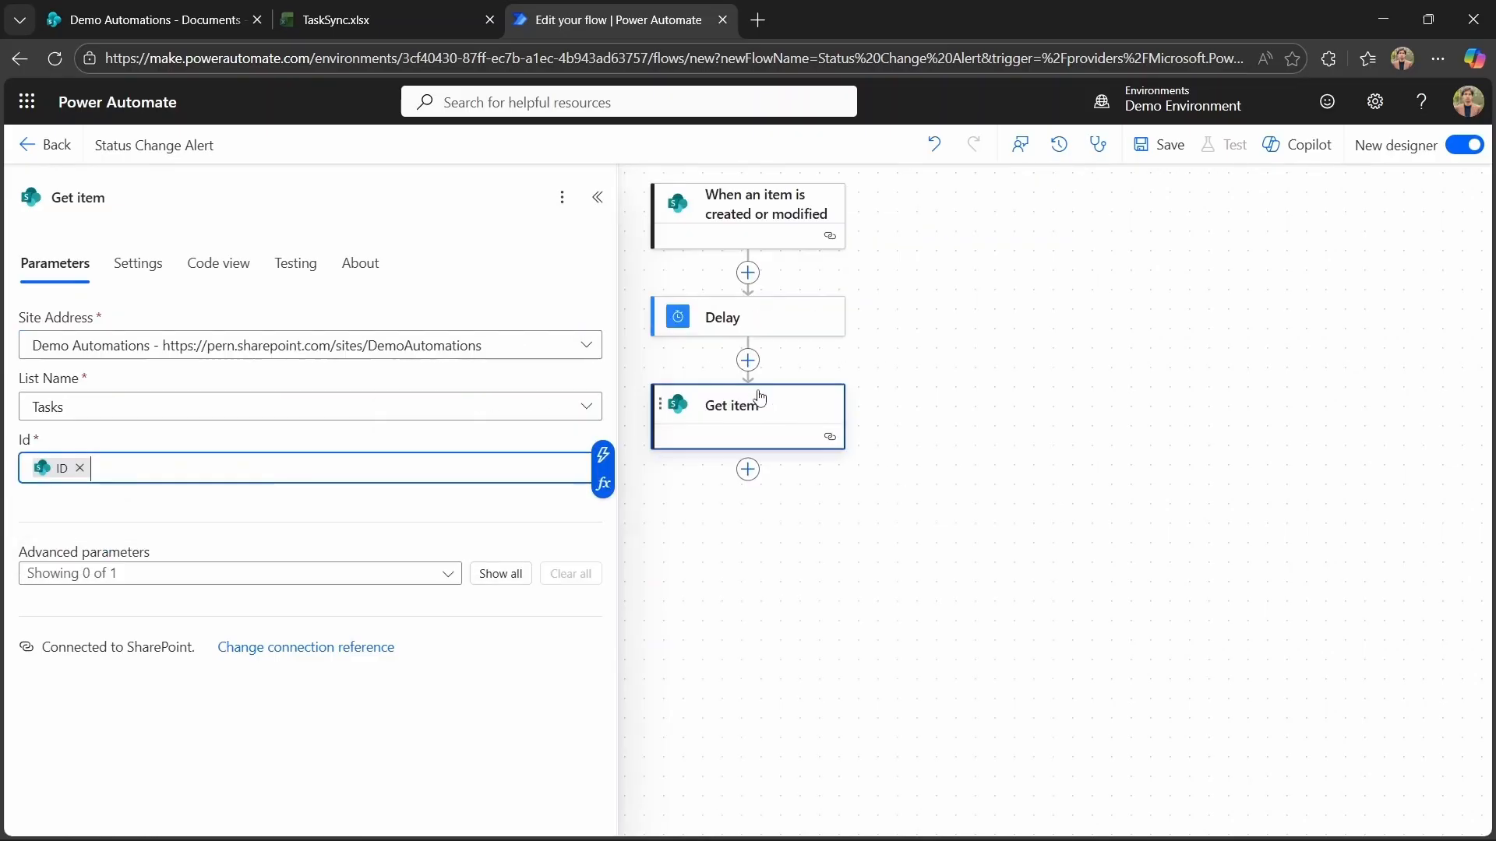
Set Get item's Limit Columns by View option to Use all columns (Do not limit).
click(522, 576)
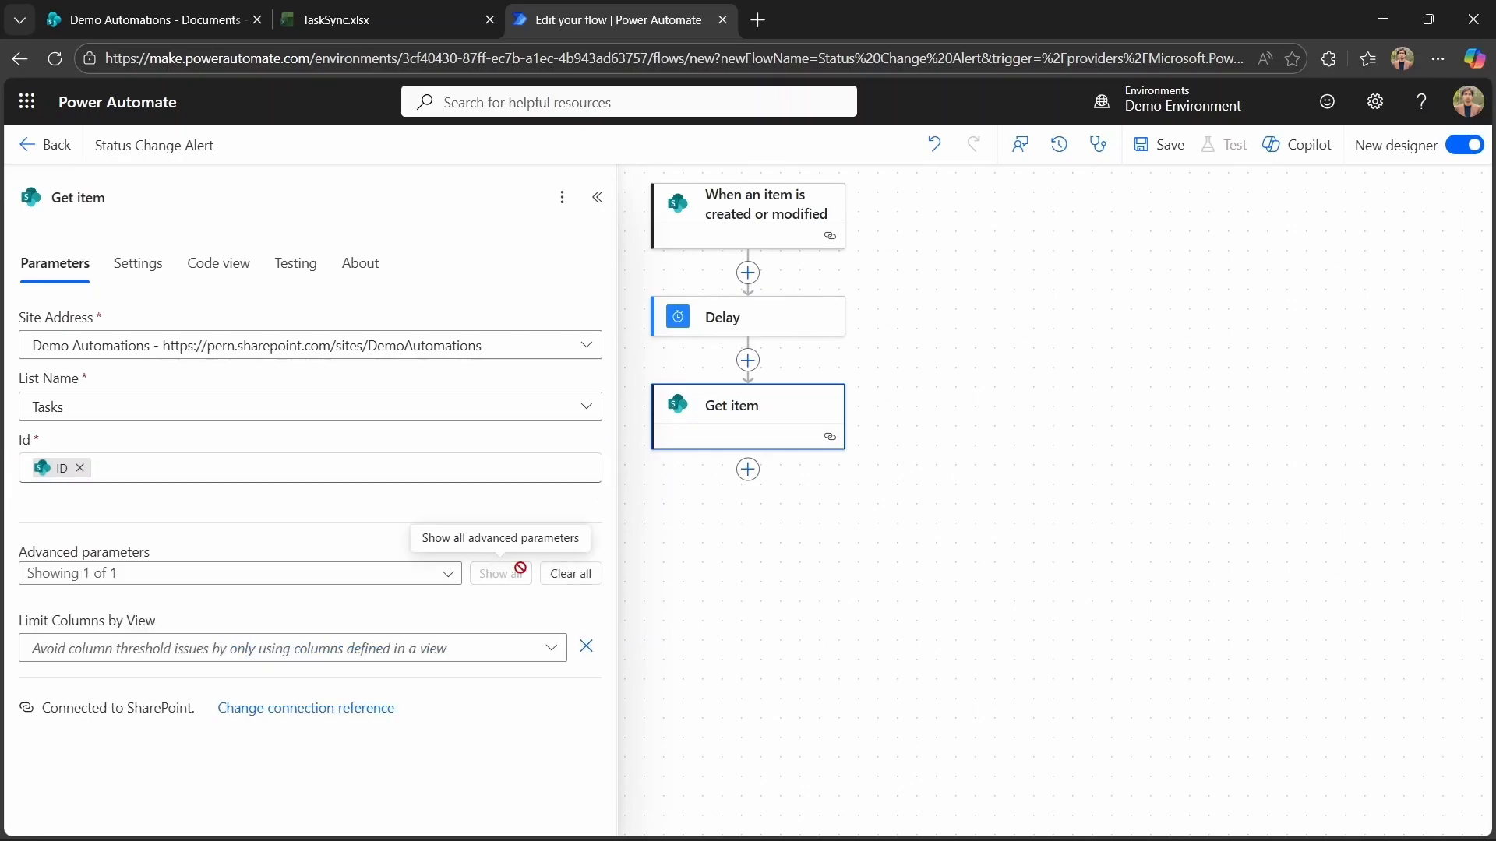
click(551, 648)
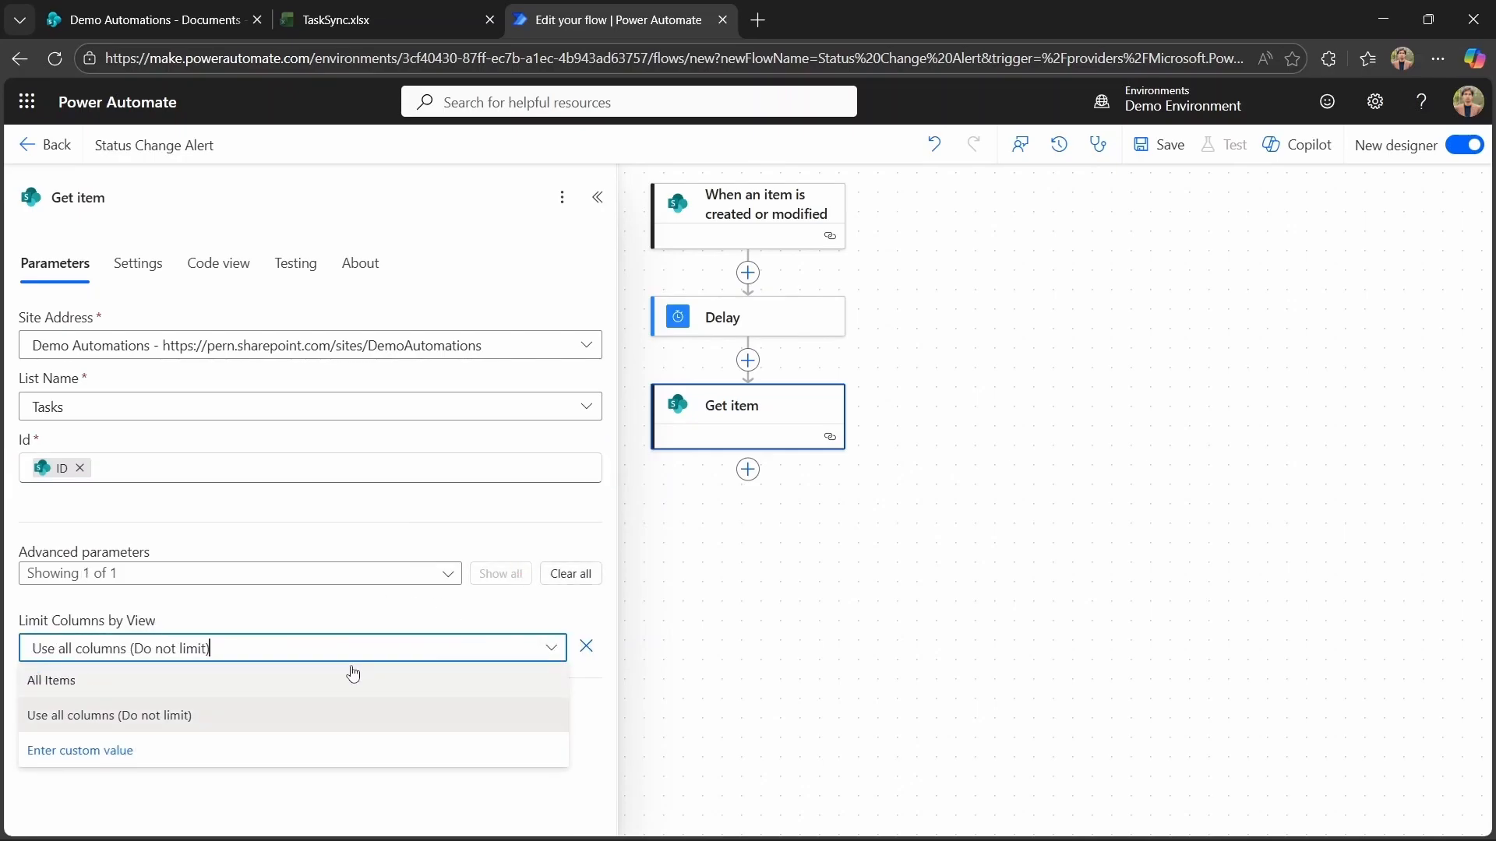
click(296, 712)
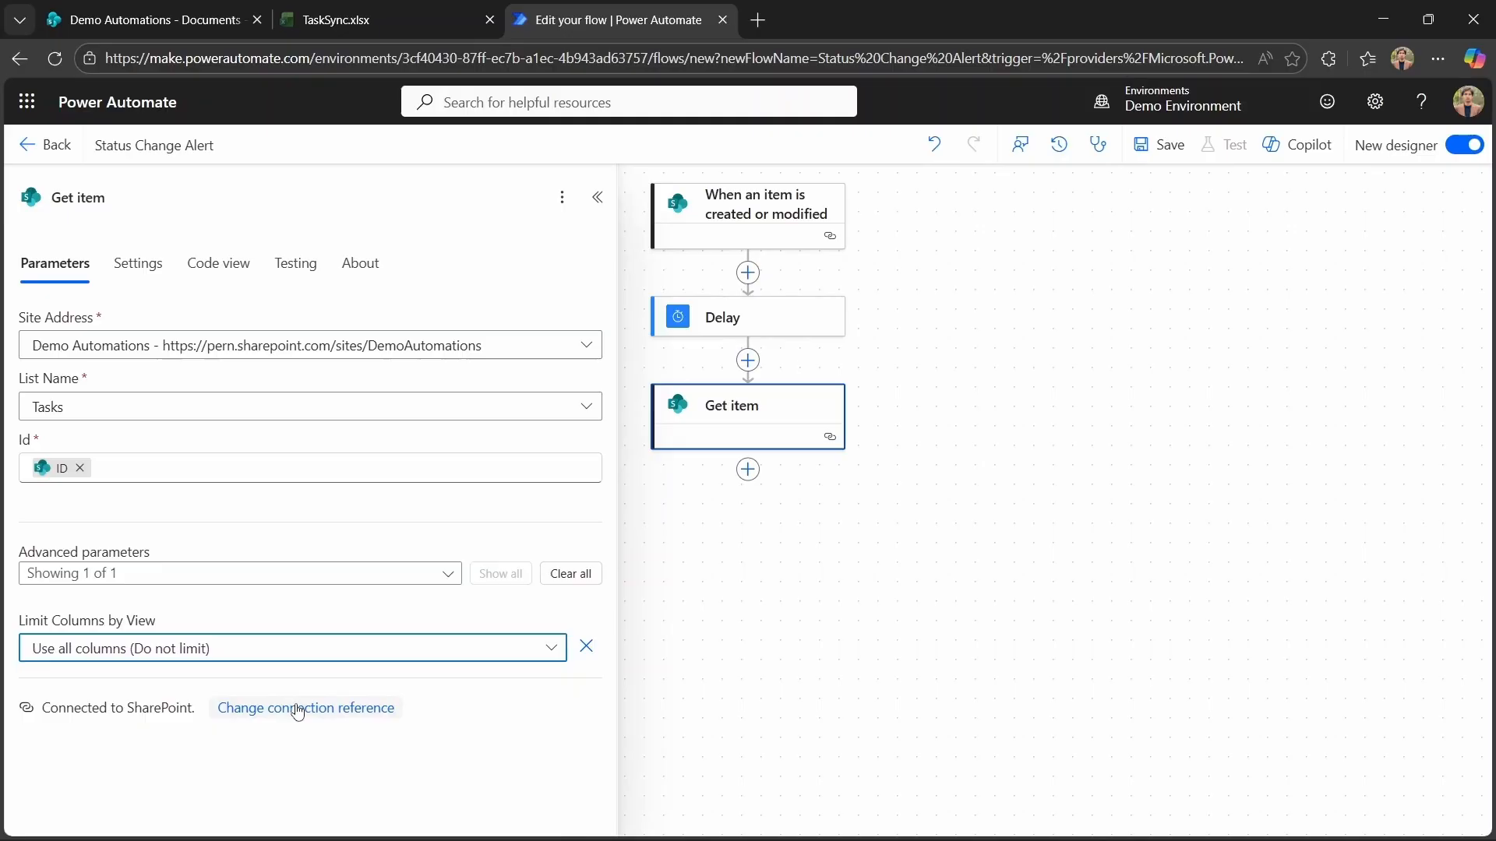
Add a Condition after Get item and set its first value to the trigger's Status Value.
click(866, 557)
click(749, 476)
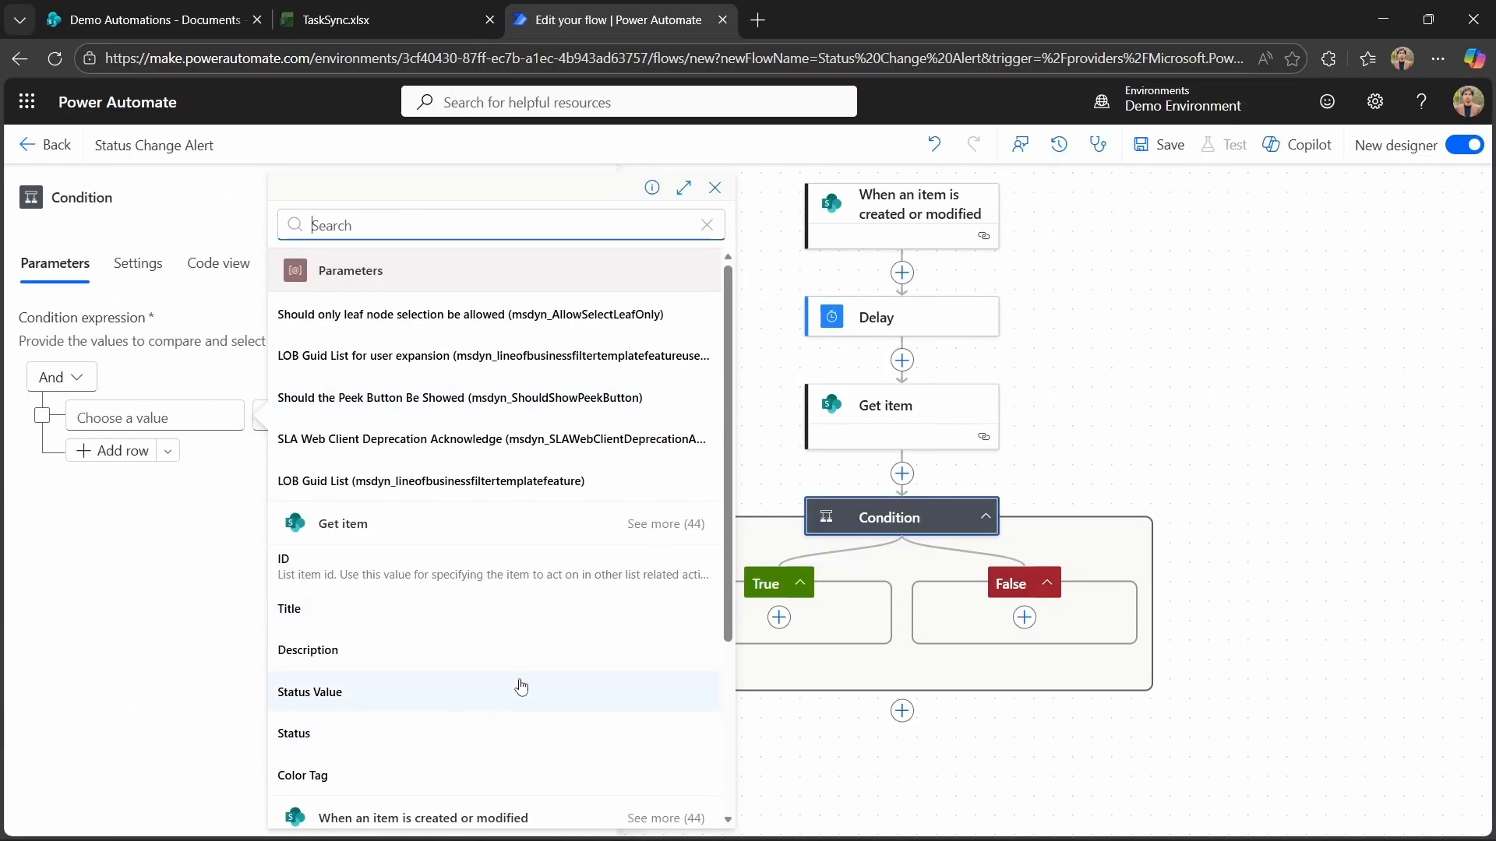
scroll(558, 679, down, 4)
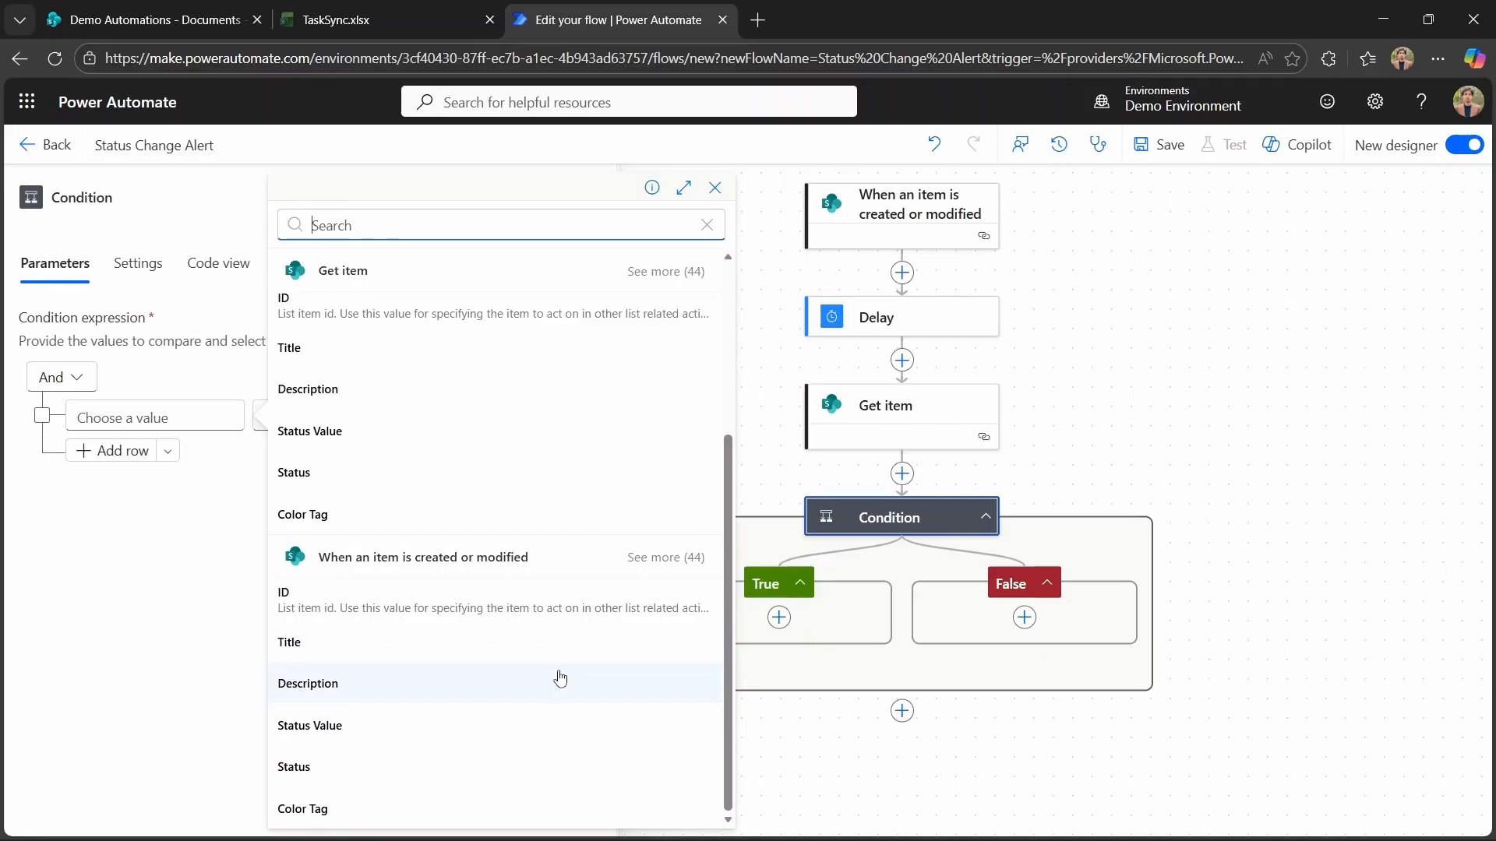
click(452, 725)
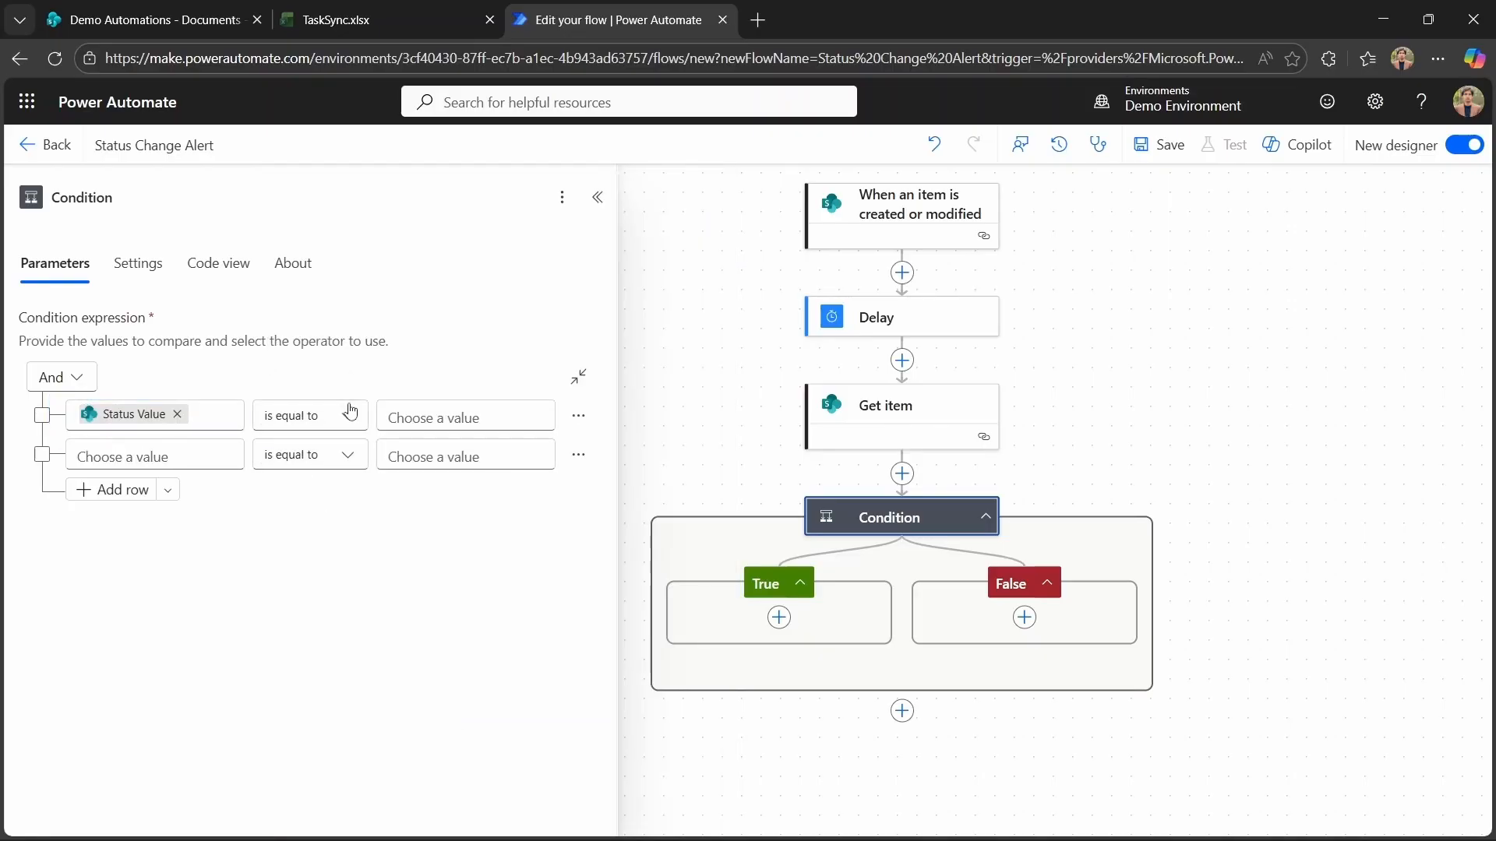
Set the condition operator to is not equal to and compare against Get item's Status Value.
click(350, 415)
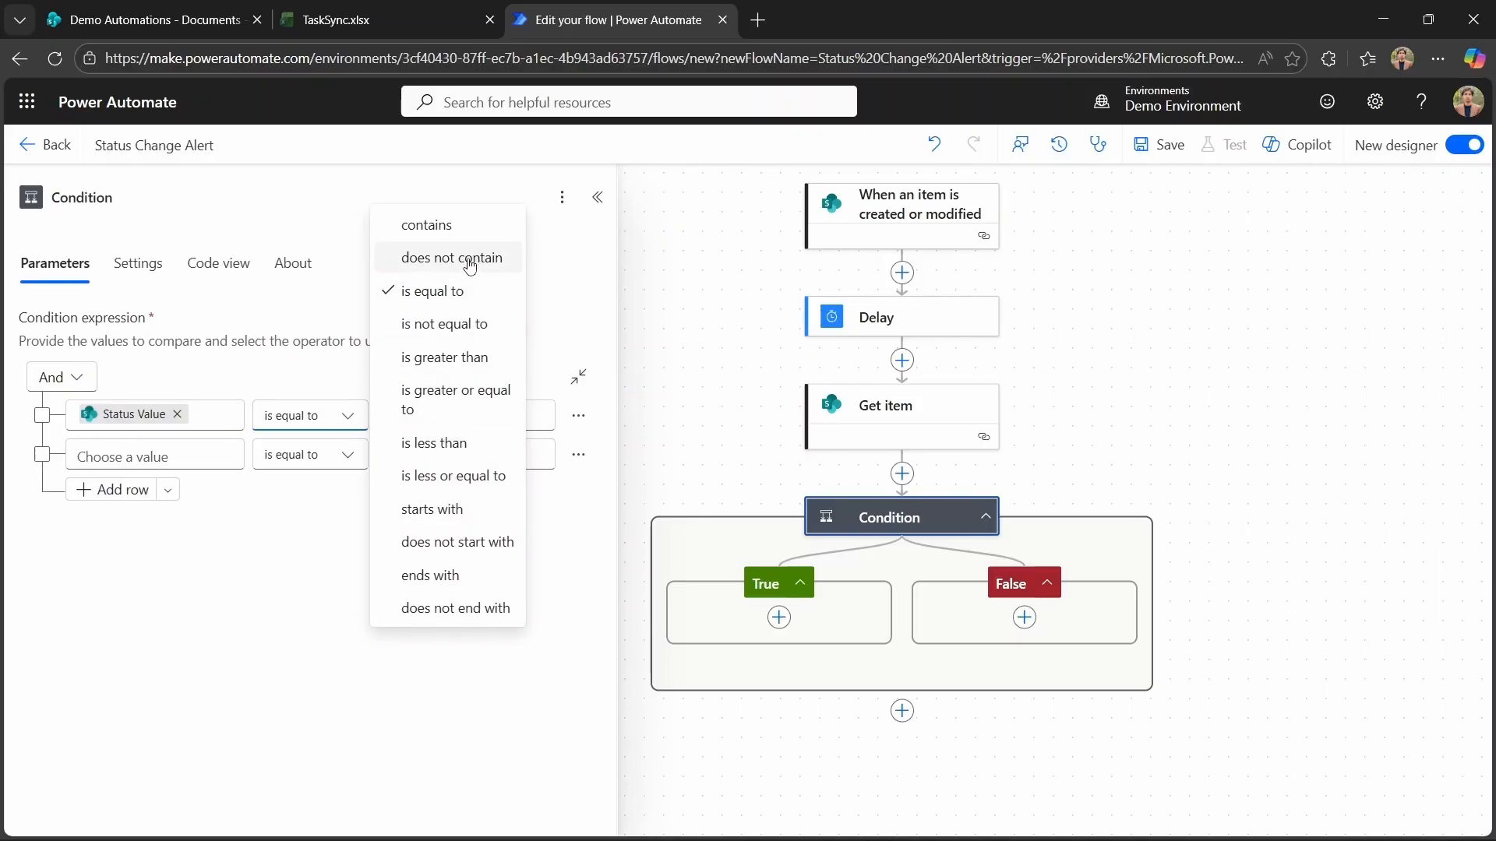
click(475, 326)
click(501, 411)
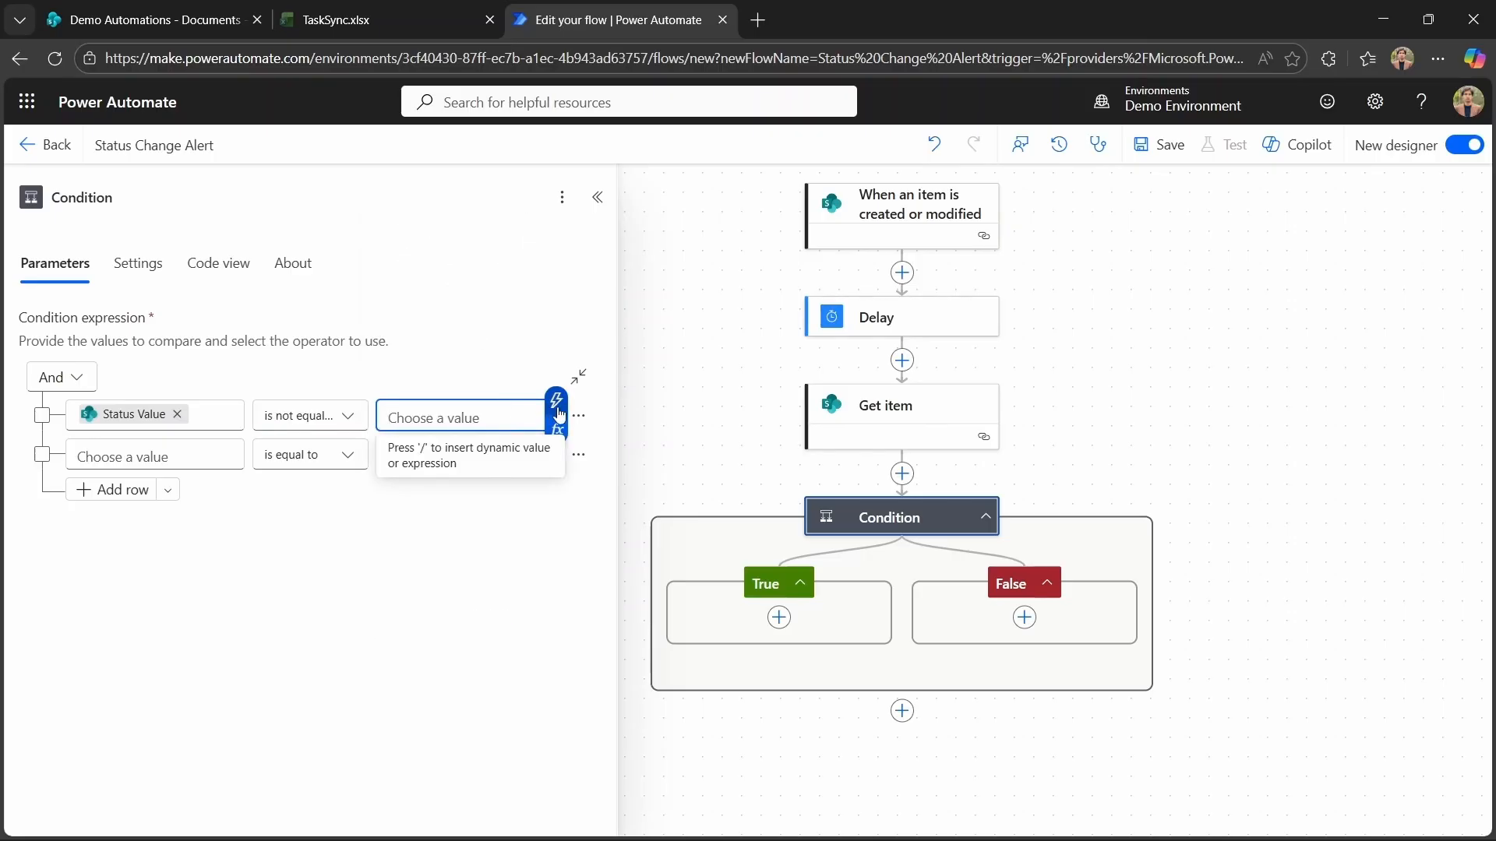
click(558, 410)
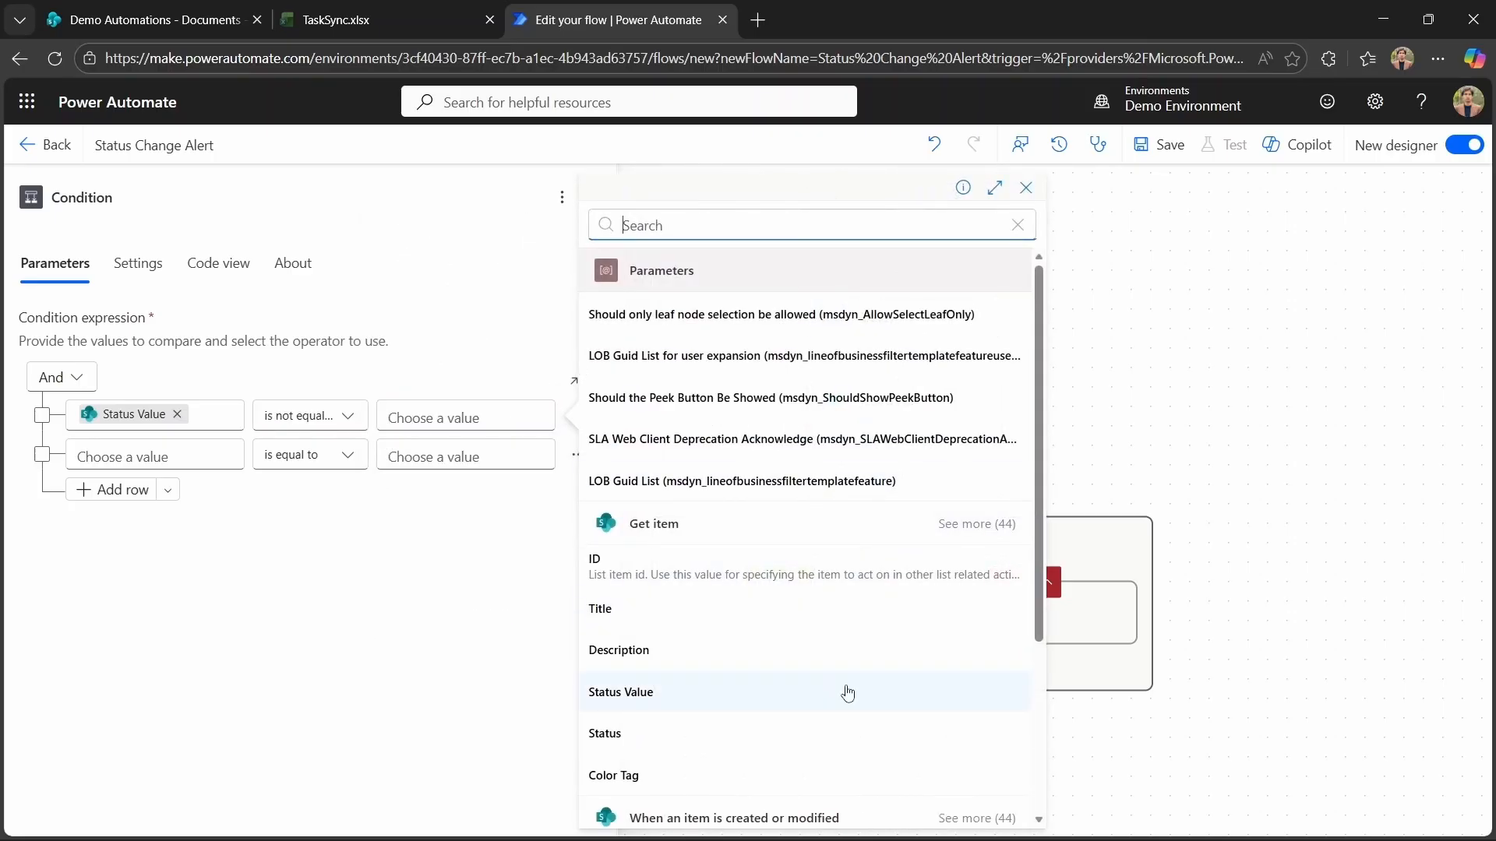
click(848, 693)
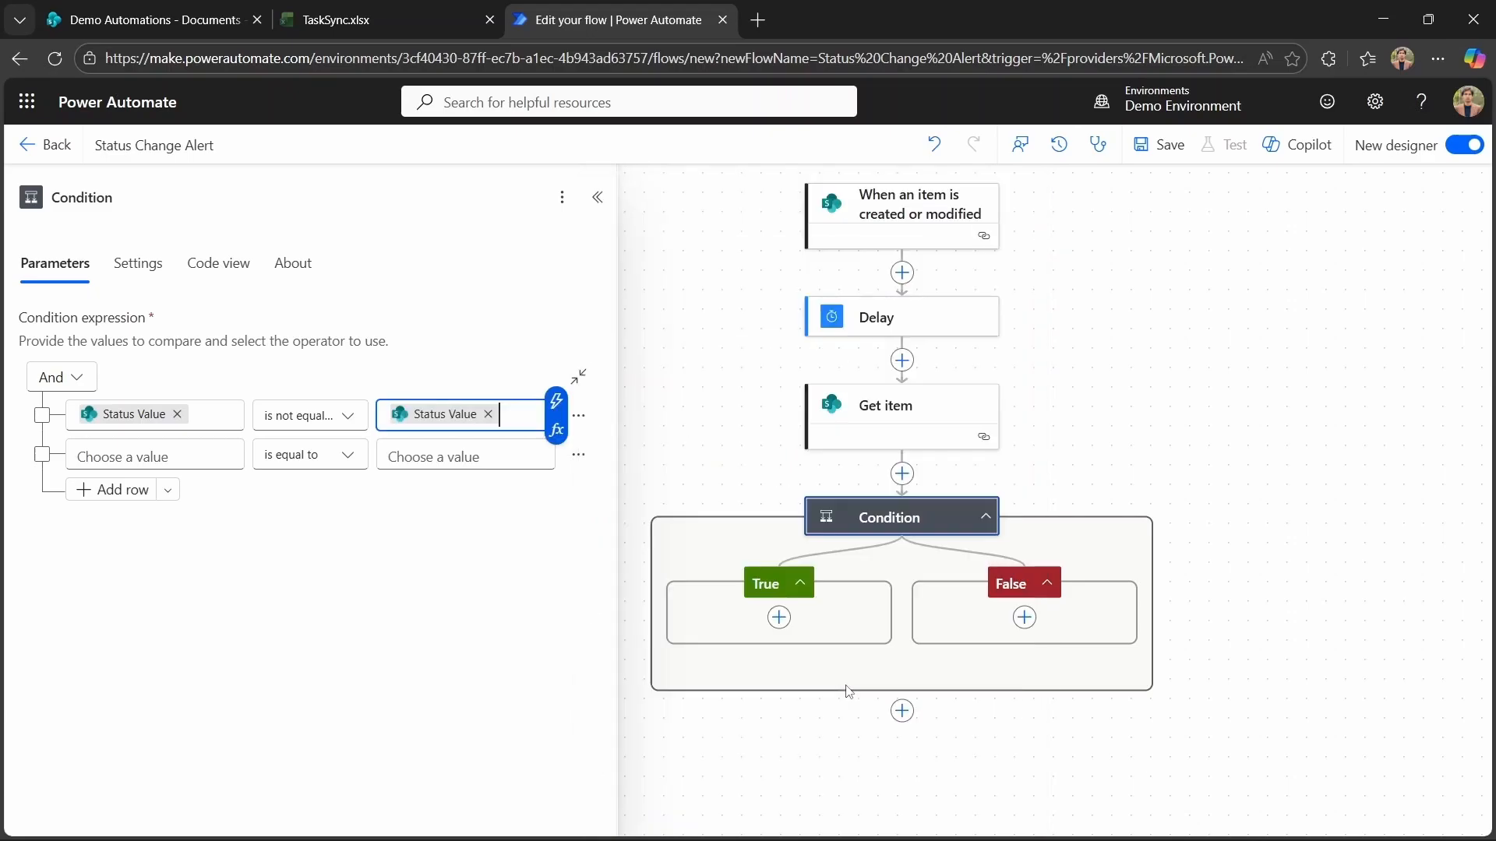
Add a Send an email (V2) action in the True branch and address it to the user's own account.
click(1074, 469)
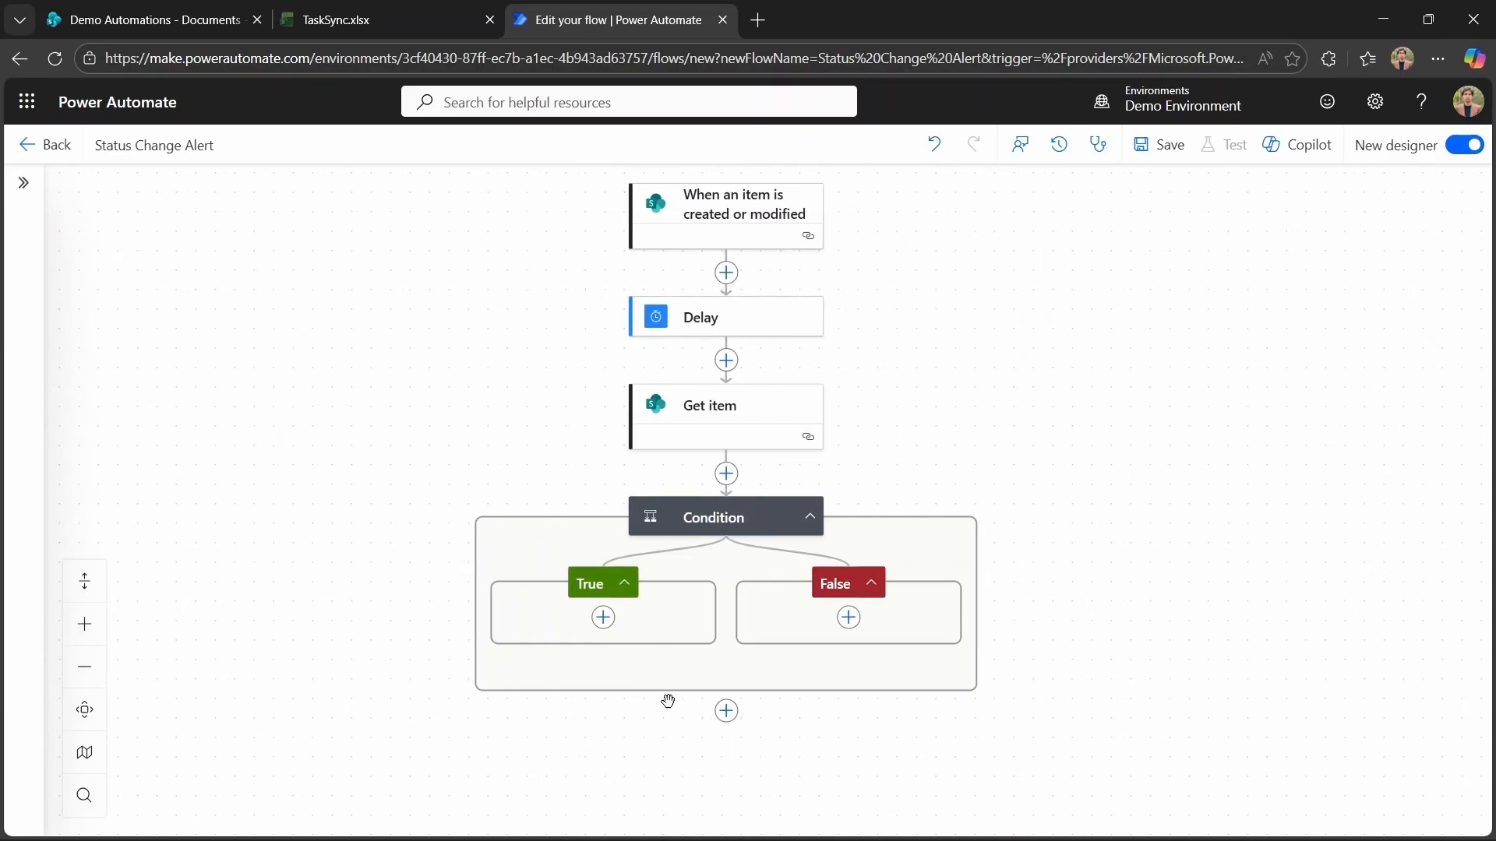
click(602, 617)
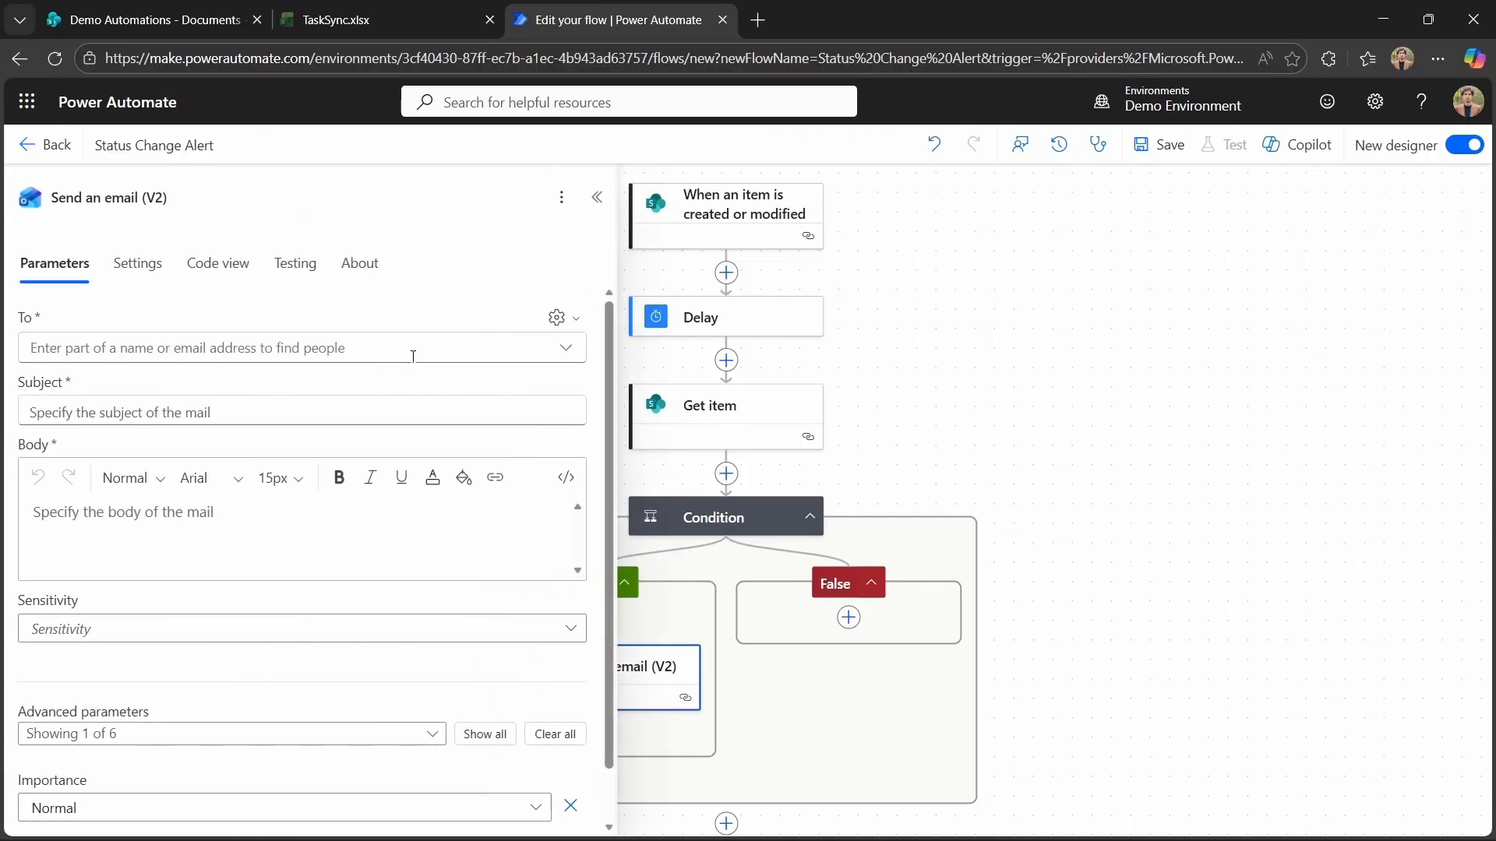
click(198, 346)
click(148, 384)
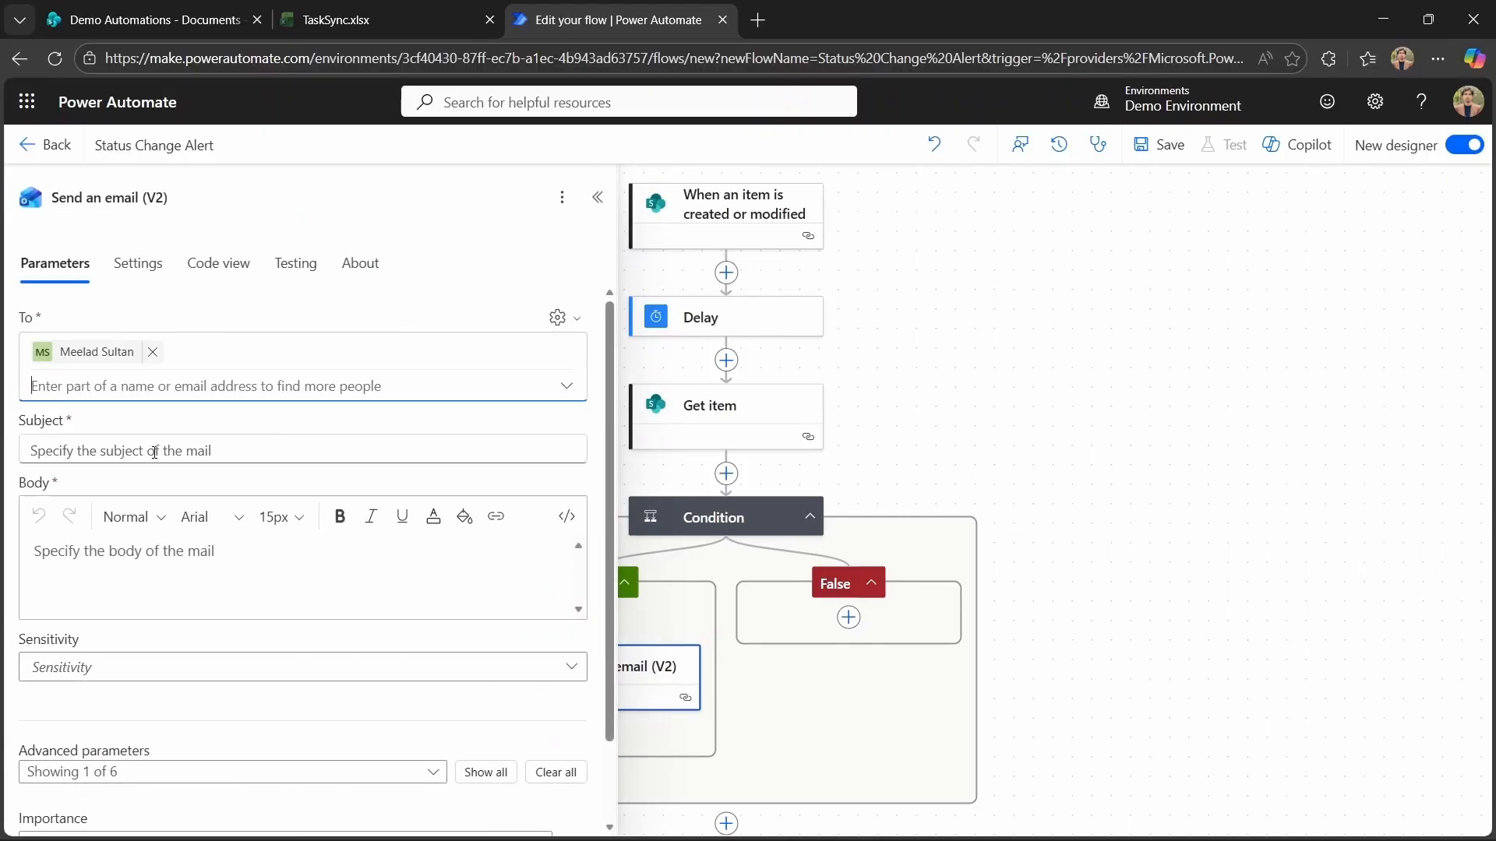
Set the email subject to Status Change Alert and the body to Task is modified.
click(154, 451)
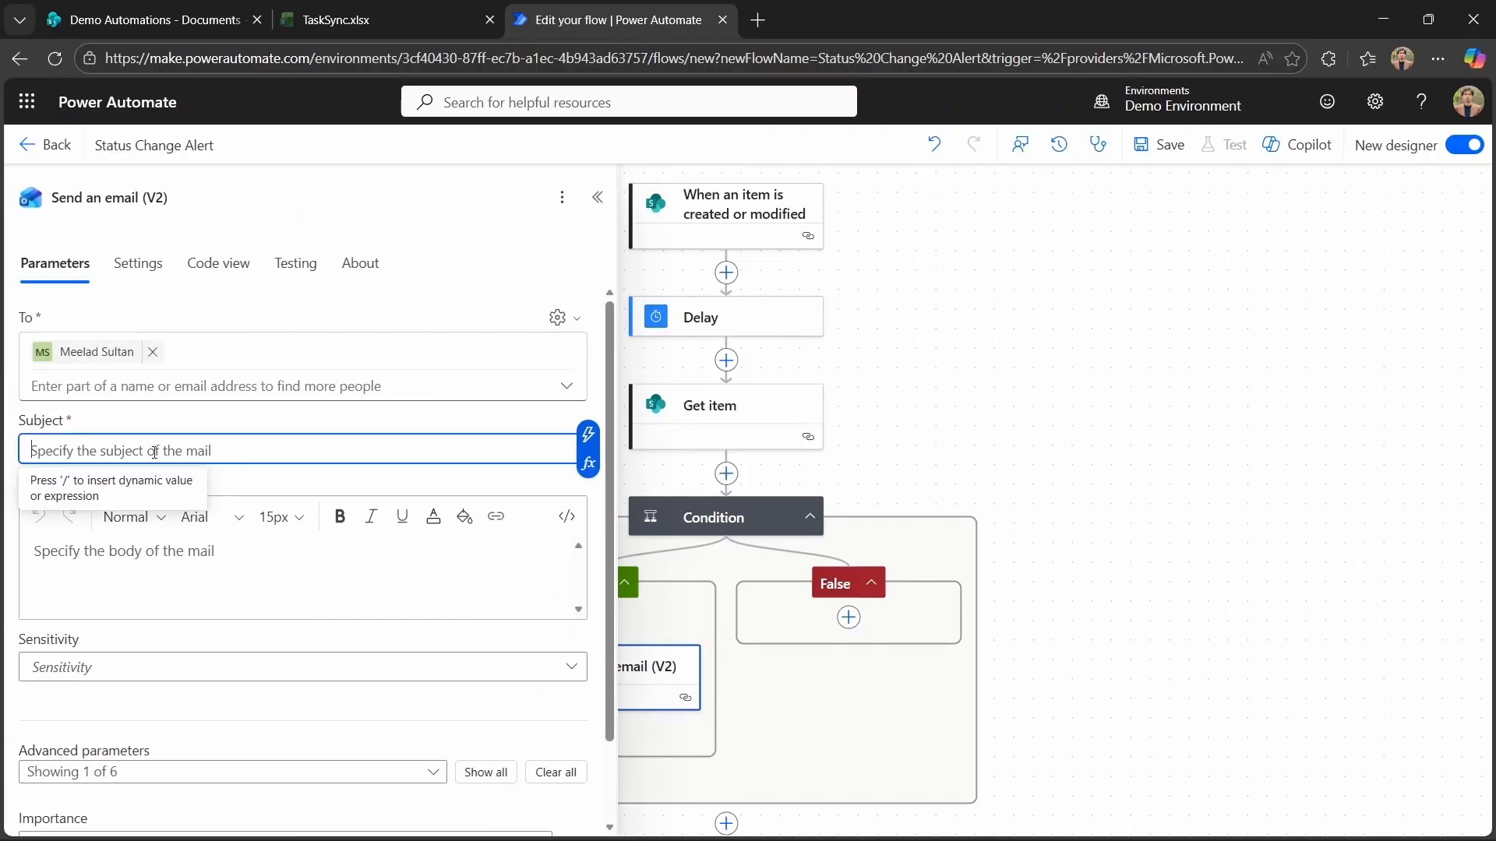
text(Statu)
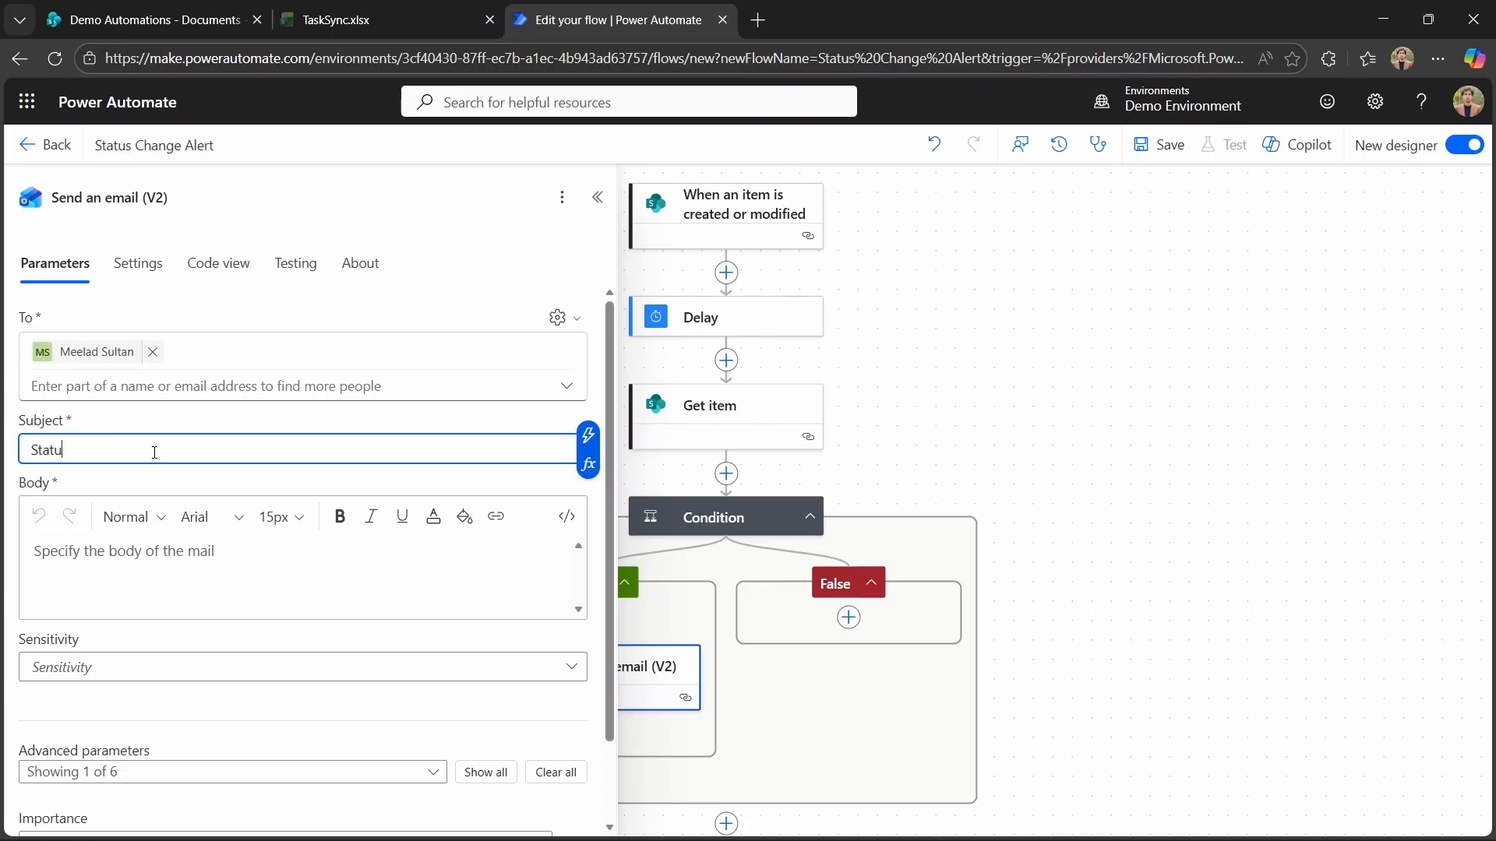
text(s Change Alert)
click(164, 560)
text(Ta)
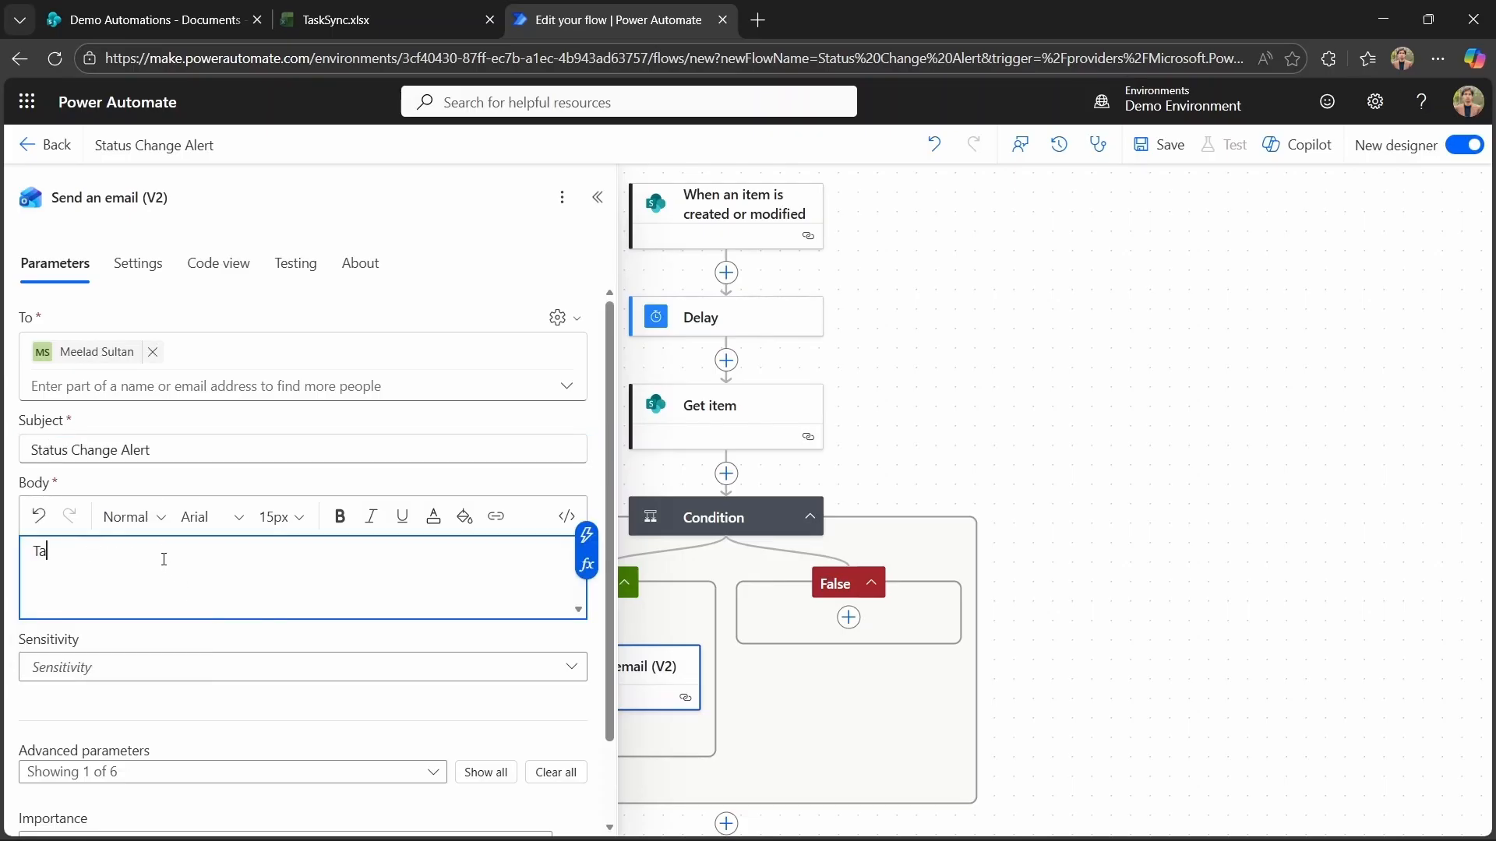
text(sk is modified)
Save the flow and start a manual test run.
click(1161, 145)
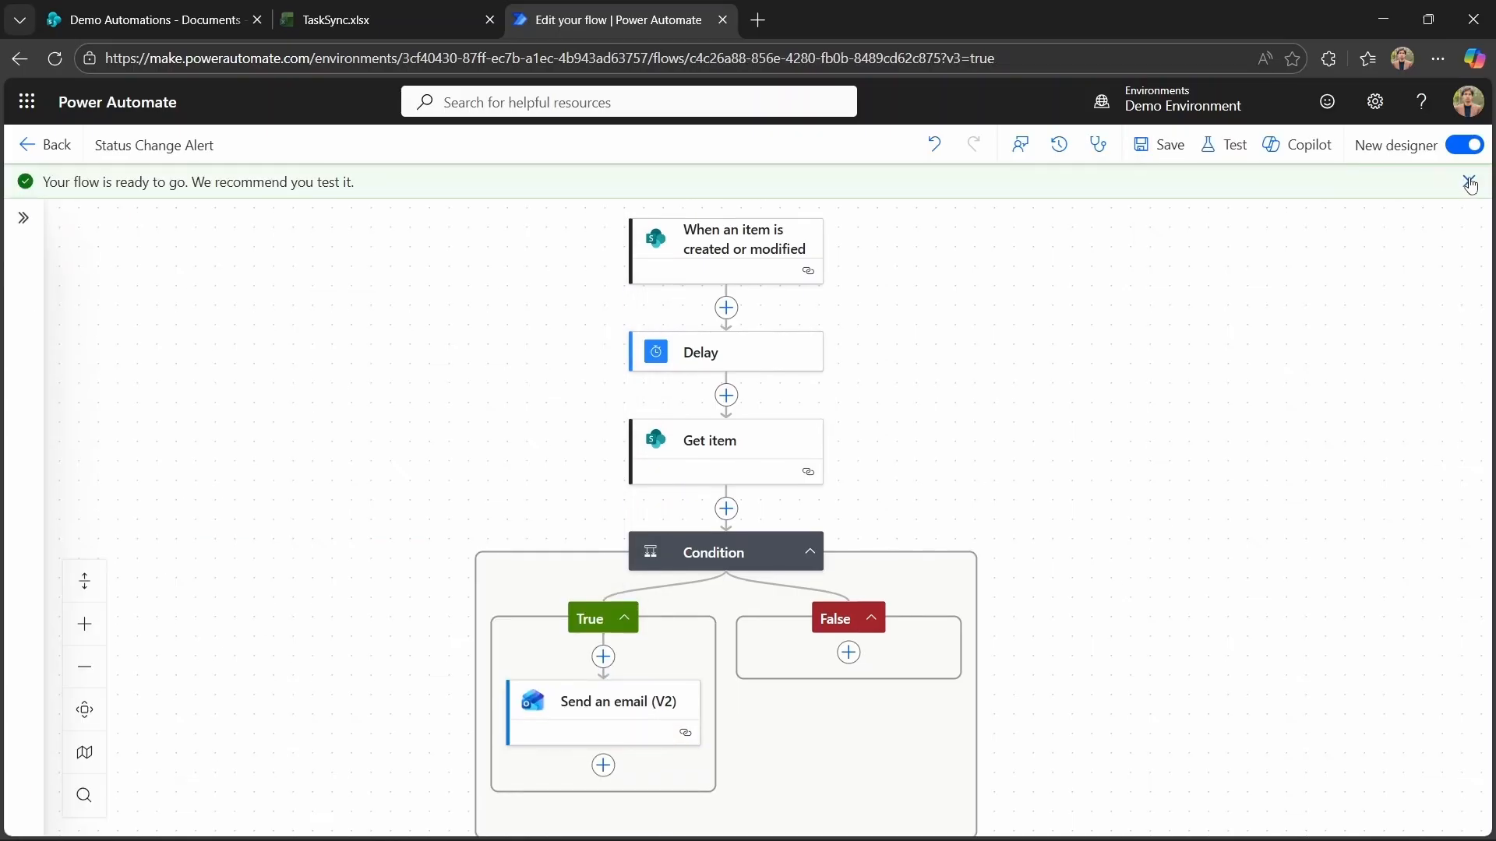
click(1468, 183)
click(1217, 149)
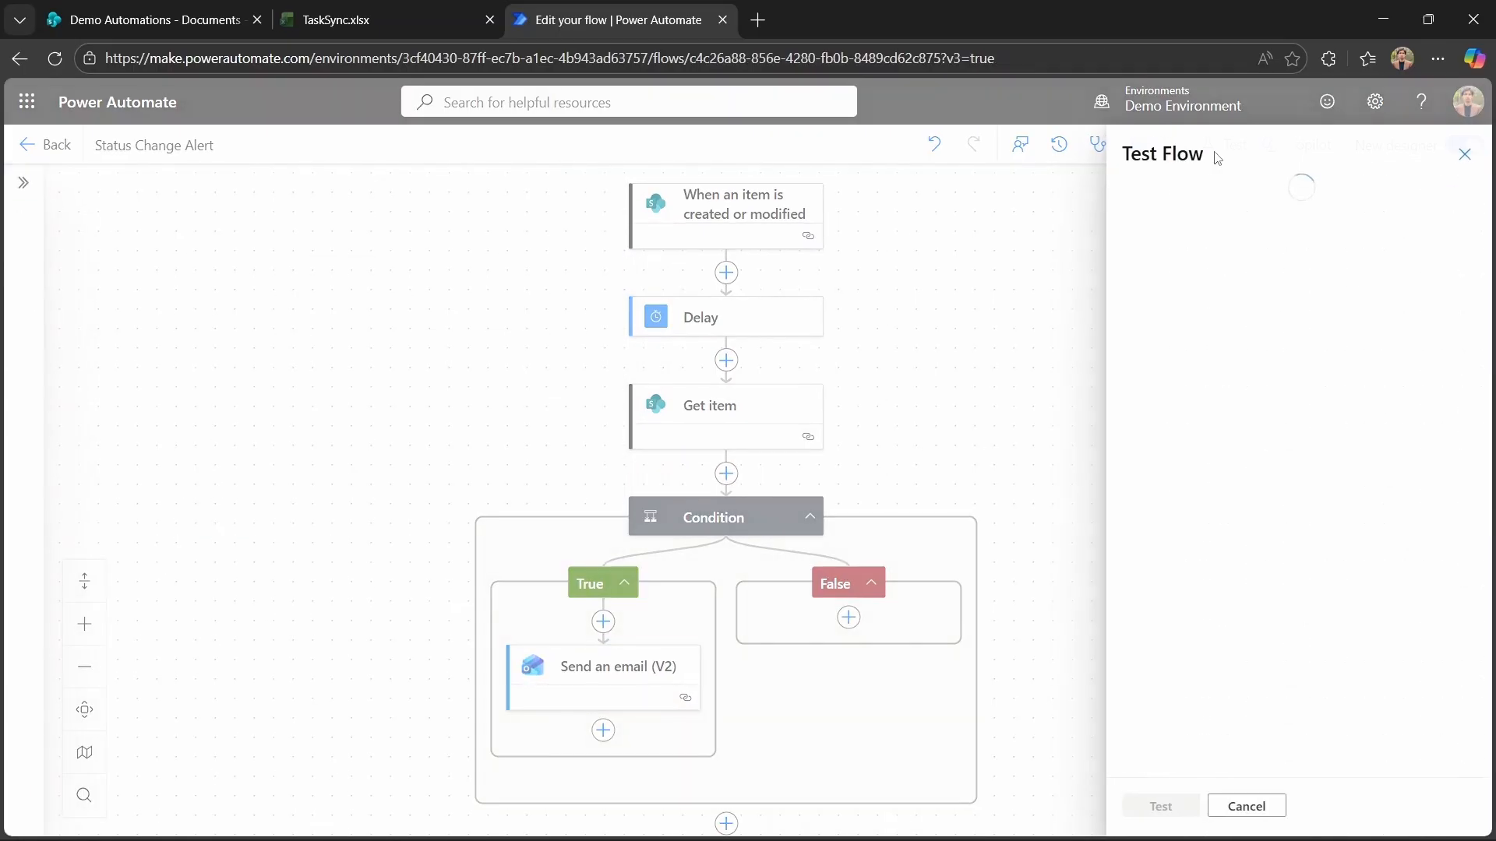
click(1134, 201)
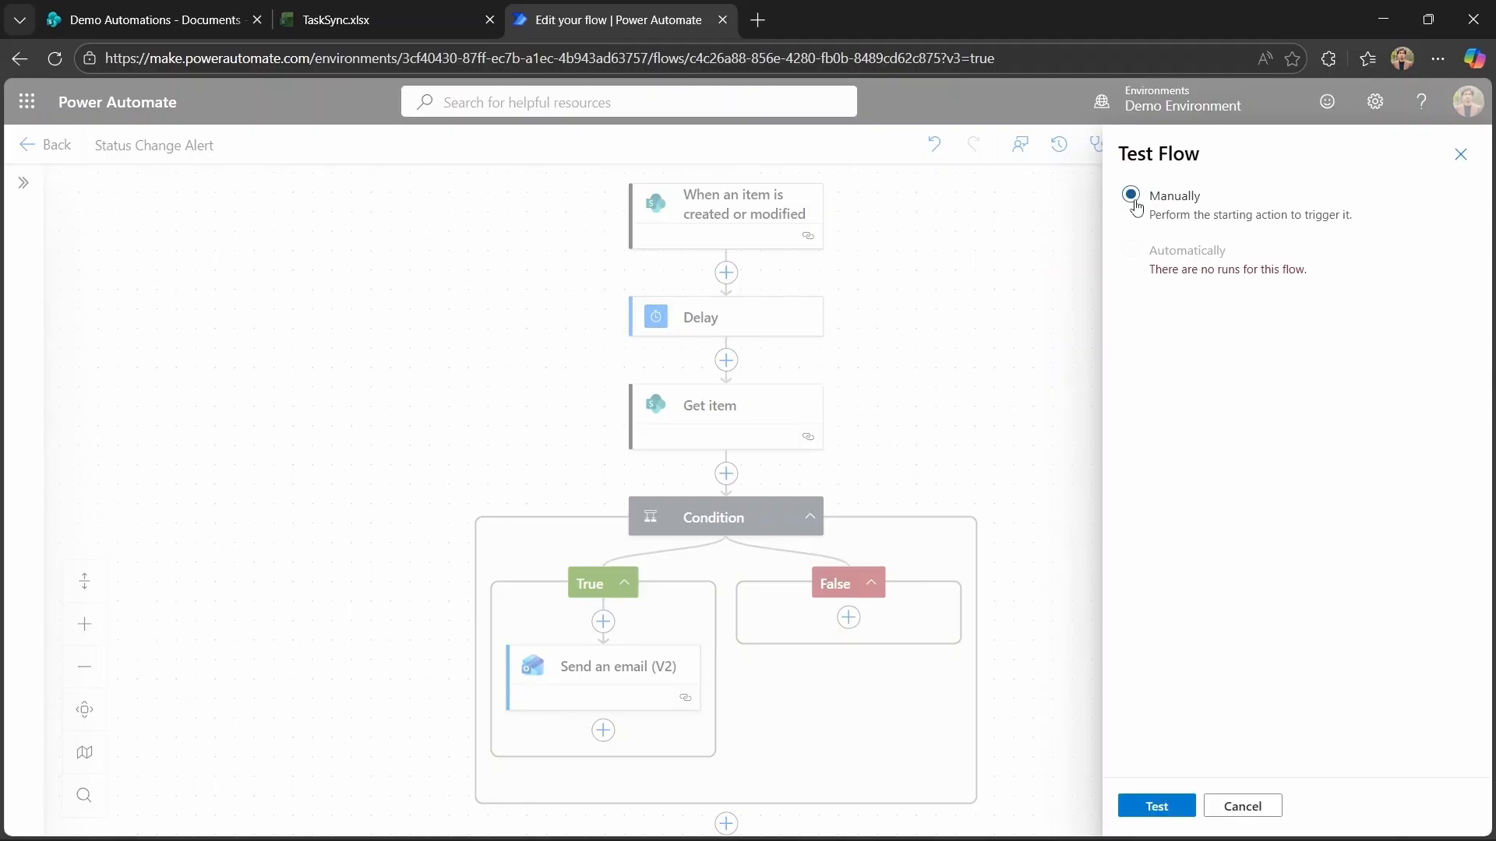
click(1157, 806)
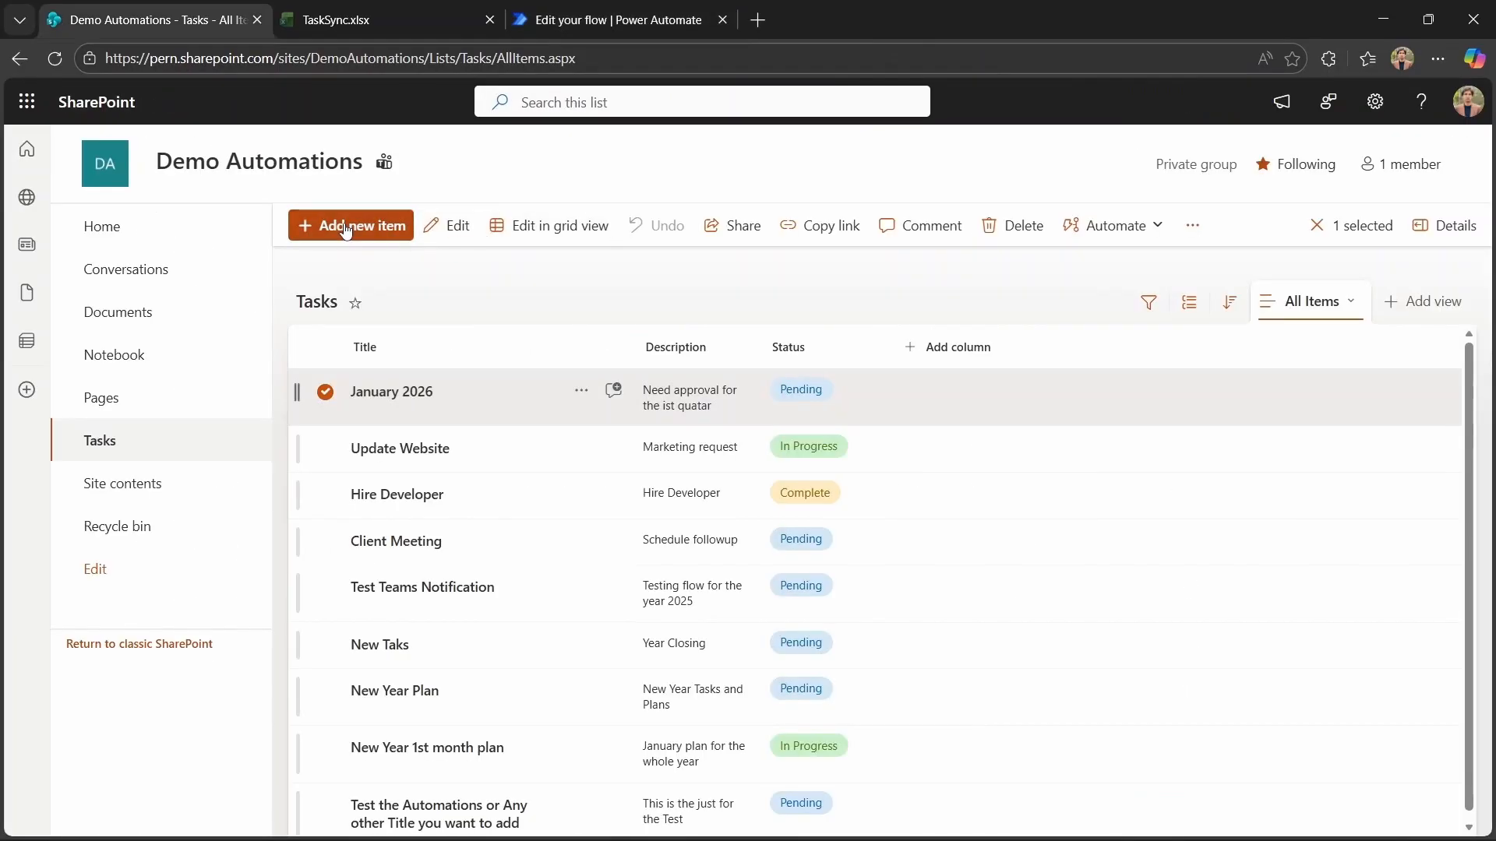
Add a Tasks list item titled 2026 ist month progress, described Progress of First Quatar, with status In Progress.
click(346, 224)
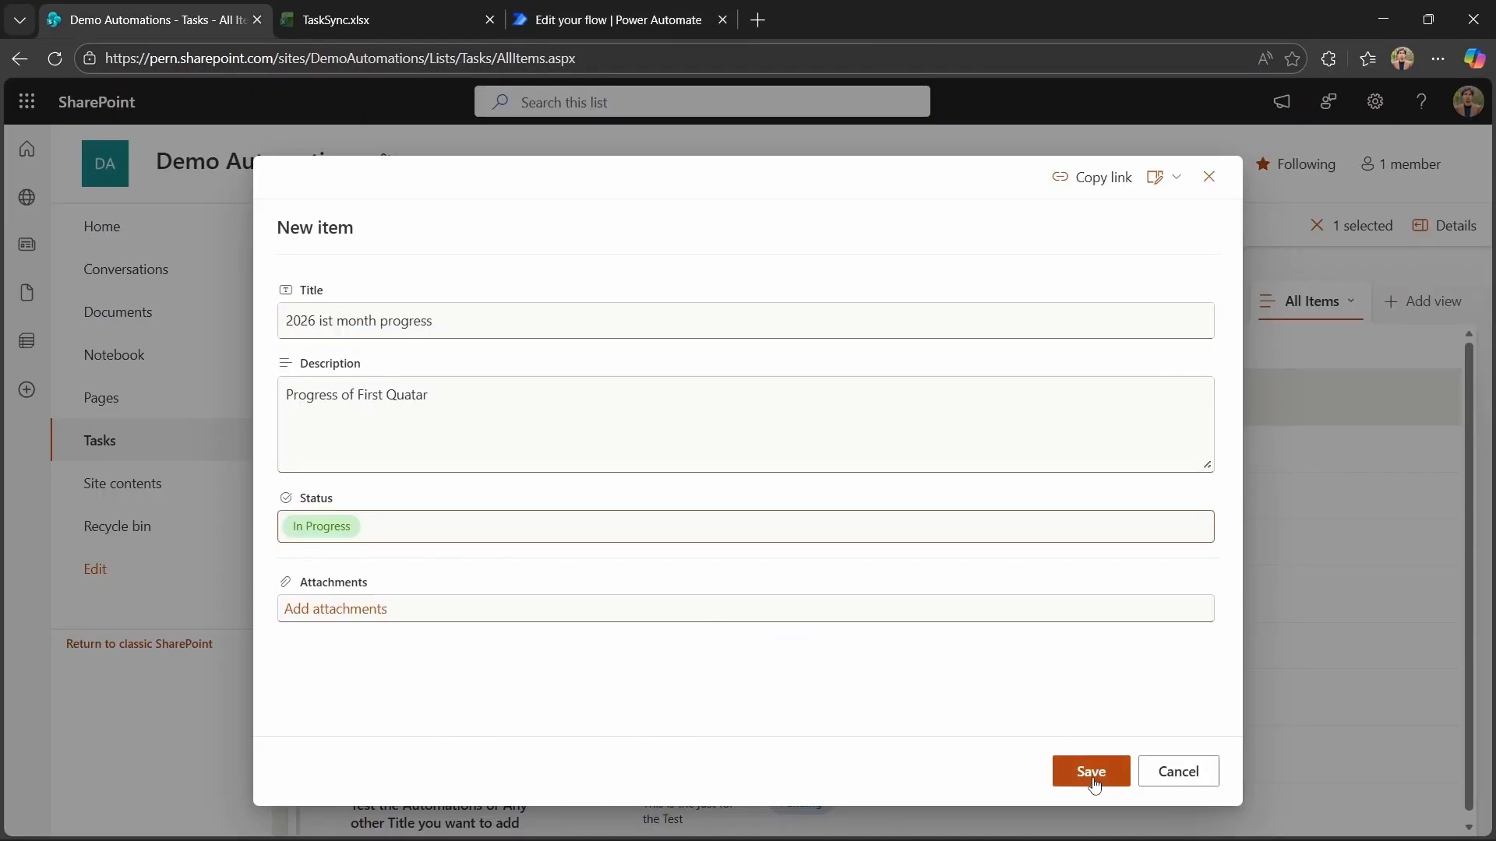
click(1093, 779)
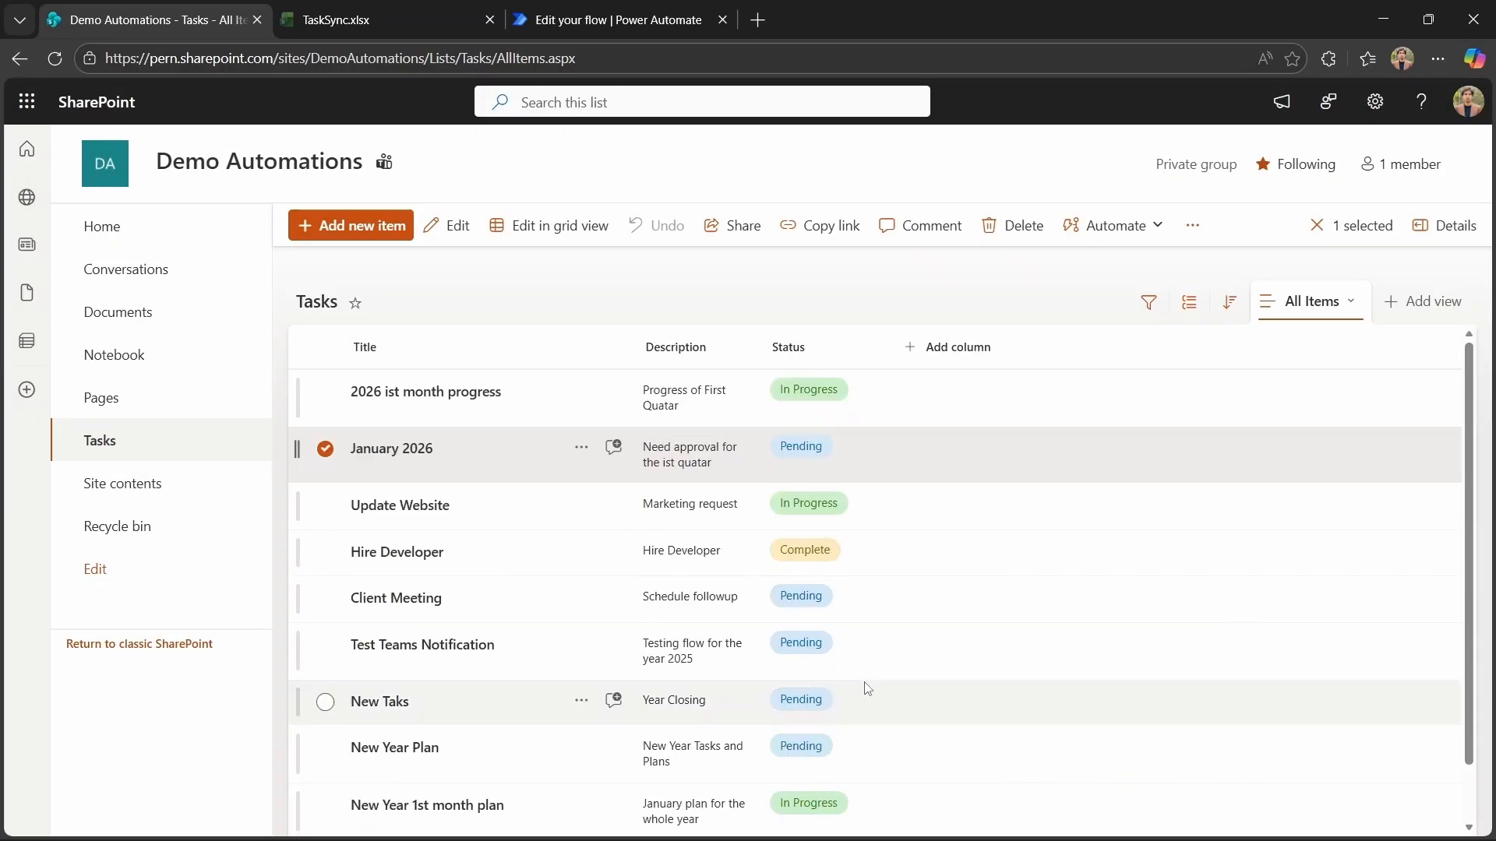
Review the successful test run and open the Status Change Alert email in Outlook.
click(619, 25)
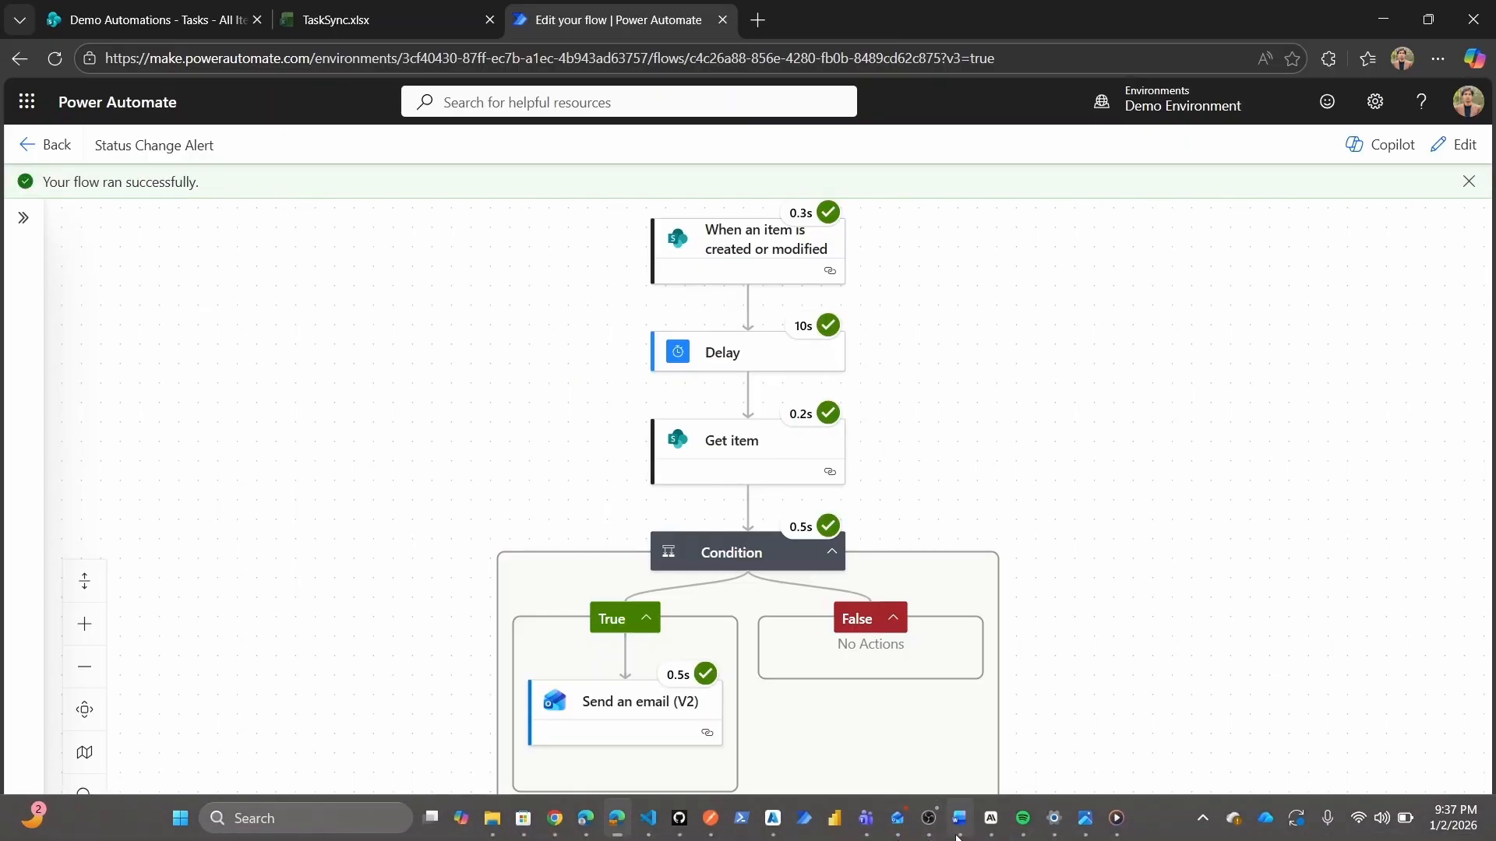
click(897, 824)
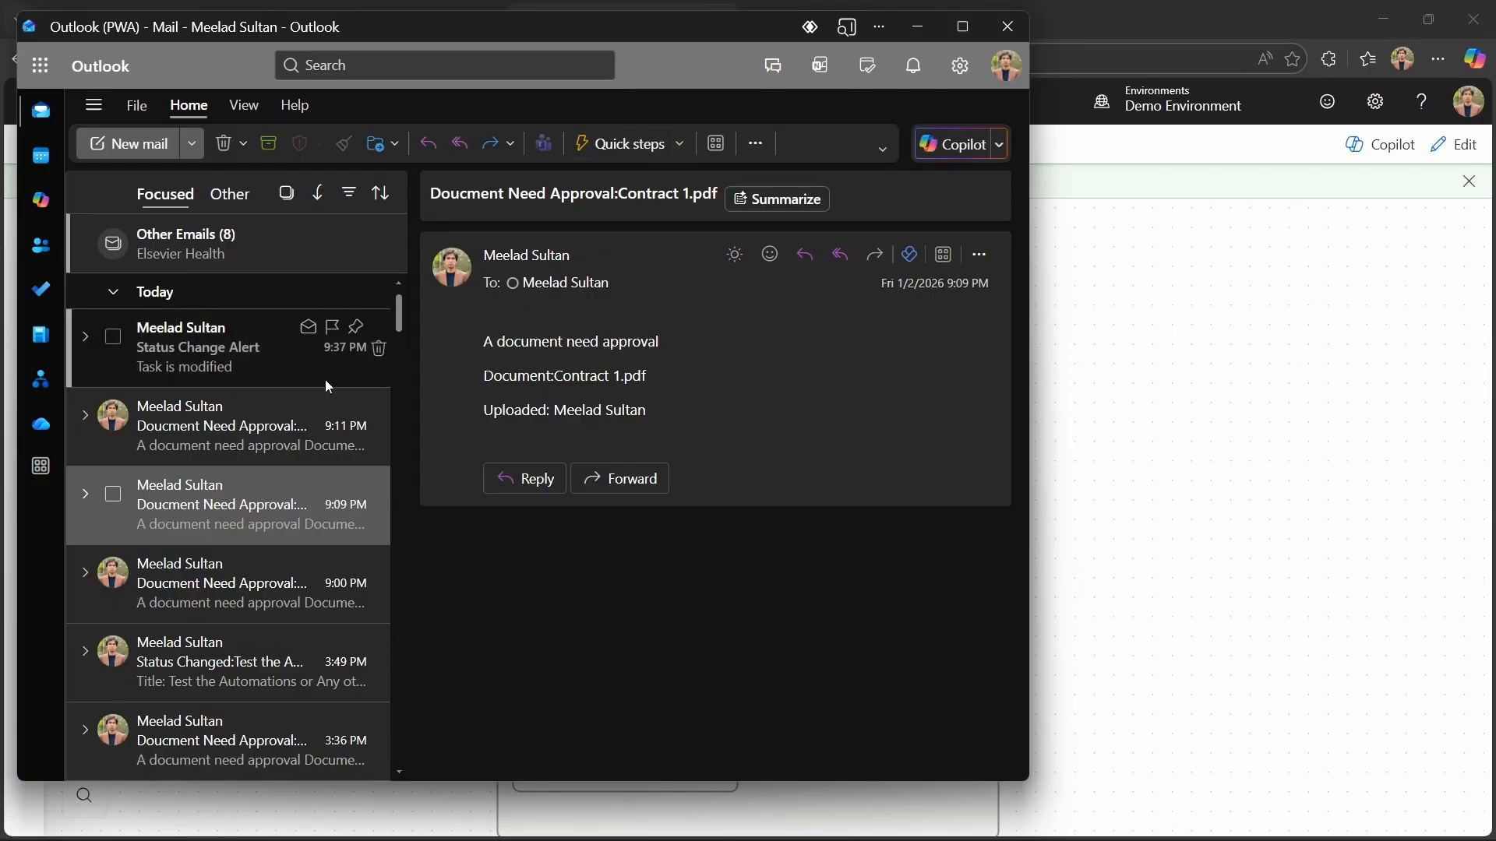
click(212, 374)
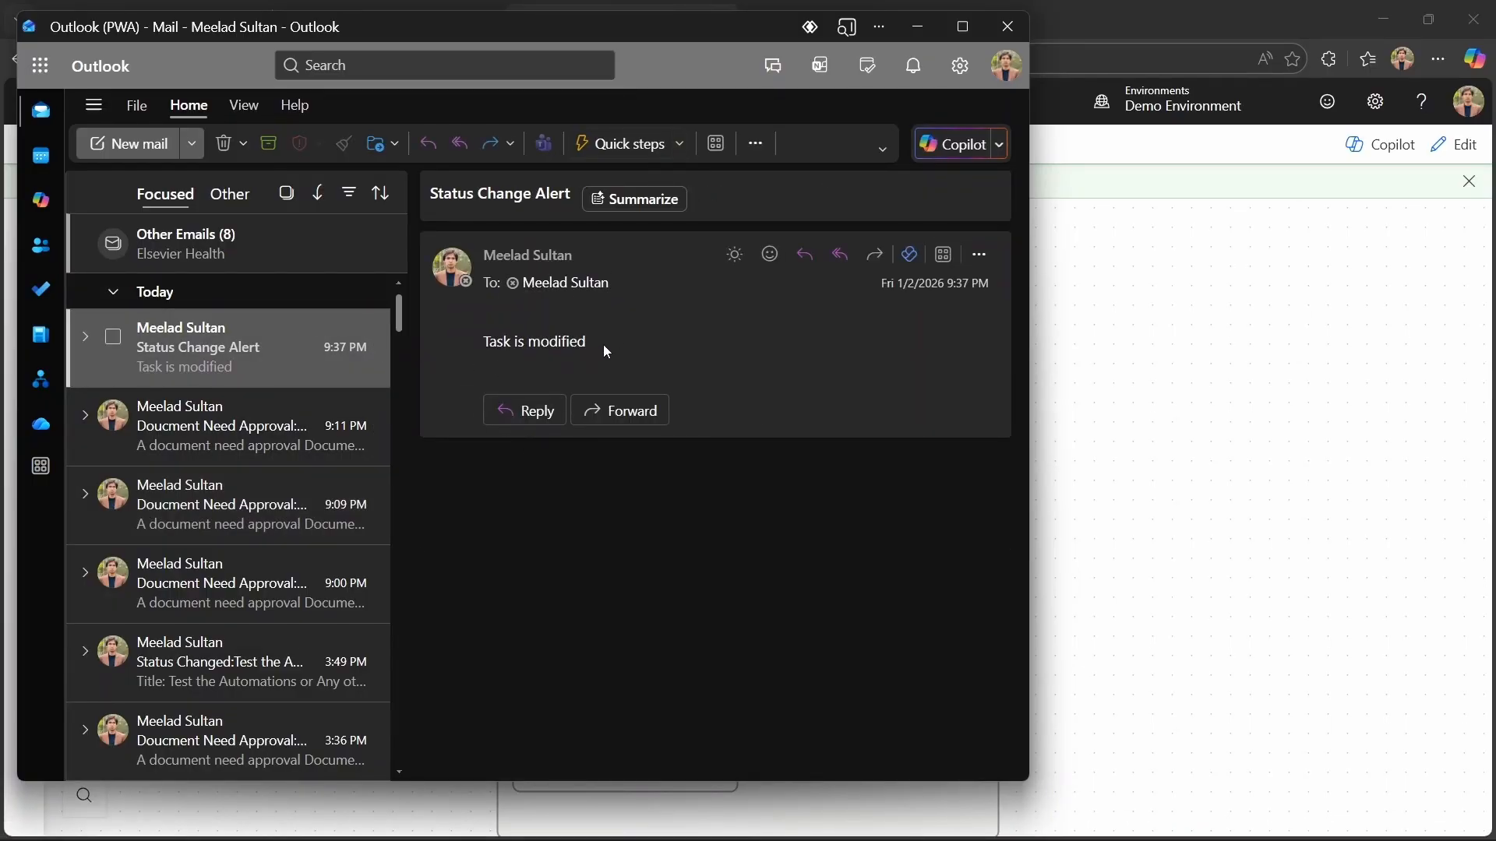
click(917, 26)
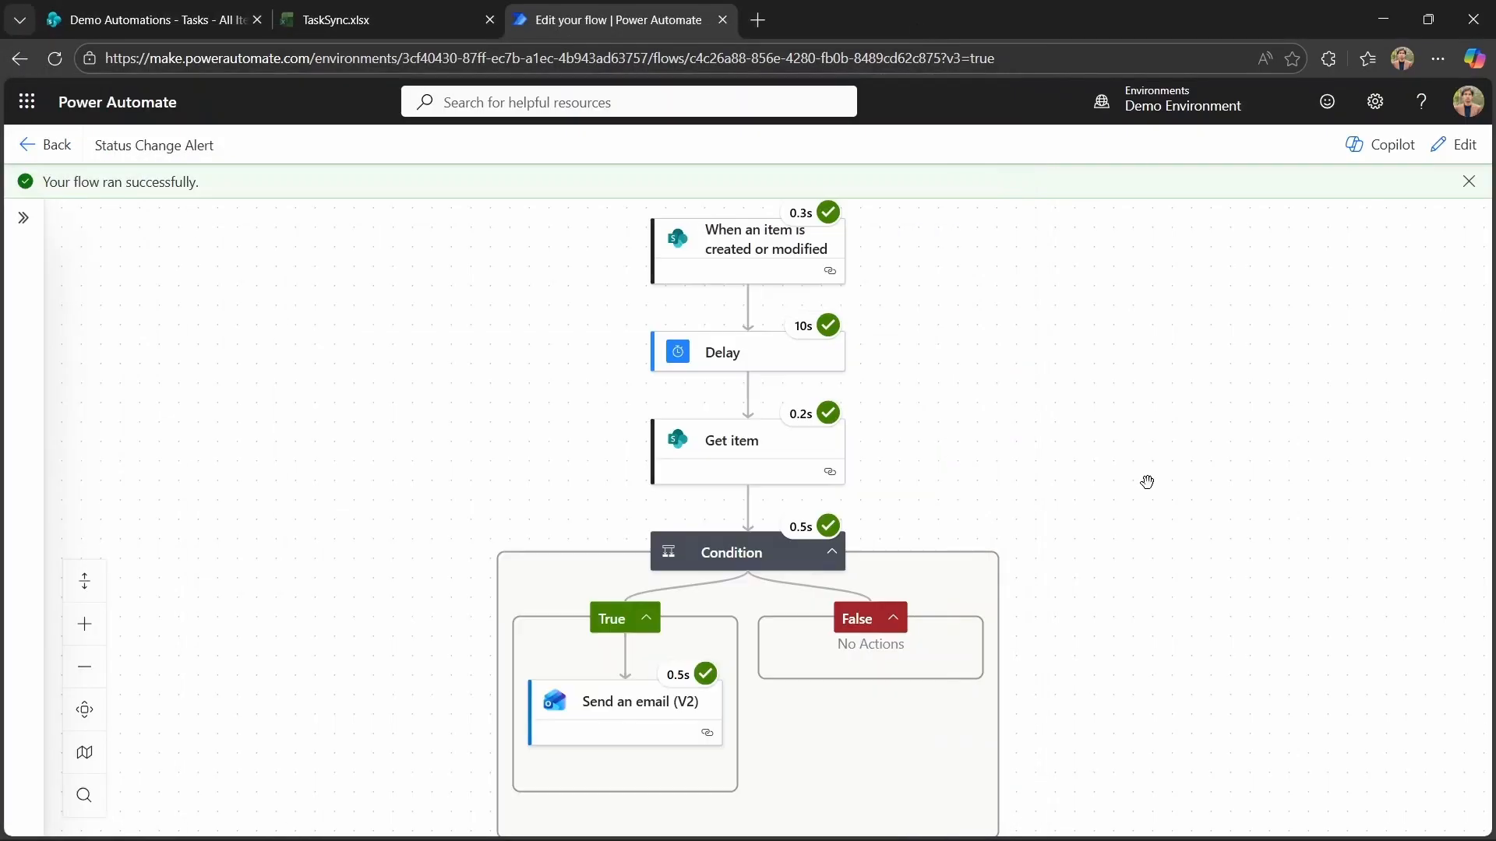